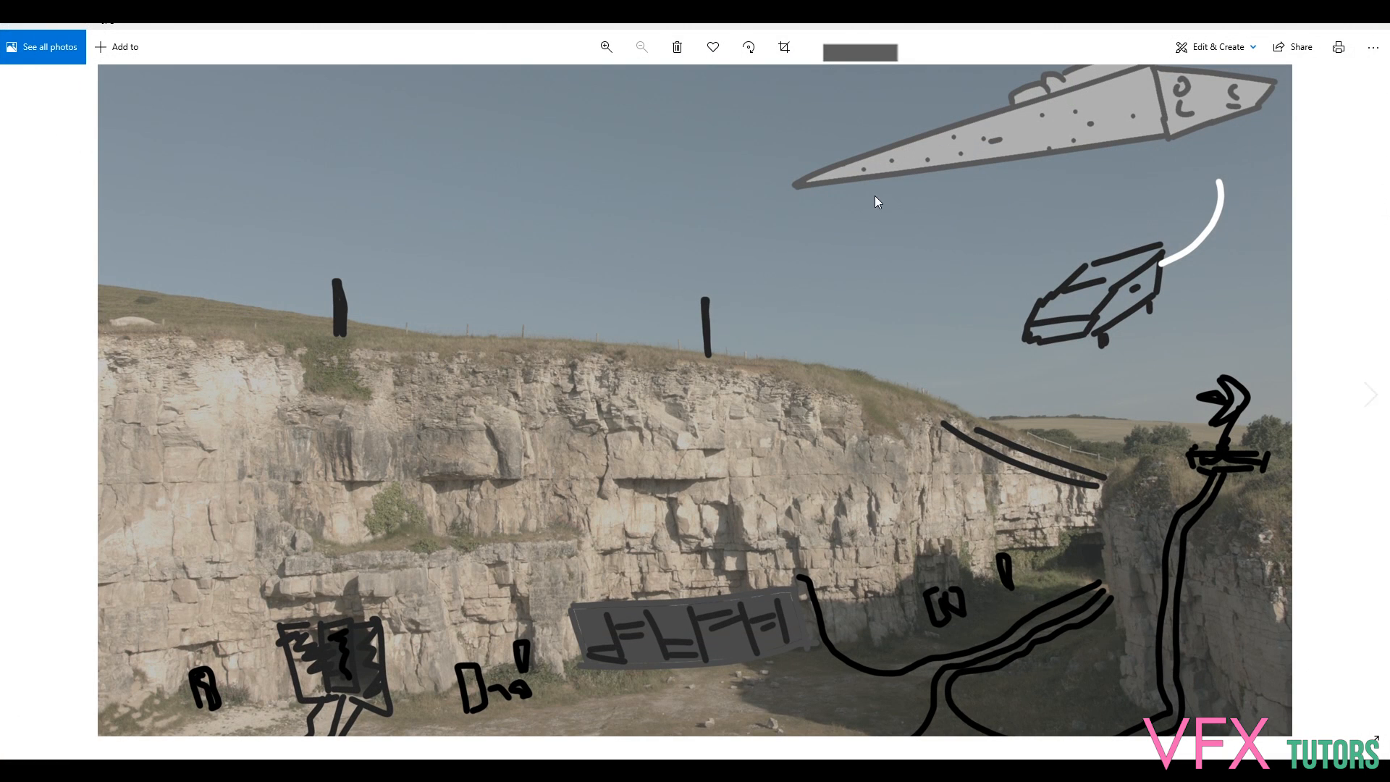
View the annotated reference images for shots S0010, S0020 and S0030 one after another.
{"action": "left_click_drag", "start_coordinate": [113, 24], "coordinate": [407, 67]}
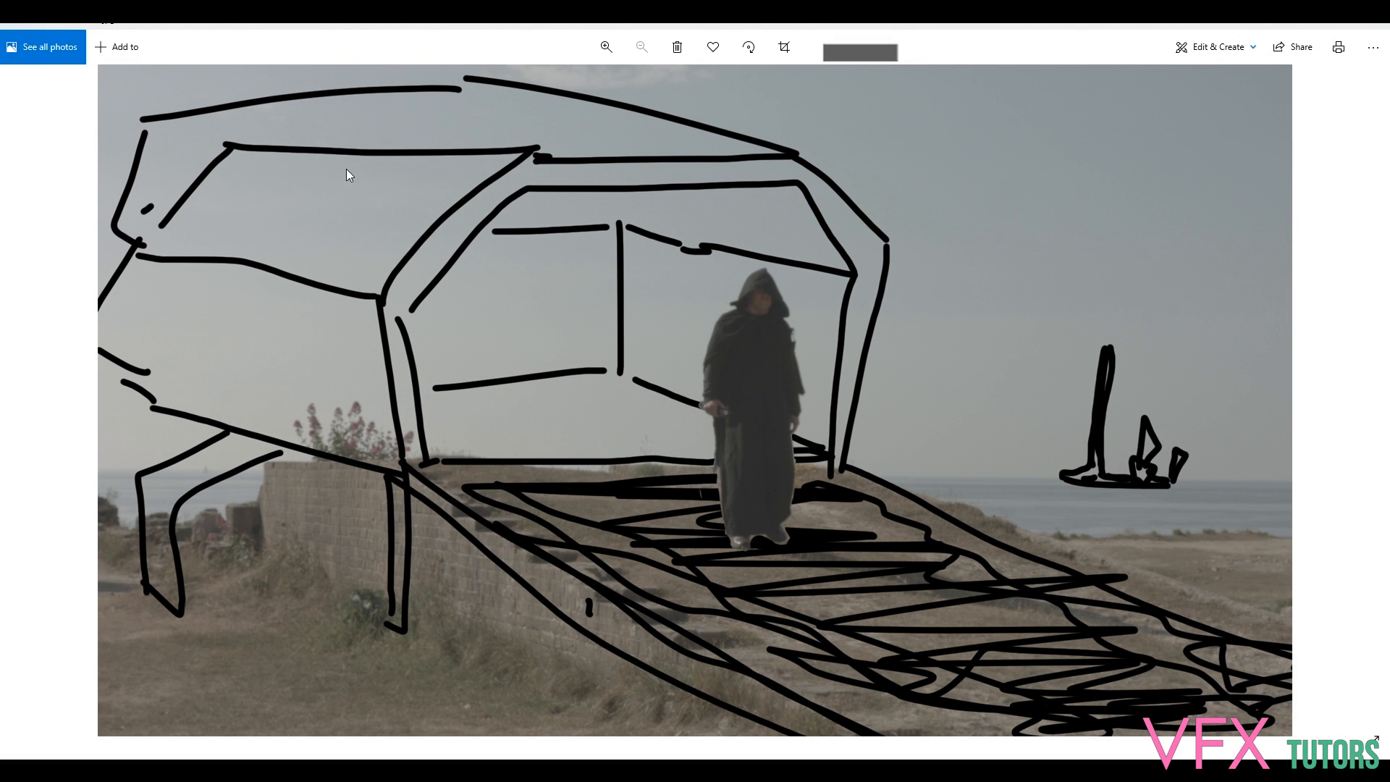
{"action": "double_click", "coordinate": [366, 29]}
{"action": "left_click_drag", "start_coordinate": [394, 75], "coordinate": [622, 74]}
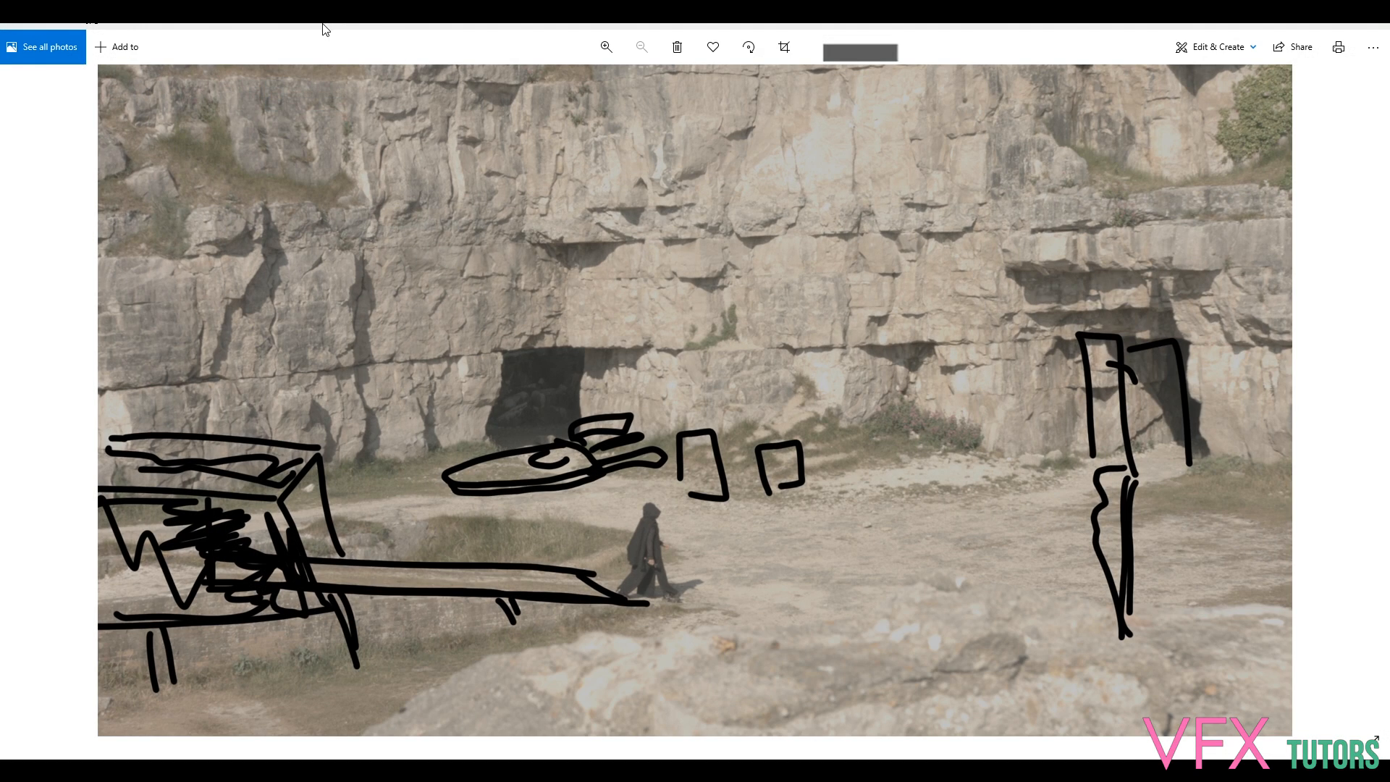
Move the Sith_S0030, Sith_S0020_Ref and Sith_S0010_Ref image windows out of the way to reveal the Maya workspace.
{"action": "key", "text": "Escape"}
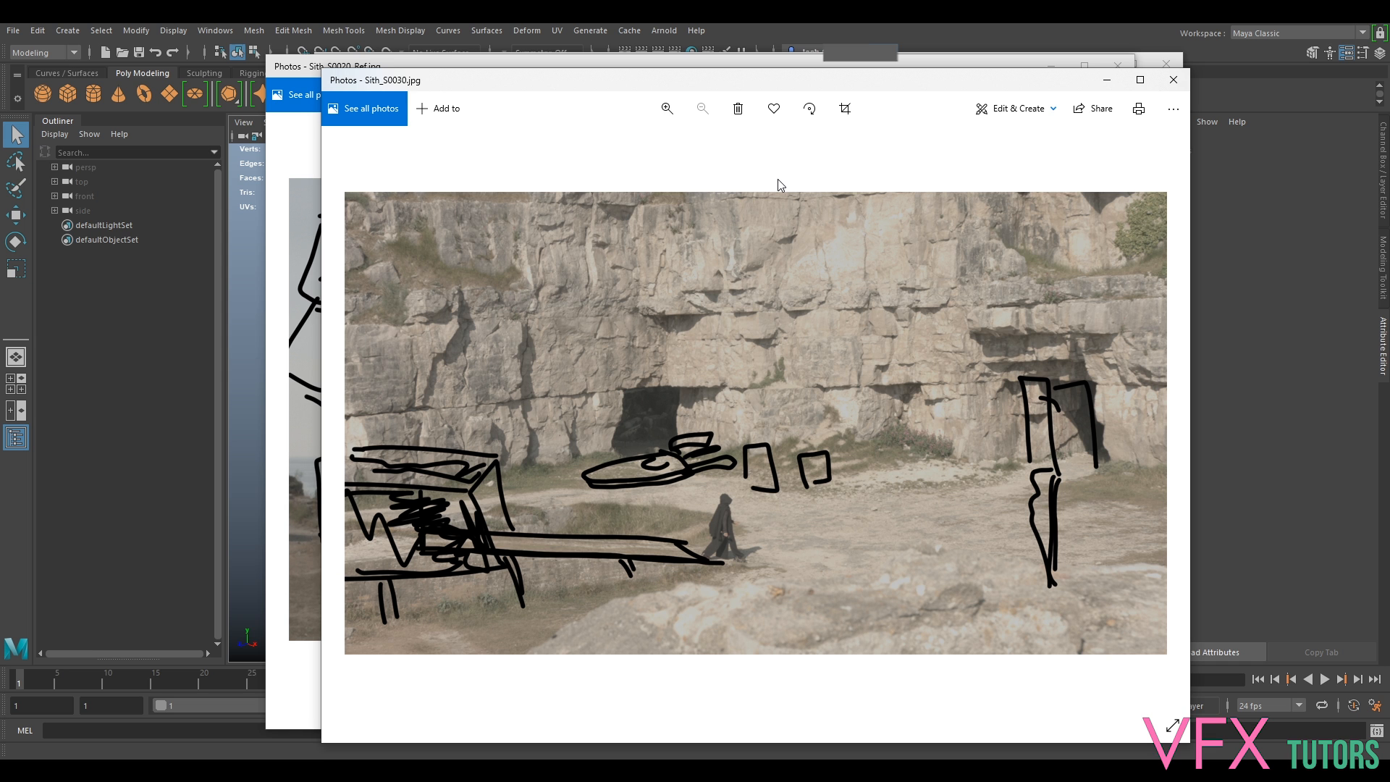
{"action": "left_click_drag", "start_coordinate": [950, 85], "coordinate": [1389, 85]}
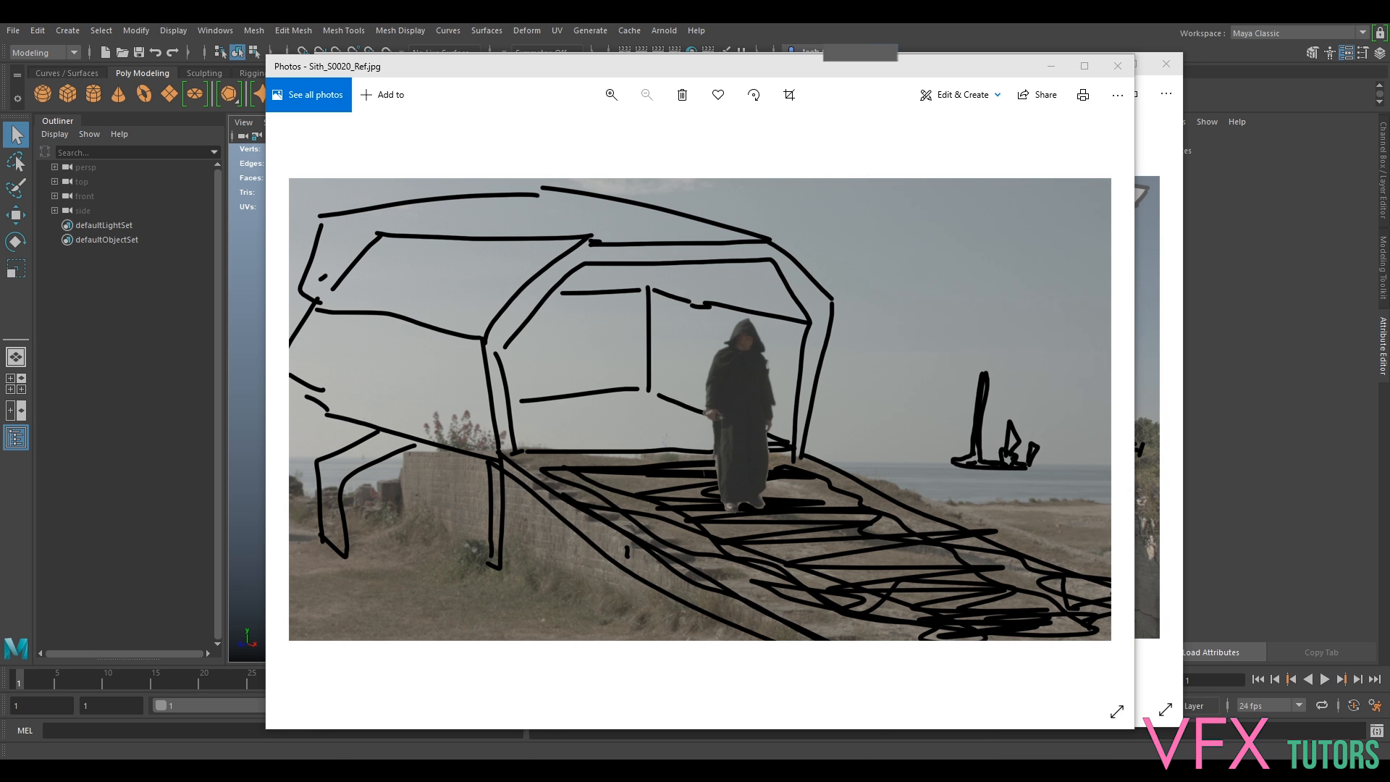
{"action": "left_click_drag", "start_coordinate": [857, 68], "coordinate": [1388, 68]}
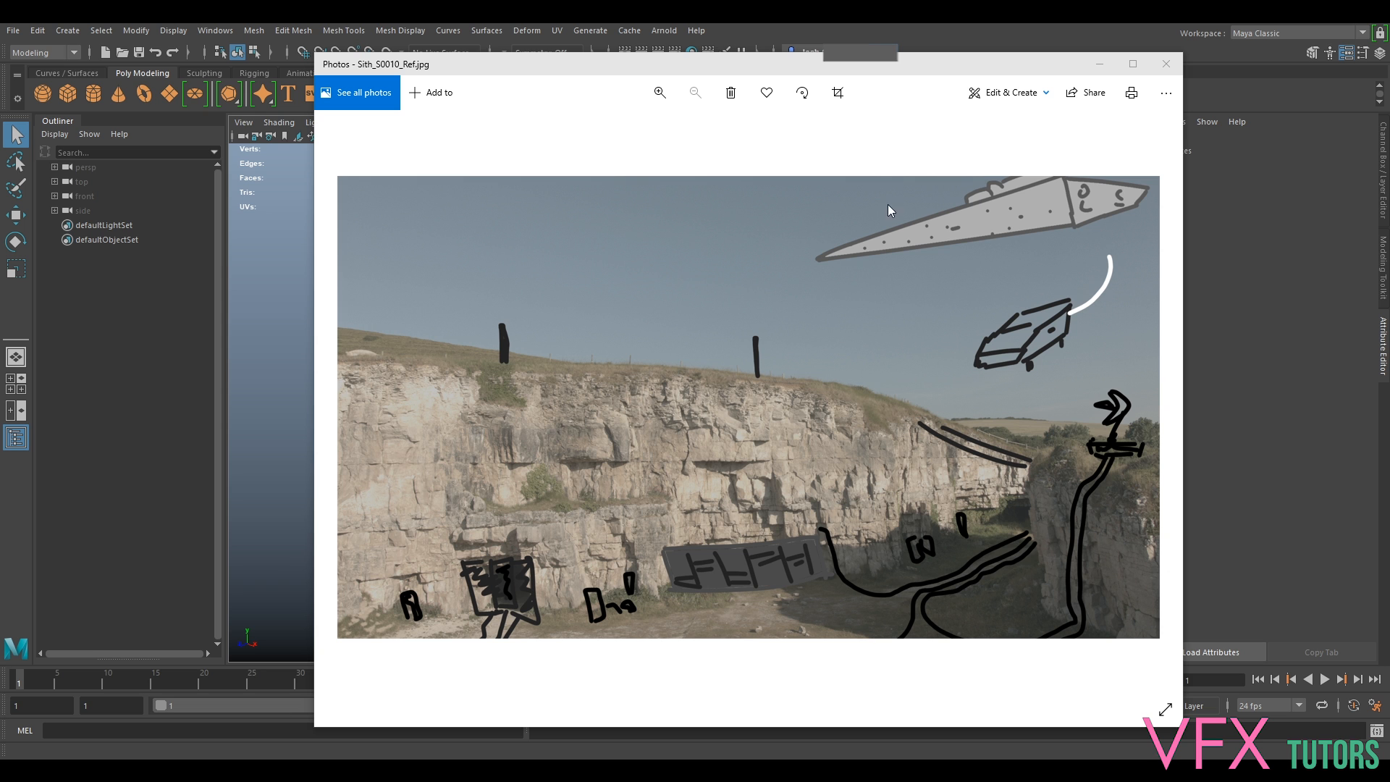
{"action": "left_click_drag", "start_coordinate": [952, 70], "coordinate": [1388, 70]}
{"action": "left_click_drag", "start_coordinate": [1375, 160], "coordinate": [1388, 160]}
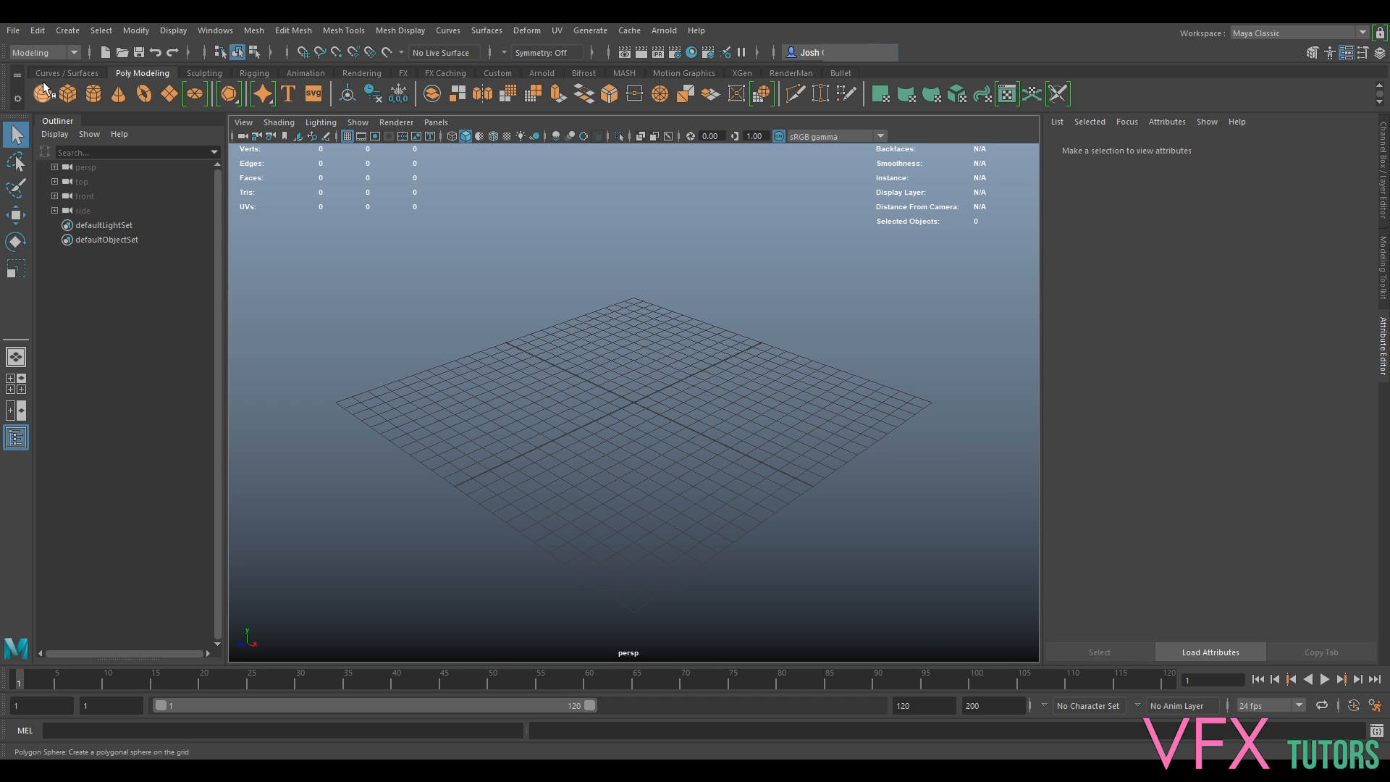
Import the set scan Sith_SetScan_Decimated_Lite_v001.obj from the SithLite Data/SetScan folder into the scene.
{"action": "left_click", "coordinate": [13, 30]}
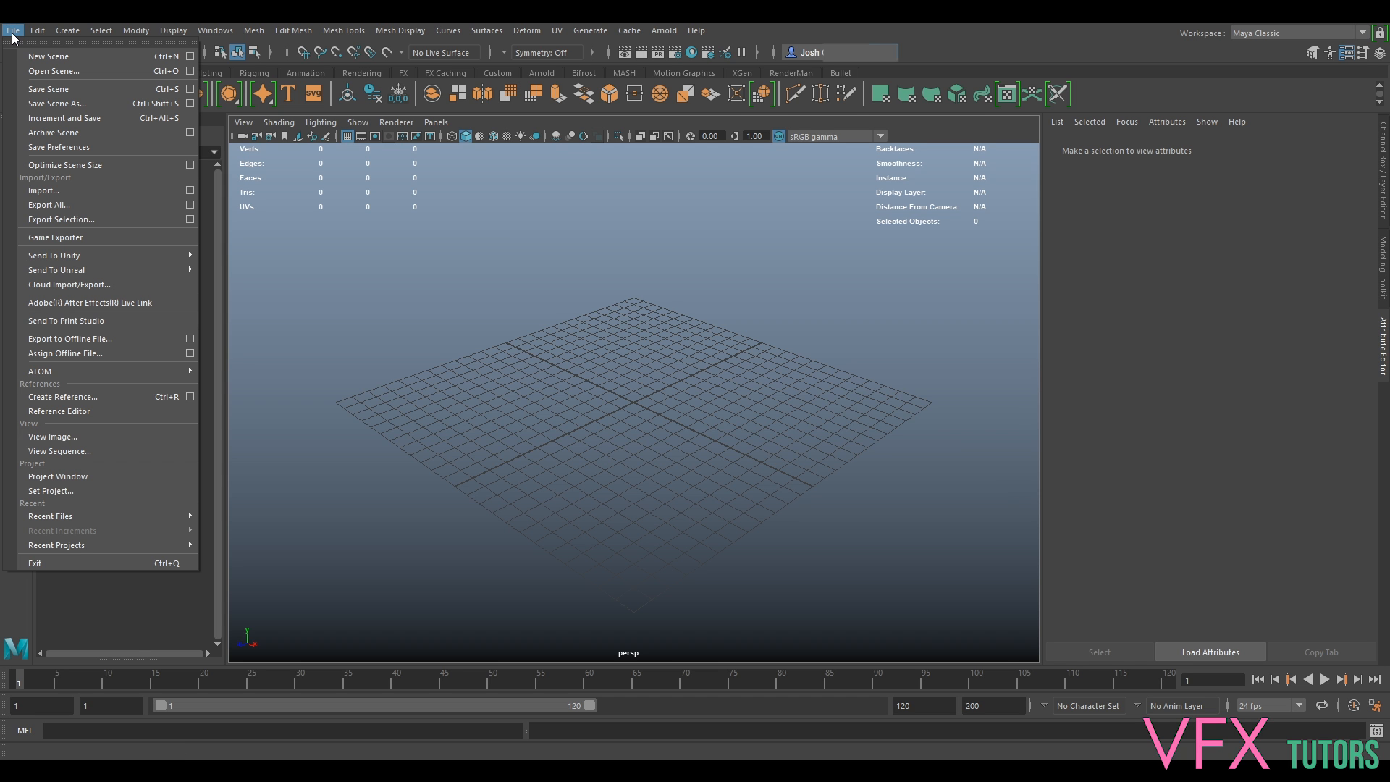
{"action": "left_click", "coordinate": [45, 190]}
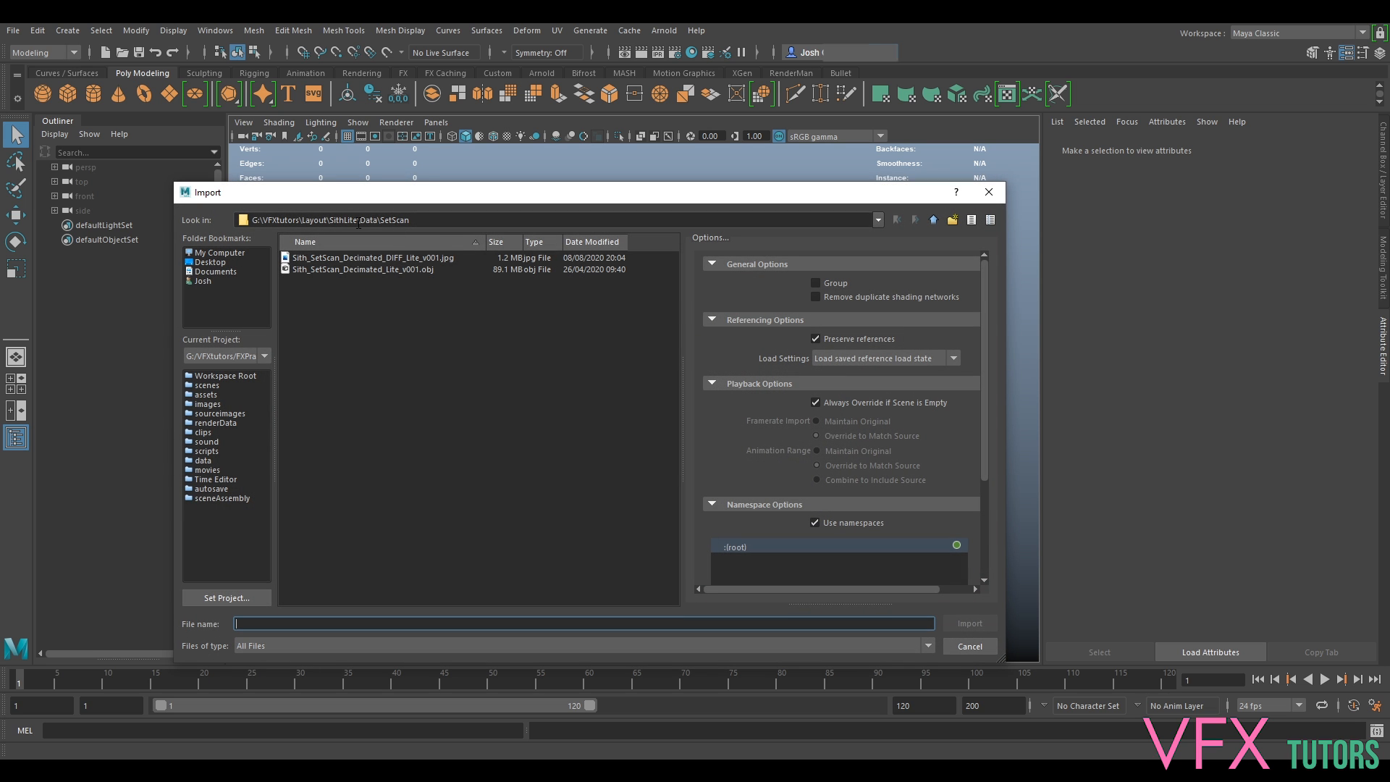
{"action": "left_click", "coordinate": [410, 269]}
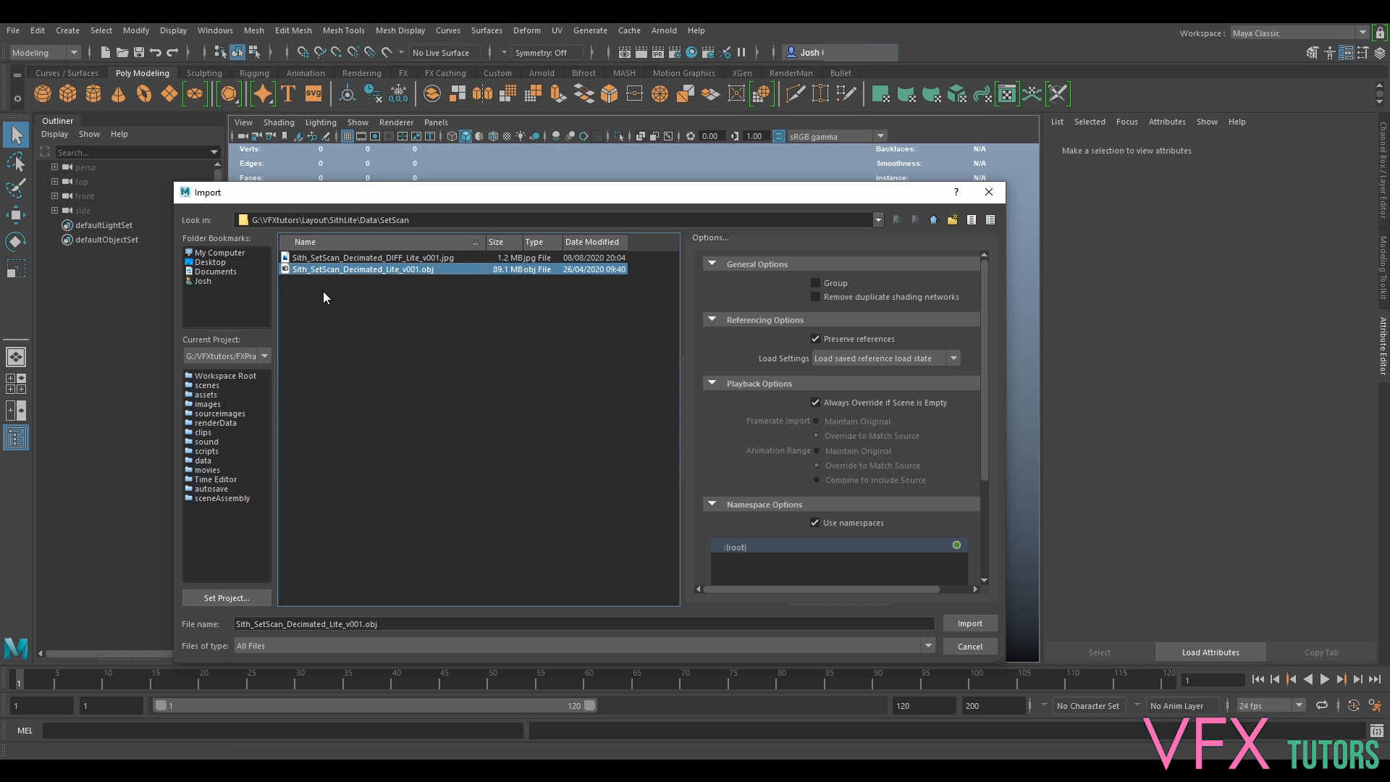
{"action": "left_click", "coordinate": [973, 625]}
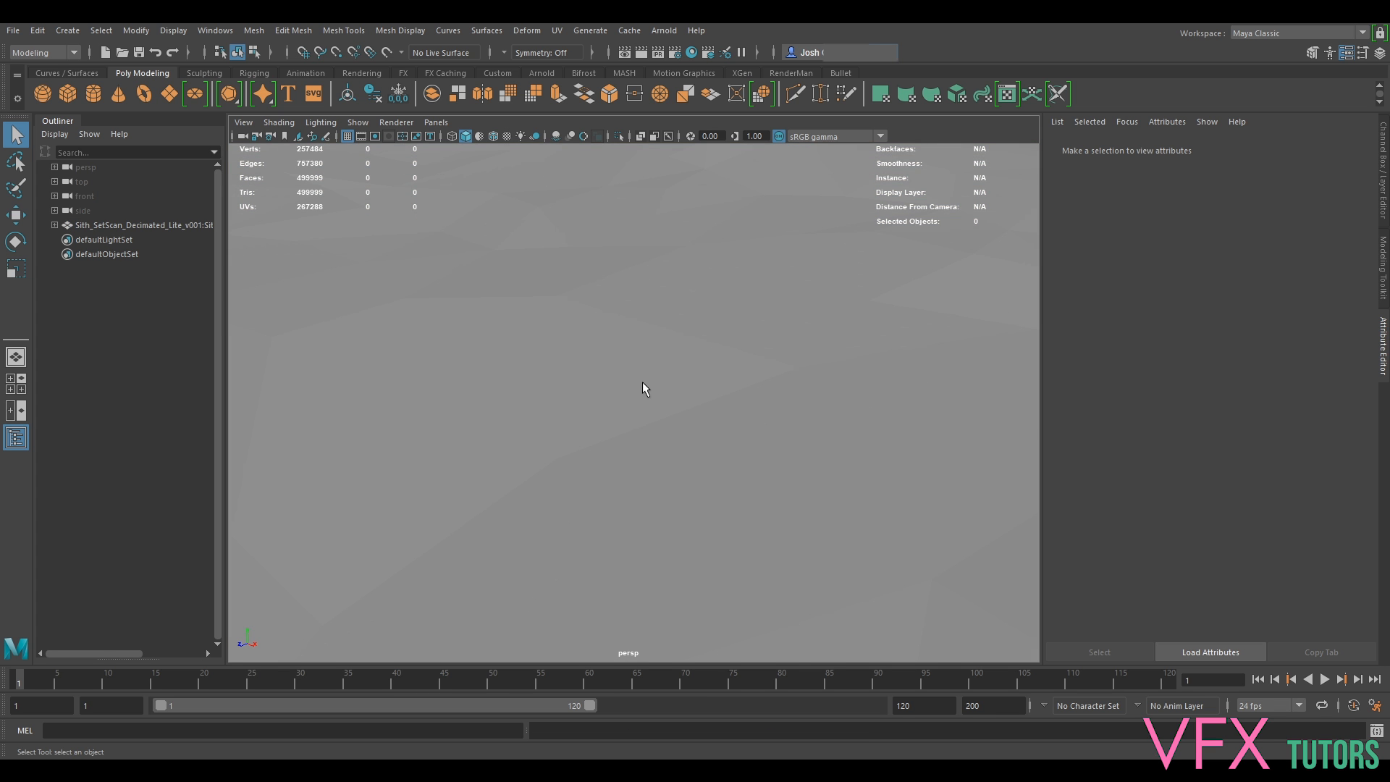
Set the perspective camera's far clip plane to 100000 for the whole quarry scan.
{"action": "scroll", "coordinate": [728, 338], "scroll_direction": "down", "scroll_amount": 5}
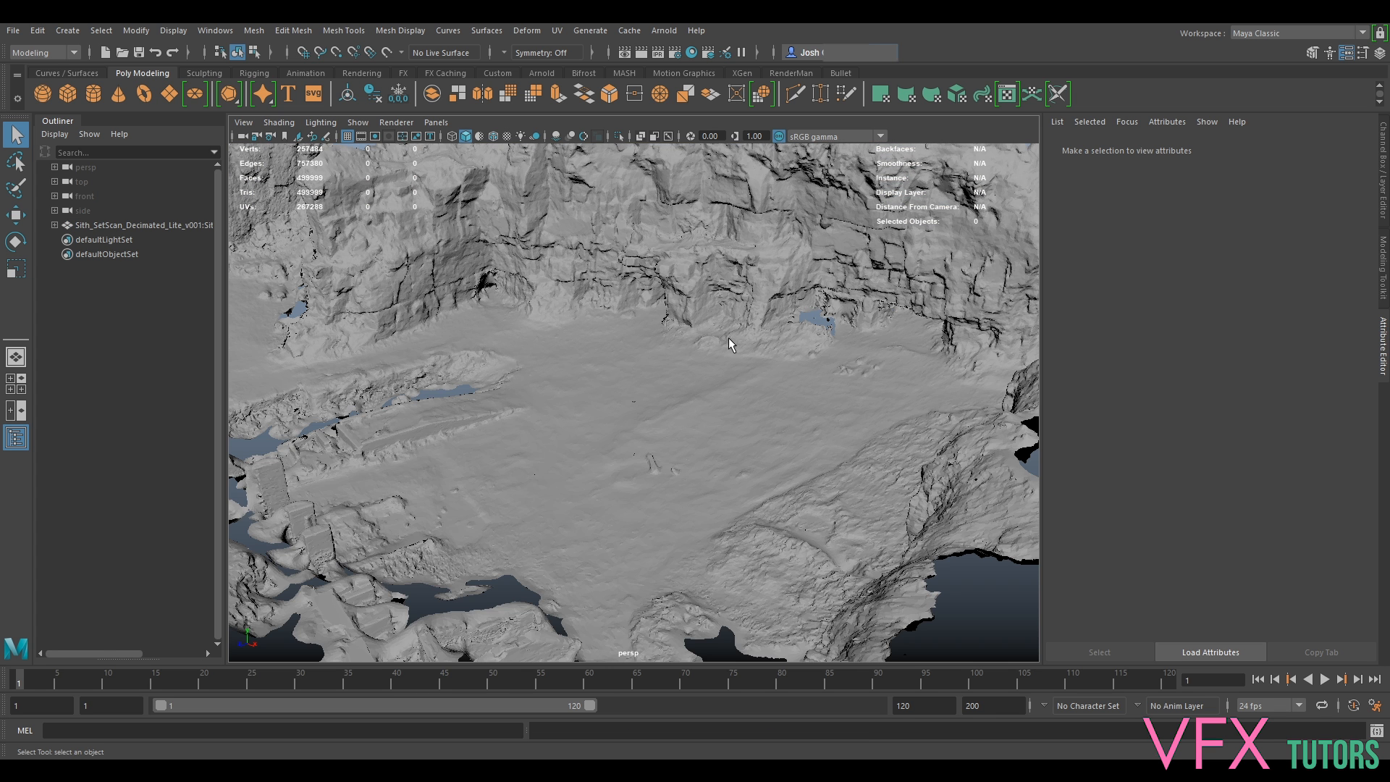
{"action": "scroll", "coordinate": [654, 376], "scroll_direction": "down", "scroll_amount": 8}
{"action": "left_click_drag", "start_coordinate": [658, 390], "coordinate": [519, 192], "text": "alt"}
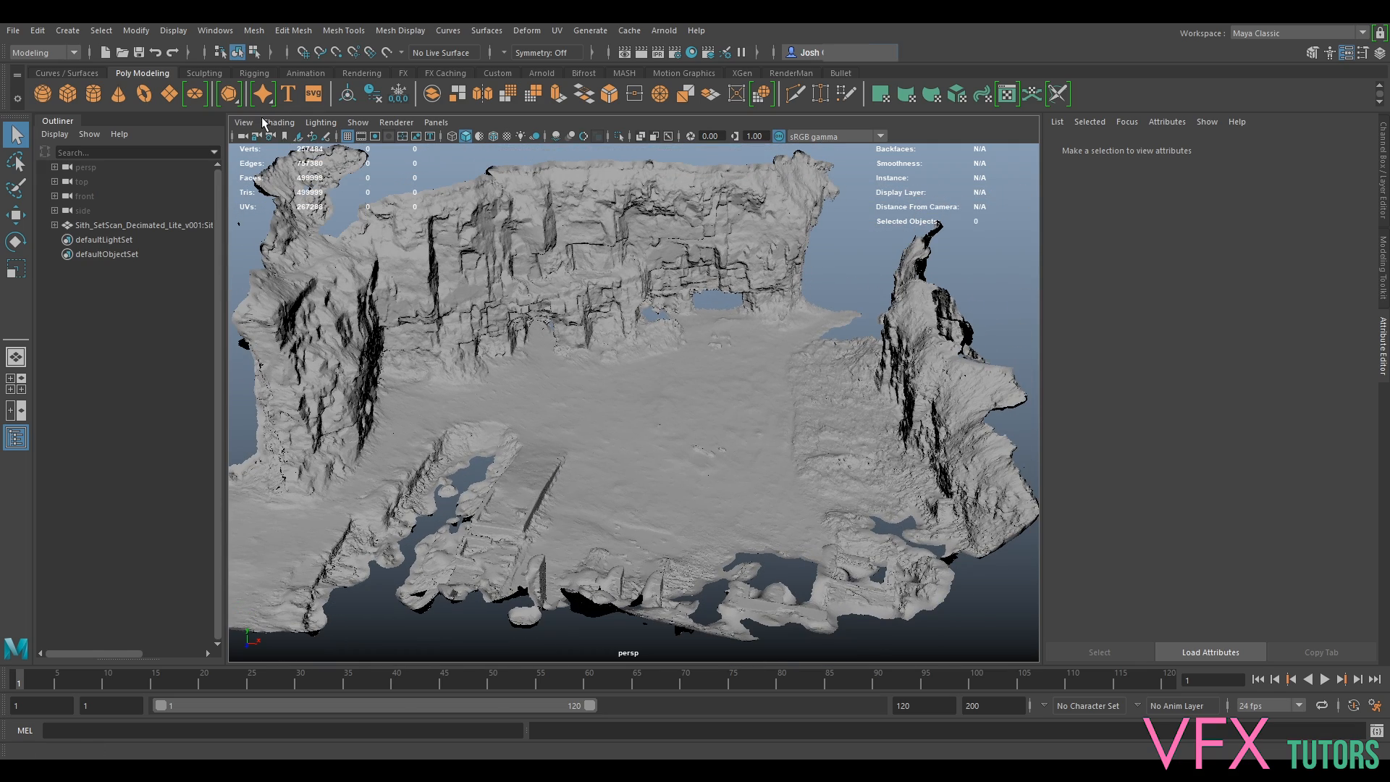
{"action": "left_click", "coordinate": [242, 136]}
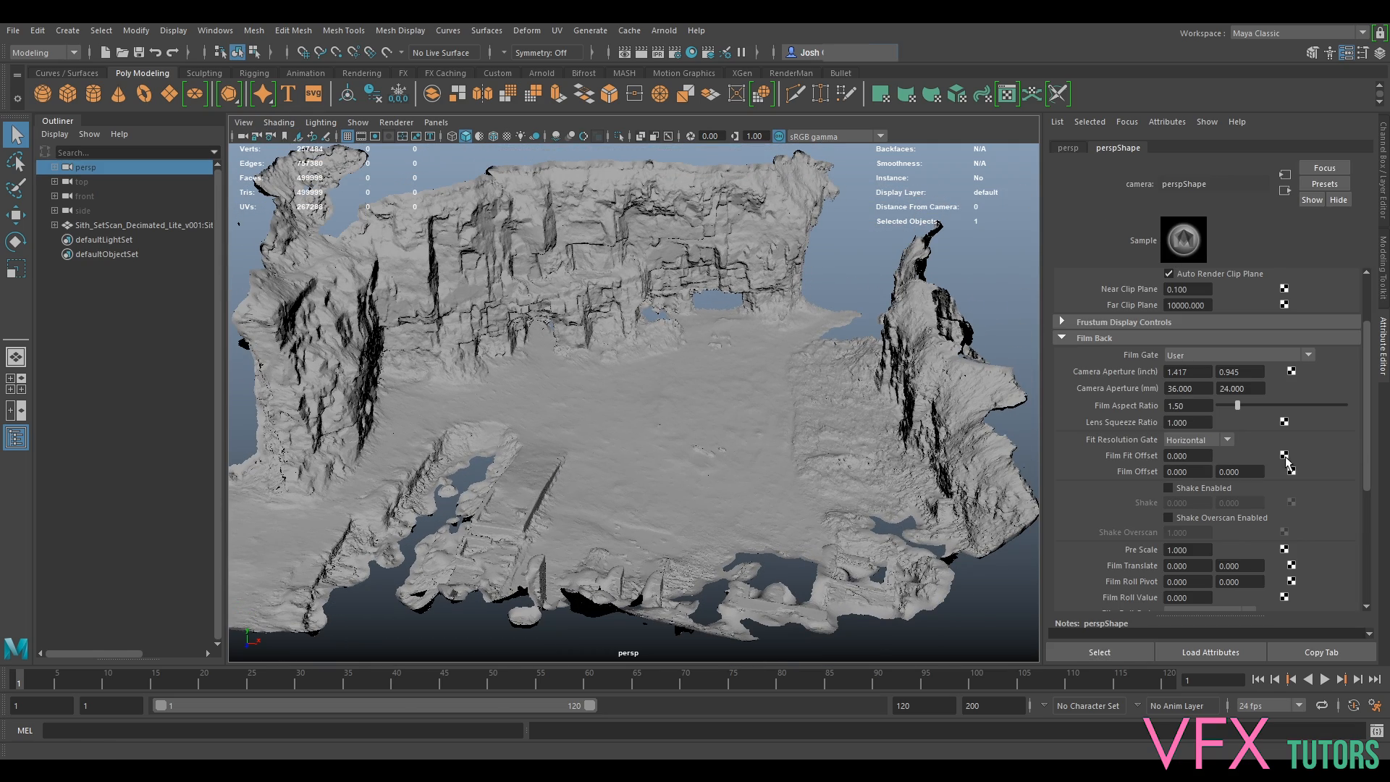
{"action": "scroll", "coordinate": [1180, 326], "scroll_direction": "up", "scroll_amount": 3}
{"action": "left_click", "coordinate": [1181, 392]}
{"action": "type", "text": "0"}
{"action": "key", "text": "Return"}
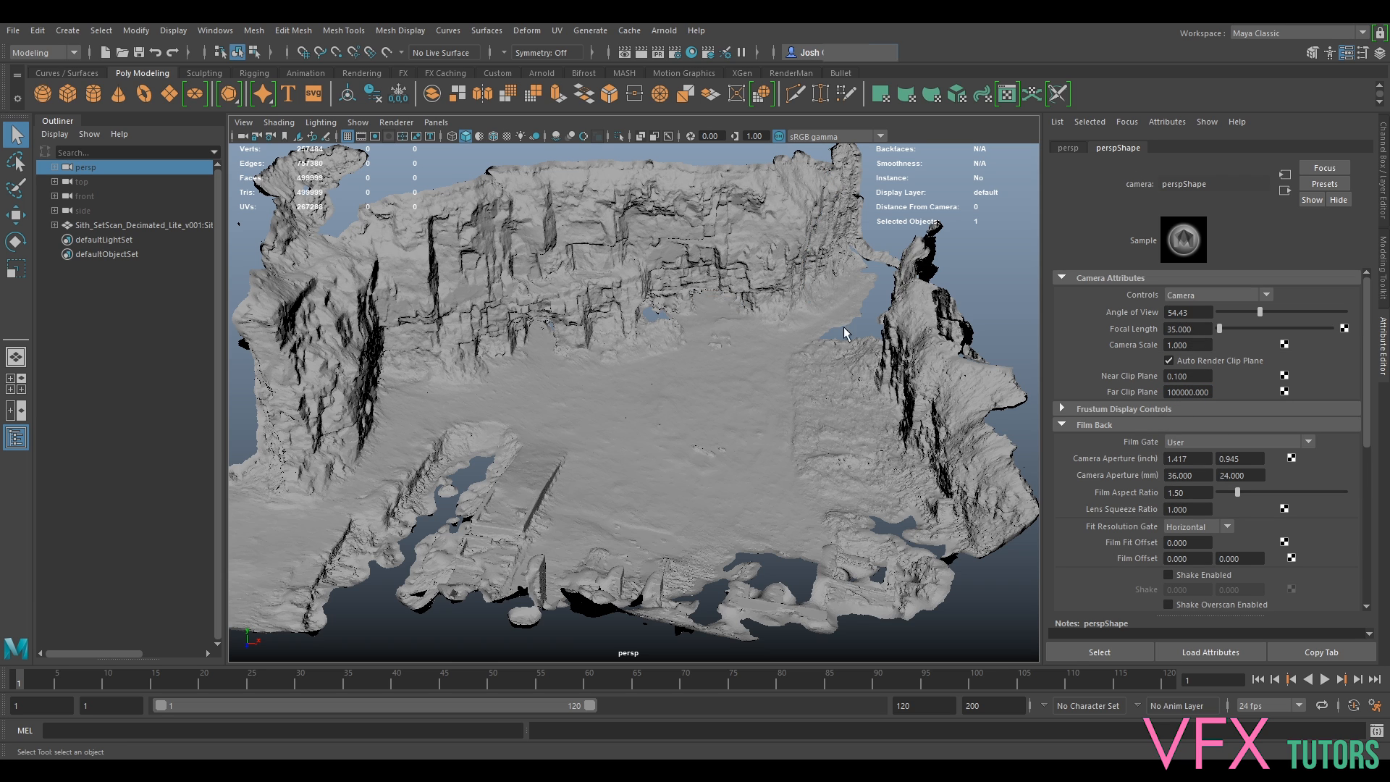
Compare the quarry scan from a low camera angle with the Sith_S0010_Ref image.
{"action": "left_click_drag", "start_coordinate": [742, 323], "coordinate": [720, 507], "text": "alt"}
{"action": "left_click_drag", "start_coordinate": [1389, 214], "coordinate": [868, 115]}
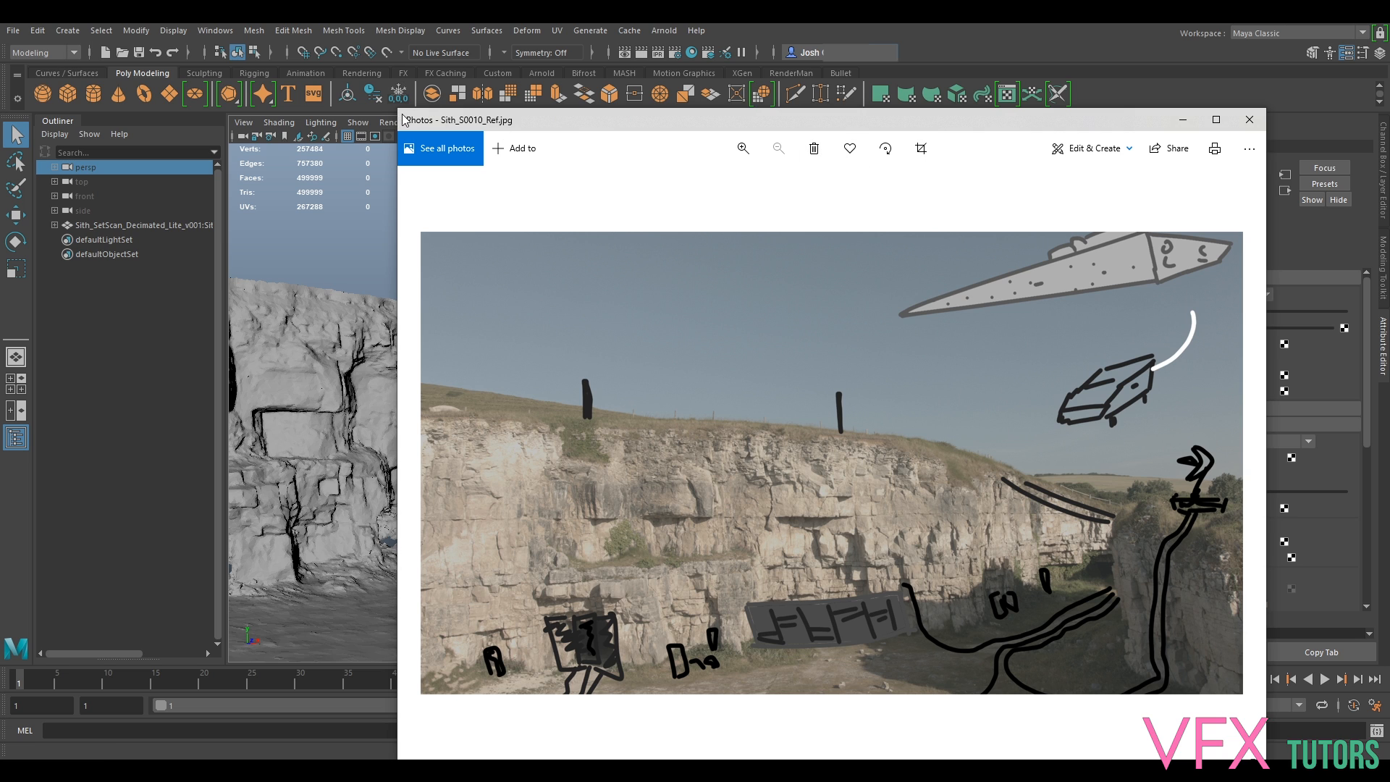
{"action": "left_click_drag", "start_coordinate": [417, 110], "coordinate": [762, 348]}
{"action": "left_click_drag", "start_coordinate": [962, 364], "coordinate": [959, 202]}
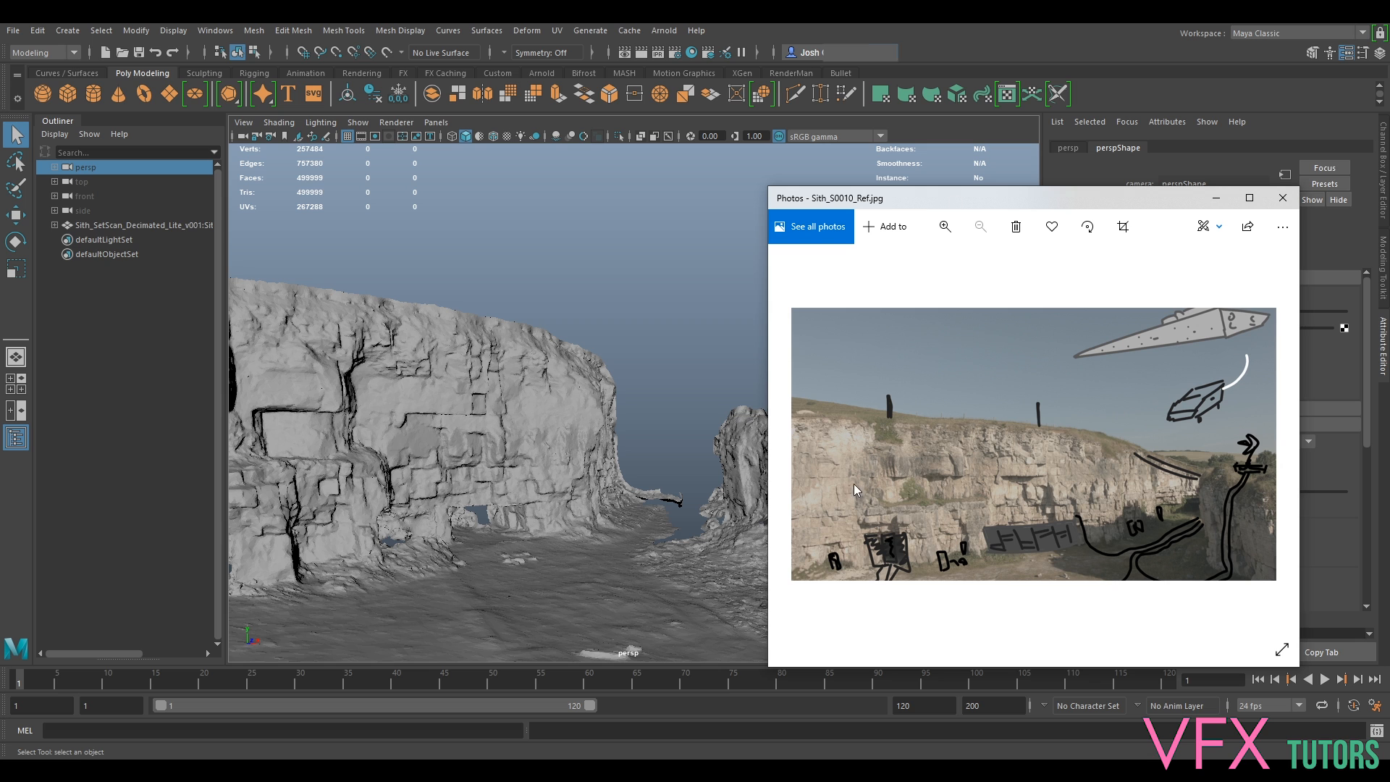
{"action": "left_click_drag", "start_coordinate": [1139, 204], "coordinate": [1389, 231]}
{"action": "left_click_drag", "start_coordinate": [748, 466], "coordinate": [706, 489], "text": "alt"}
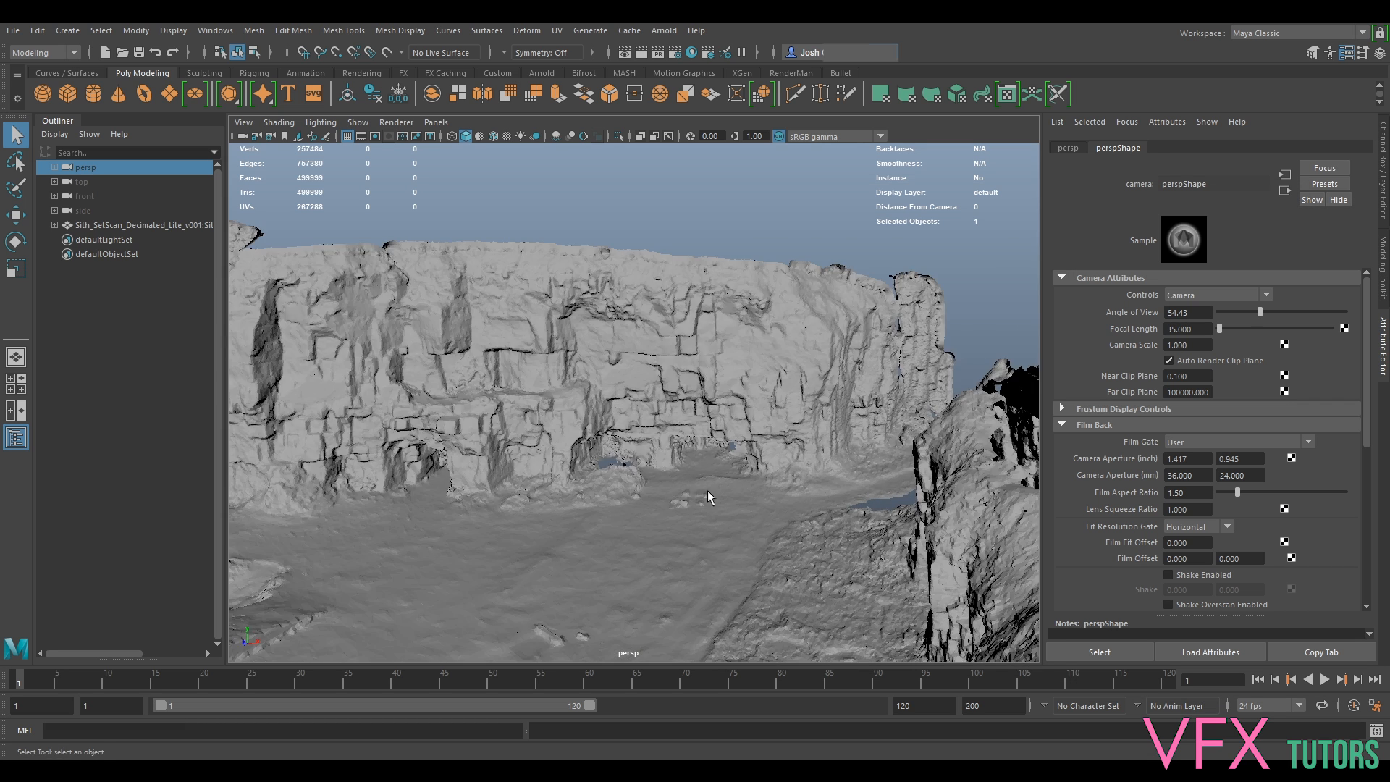
Assign a new Lambert material to the quarry scan mesh.
{"action": "scroll", "coordinate": [746, 499], "scroll_direction": "up", "scroll_amount": 6}
{"action": "right_click_drag", "start_coordinate": [832, 515], "coordinate": [587, 443], "text": "alt"}
{"action": "left_click_drag", "start_coordinate": [586, 444], "coordinate": [634, 463], "text": "alt"}
{"action": "left_click", "coordinate": [634, 463]}
{"action": "right_click_drag", "start_coordinate": [596, 356], "coordinate": [604, 732]}
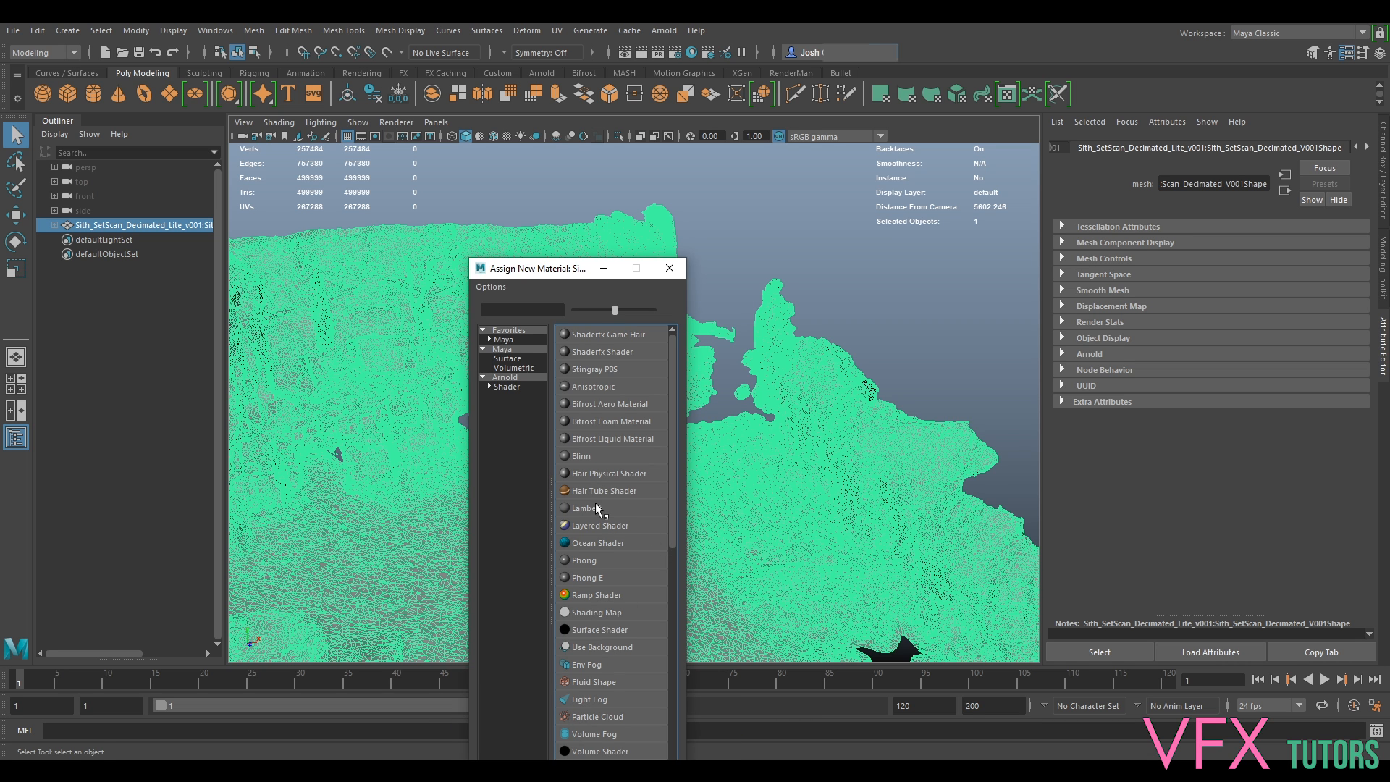
{"action": "left_click", "coordinate": [595, 507]}
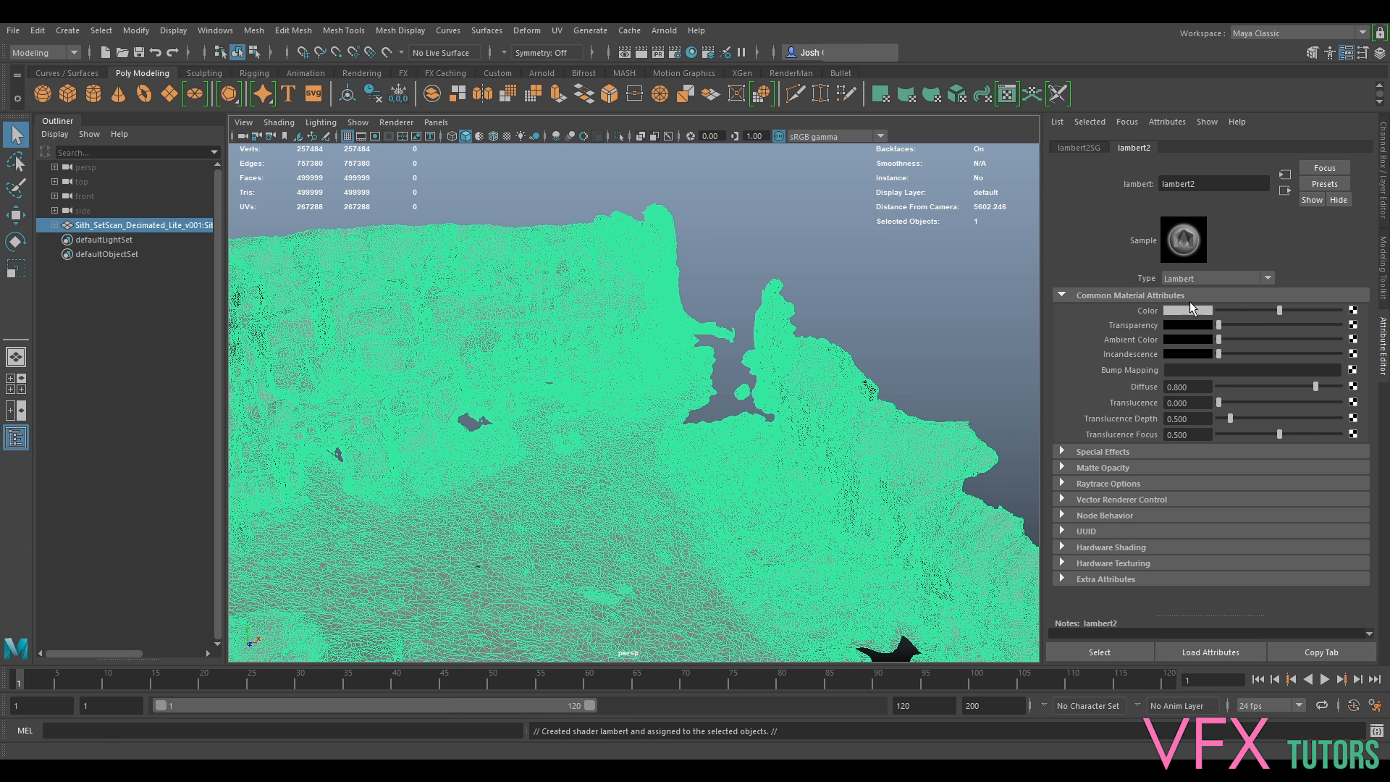
Connect a File texture to the Lambert material's color and load Sith_SetScan_Decimated_DIFF_Lite_v001.jpg from the Data/SetScan folder.
{"action": "left_click", "coordinate": [1352, 310]}
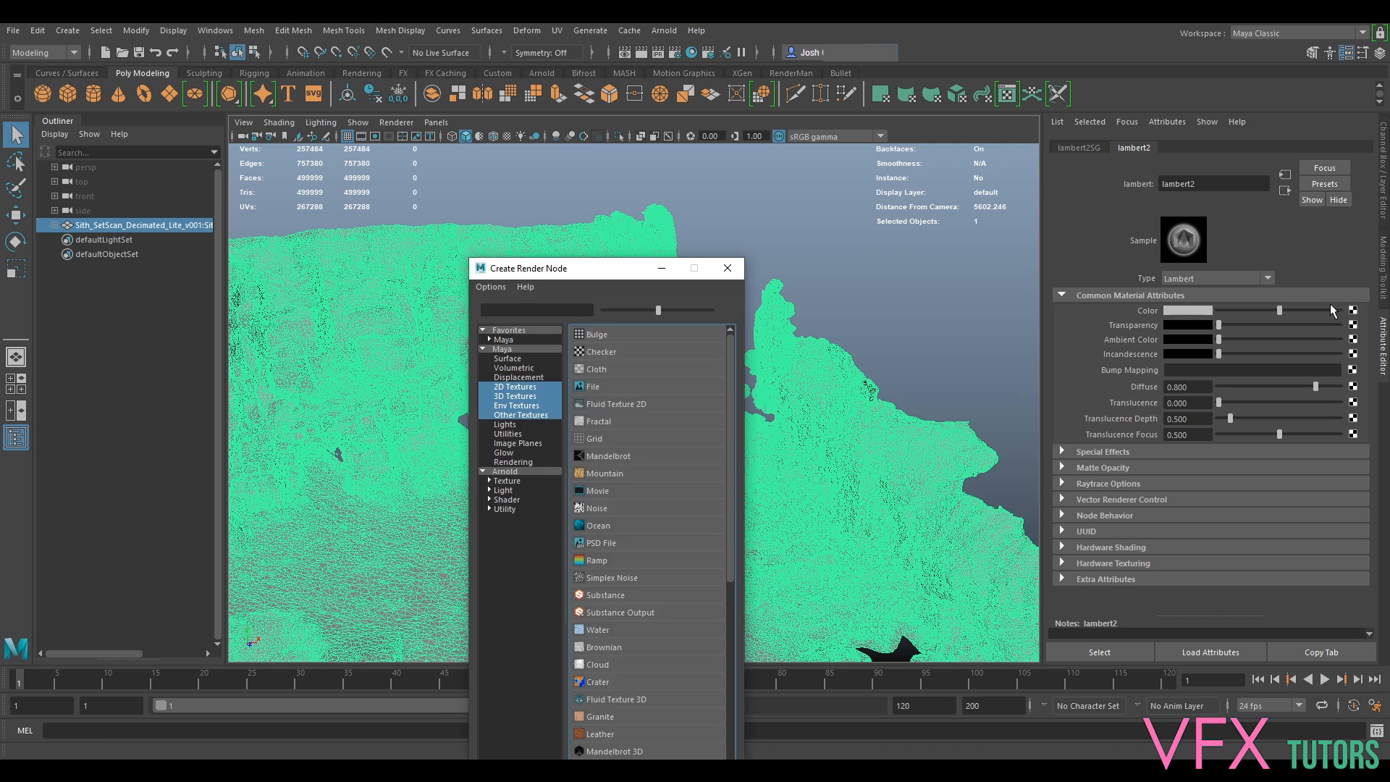
{"action": "left_click", "coordinate": [609, 394]}
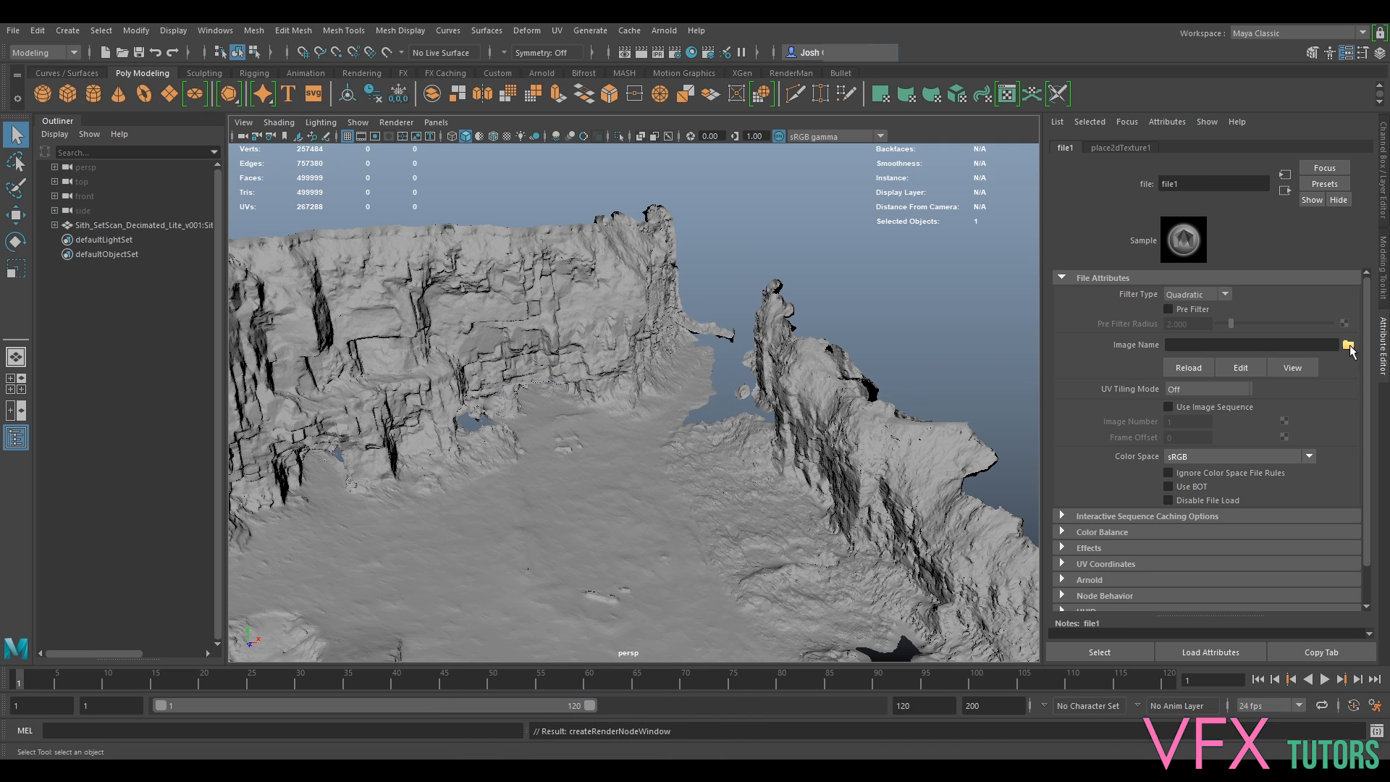
{"action": "left_click", "coordinate": [1348, 345]}
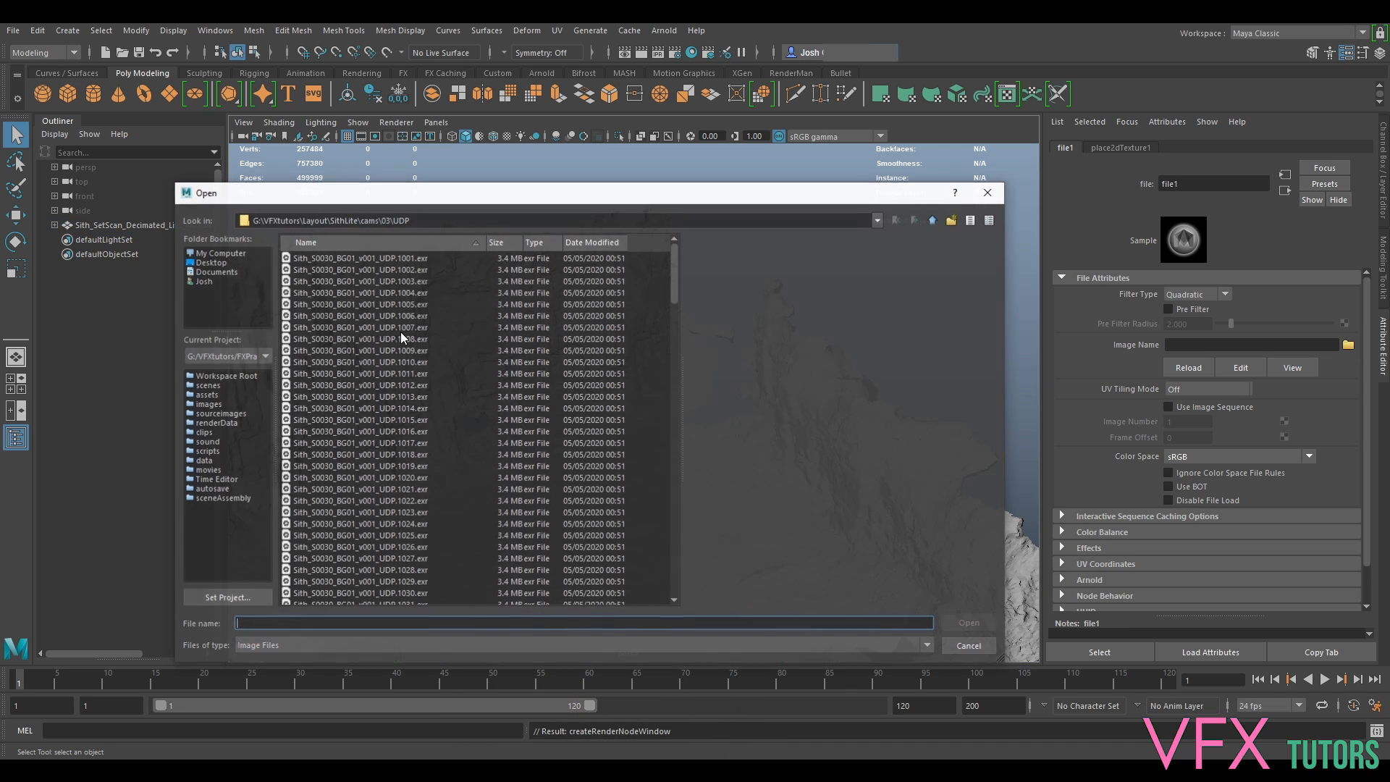
{"action": "left_click", "coordinate": [933, 221]}
{"action": "left_click", "coordinate": [933, 221]}
{"action": "left_click", "coordinate": [932, 221]}
{"action": "left_click", "coordinate": [301, 271]}
{"action": "double_click", "coordinate": [300, 270]}
{"action": "double_click", "coordinate": [317, 262]}
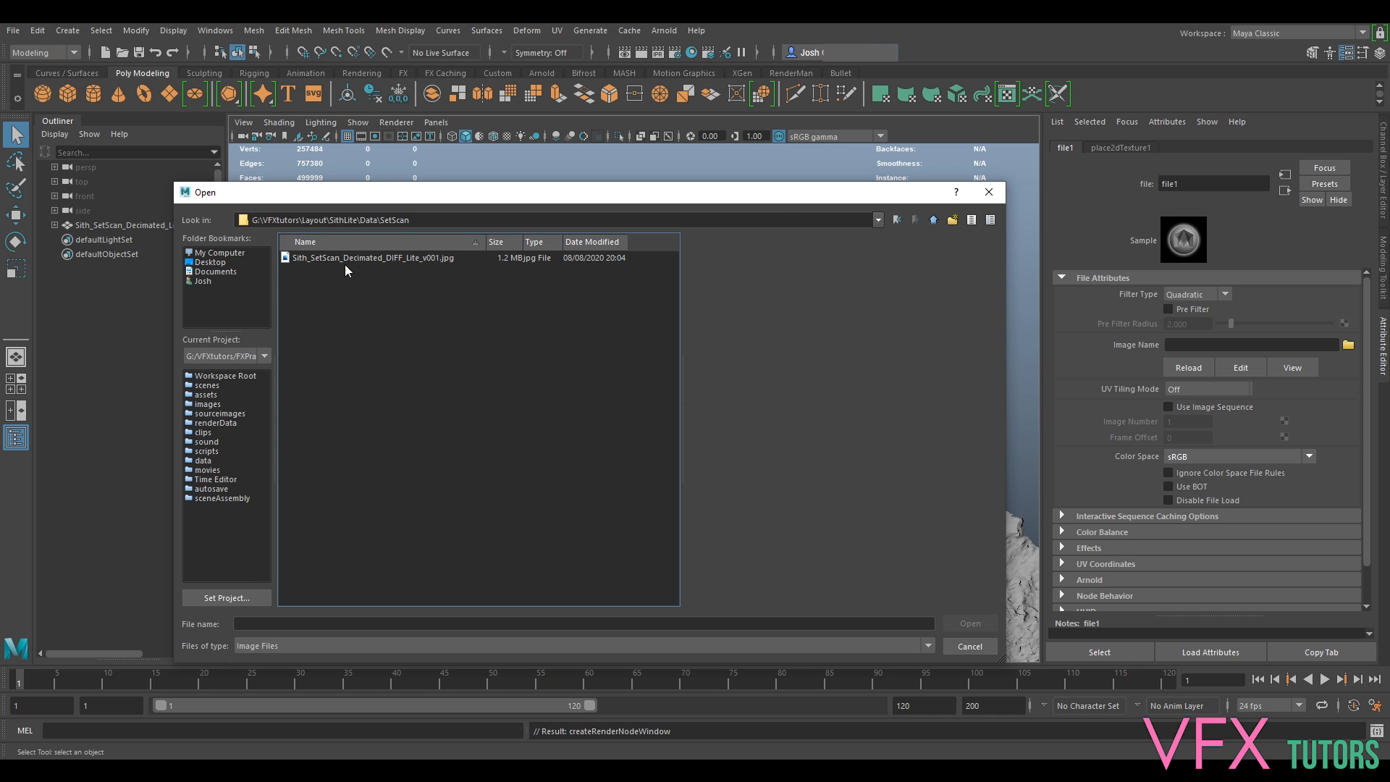
{"action": "left_click", "coordinate": [374, 259]}
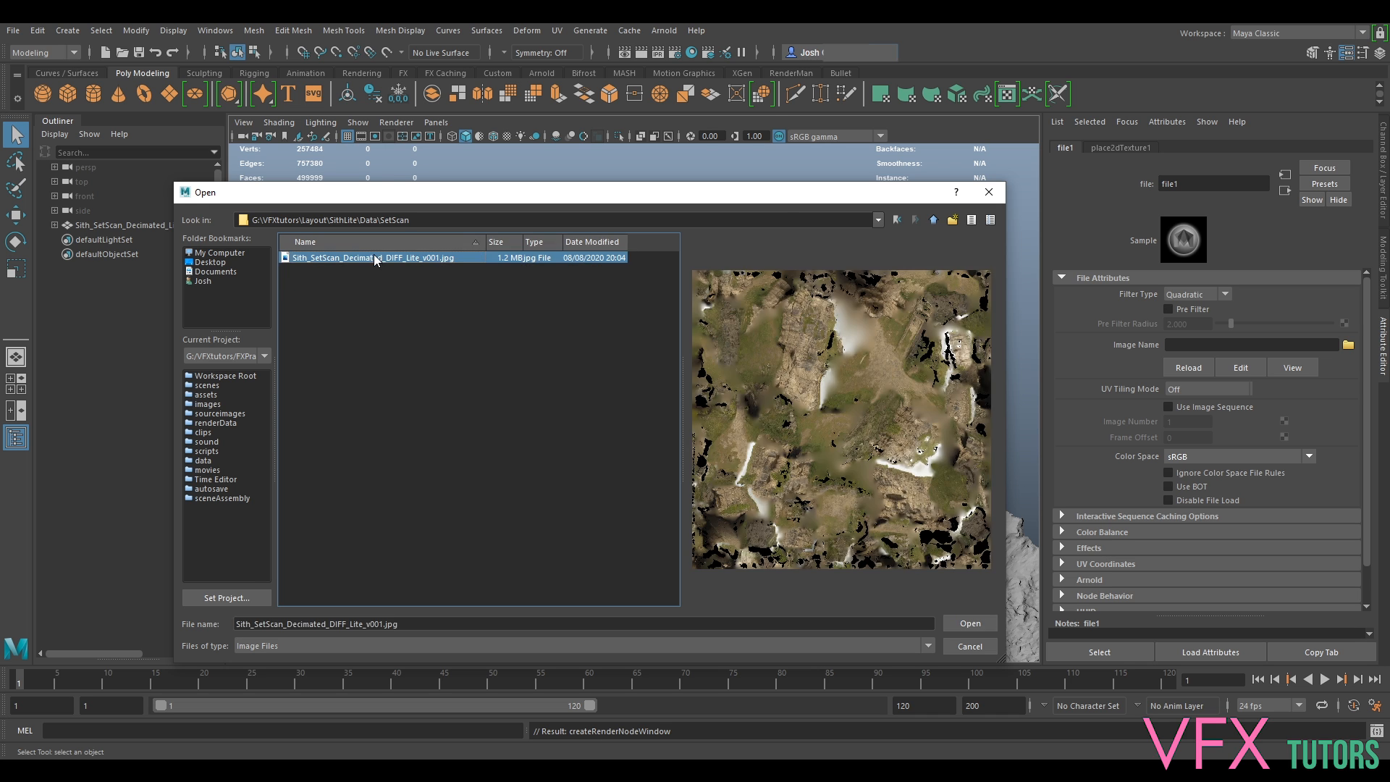
{"action": "left_click", "coordinate": [970, 623]}
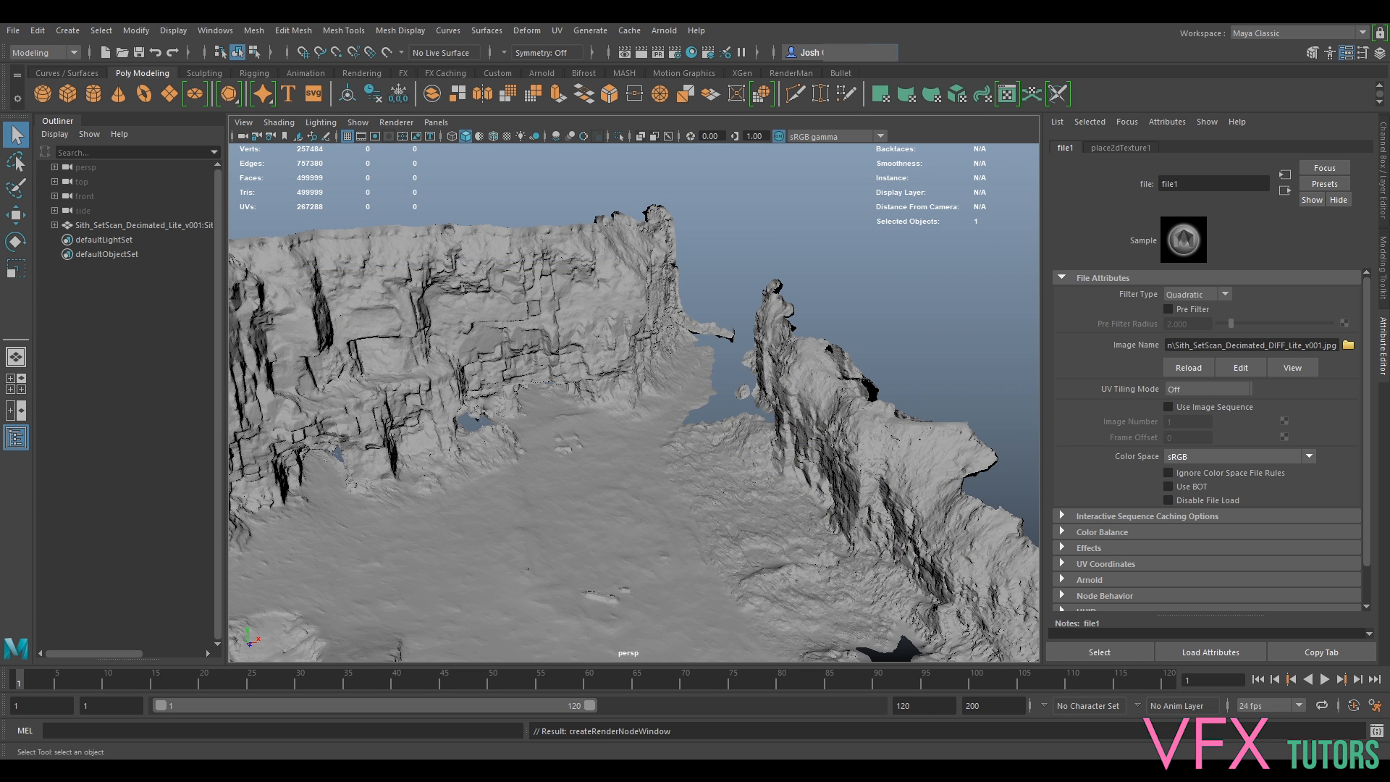
Turn on Hardware Texturing in the viewport and view the textured quarry scan up close.
{"action": "left_click", "coordinate": [279, 123]}
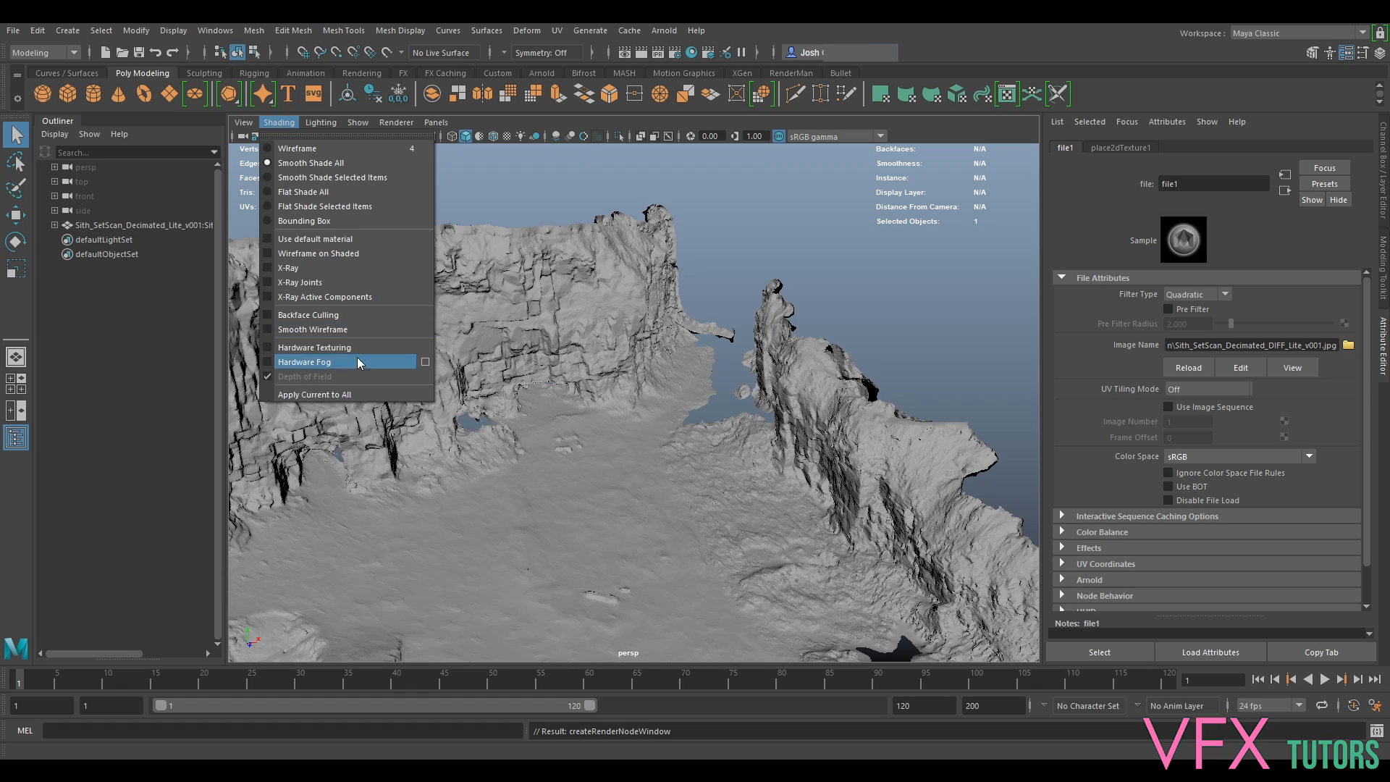
{"action": "left_click", "coordinate": [353, 348]}
{"action": "left_click", "coordinate": [886, 272]}
{"action": "left_click_drag", "start_coordinate": [840, 298], "coordinate": [706, 385], "text": "alt"}
{"action": "left_click_drag", "start_coordinate": [749, 427], "coordinate": [698, 413], "text": "alt"}
{"action": "right_click_drag", "start_coordinate": [699, 412], "coordinate": [731, 420], "text": "alt"}
Set the viewport to Flat Shade All and inspect the quarry's cliffs, caves and low walls.
{"action": "left_click", "coordinate": [313, 123]}
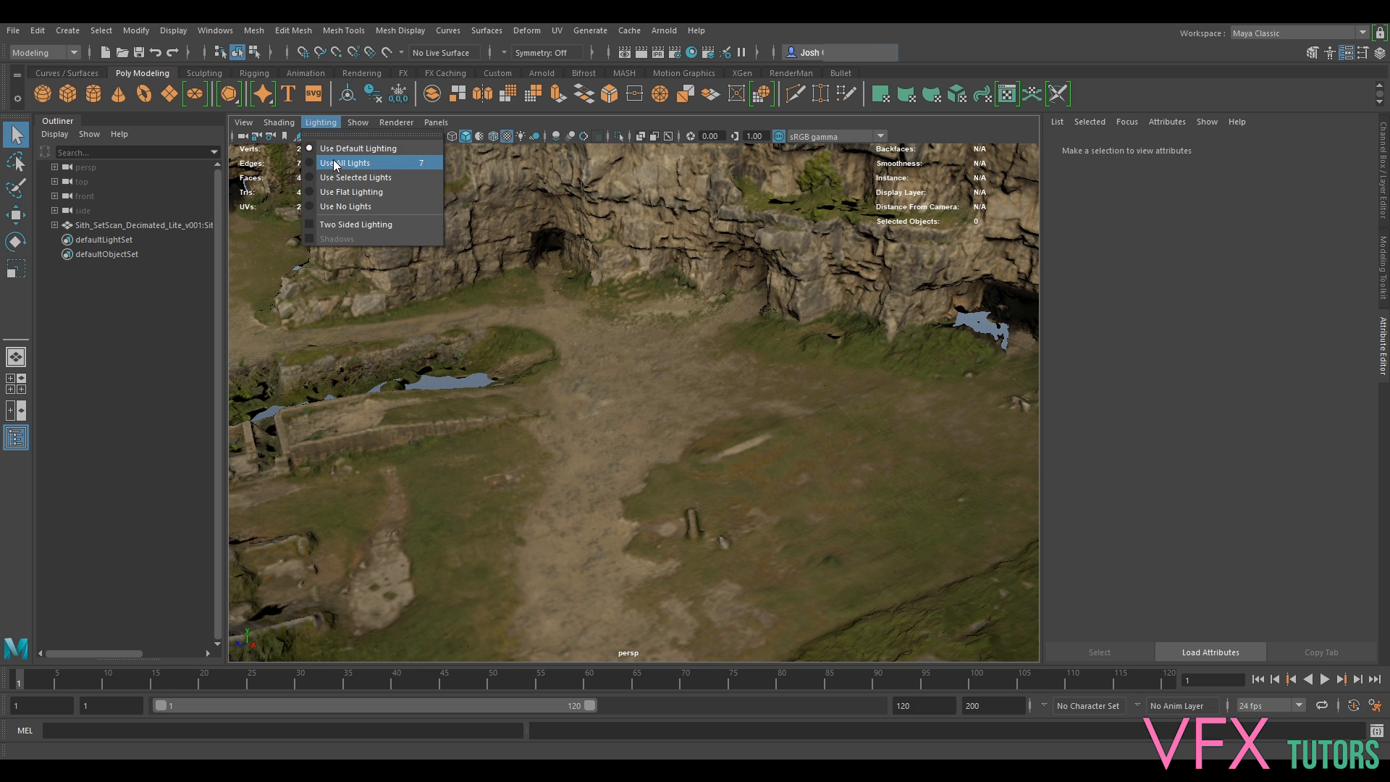
{"action": "mouse_move", "coordinate": [288, 123]}
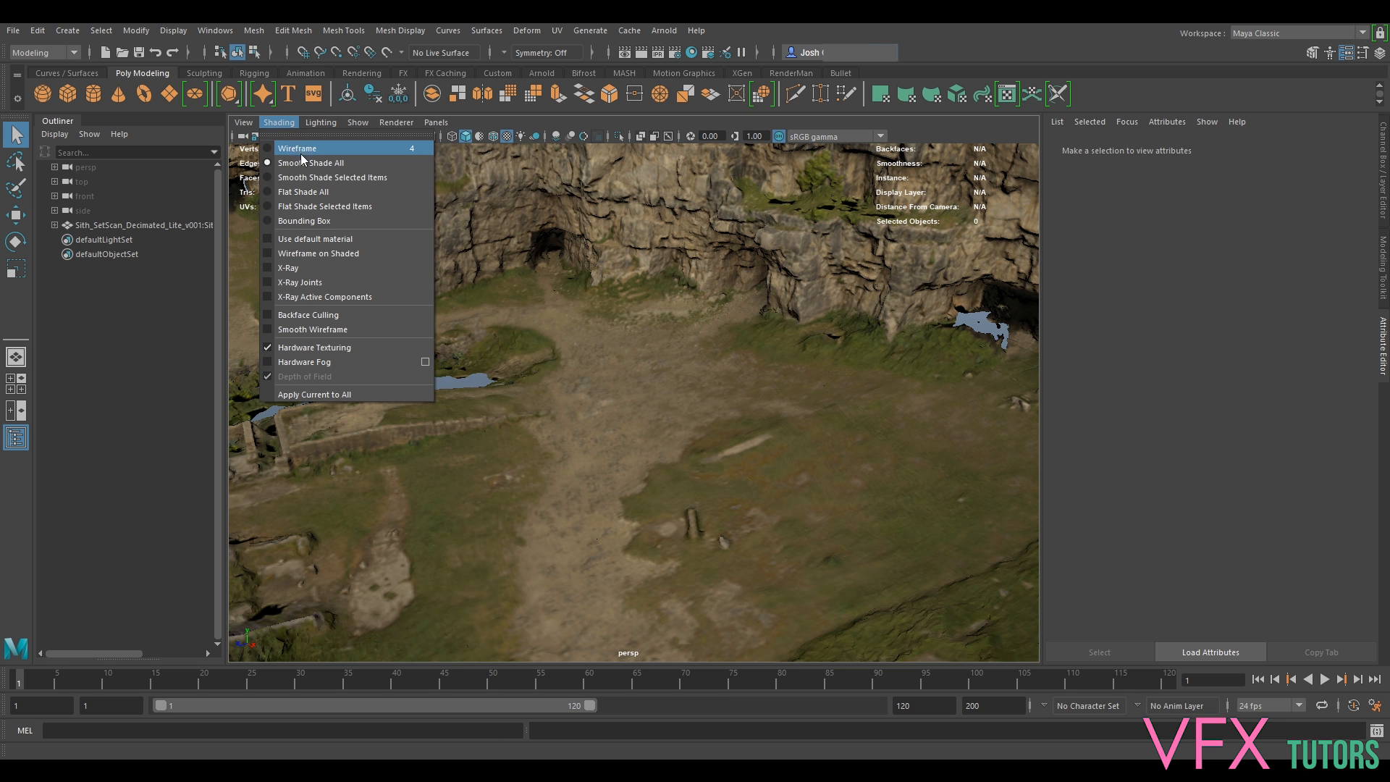
{"action": "left_click", "coordinate": [305, 192]}
{"action": "left_click_drag", "start_coordinate": [641, 381], "coordinate": [641, 443], "text": "alt"}
{"action": "middle_click_drag", "start_coordinate": [713, 384], "coordinate": [584, 471], "text": "alt"}
{"action": "scroll", "coordinate": [584, 472], "scroll_direction": "up", "scroll_amount": 6}
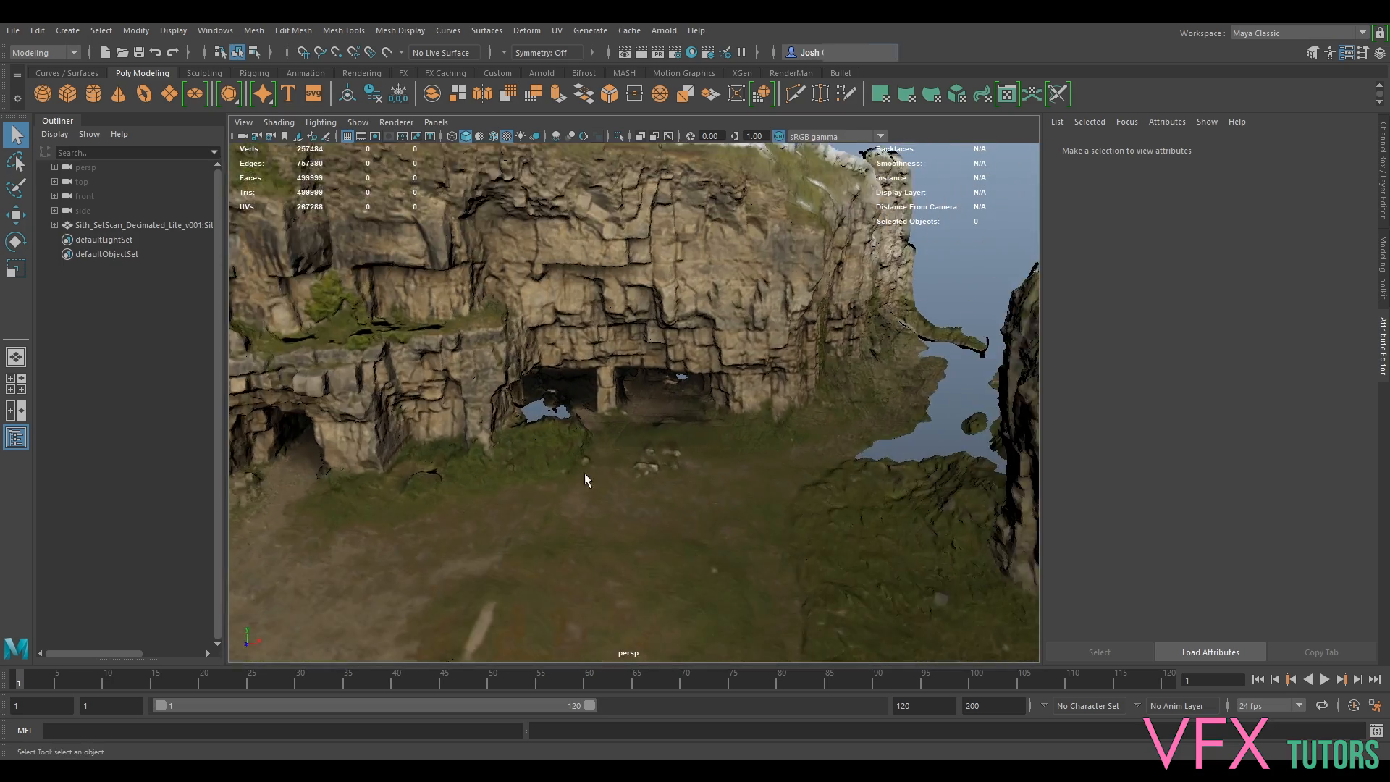
{"action": "left_click_drag", "start_coordinate": [595, 557], "coordinate": [614, 529], "text": "alt"}
{"action": "middle_click_drag", "start_coordinate": [709, 474], "coordinate": [762, 527], "text": "alt"}
{"action": "left_click_drag", "start_coordinate": [762, 527], "coordinate": [640, 488], "text": "alt"}
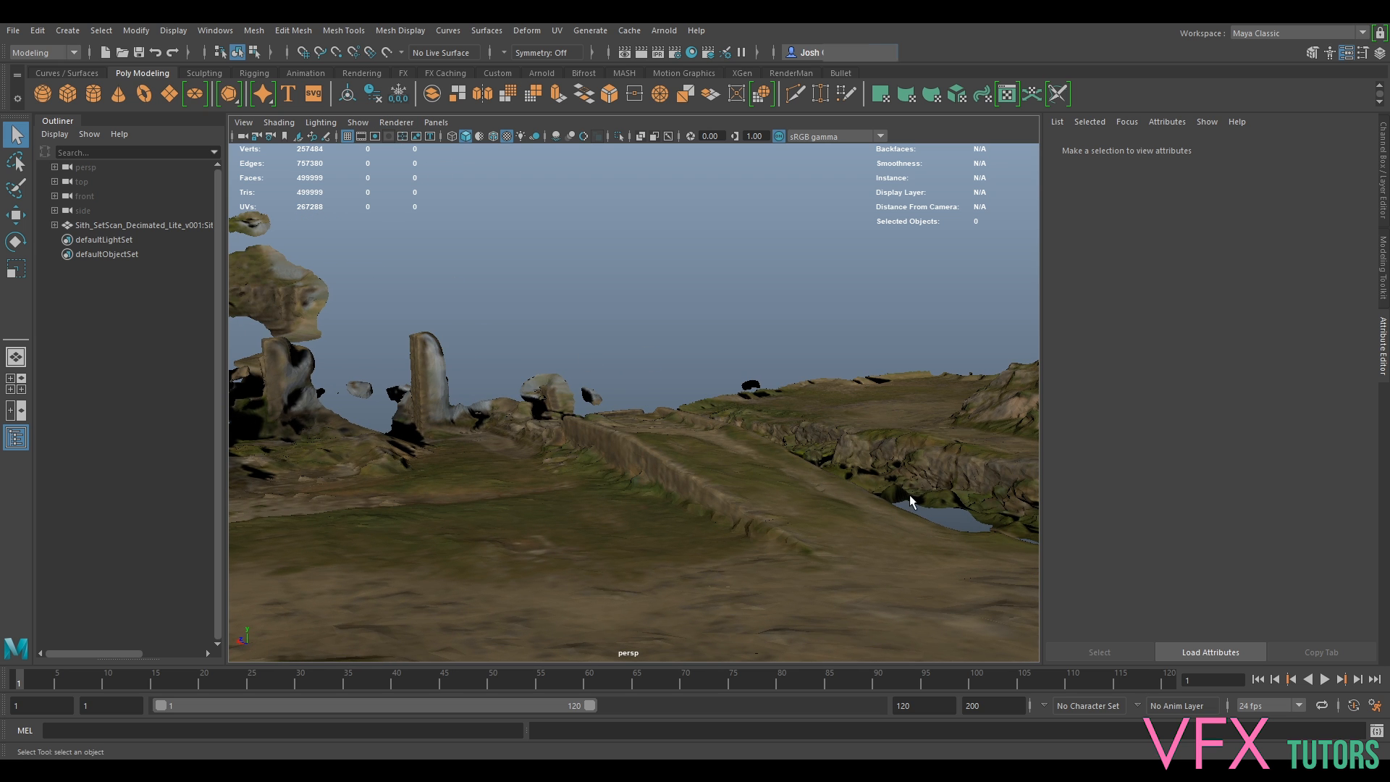
Set the Viewport 2.0 maximum texture resolution to 8192 and regenerate the preview textures.
{"action": "left_click", "coordinate": [396, 122]}
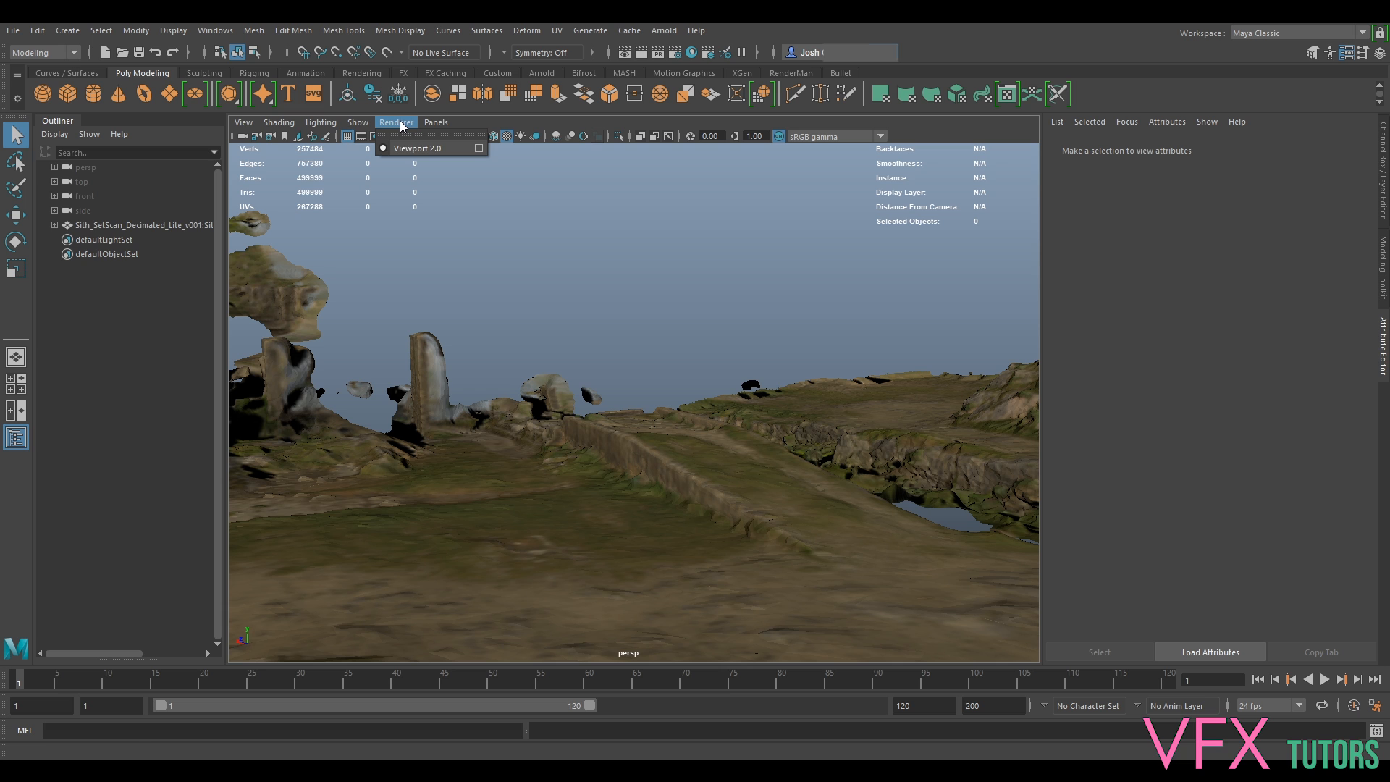
{"action": "left_click", "coordinate": [478, 148]}
{"action": "left_click", "coordinate": [627, 490]}
{"action": "double_click", "coordinate": [627, 491]}
{"action": "type", "text": "8192"}
{"action": "key", "text": "Return"}
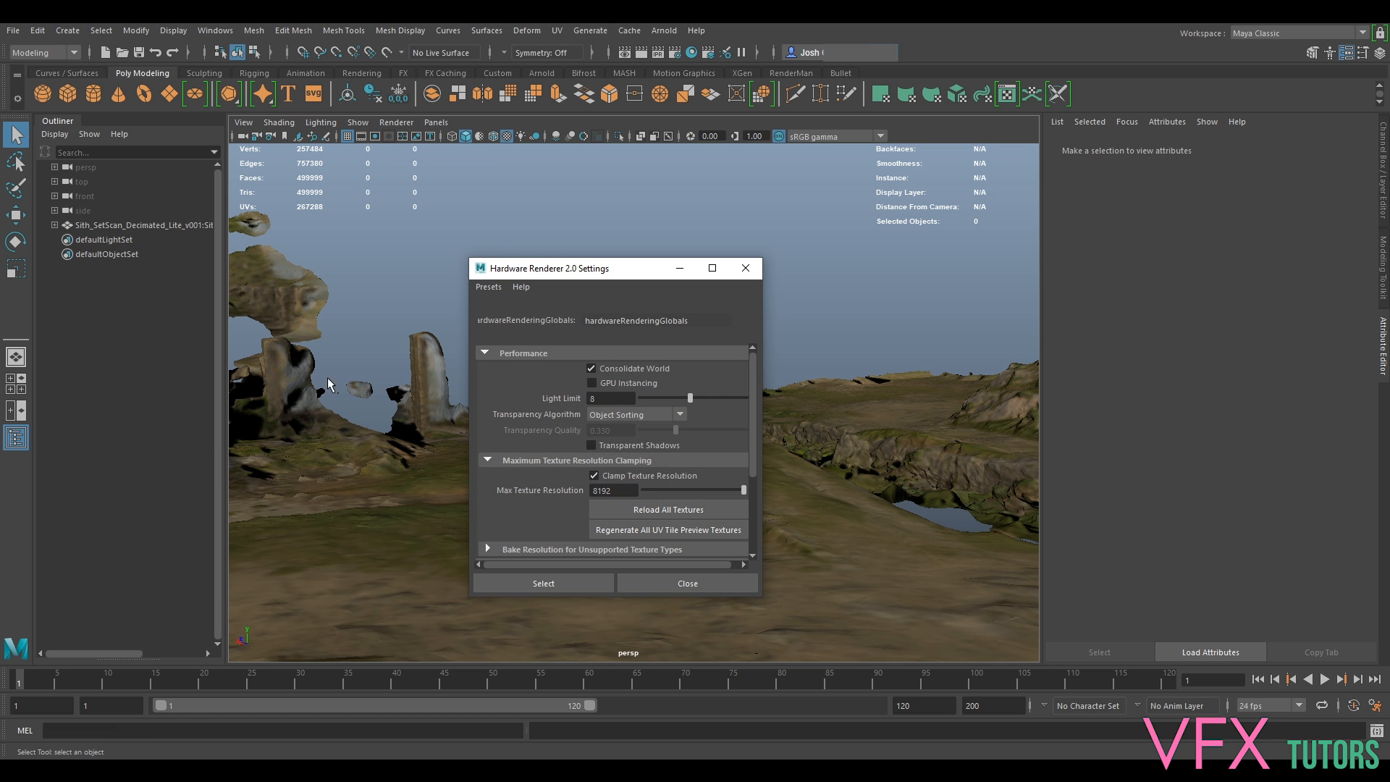
{"action": "left_click", "coordinate": [682, 532]}
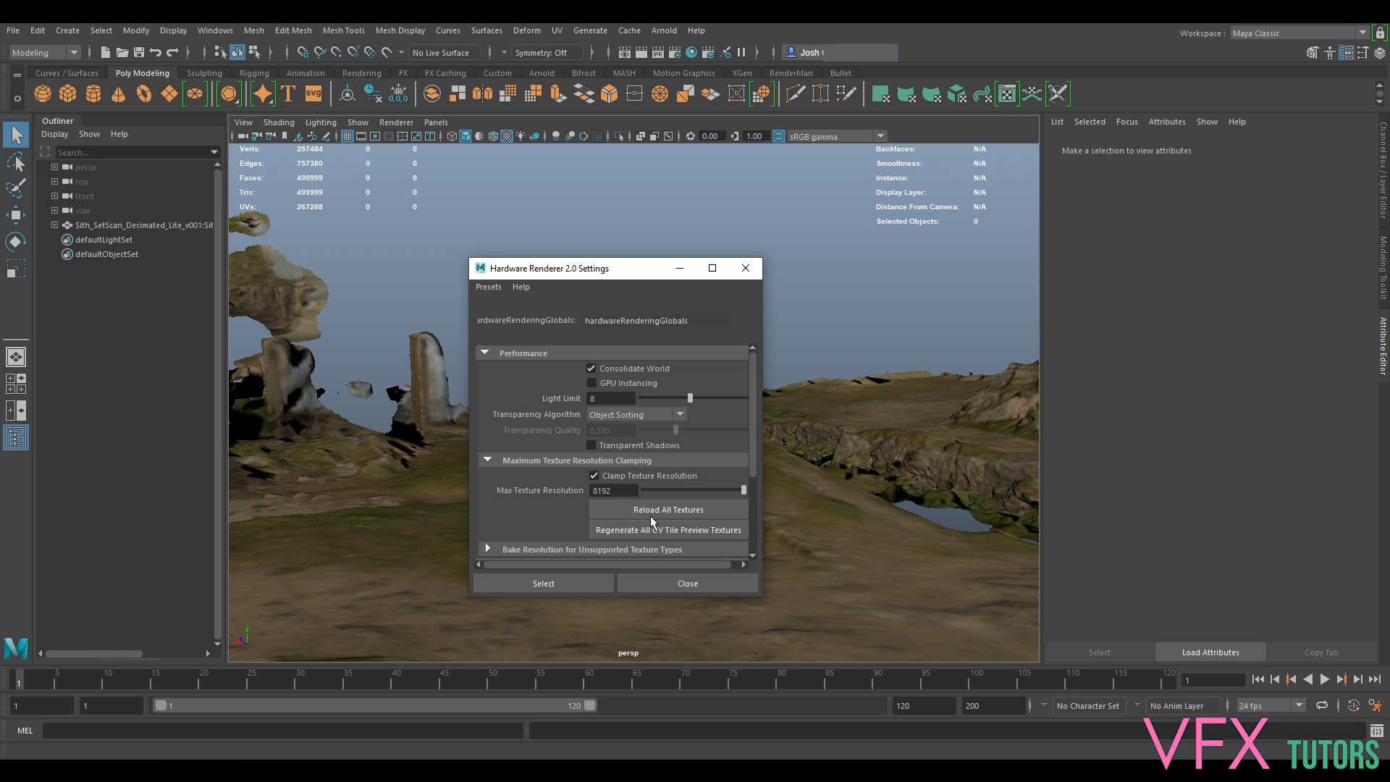
{"action": "left_click", "coordinate": [743, 273]}
Examine the textured quarry scan's ground, path and cave entrances from several angles.
{"action": "left_click_drag", "start_coordinate": [657, 529], "coordinate": [887, 489], "text": "alt"}
{"action": "middle_click_drag", "start_coordinate": [887, 483], "coordinate": [201, 510], "text": "alt"}
{"action": "mouse_move", "coordinate": [627, 522]}
{"action": "left_mouse_down", "text": "alt"}
{"action": "mouse_move", "coordinate": [685, 503]}
{"action": "mouse_move", "coordinate": [647, 511]}
{"action": "left_mouse_up", "text": "alt"}
{"action": "scroll", "coordinate": [804, 411], "scroll_direction": "down", "scroll_amount": 3}
{"action": "middle_click_drag", "start_coordinate": [789, 411], "coordinate": [842, 377], "text": "alt"}
{"action": "left_click_drag", "start_coordinate": [841, 379], "coordinate": [872, 416], "text": "alt"}
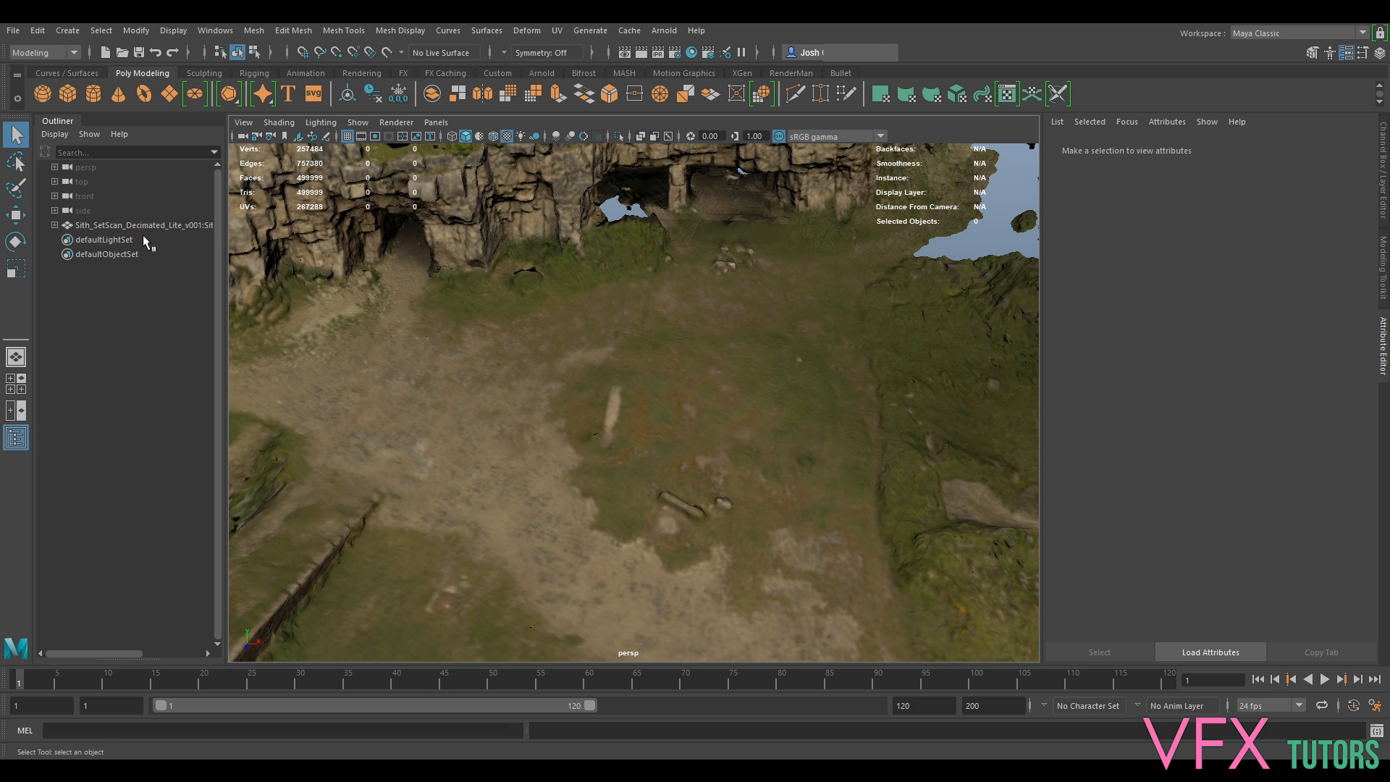
Import the camera file Sith_S0010_BG01_V001_Cam_v001.mel from the SithLite cams\01 folder into the scene.
{"action": "left_click", "coordinate": [13, 30]}
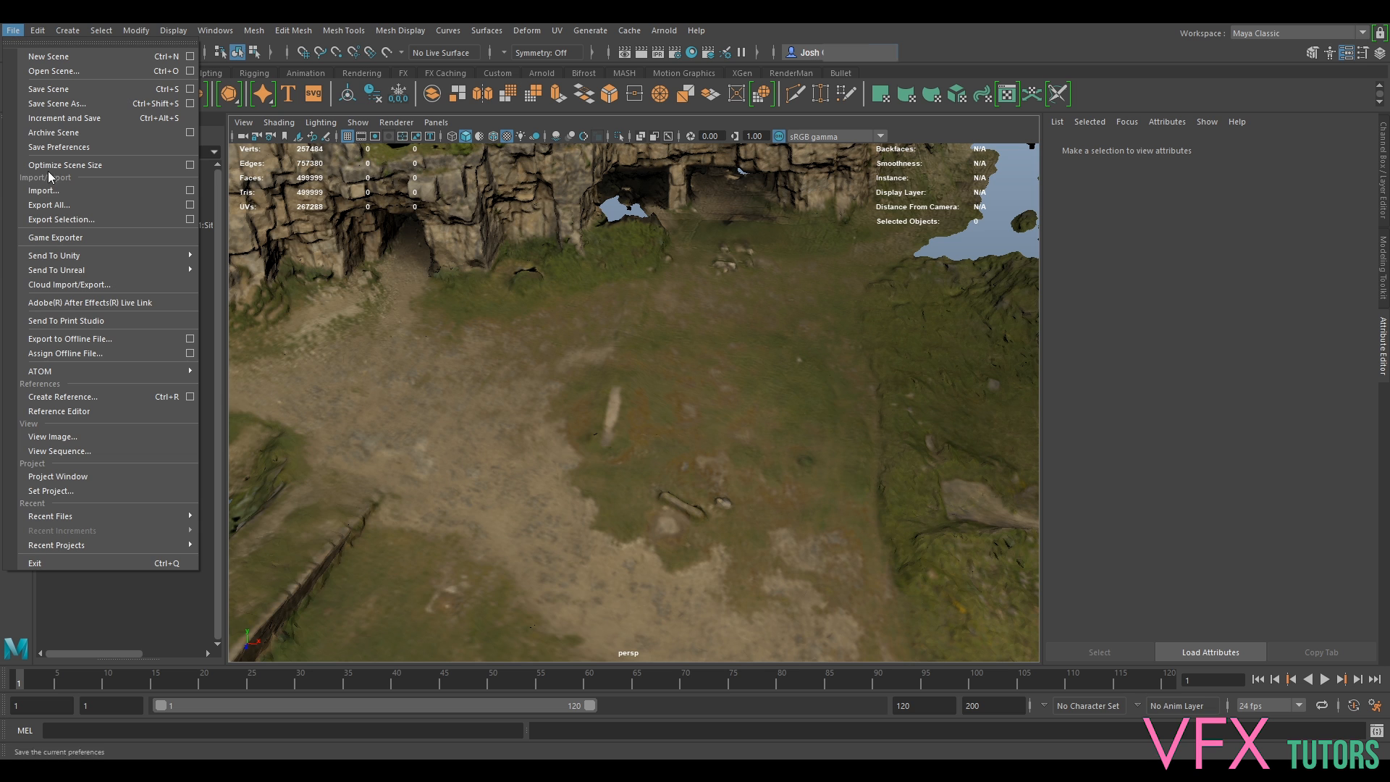
{"action": "left_click", "coordinate": [44, 190]}
{"action": "left_click", "coordinate": [934, 220]}
{"action": "left_click", "coordinate": [933, 220]}
{"action": "double_click", "coordinate": [311, 259]}
{"action": "double_click", "coordinate": [315, 259]}
{"action": "left_click", "coordinate": [342, 259]}
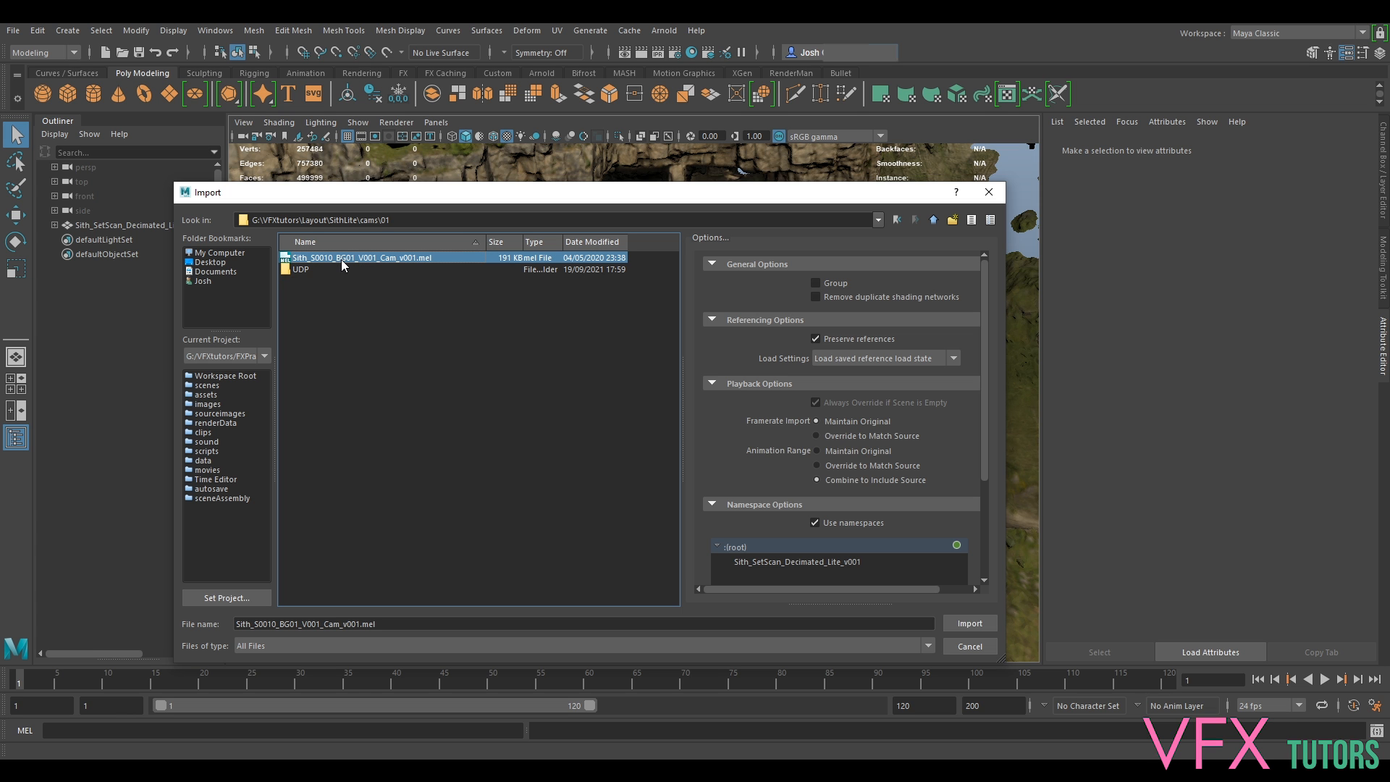
{"action": "left_click", "coordinate": [969, 623]}
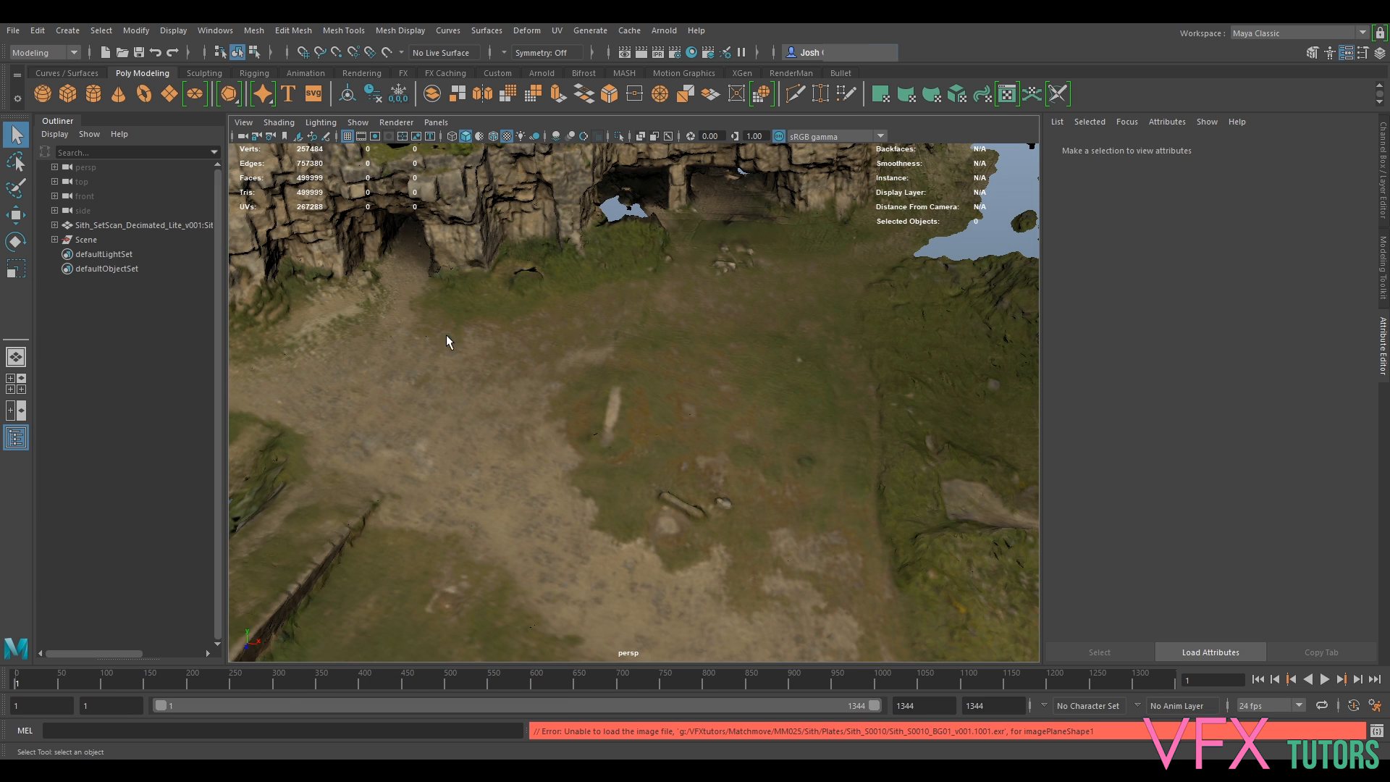
Delete the extra Sigma18_35MM_18MM_2_1 camera from the imported Scene group.
{"action": "left_click", "coordinate": [88, 240]}
{"action": "left_click", "coordinate": [54, 239]}
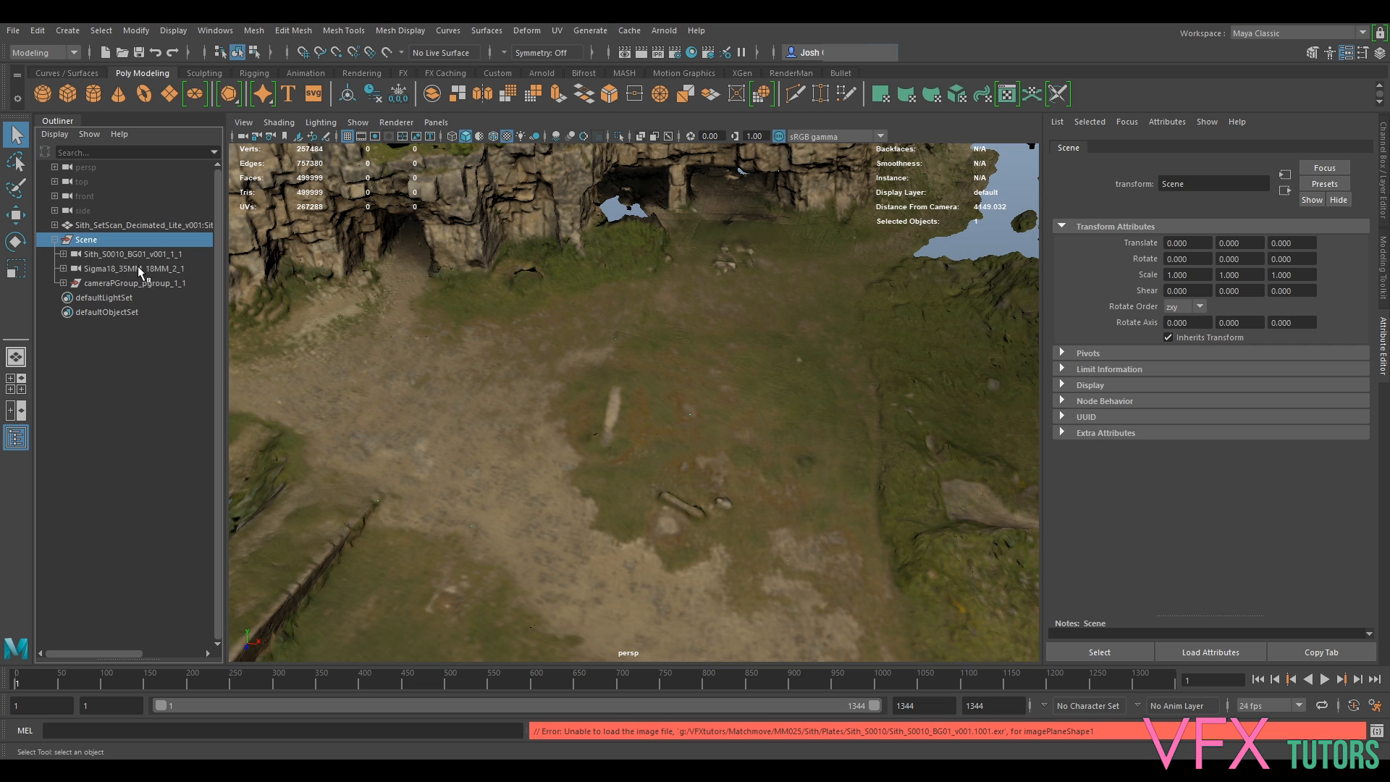
{"action": "left_click", "coordinate": [139, 268]}
{"action": "key", "text": "Delete"}
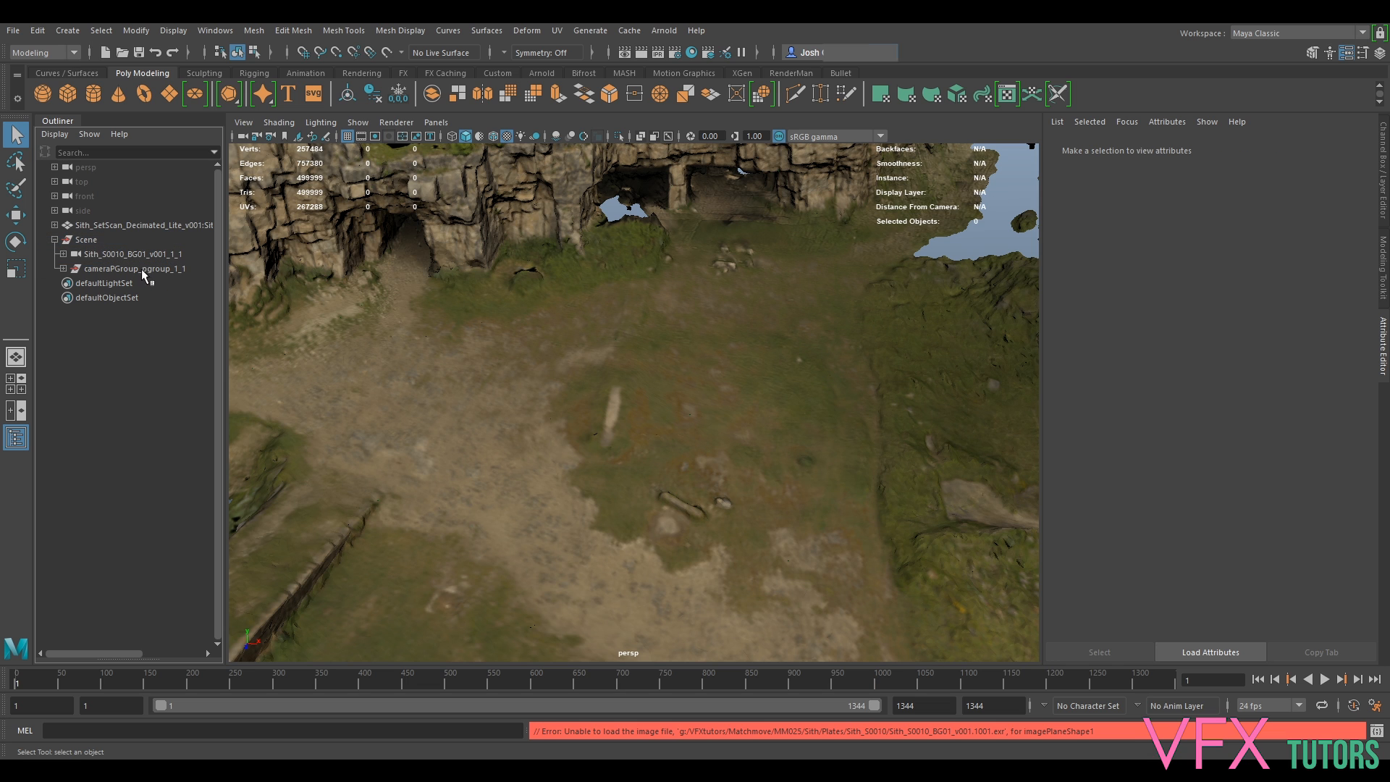
Look through the imported Sith_S0010_BG01_v001_1_1 camera in the viewport.
{"action": "left_click", "coordinate": [141, 268]}
{"action": "left_click", "coordinate": [113, 254]}
{"action": "middle_click_drag", "start_coordinate": [110, 254], "coordinate": [477, 292]}
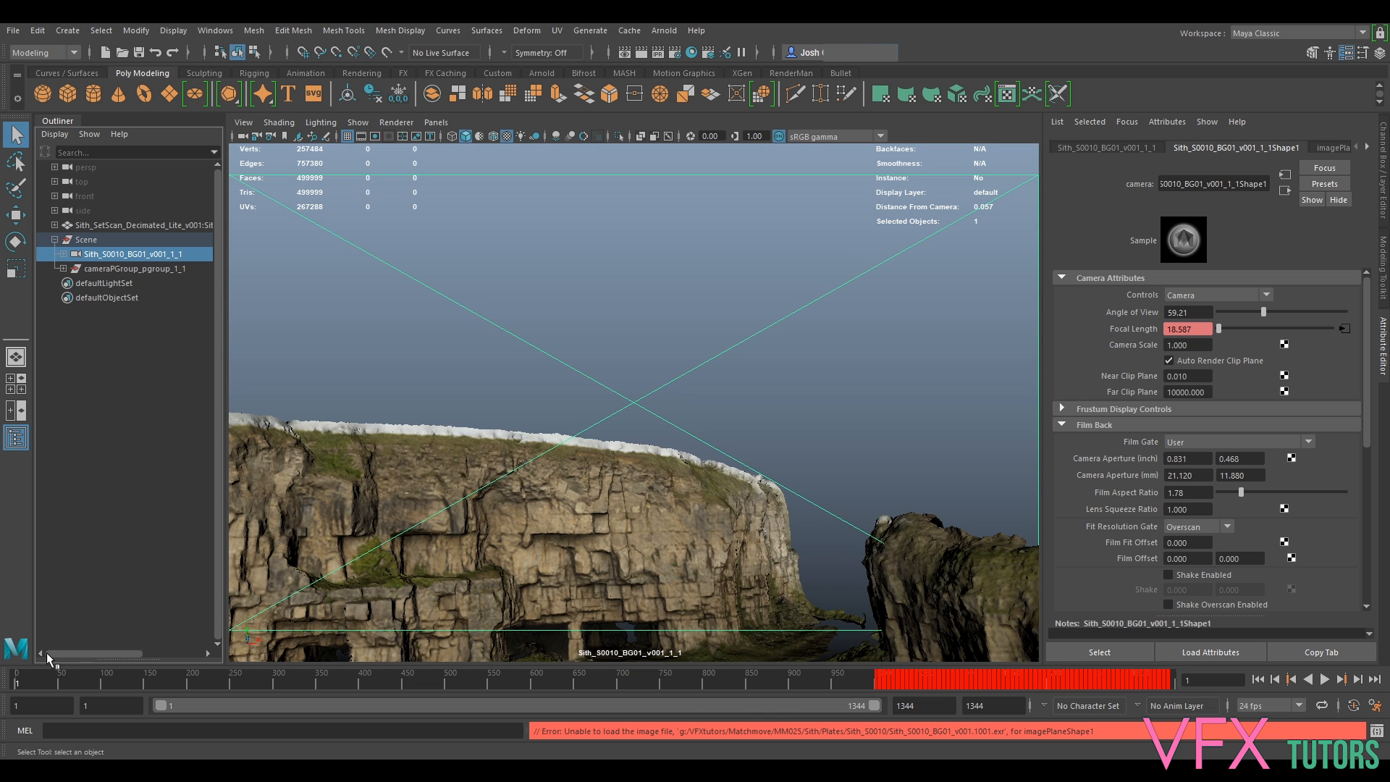
Set the playback range's start to frame 1001 and scrub the camera move to frame 1015.
{"action": "left_click", "coordinate": [98, 705]}
{"action": "type", "text": "1001"}
{"action": "key", "text": "Return"}
{"action": "left_click_drag", "start_coordinate": [42, 671], "coordinate": [67, 232]}
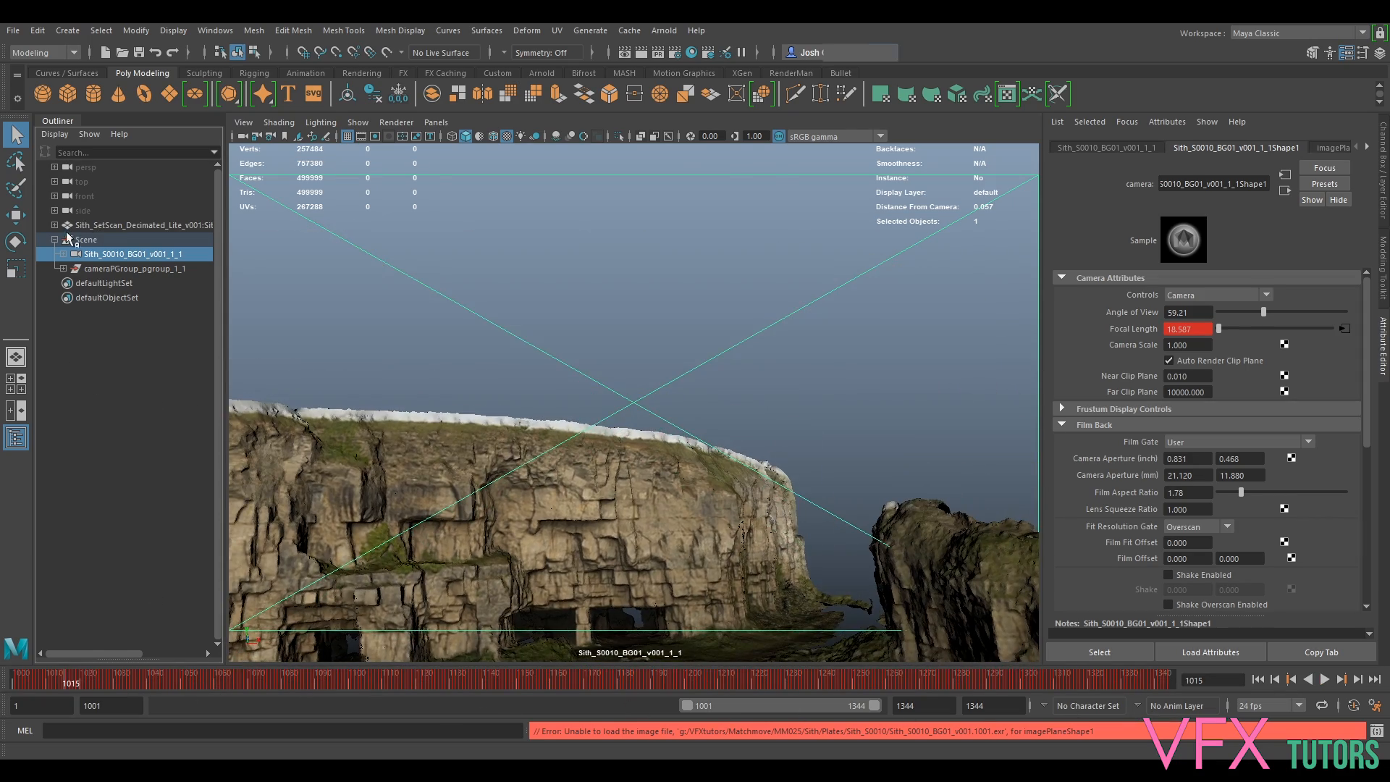
Rename the imported Scene group as Scene_S010.
{"action": "double_click", "coordinate": [86, 239]}
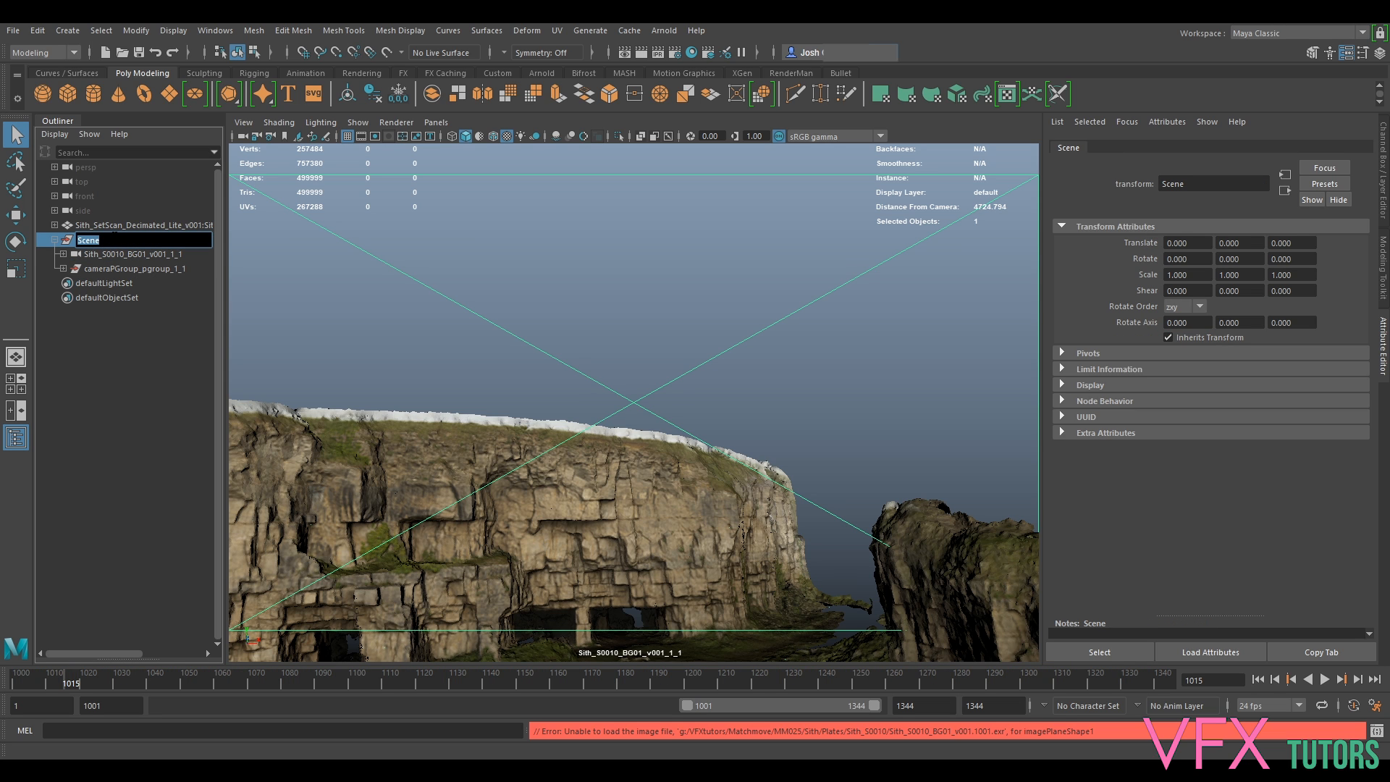
{"action": "left_click", "coordinate": [112, 238]}
{"action": "type", "text": "_S010"}
{"action": "key", "text": "Return"}
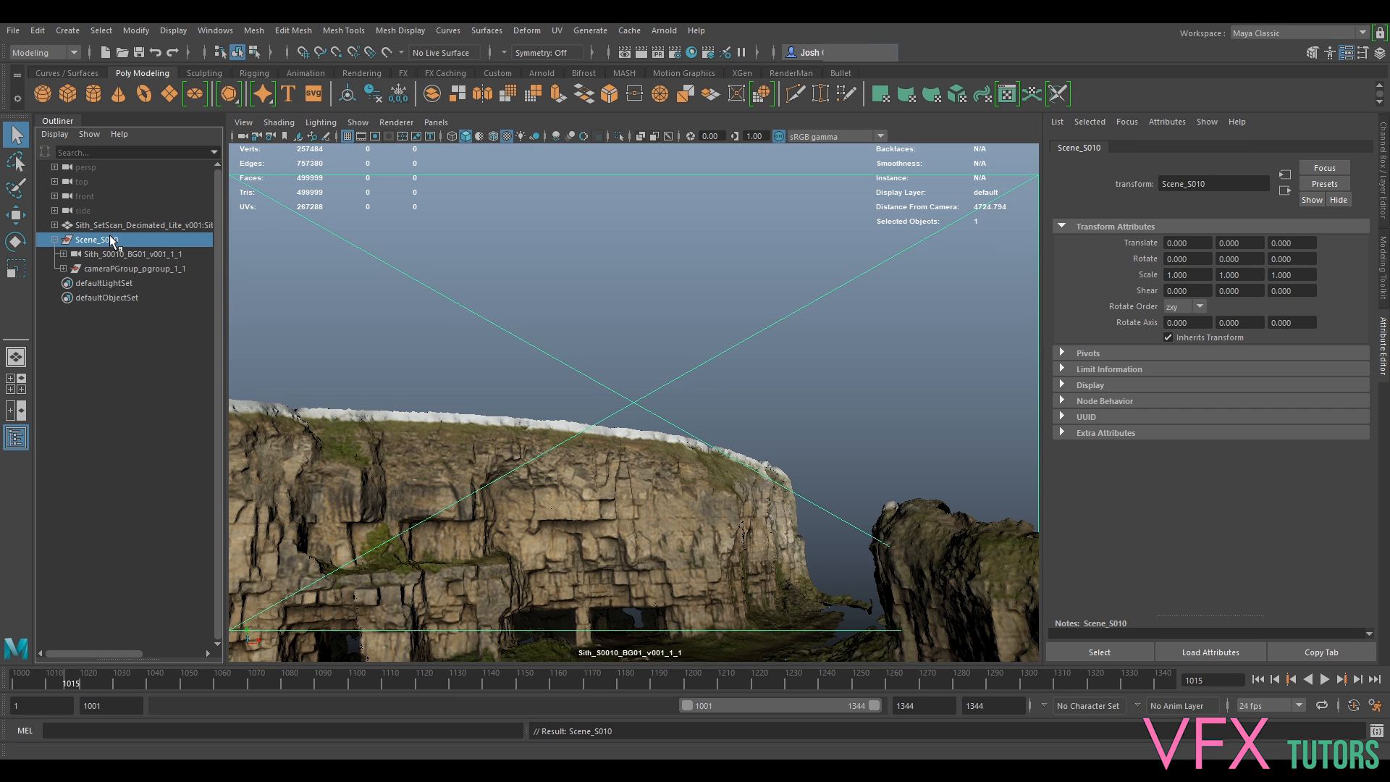
Import Sith_S0010_BG01_v001_UDP.1001.exr from the cams\01\UDP folder as an image plane on the S0010 camera.
{"action": "left_click", "coordinate": [242, 137]}
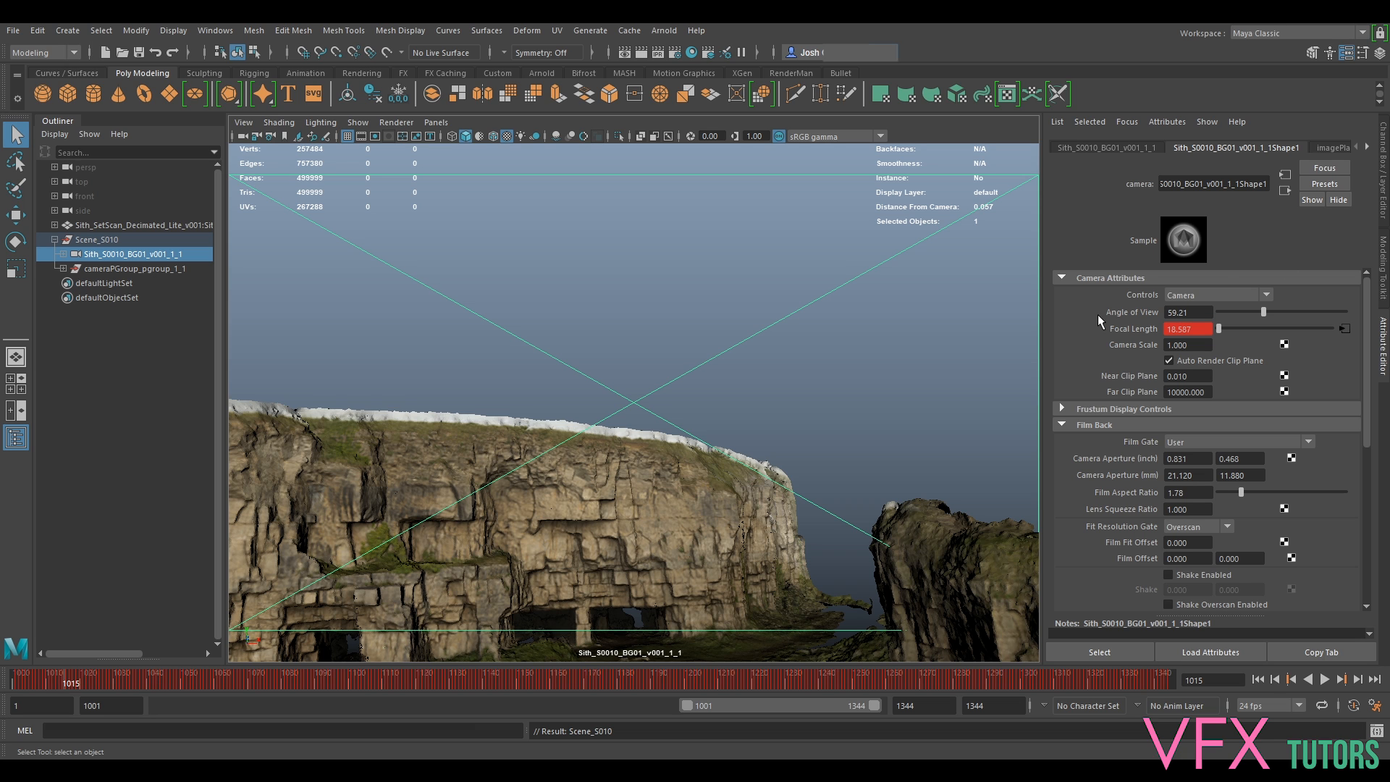
{"action": "left_click", "coordinate": [244, 122]}
{"action": "mouse_move", "coordinate": [318, 453]}
{"action": "left_click", "coordinate": [481, 457]}
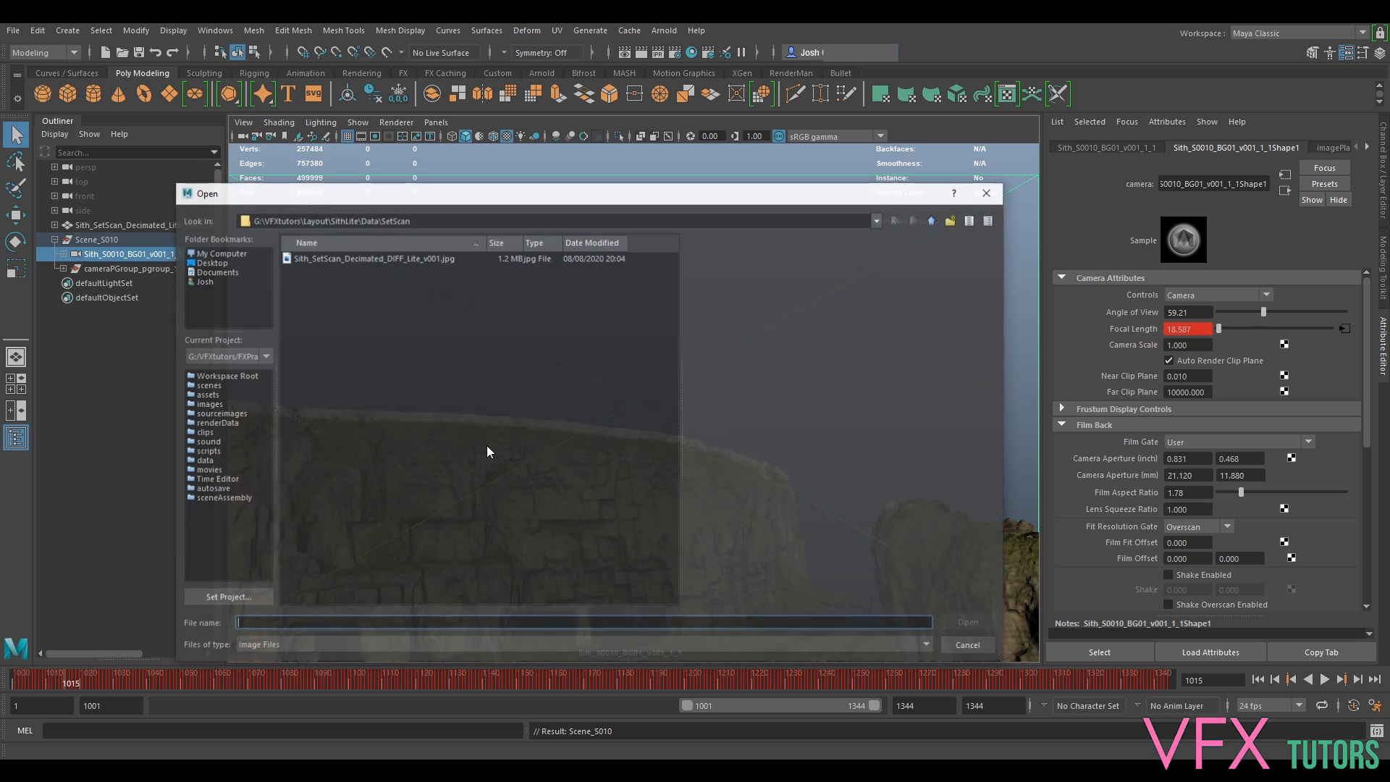
{"action": "left_click", "coordinate": [933, 221]}
{"action": "left_click", "coordinate": [933, 221]}
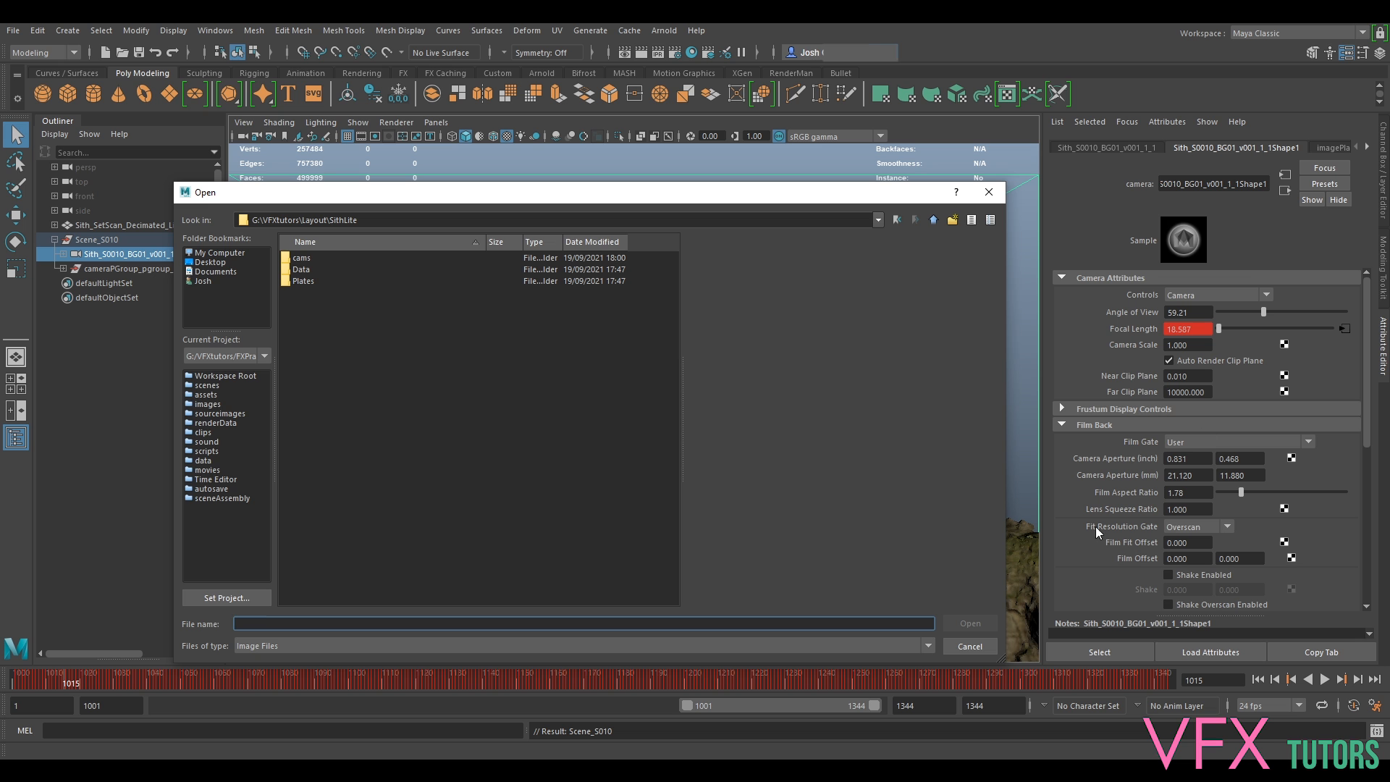
{"action": "left_click_drag", "start_coordinate": [806, 198], "coordinate": [935, 152]}
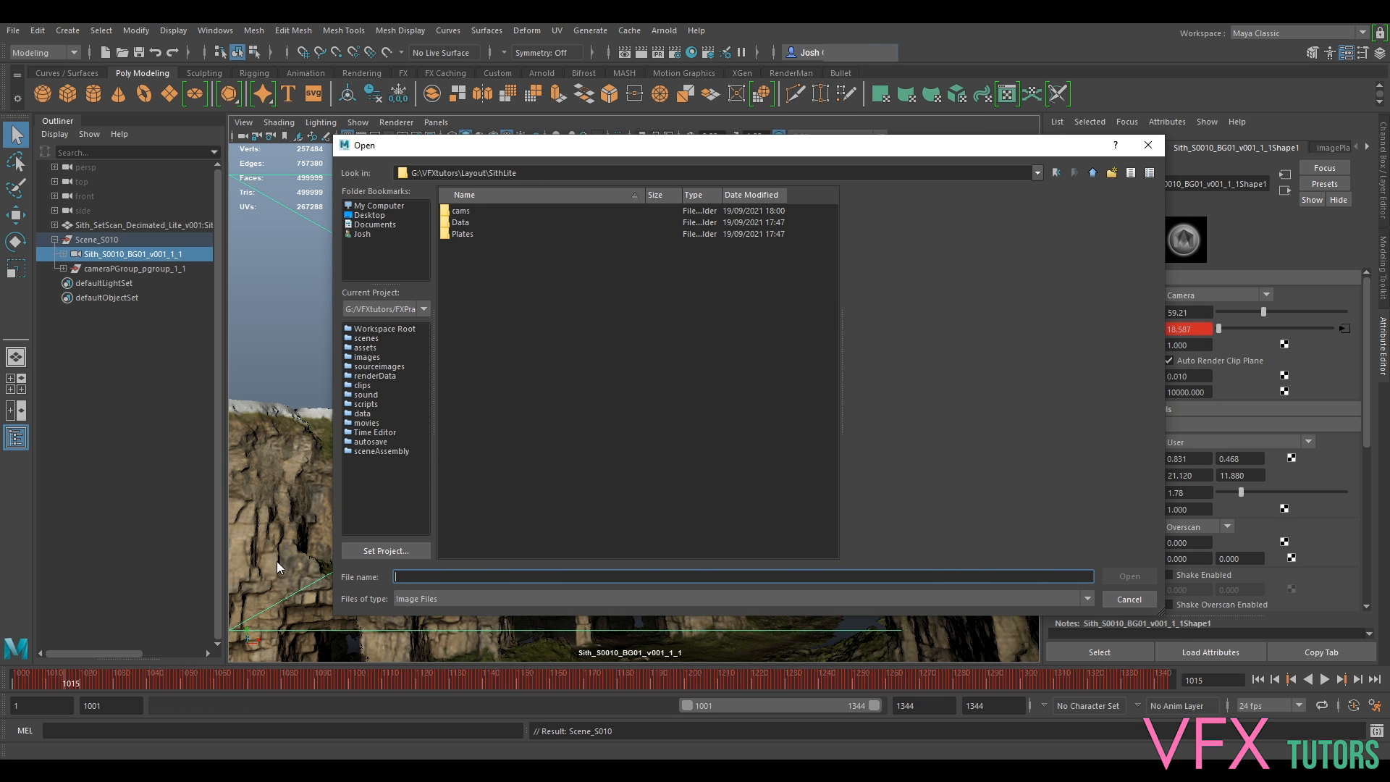
{"action": "double_click", "coordinate": [474, 210]}
{"action": "double_click", "coordinate": [476, 211]}
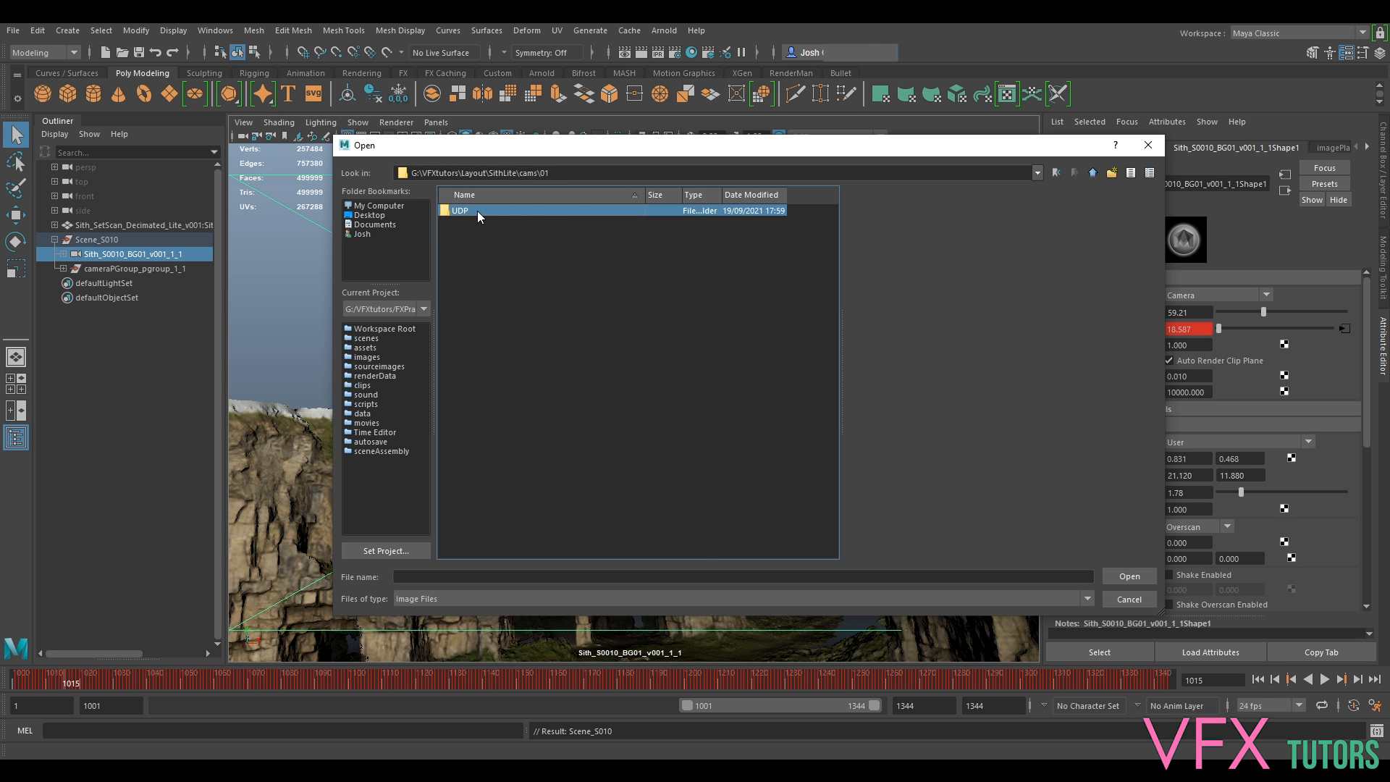
{"action": "double_click", "coordinate": [477, 211]}
{"action": "left_click", "coordinate": [478, 211]}
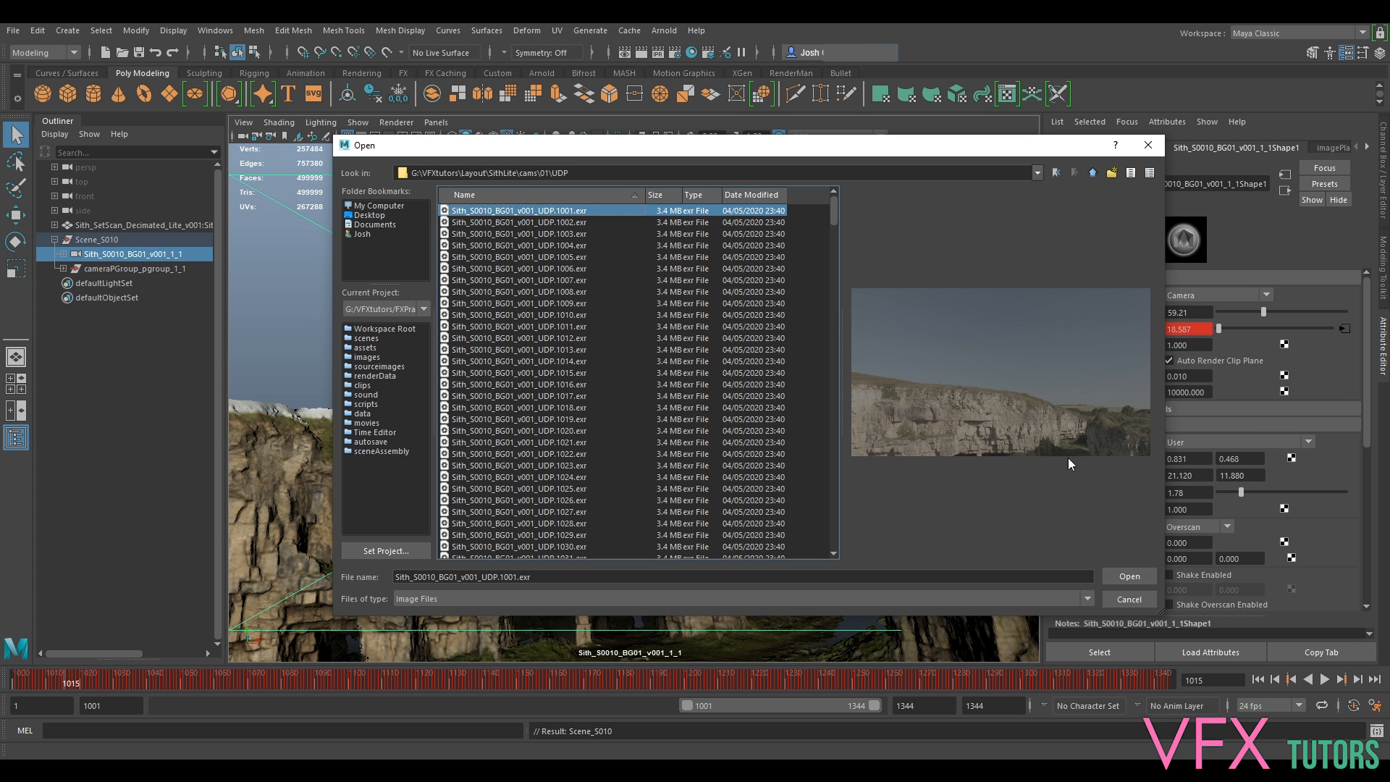
{"action": "left_click", "coordinate": [1128, 576]}
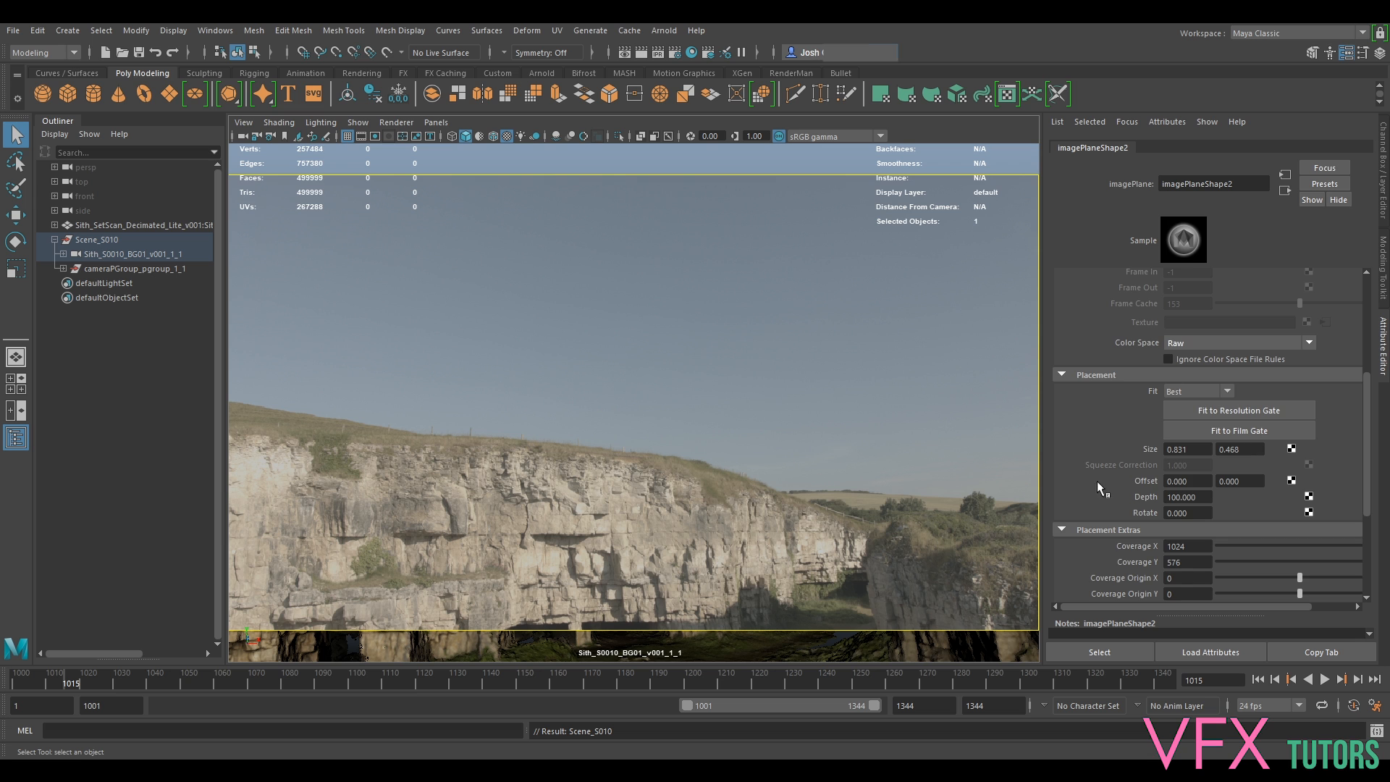
Enable Use Image Sequence on the new image plane and set its Alpha Gain to 0.7.
{"action": "scroll", "coordinate": [1097, 480], "scroll_direction": "down", "scroll_amount": 3}
{"action": "scroll", "coordinate": [1218, 331], "scroll_direction": "up", "scroll_amount": 5}
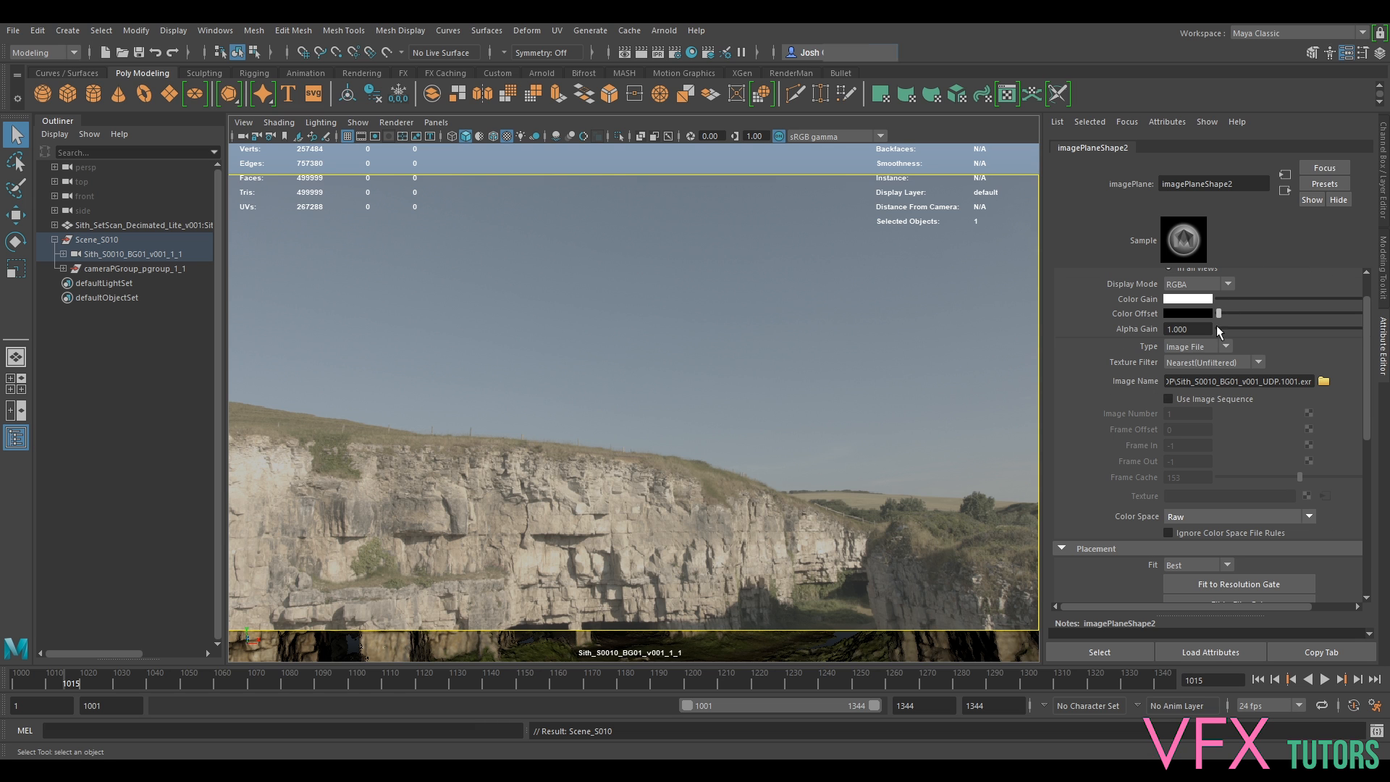
{"action": "left_click", "coordinate": [1168, 398]}
{"action": "left_click", "coordinate": [1182, 329]}
{"action": "type", "text": "0.7"}
{"action": "key", "text": "Return"}
Set the image plane's placement Depth to 1.
{"action": "scroll", "coordinate": [1286, 488], "scroll_direction": "down", "scroll_amount": 4}
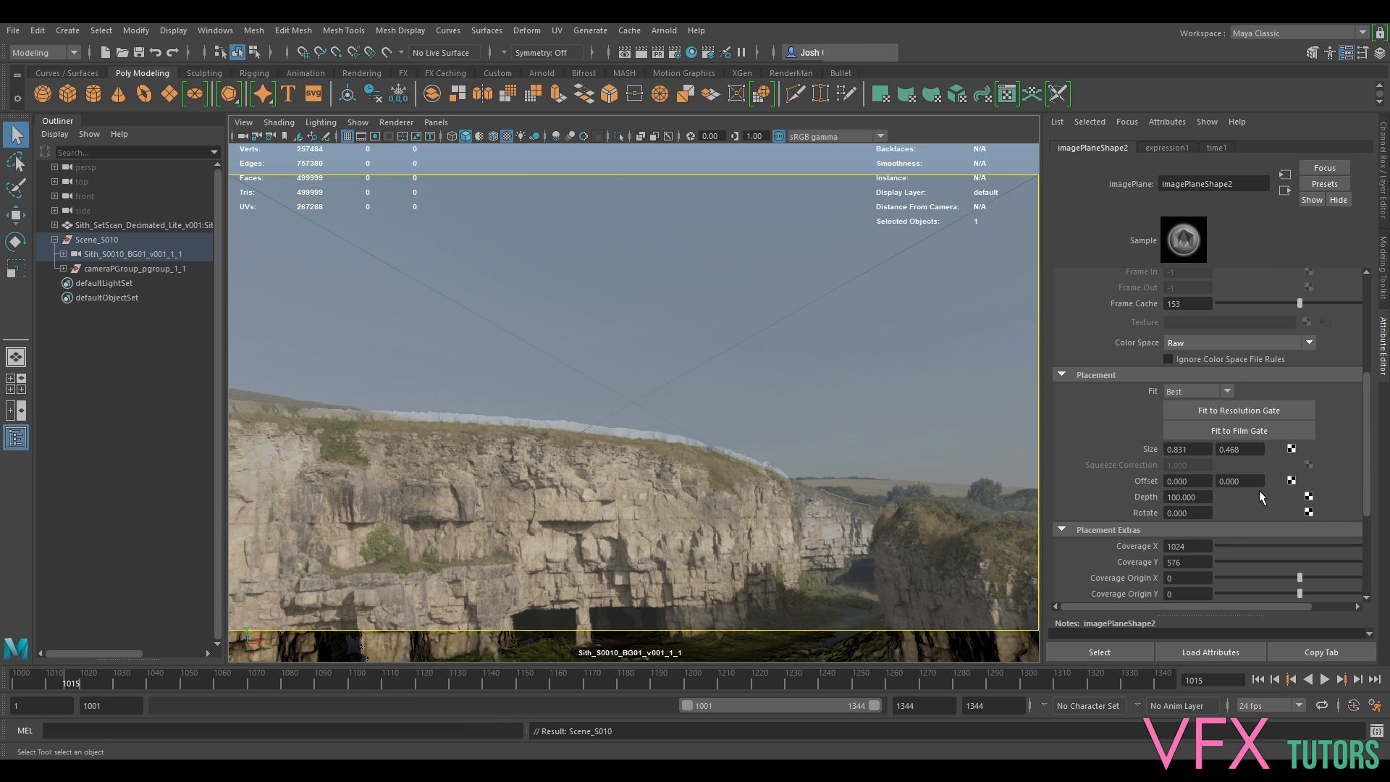
{"action": "left_click", "coordinate": [1204, 496]}
{"action": "type", "text": "1"}
{"action": "key", "text": "Return"}
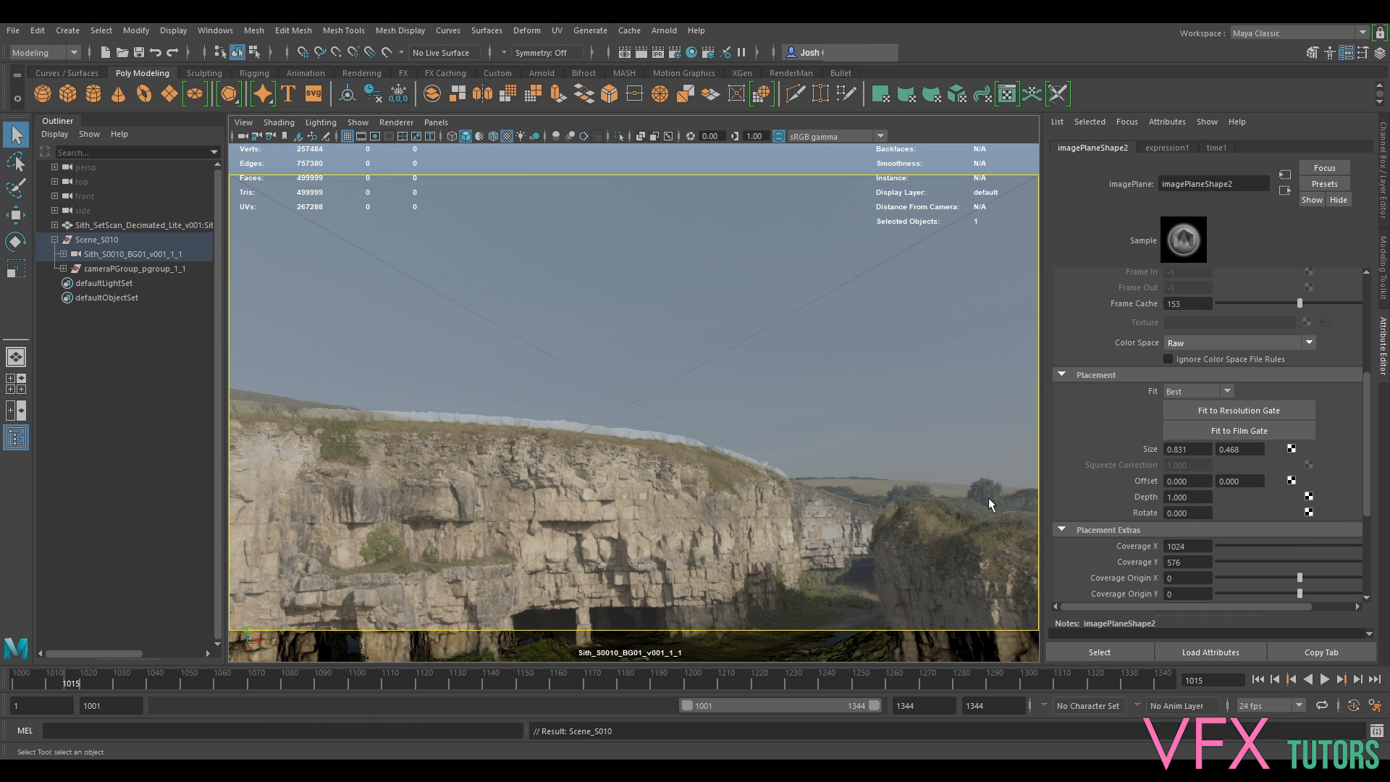
{"action": "scroll", "coordinate": [1127, 462], "scroll_direction": "up", "scroll_amount": 3}
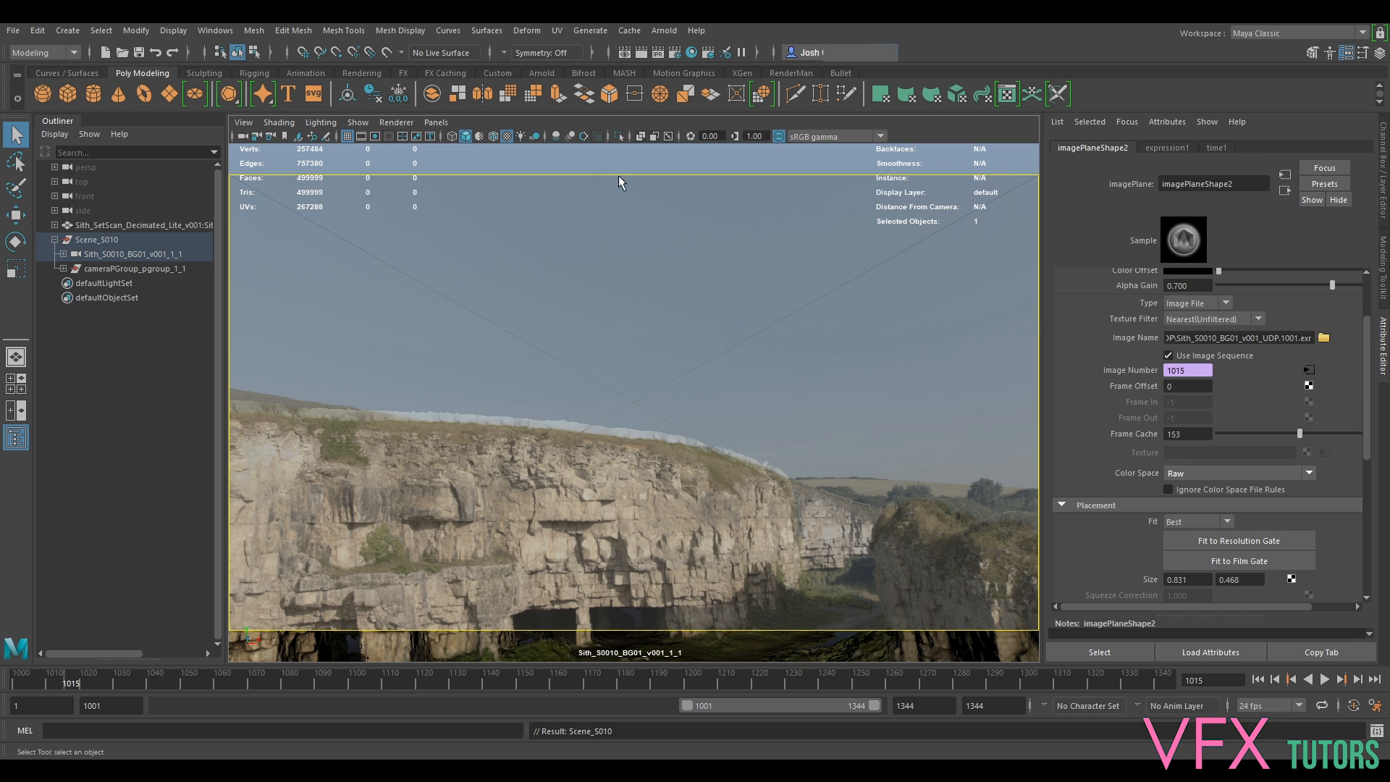
Try the Rec 709 gamma view transform and hide the quarry scan at frame 1219.
{"action": "left_click", "coordinate": [821, 137]}
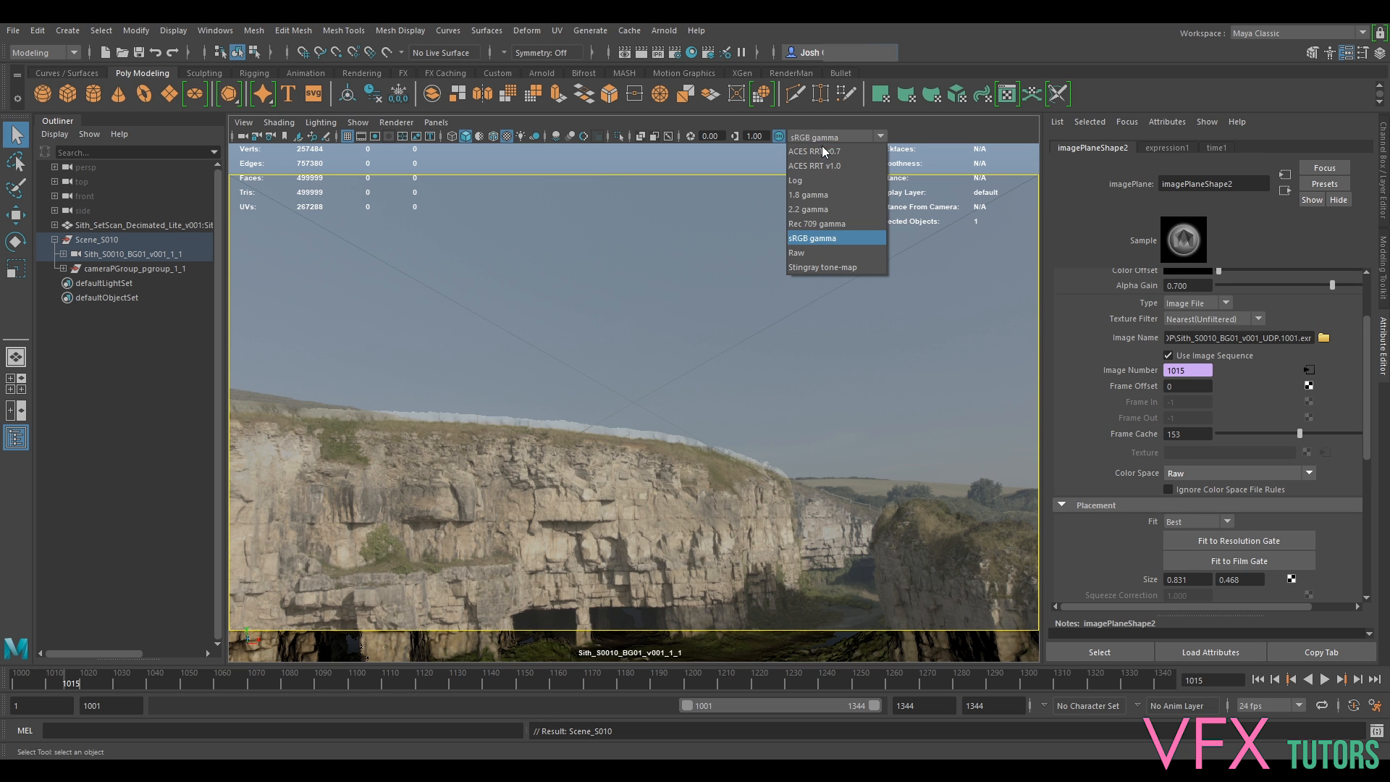
{"action": "left_click", "coordinate": [833, 225]}
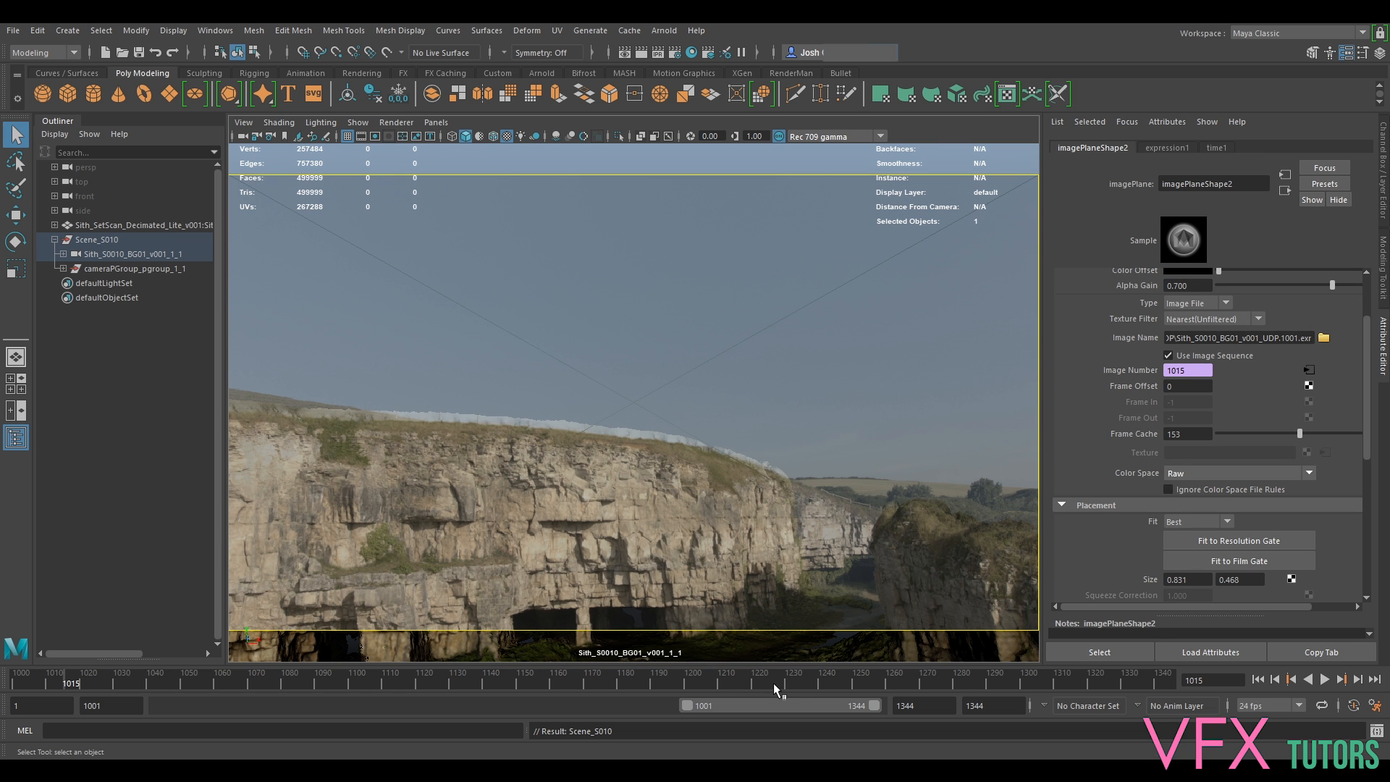
{"action": "left_click_drag", "start_coordinate": [773, 683], "coordinate": [757, 680]}
{"action": "left_click", "coordinate": [881, 652]}
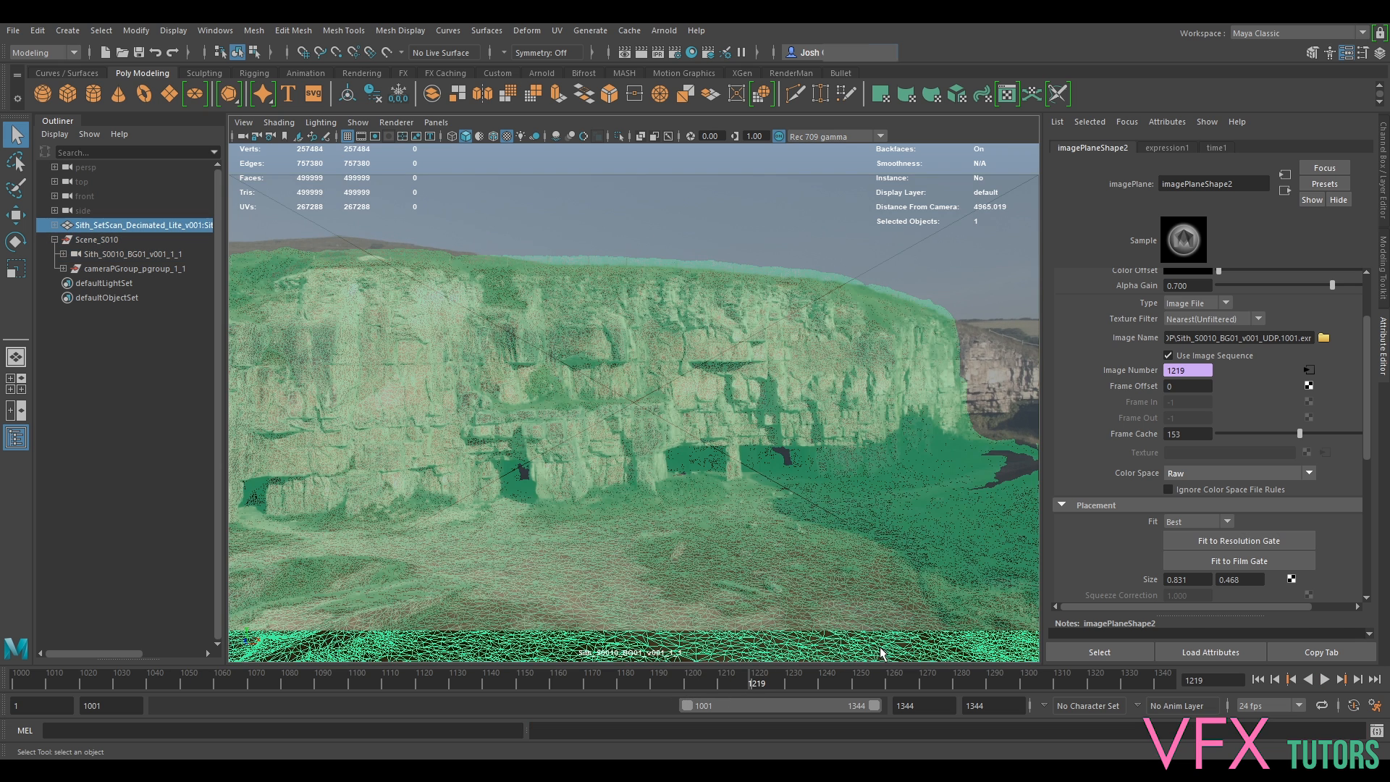
{"action": "key", "text": "h"}
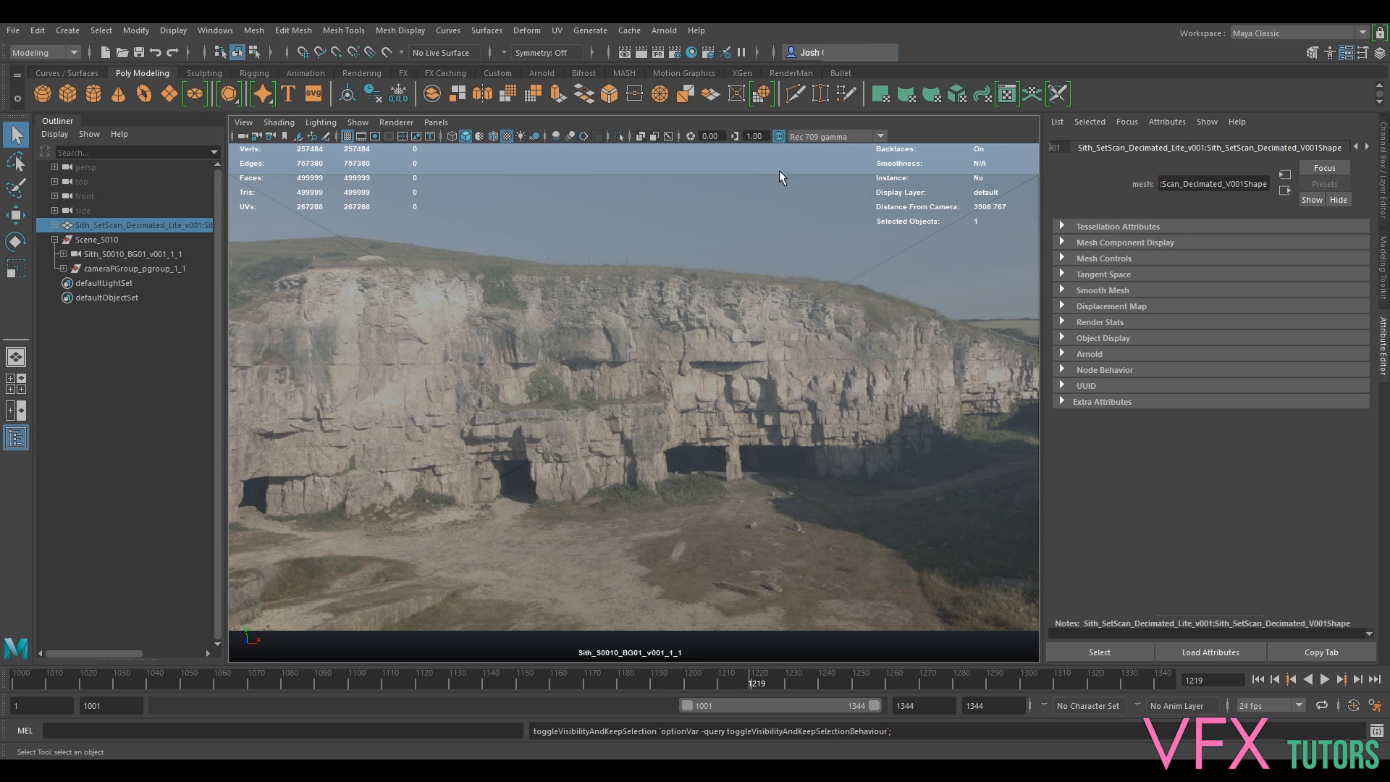
Compare the background plate under the sRGB gamma, Raw and Rec 709 gamma view transforms.
{"action": "left_click", "coordinate": [827, 137]}
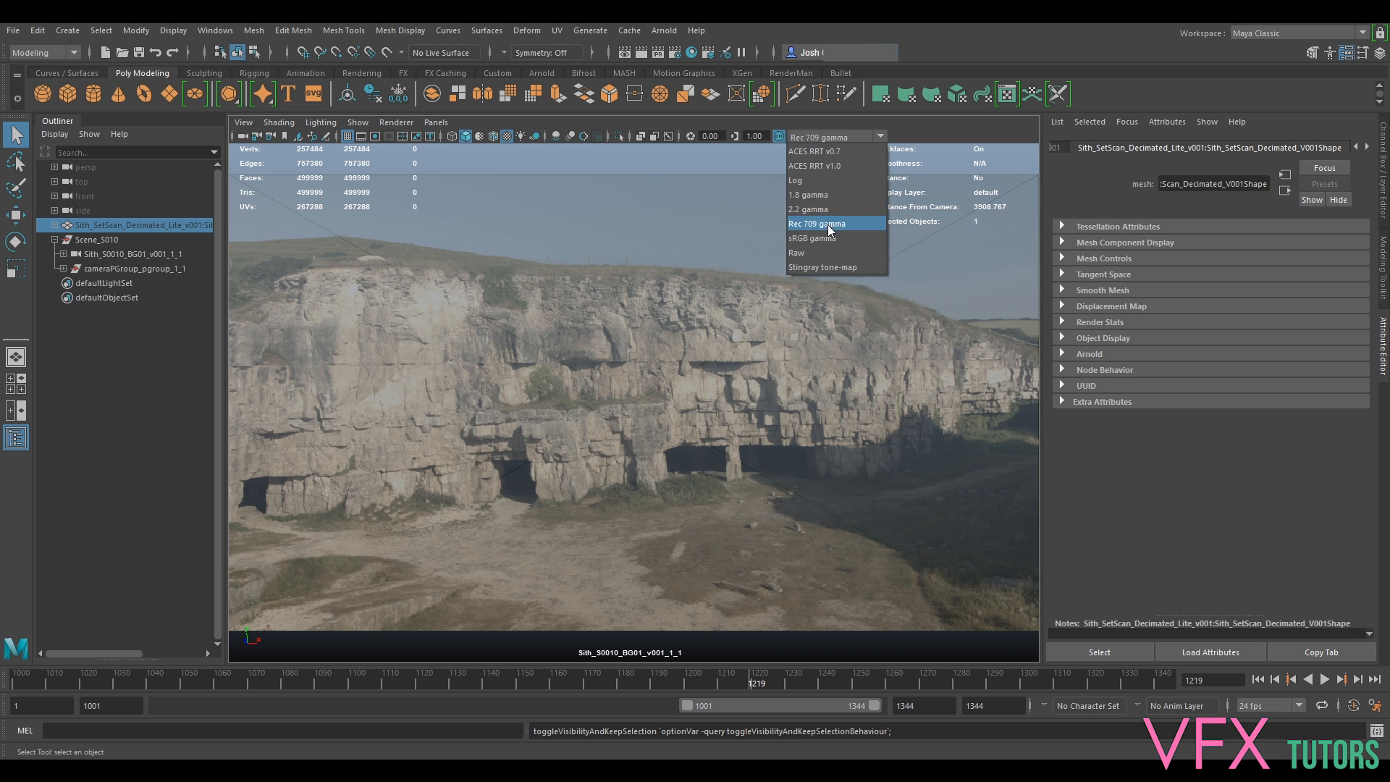
{"action": "left_click", "coordinate": [838, 241]}
{"action": "left_click", "coordinate": [812, 137]}
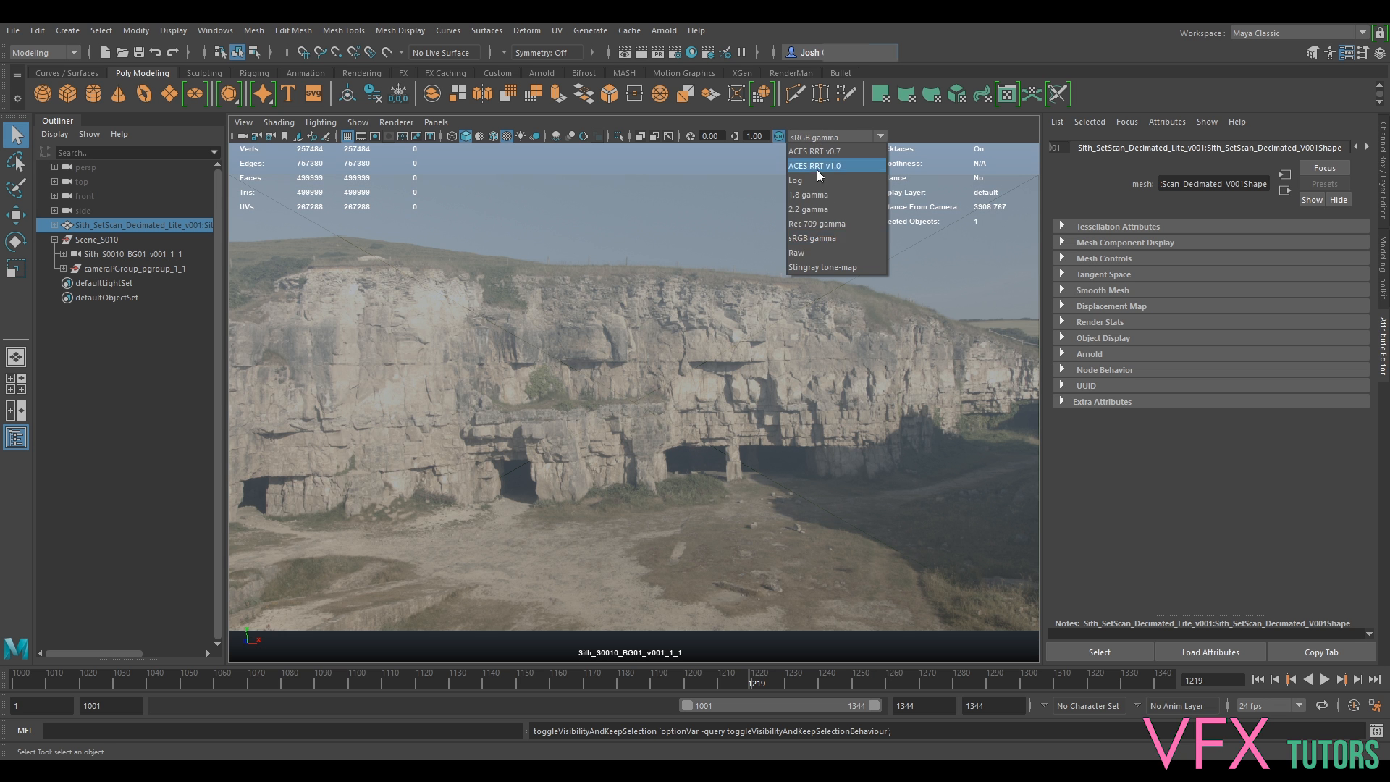
{"action": "left_click", "coordinate": [827, 250]}
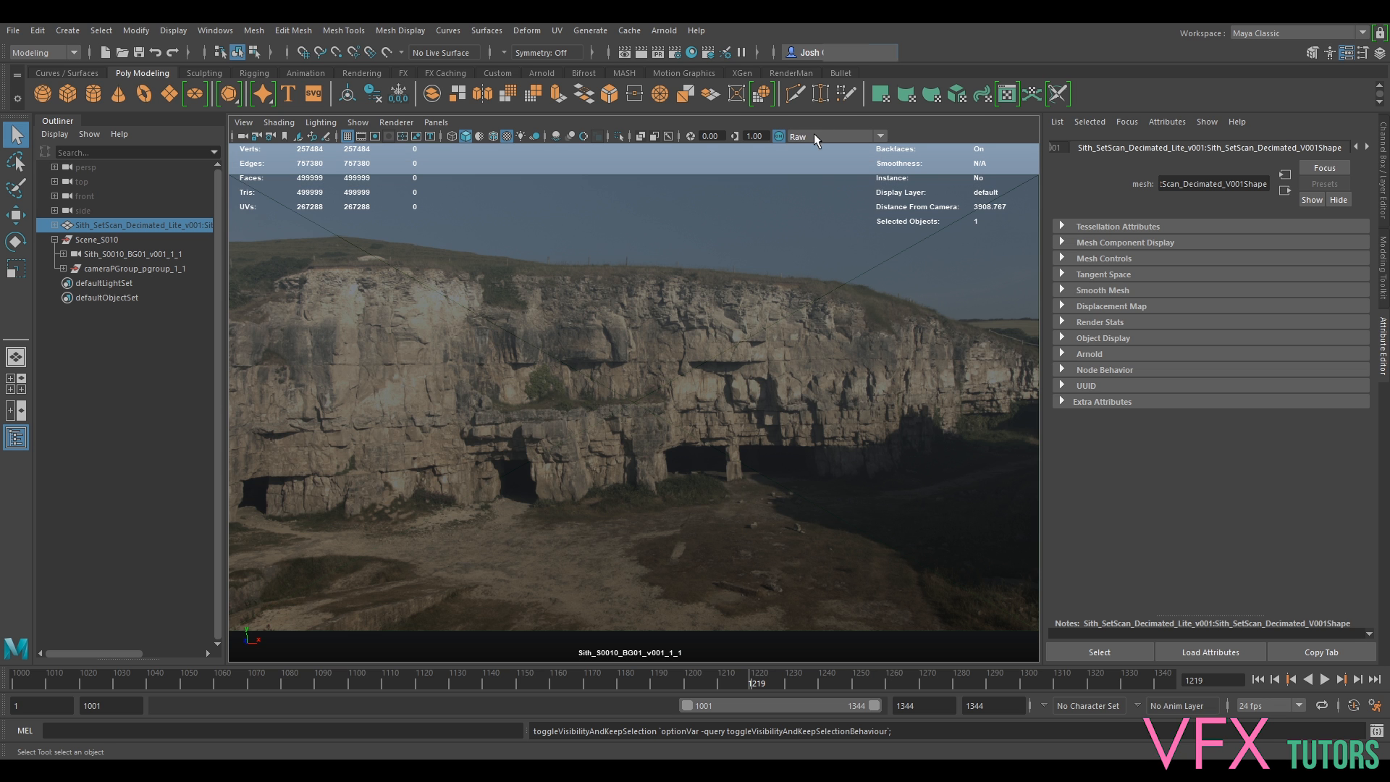
{"action": "left_click", "coordinate": [813, 137]}
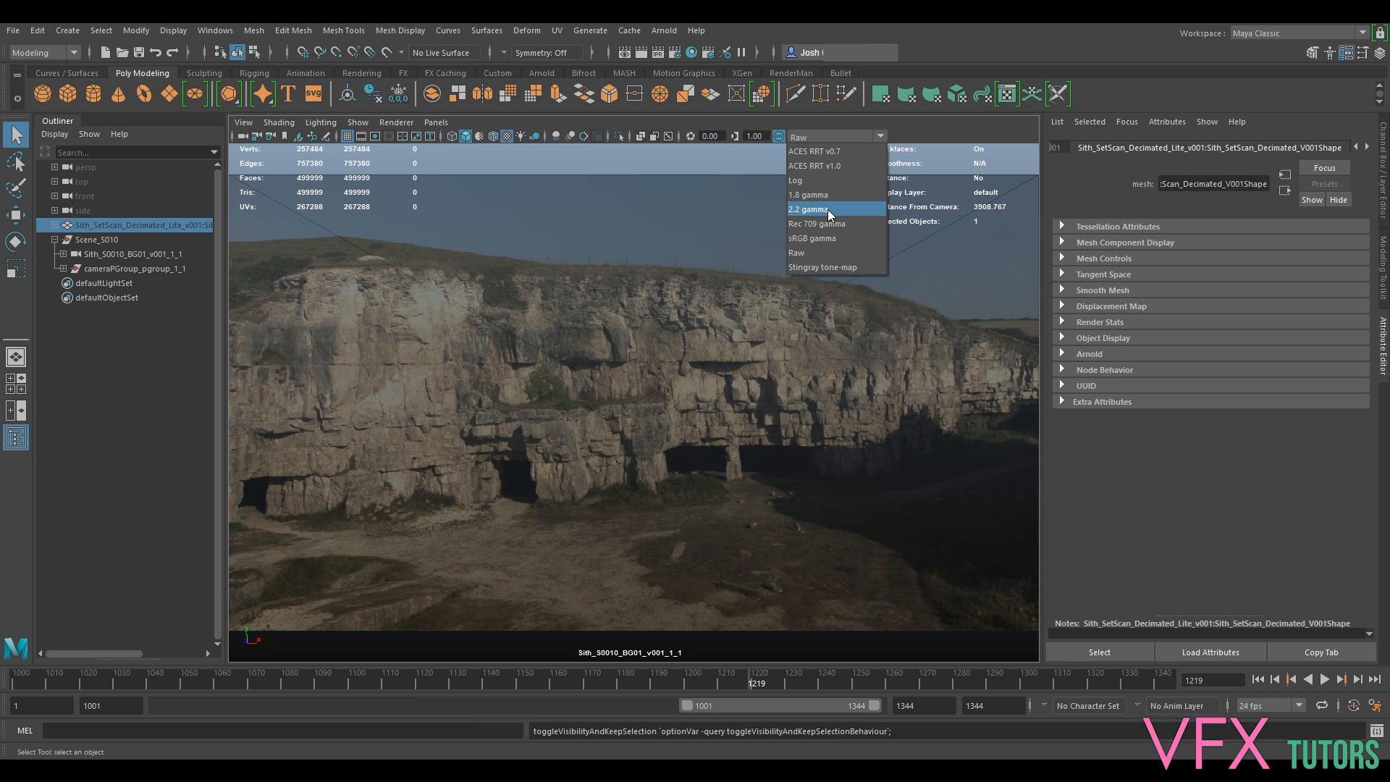
{"action": "left_click", "coordinate": [833, 223]}
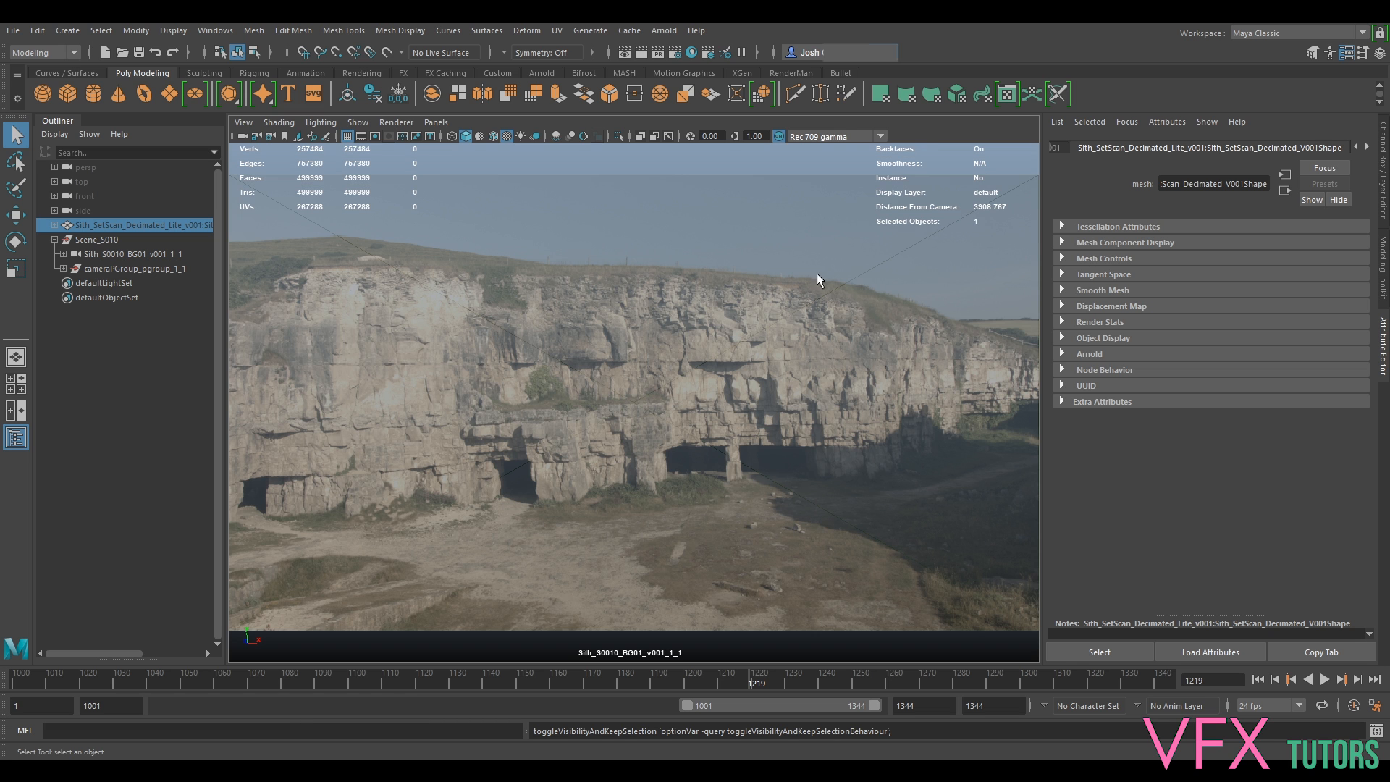
Set the view transform to sRGB gamma, and play the plate before returning to frame 1001.
{"action": "left_click_drag", "start_coordinate": [799, 683], "coordinate": [637, 681]}
{"action": "left_click", "coordinate": [828, 135]}
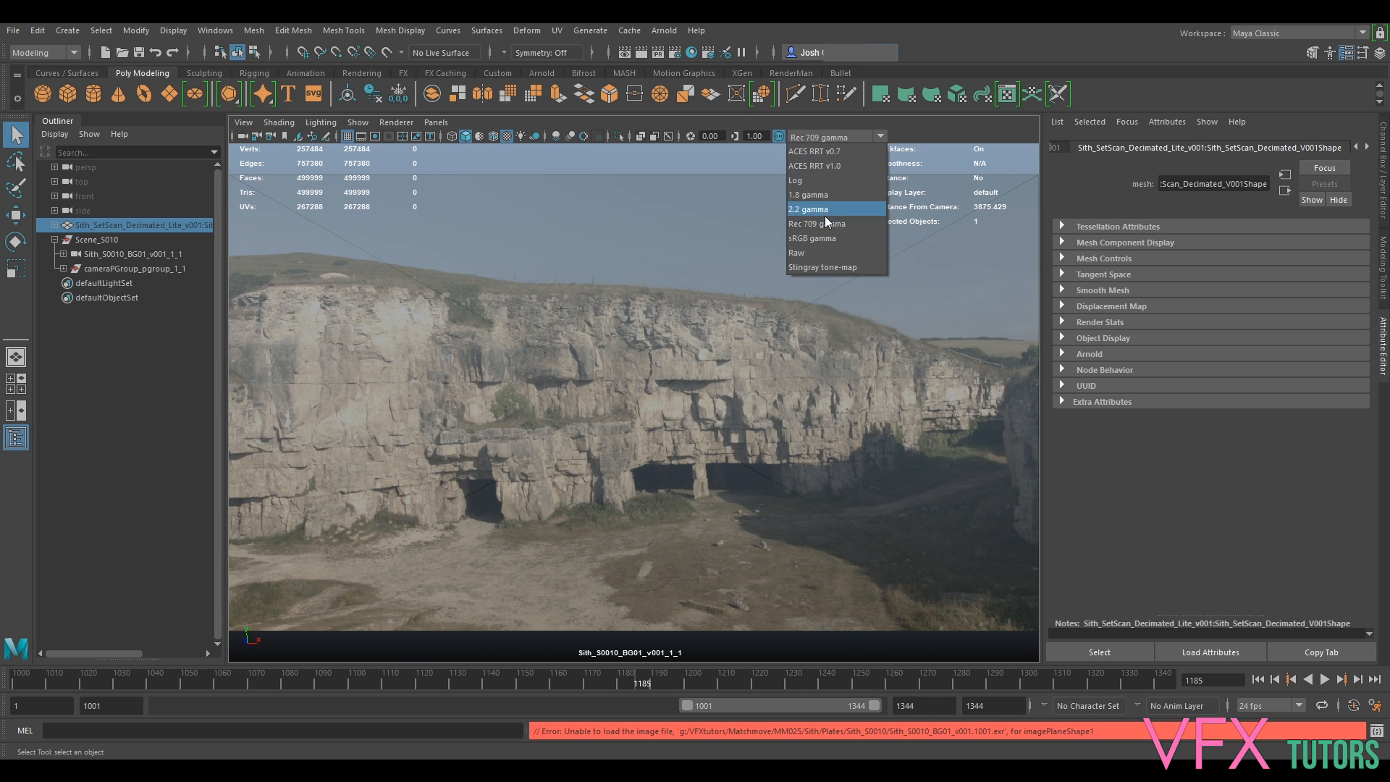
{"action": "left_click", "coordinate": [822, 243]}
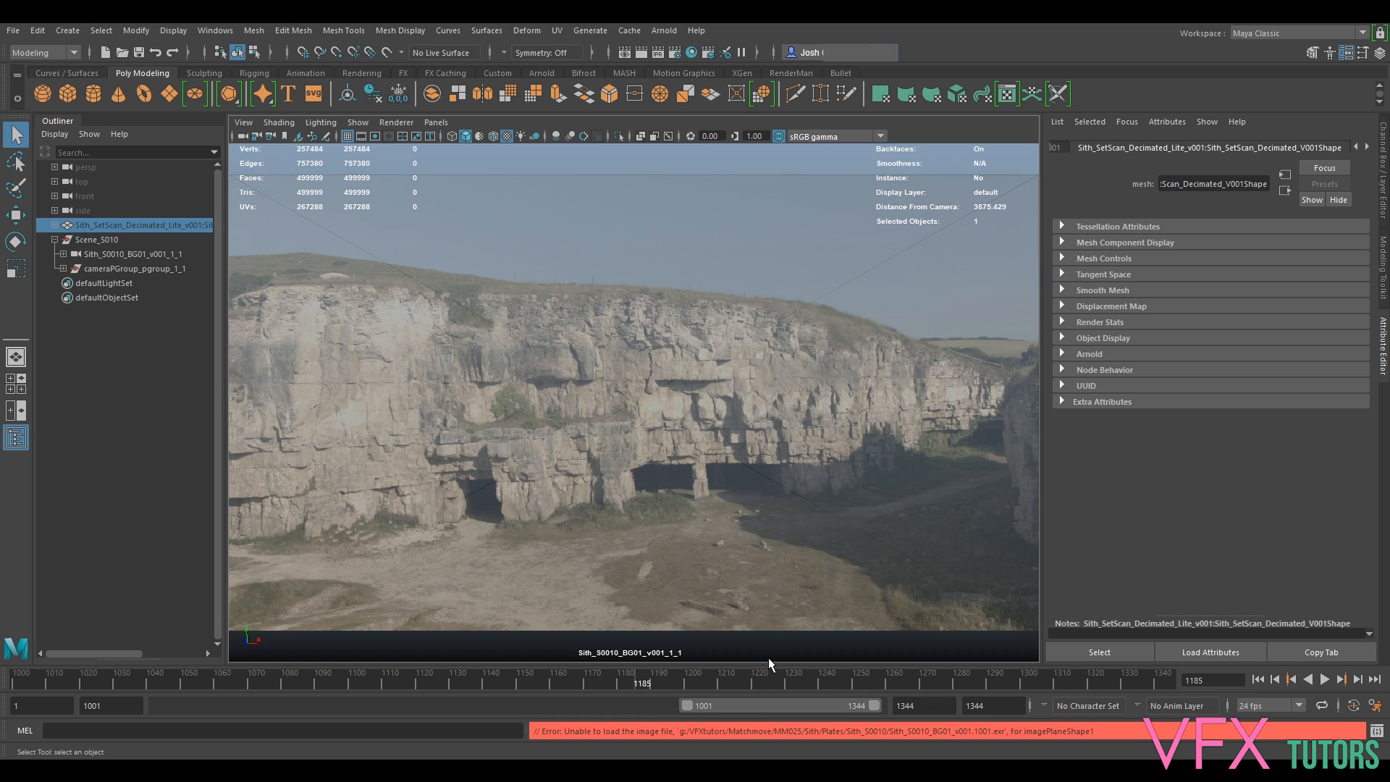
{"action": "key", "text": "alt+v"}
{"action": "left_click_drag", "start_coordinate": [449, 681], "coordinate": [3, 558]}
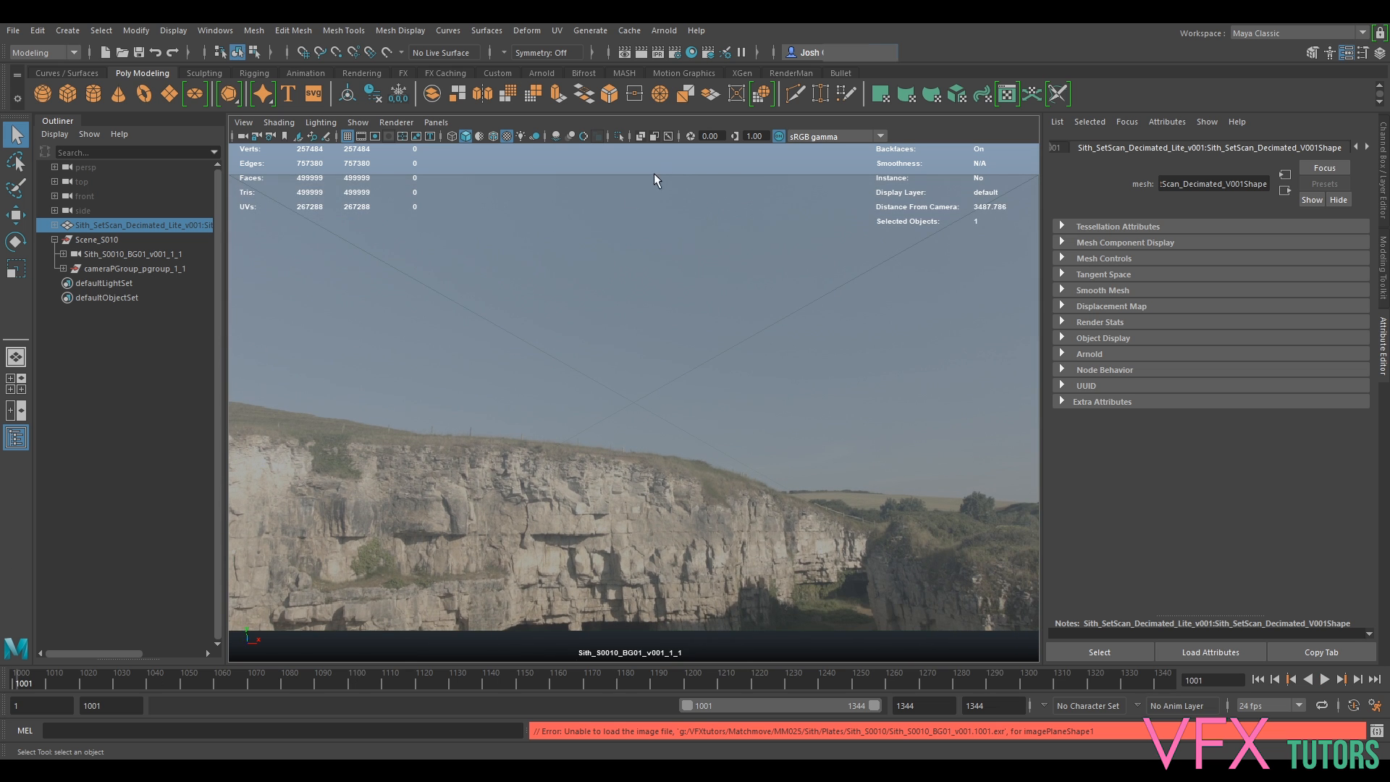
Delete imagePlane1 from under the Sith_S0010_BG01 camera shape and select the remaining imagePlane2.
{"action": "left_click", "coordinate": [677, 160]}
{"action": "left_click", "coordinate": [148, 255]}
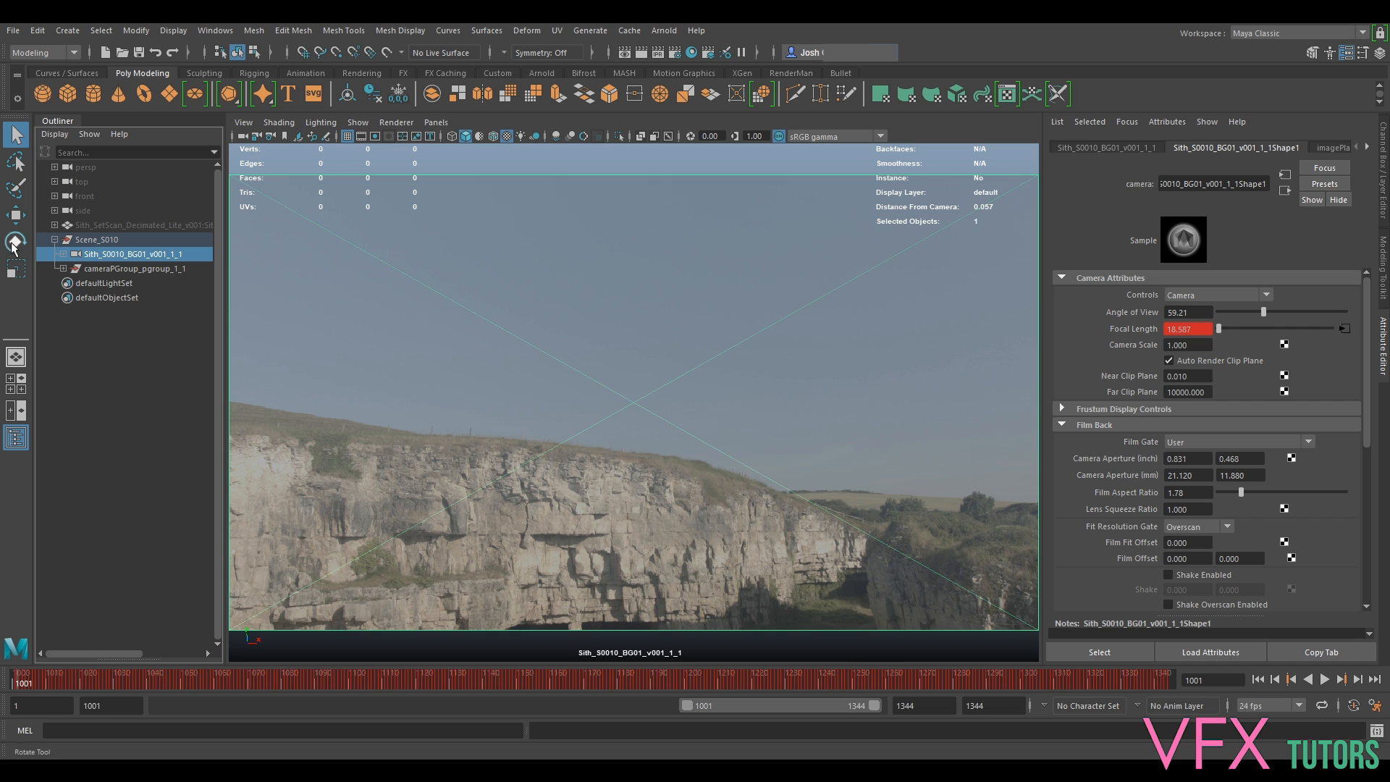
{"action": "left_click", "coordinate": [63, 254]}
{"action": "left_click", "coordinate": [79, 269]}
{"action": "left_click", "coordinate": [71, 269]}
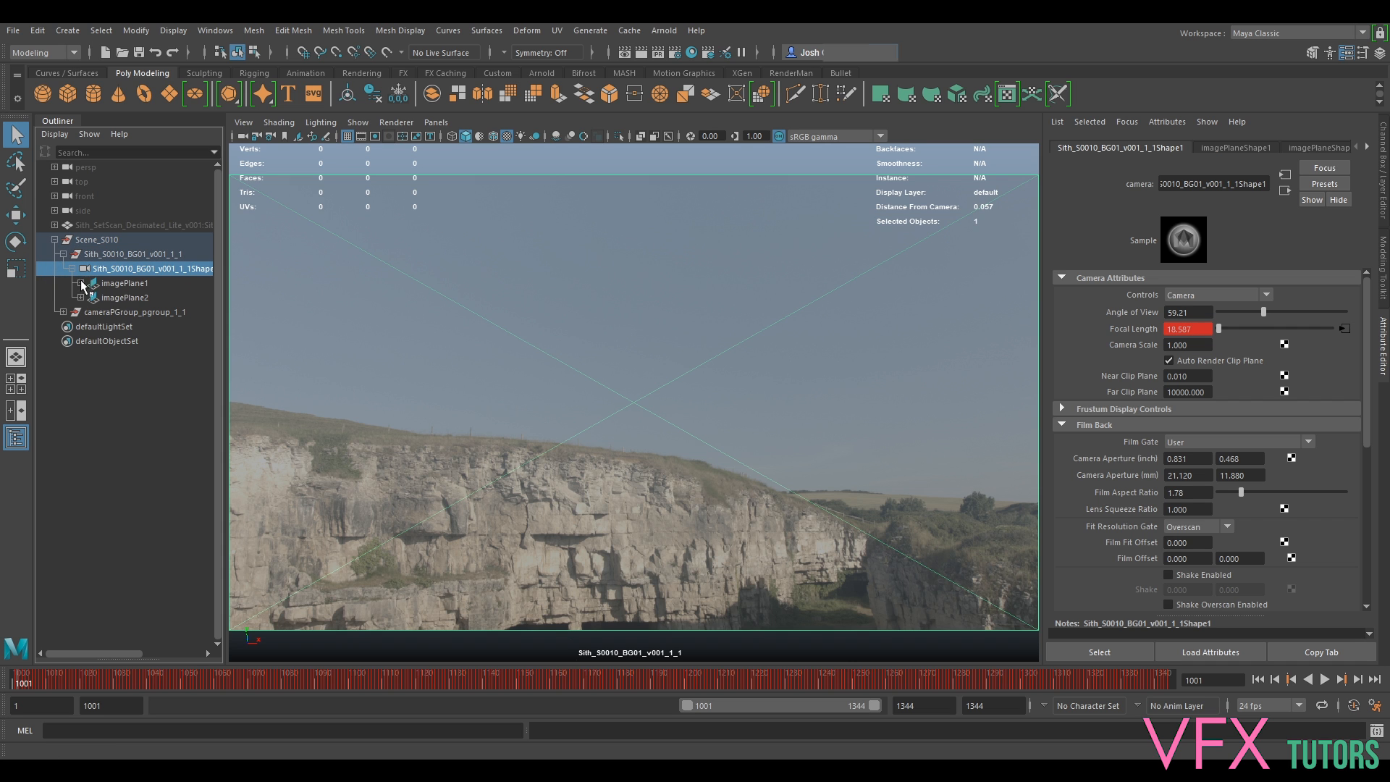
{"action": "left_click", "coordinate": [123, 284]}
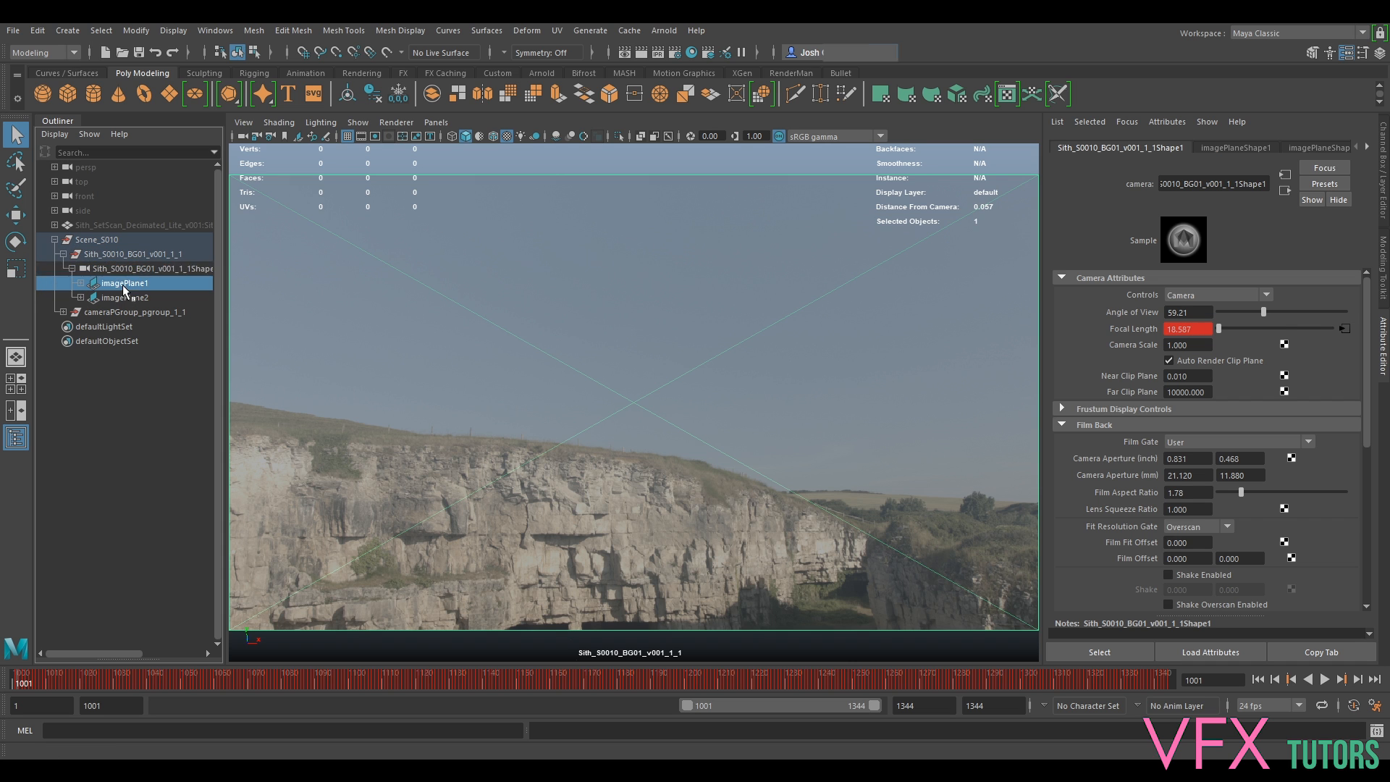
{"action": "left_click", "coordinate": [124, 297]}
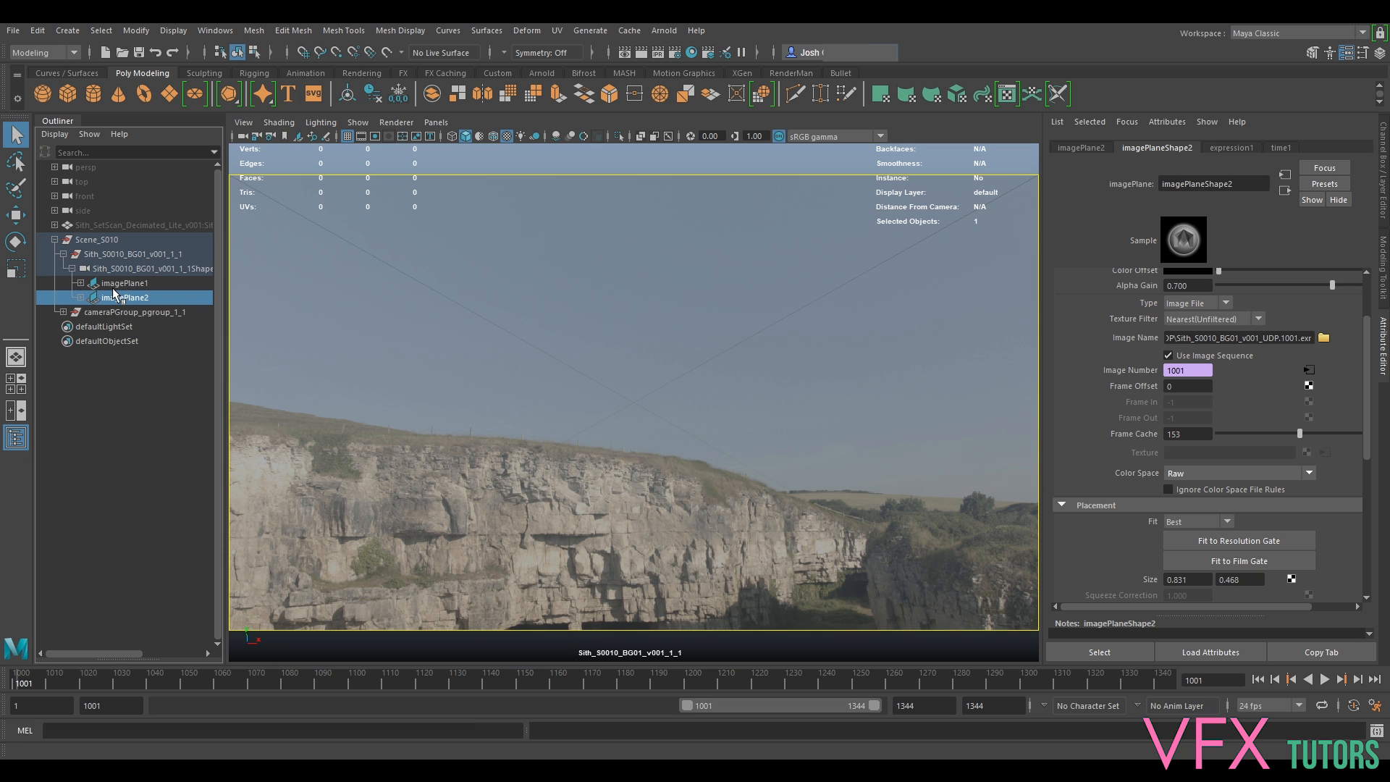
{"action": "left_click", "coordinate": [120, 285]}
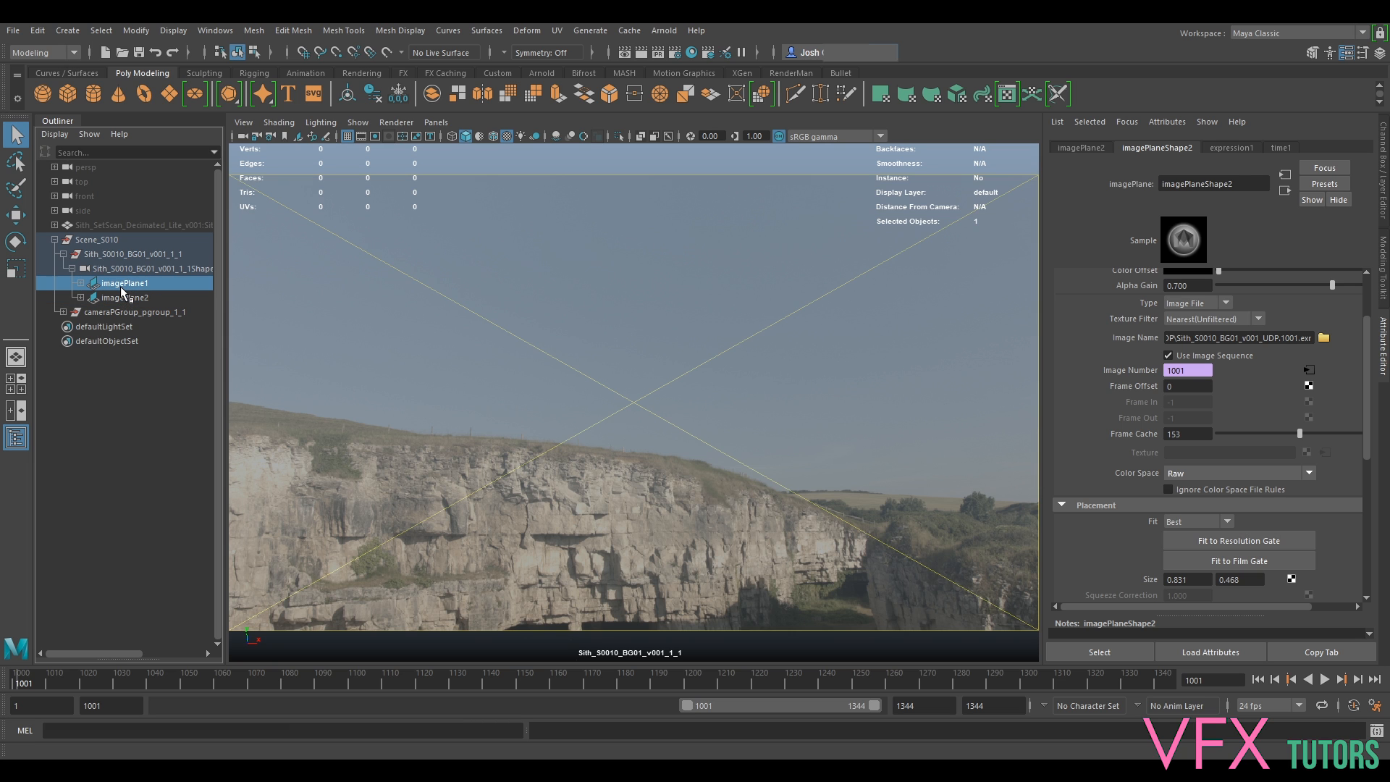
{"action": "key", "text": "Delete"}
{"action": "left_click", "coordinate": [126, 284]}
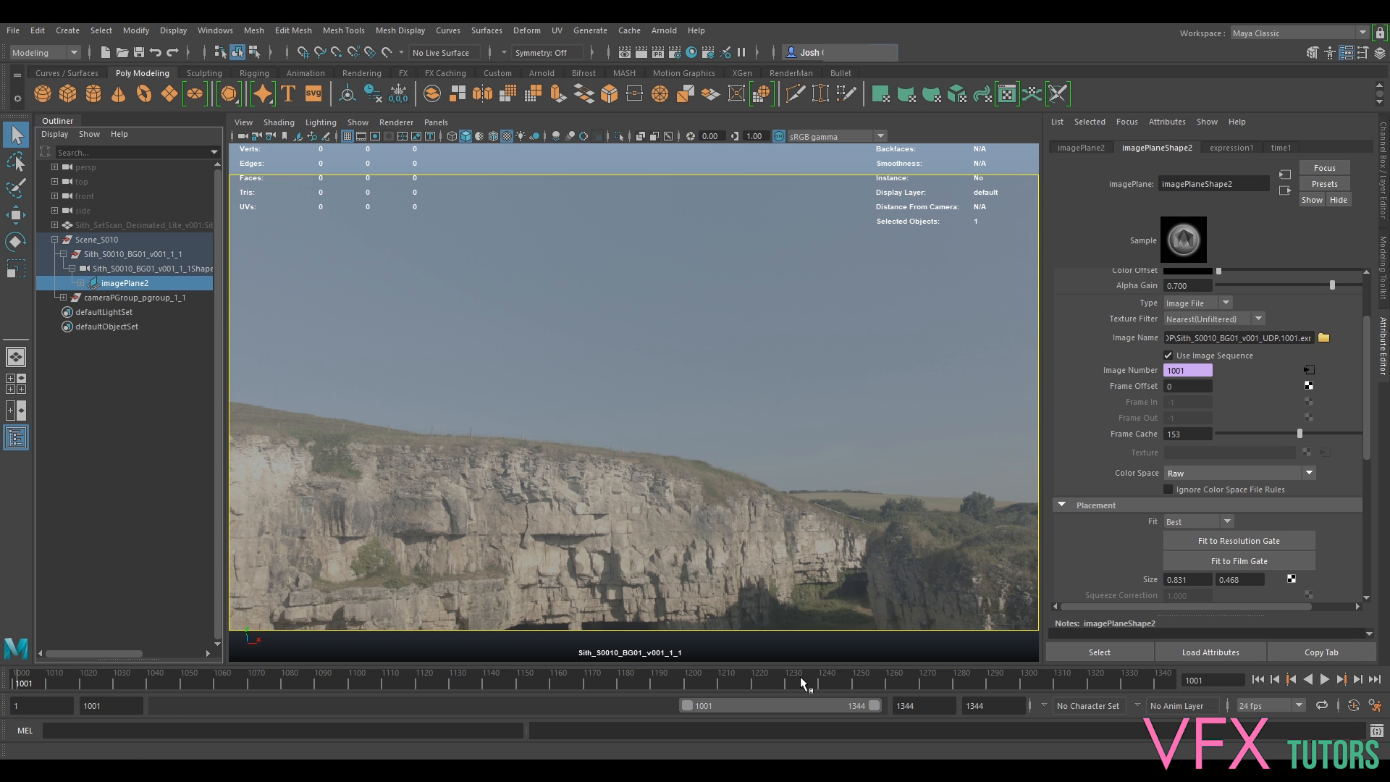
Play the background plate, stop at frame 1241, and unhide the quarry scan over it.
{"action": "key", "text": "alt+v"}
{"action": "key", "text": "alt+v"}
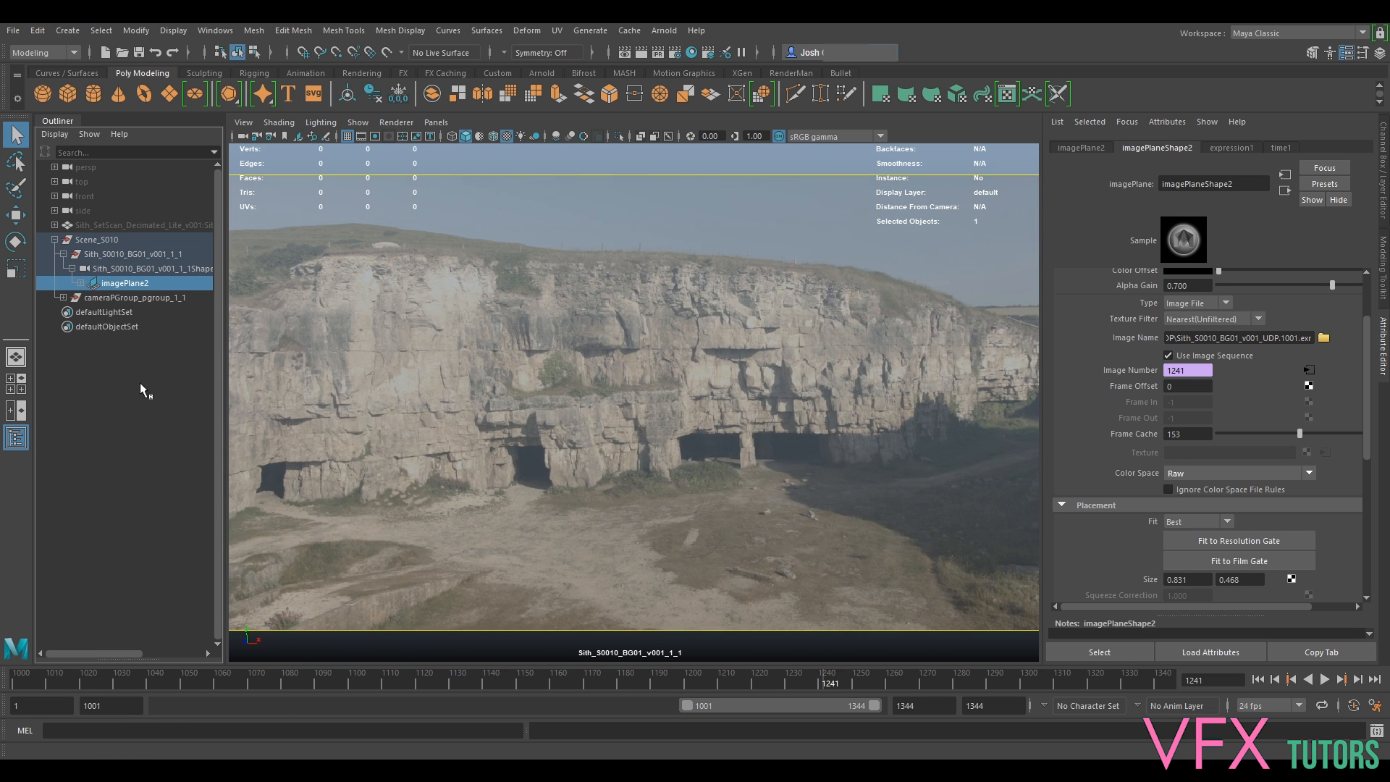
{"action": "left_click", "coordinate": [134, 228]}
{"action": "key", "text": "h"}
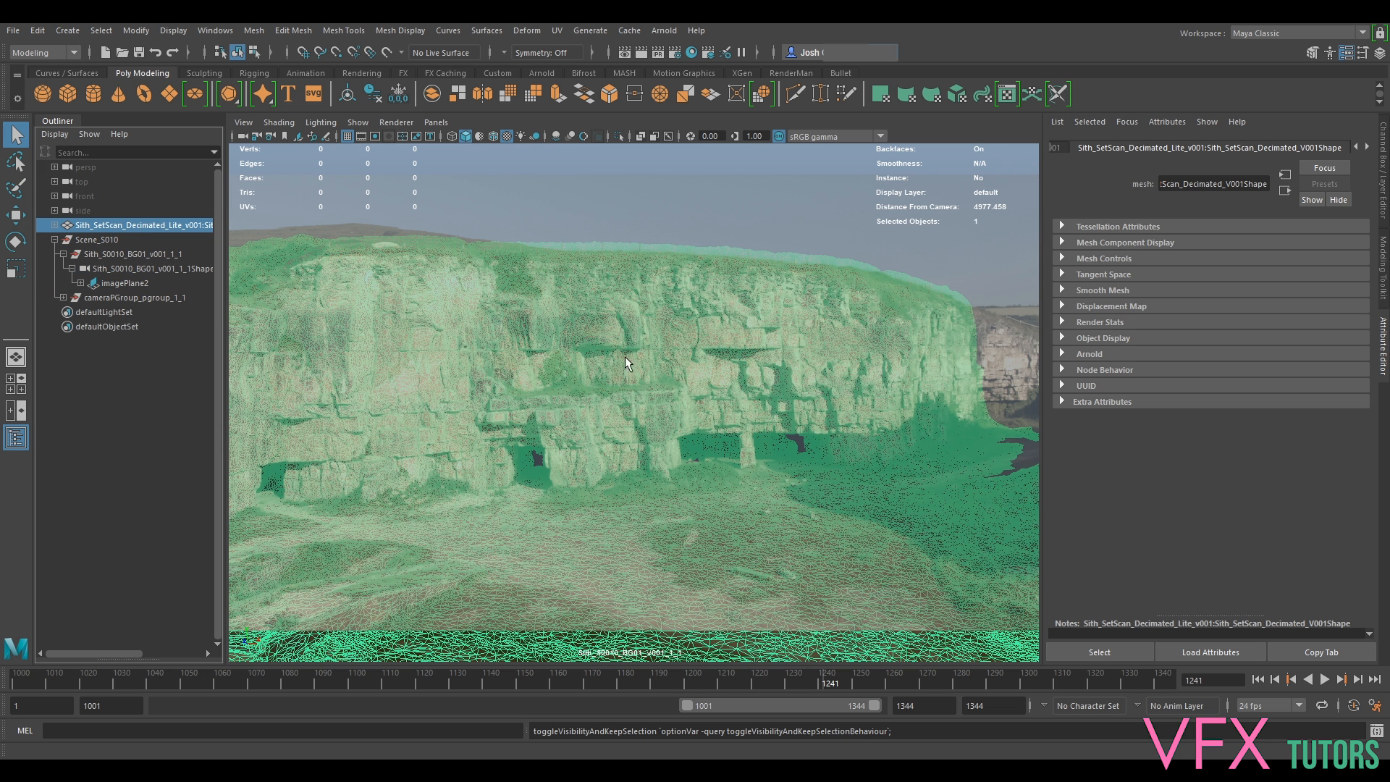
{"action": "left_click", "coordinate": [701, 210]}
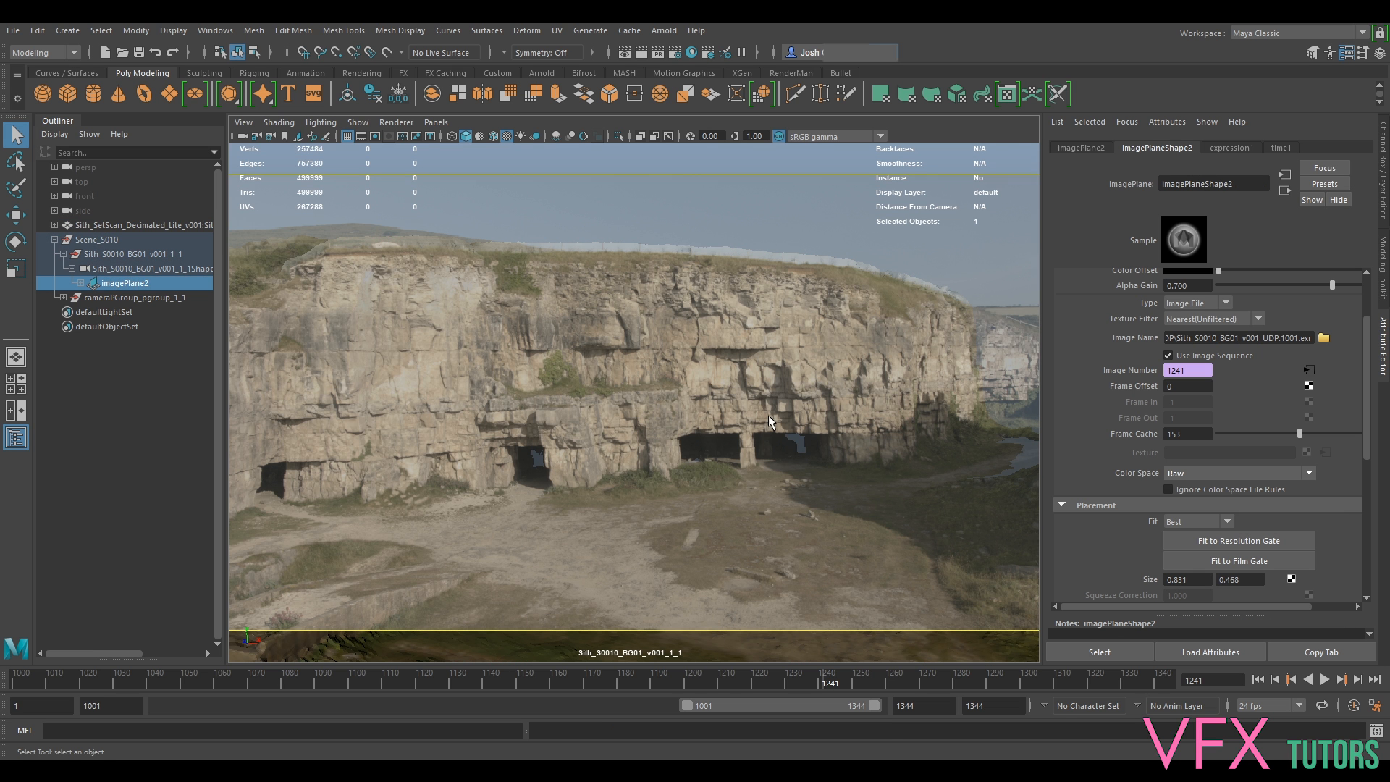
Overlay the wireframe on the shaded scan and scrub the shot to frame 1300 to check its alignment with the plate.
{"action": "left_click", "coordinate": [279, 123]}
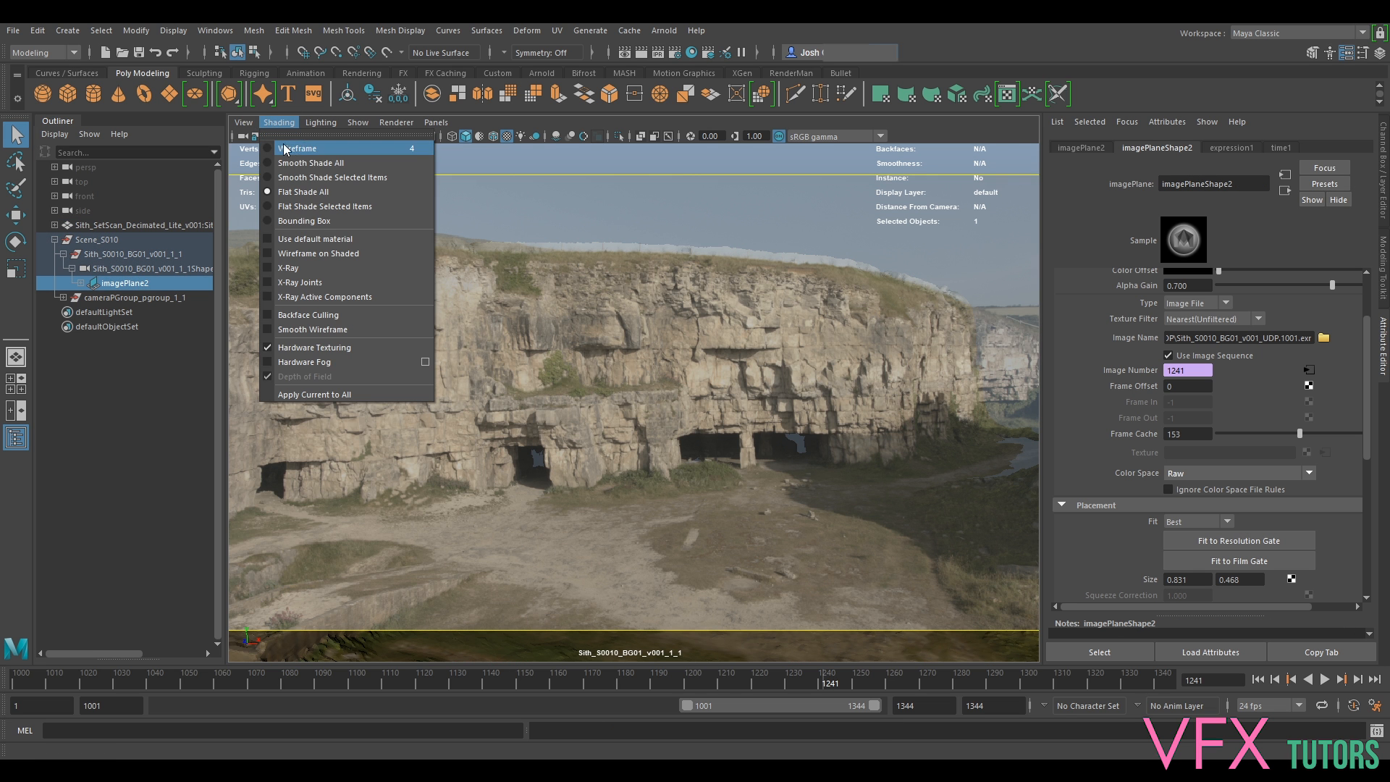
{"action": "left_click", "coordinate": [296, 238]}
{"action": "left_click_drag", "start_coordinate": [426, 686], "coordinate": [1028, 686]}
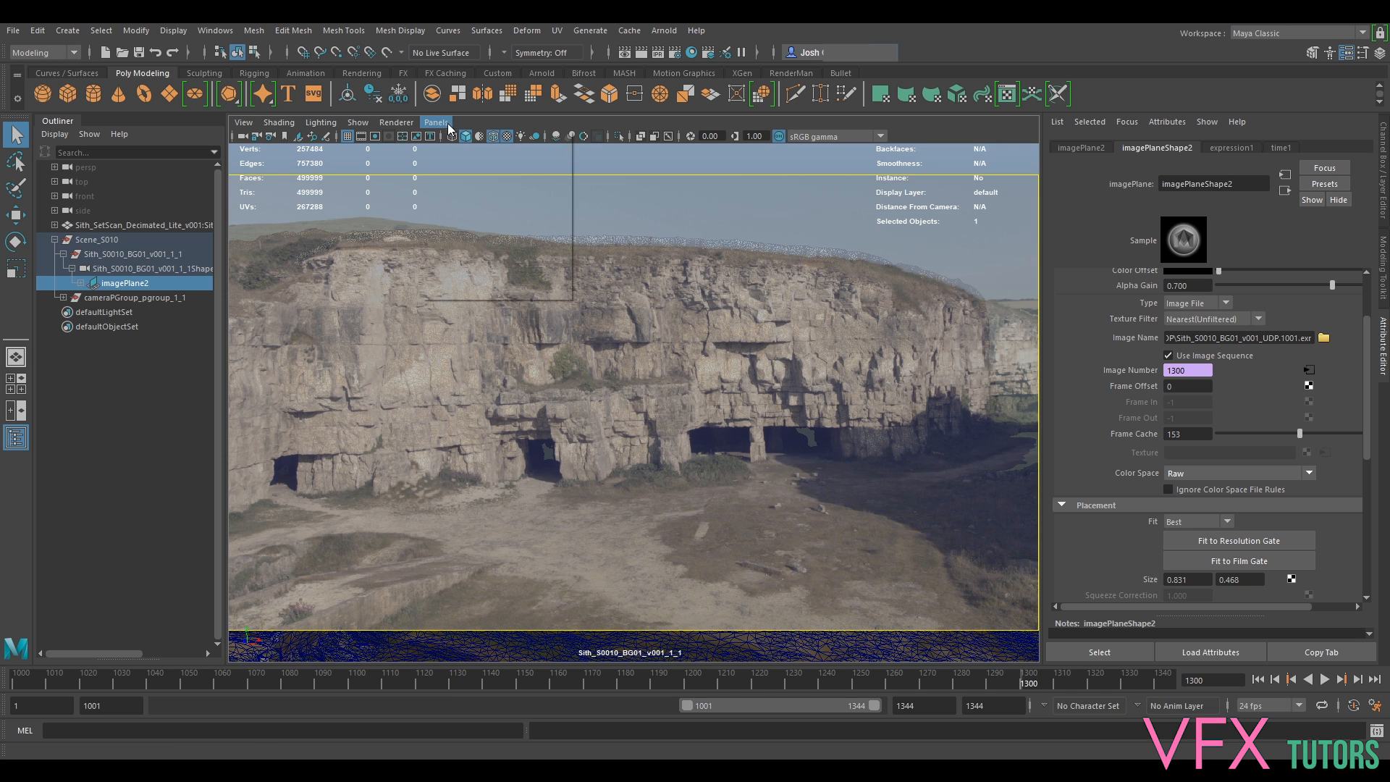
Switch the viewport to the persp camera and turn off Wireframe on Shaded.
{"action": "left_click", "coordinate": [435, 122]}
{"action": "mouse_move", "coordinate": [507, 136]}
{"action": "left_click", "coordinate": [628, 153]}
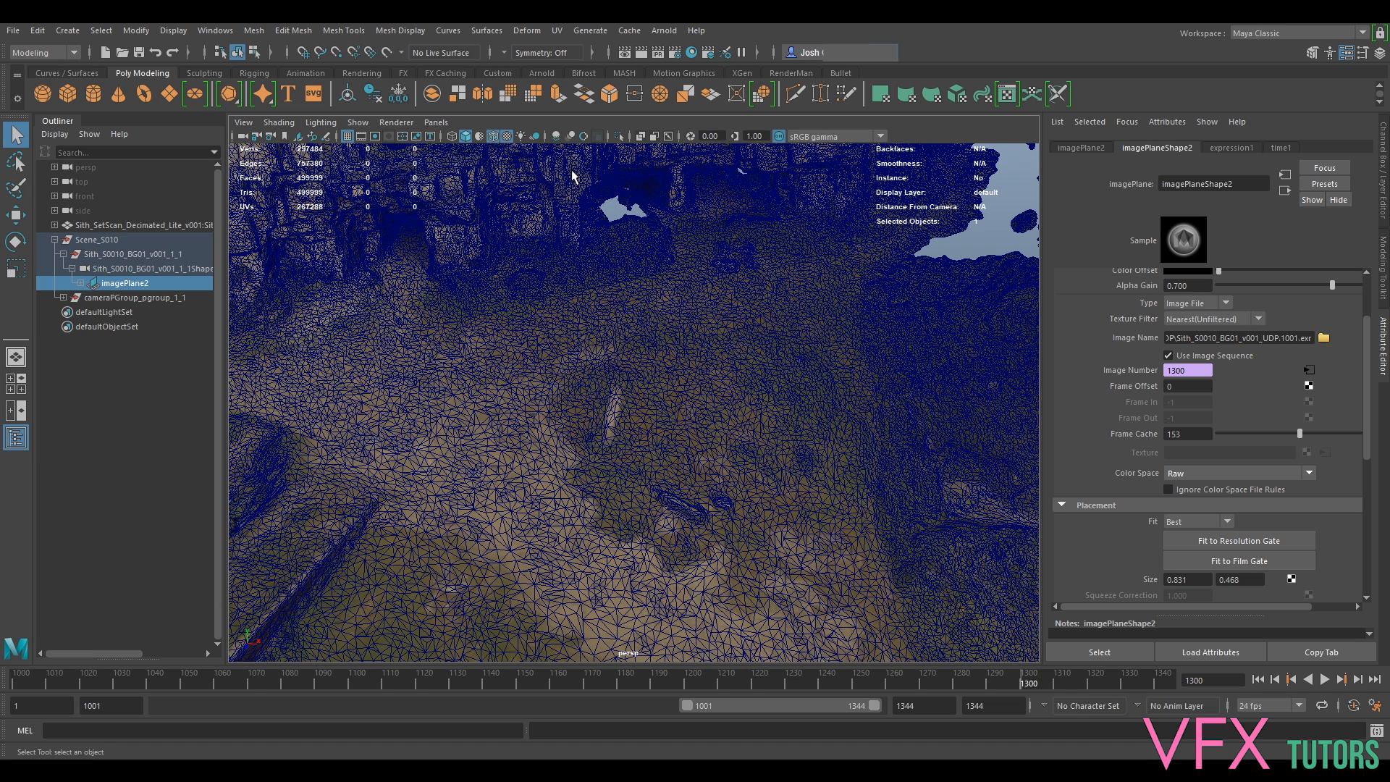
{"action": "left_click", "coordinate": [278, 123]}
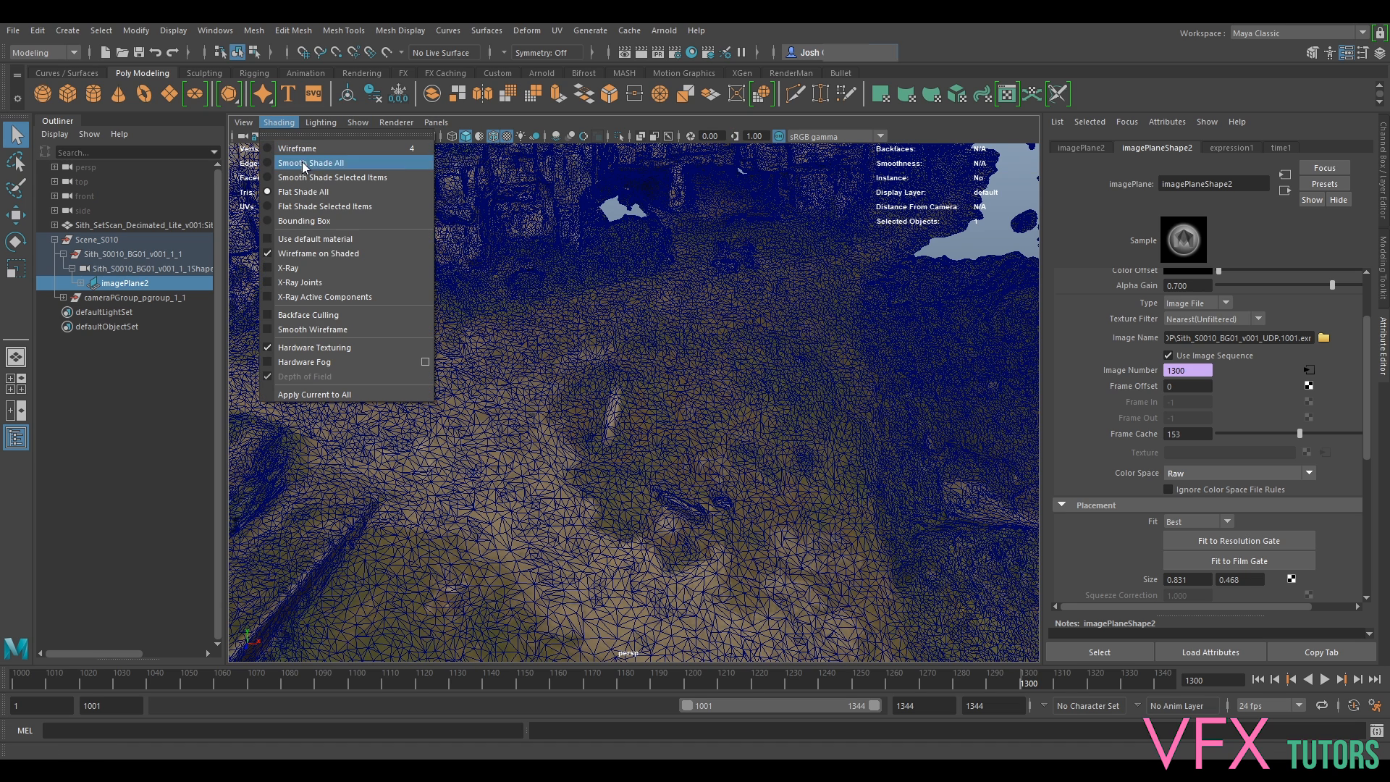
{"action": "left_click", "coordinate": [318, 253]}
{"action": "left_click_drag", "start_coordinate": [783, 324], "coordinate": [768, 405], "text": "alt"}
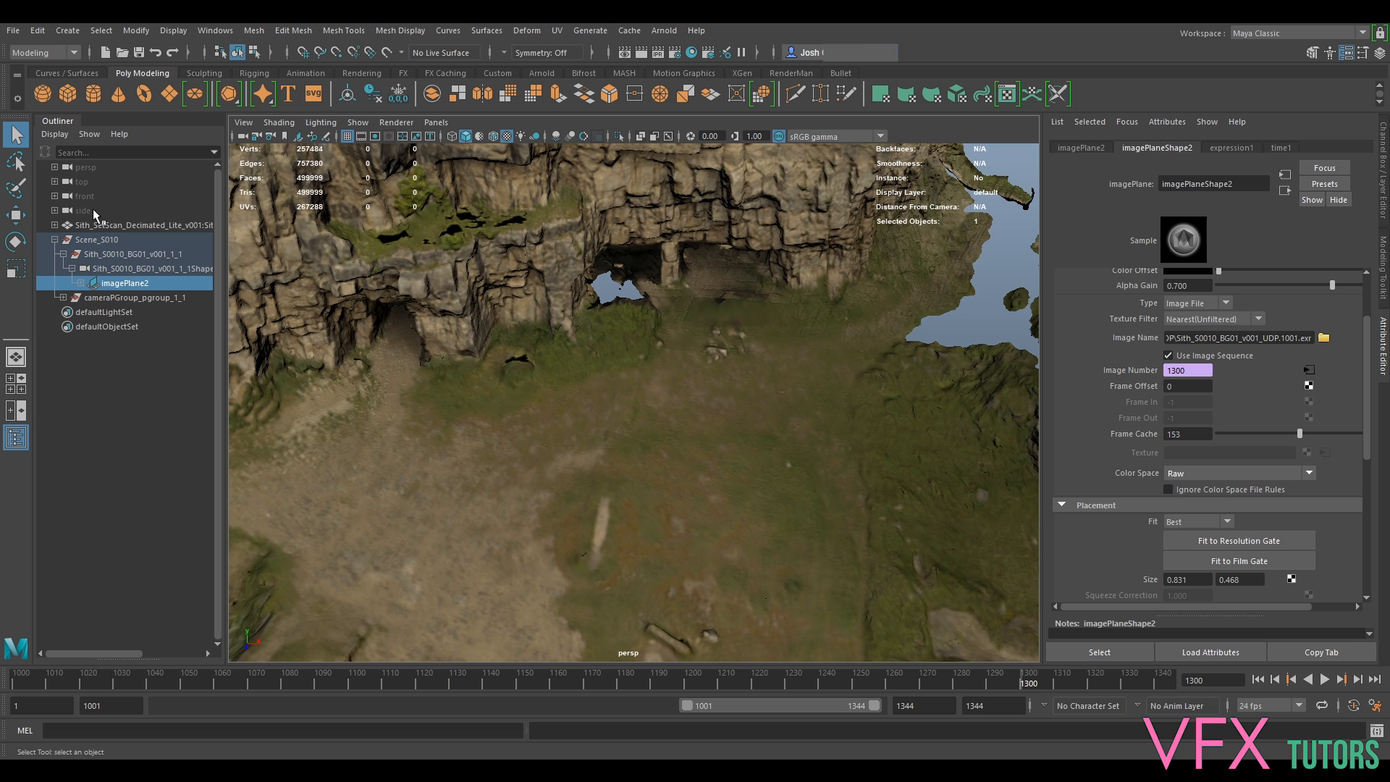
Create a new display layer containing the quarry scan mesh.
{"action": "left_click", "coordinate": [101, 225]}
{"action": "left_click", "coordinate": [1382, 190]}
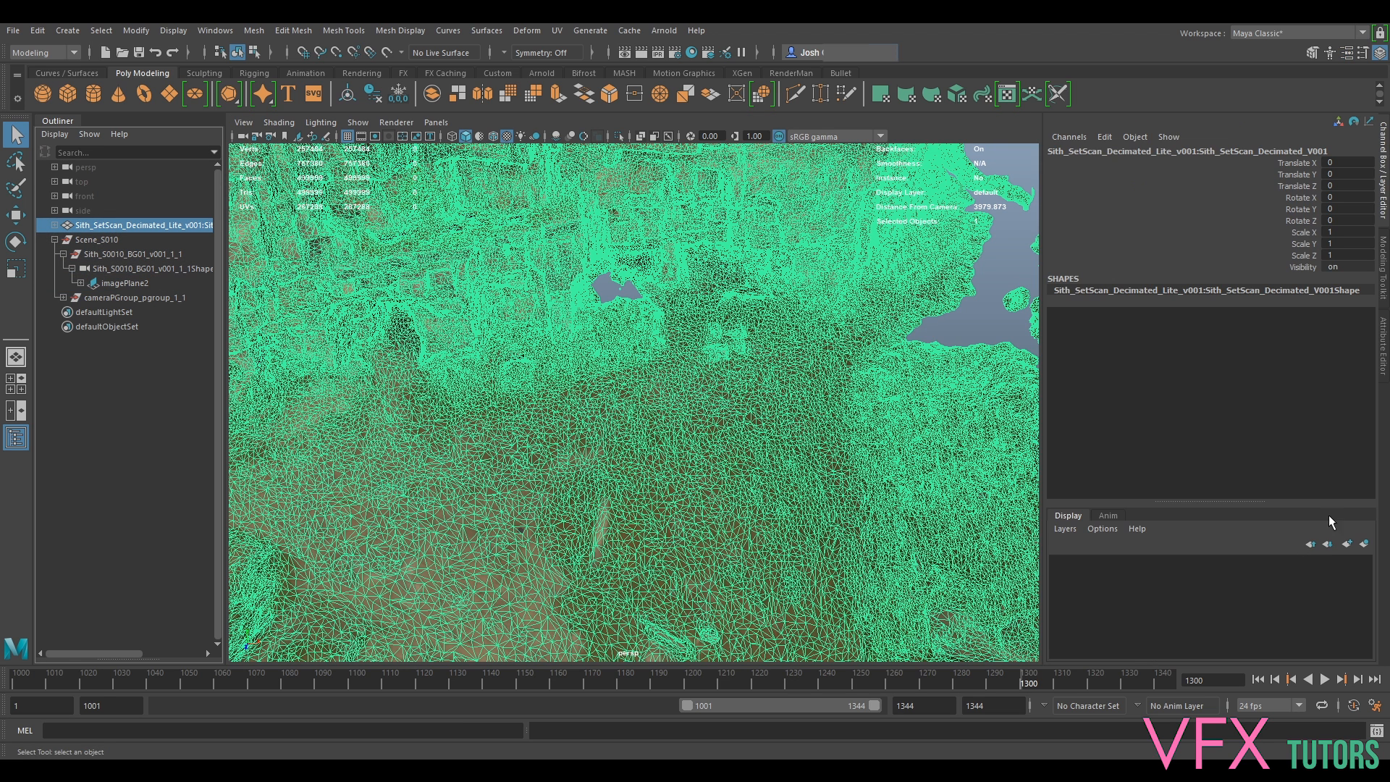
{"action": "left_click", "coordinate": [1365, 543]}
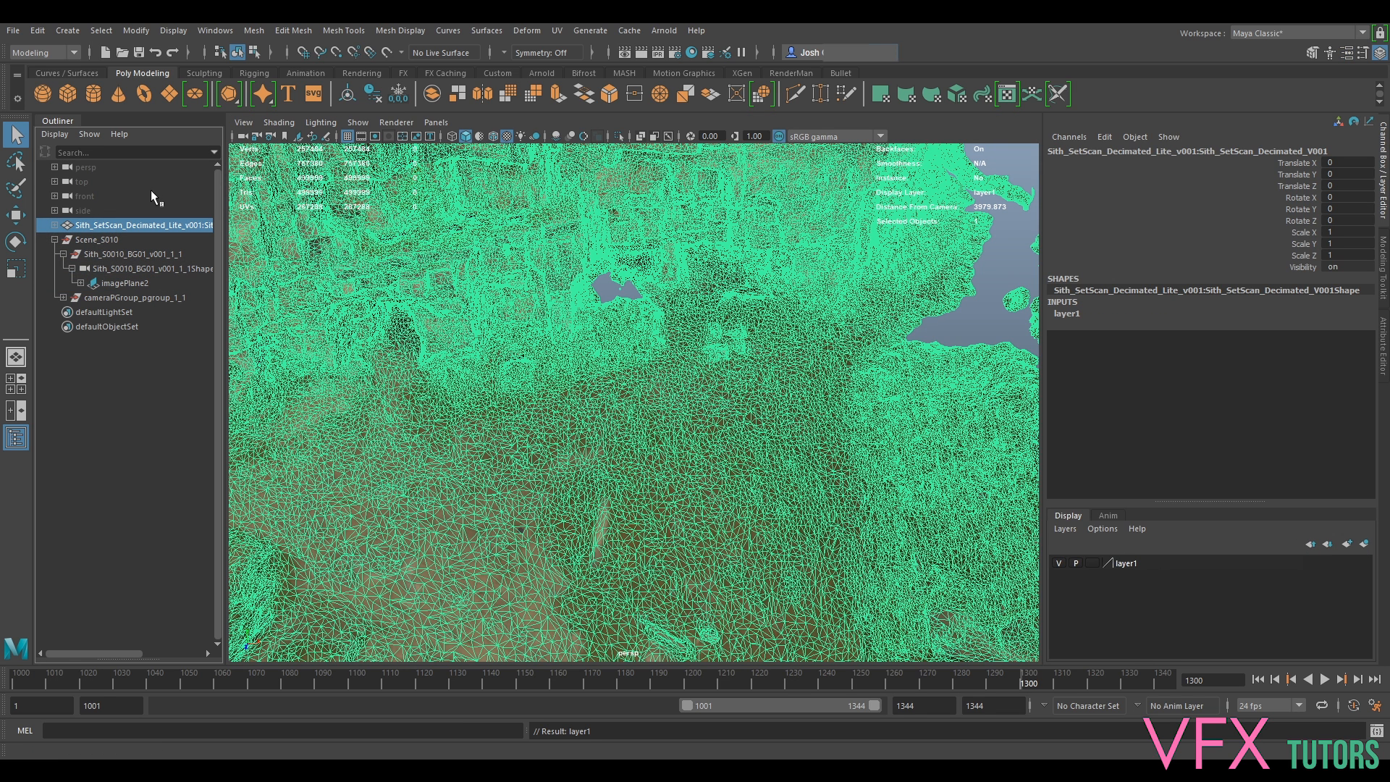
Set the scan's display layer to Reference and rename it Set.
{"action": "double_click", "coordinate": [1107, 564]}
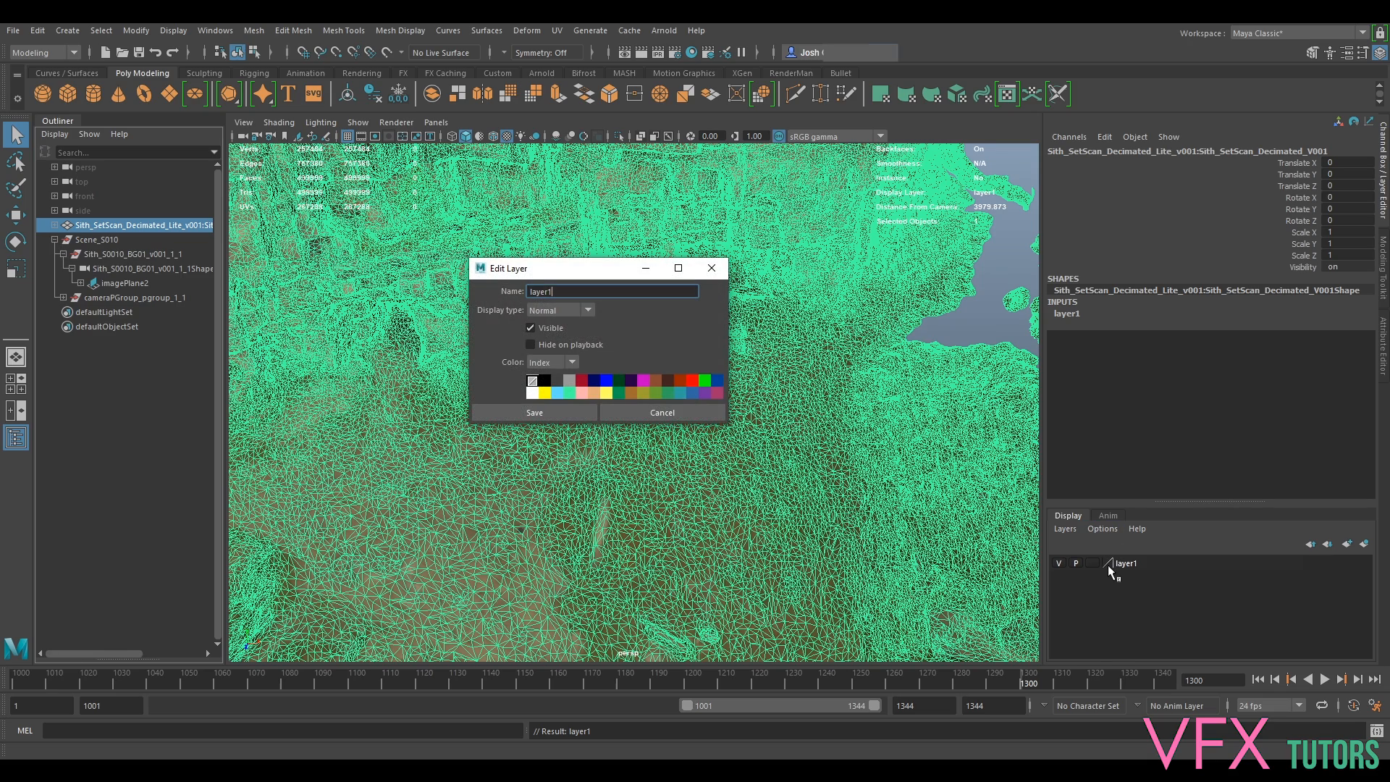
{"action": "left_click", "coordinate": [683, 414]}
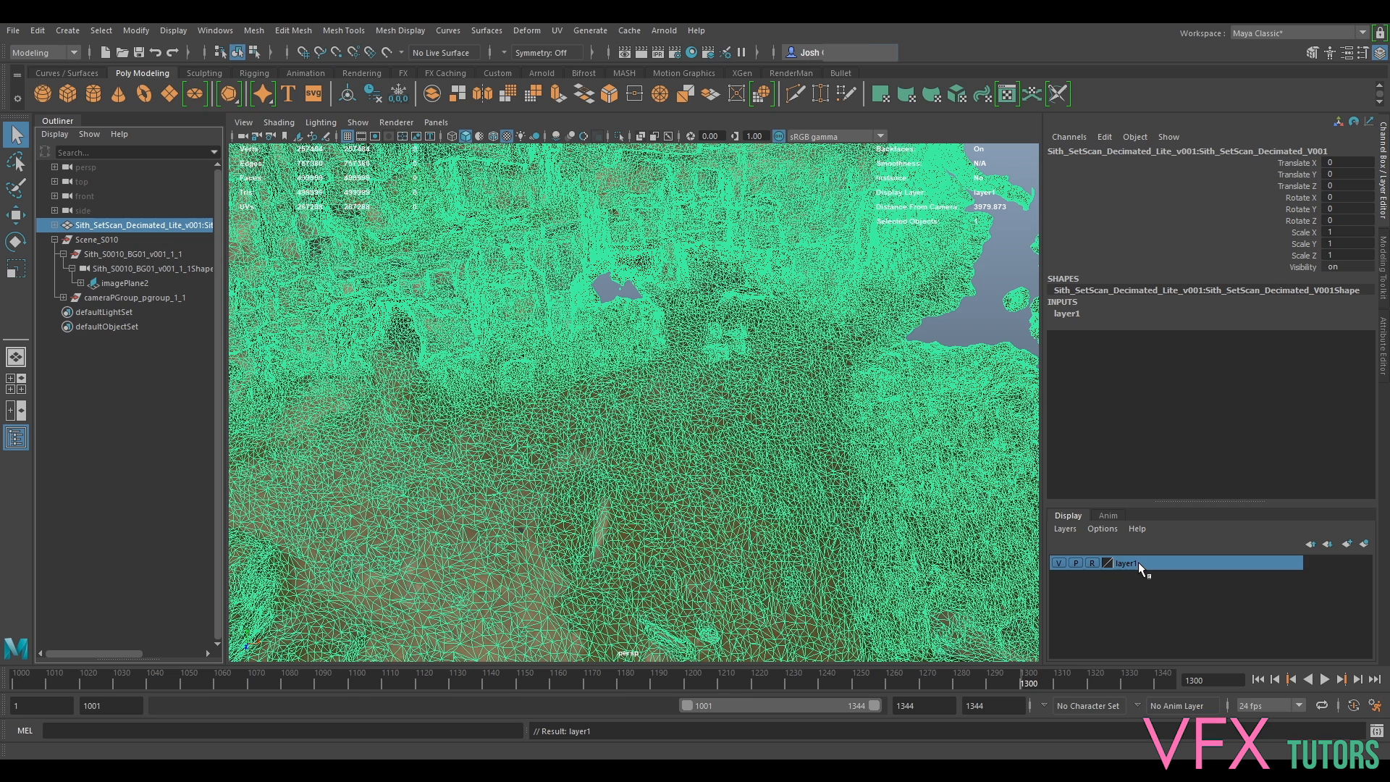
{"action": "double_click", "coordinate": [1137, 562]}
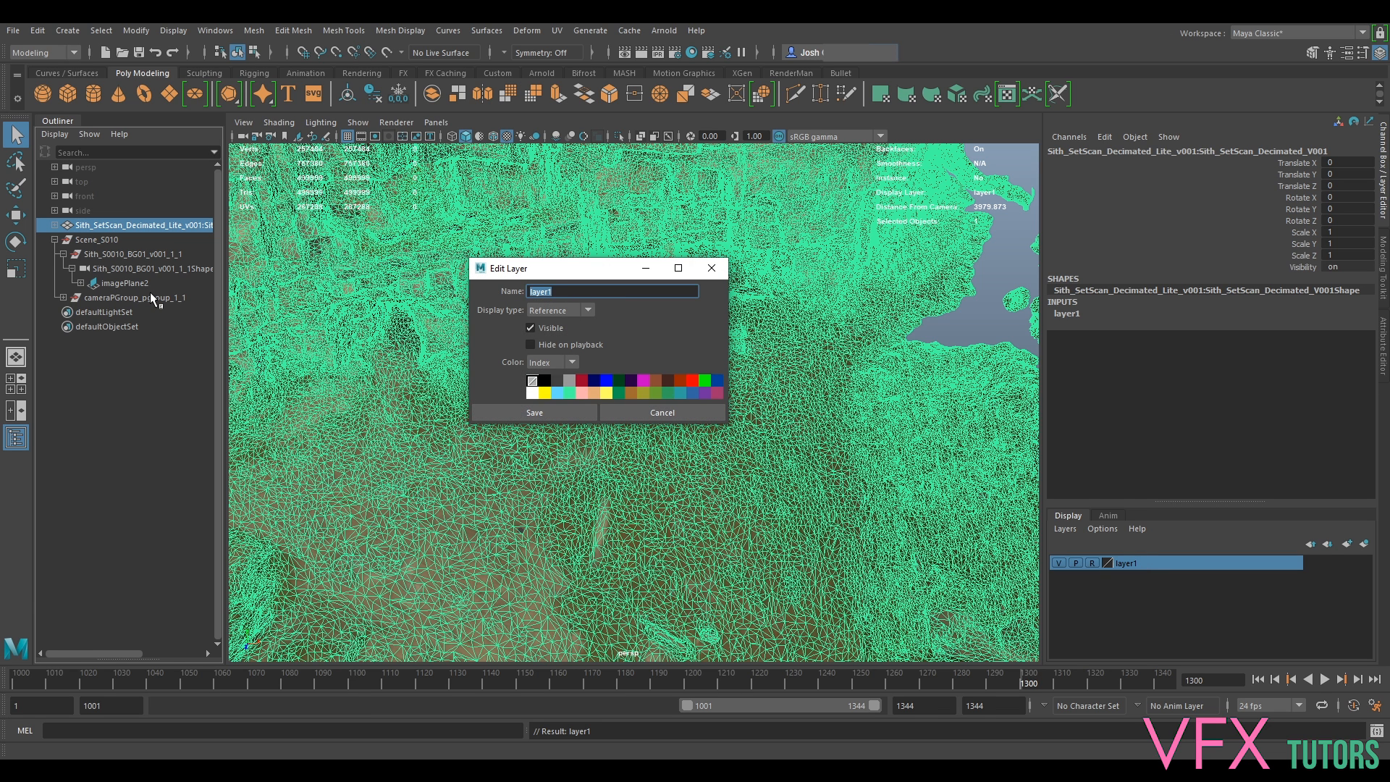
{"action": "key", "text": "Return"}
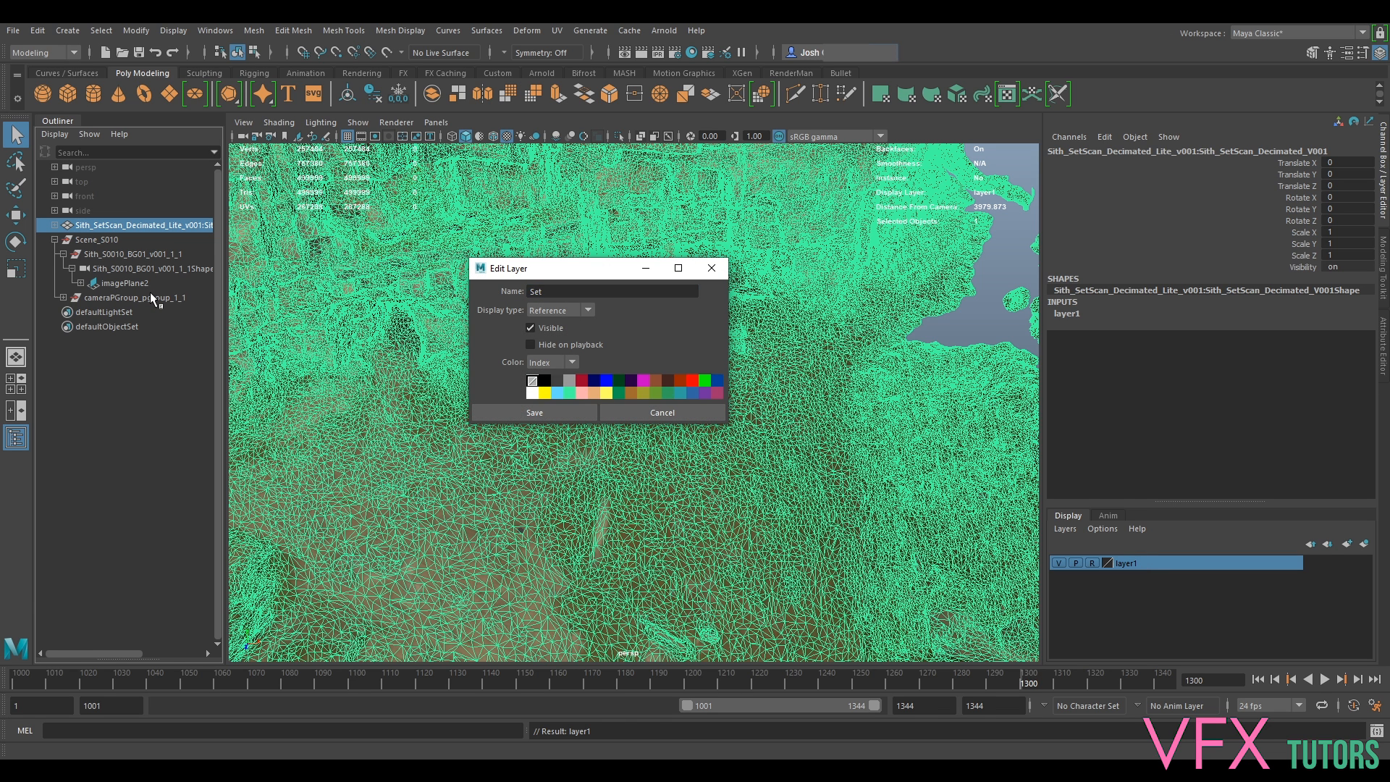
{"action": "left_click", "coordinate": [537, 412]}
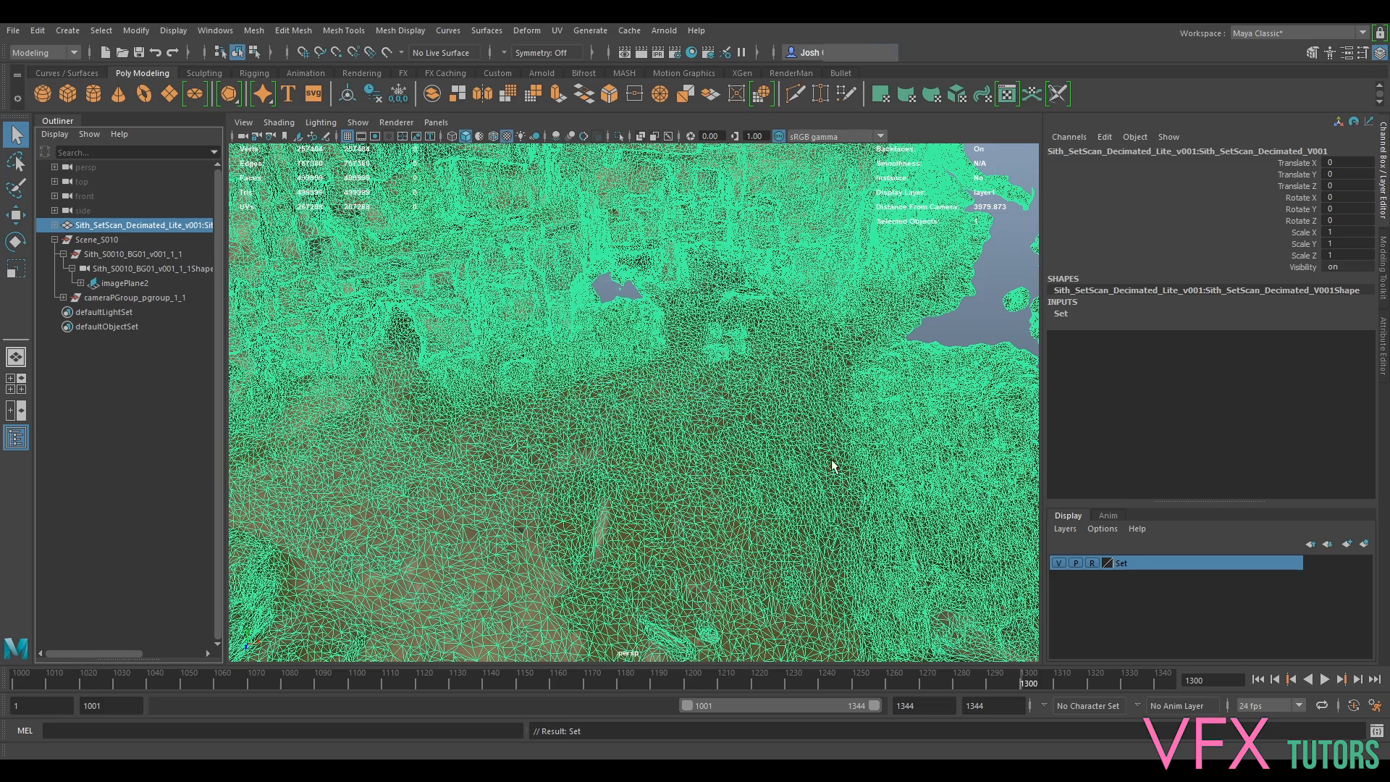
Examine the cave openings and the holes in the scan at the base of the quarry wall.
{"action": "left_click", "coordinate": [979, 329]}
{"action": "mouse_move", "coordinate": [678, 631]}
{"action": "left_mouse_down", "text": "alt"}
{"action": "mouse_move", "coordinate": [707, 593]}
{"action": "mouse_move", "coordinate": [688, 608]}
{"action": "left_mouse_up", "text": "alt"}
{"action": "scroll", "coordinate": [702, 274], "scroll_direction": "up", "scroll_amount": 6}
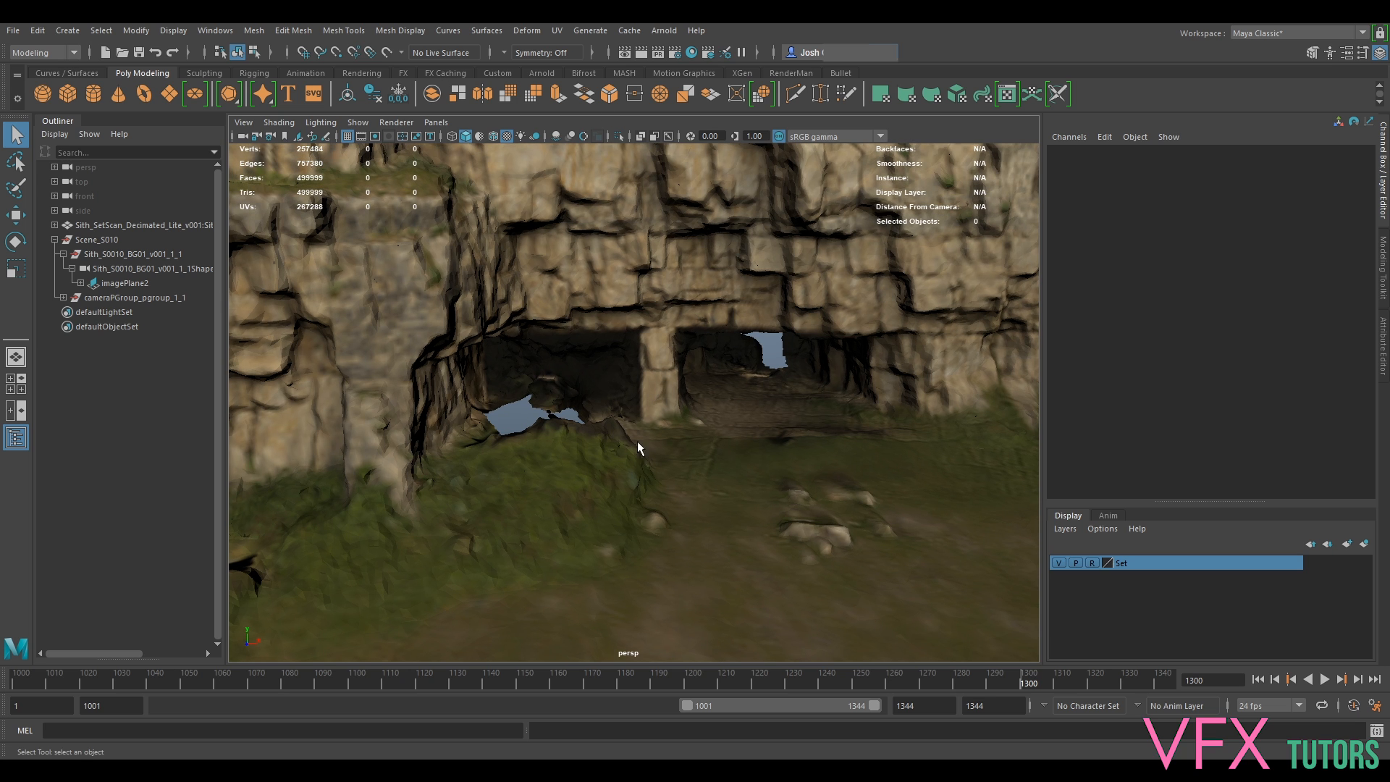
{"action": "scroll", "coordinate": [692, 401], "scroll_direction": "down", "scroll_amount": 1}
{"action": "scroll", "coordinate": [749, 434], "scroll_direction": "down", "scroll_amount": 8}
{"action": "left_click_drag", "start_coordinate": [923, 427], "coordinate": [914, 385], "text": "alt"}
{"action": "middle_click_drag", "start_coordinate": [913, 385], "coordinate": [518, 463], "text": "alt"}
{"action": "scroll", "coordinate": [518, 463], "scroll_direction": "up", "scroll_amount": 5}
{"action": "left_click_drag", "start_coordinate": [518, 463], "coordinate": [579, 499], "text": "alt"}
Create a polygon cube, scale it uniformly to about 254, and move it to the cave opening at about X 839, Z -2450.
{"action": "left_click", "coordinate": [68, 94]}
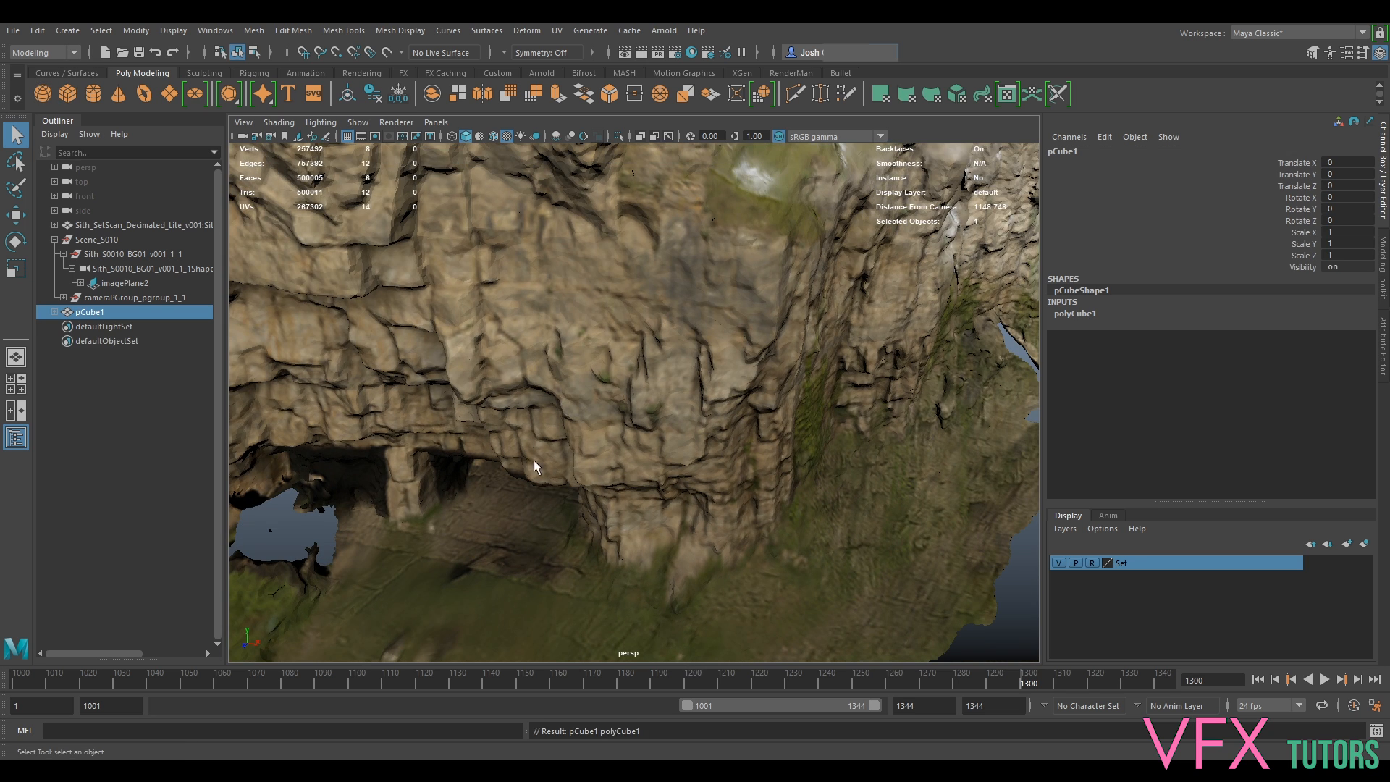
{"action": "scroll", "coordinate": [533, 459], "scroll_direction": "down", "scroll_amount": 5}
{"action": "left_click_drag", "start_coordinate": [533, 459], "coordinate": [514, 412], "text": "alt"}
{"action": "scroll", "coordinate": [528, 442], "scroll_direction": "down", "scroll_amount": 6}
{"action": "key", "text": "w"}
{"action": "left_click_drag", "start_coordinate": [518, 501], "coordinate": [572, 438]}
{"action": "scroll", "coordinate": [577, 442], "scroll_direction": "up", "scroll_amount": 5}
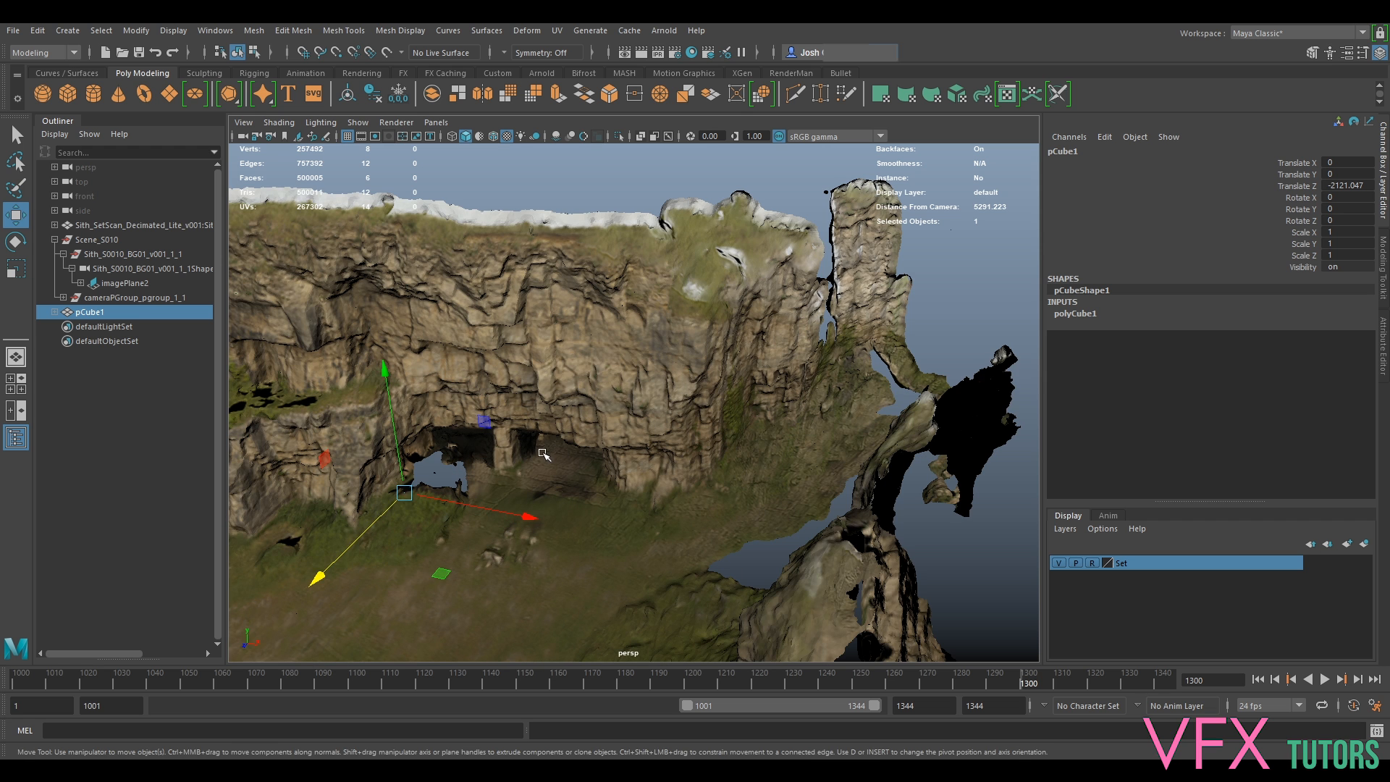
{"action": "key", "text": "r"}
{"action": "left_click_drag", "start_coordinate": [403, 495], "coordinate": [526, 522]}
{"action": "key", "text": "w"}
{"action": "key", "text": "f"}
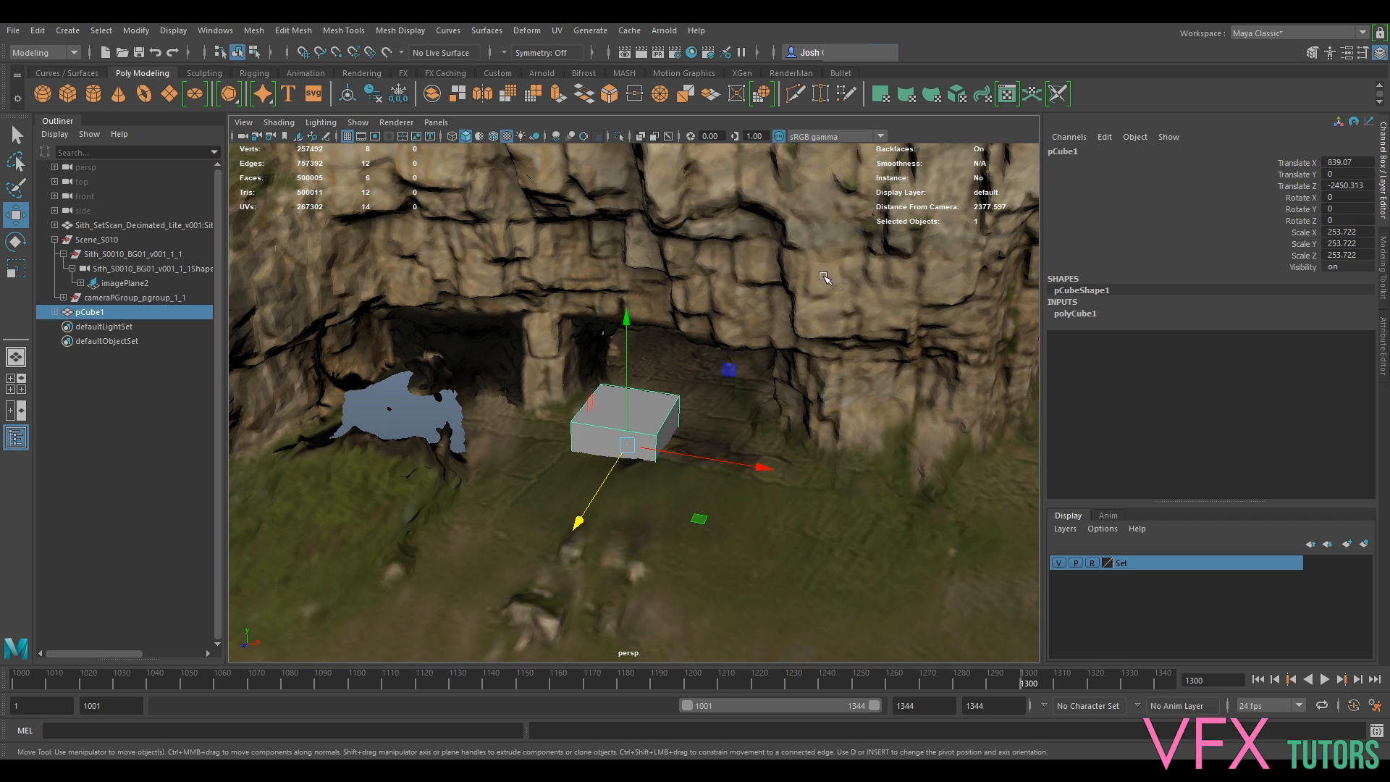
Scale the cube to about 362 in Y and 137 in Z, and move it to about X 1149, Y 155, Z -2611.
{"action": "key", "text": "r"}
{"action": "mouse_move", "coordinate": [630, 400]}
{"action": "middle_mouse_down"}
{"action": "mouse_move", "coordinate": [640, 380]}
{"action": "mouse_move", "coordinate": [632, 417]}
{"action": "middle_mouse_up"}
{"action": "left_click_drag", "start_coordinate": [601, 497], "coordinate": [757, 460]}
{"action": "key", "text": "w"}
{"action": "middle_click_drag", "start_coordinate": [757, 461], "coordinate": [739, 387], "text": "alt"}
{"action": "scroll", "coordinate": [731, 391], "scroll_direction": "up", "scroll_amount": 3}
{"action": "left_click_drag", "start_coordinate": [709, 424], "coordinate": [715, 329]}
{"action": "key", "text": "r"}
{"action": "key", "text": "w"}
{"action": "key", "text": "r"}
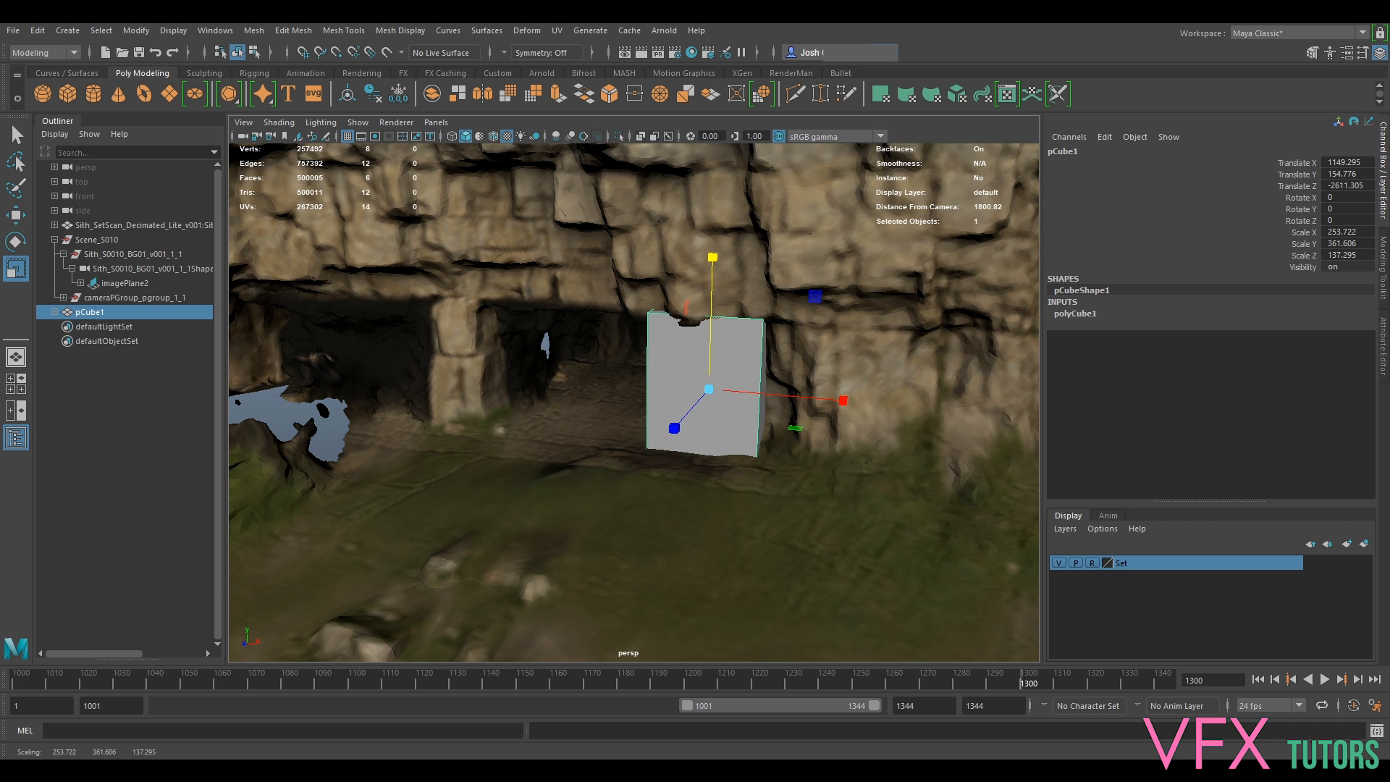
Move the block along Z deeper into the cave opening beneath the rock overhang.
{"action": "left_click_drag", "start_coordinate": [621, 301], "coordinate": [706, 372], "text": "alt"}
{"action": "key", "text": "f"}
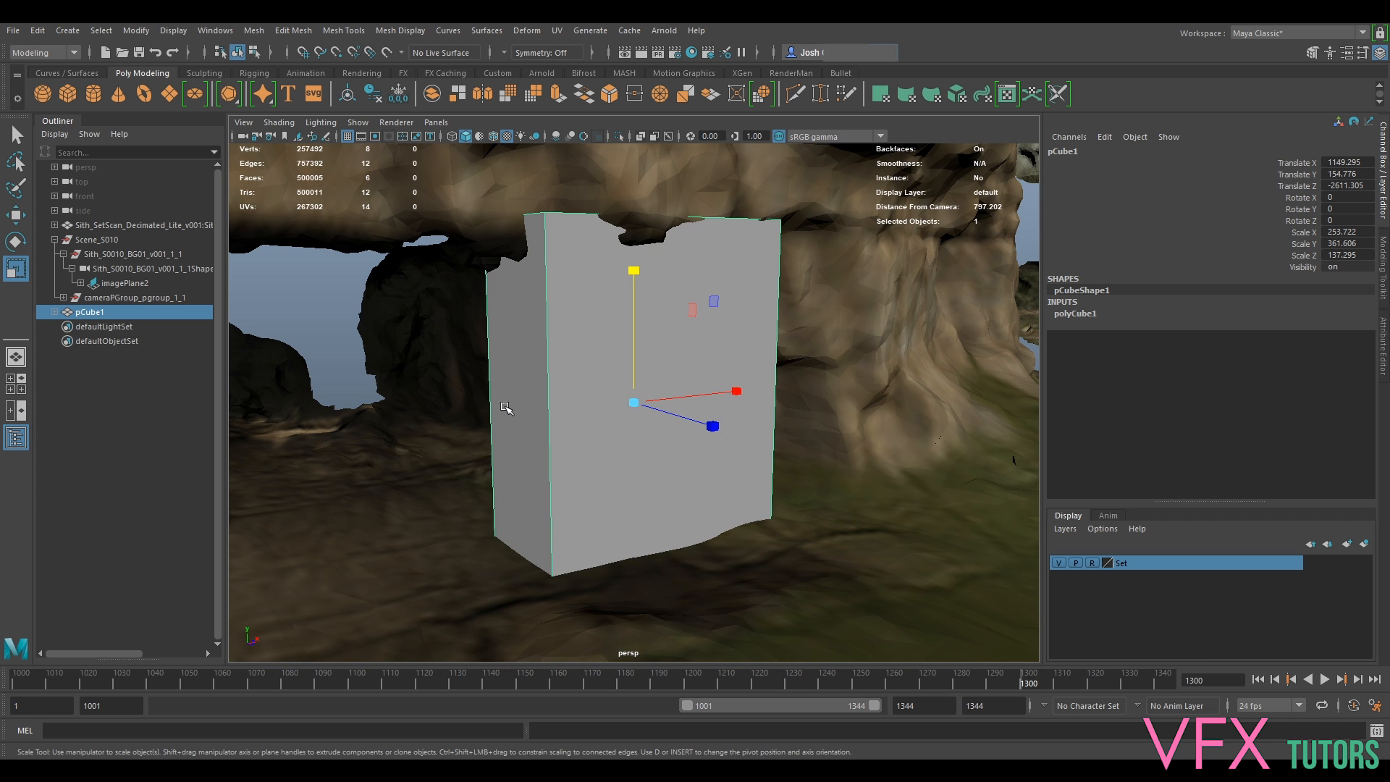
{"action": "key", "text": "w"}
{"action": "scroll", "coordinate": [651, 406], "scroll_direction": "down", "scroll_amount": 5}
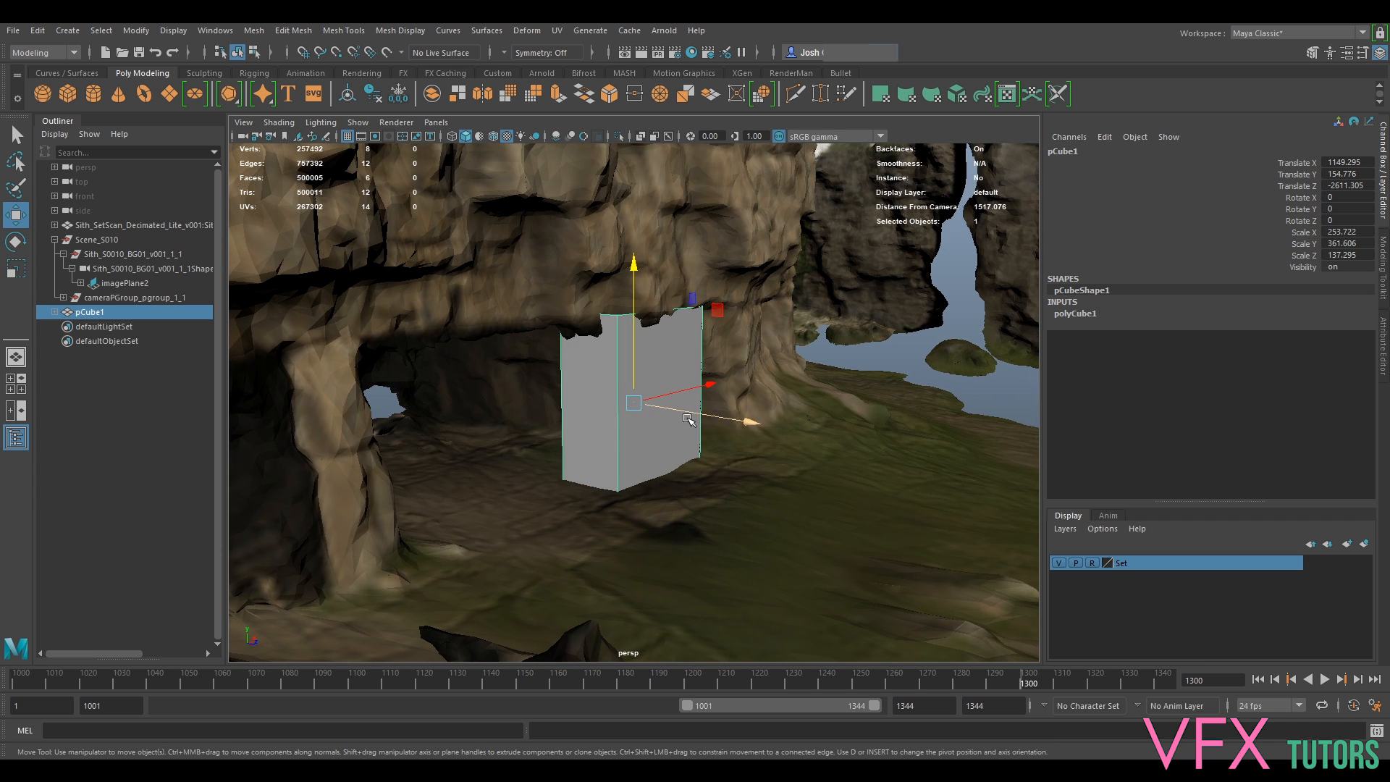
{"action": "left_click_drag", "start_coordinate": [682, 412], "coordinate": [562, 414]}
Extend the block across both cave openings by moving its side face along X to the far end.
{"action": "right_click", "coordinate": [562, 414]}
{"action": "right_click_drag", "start_coordinate": [564, 415], "coordinate": [563, 420]}
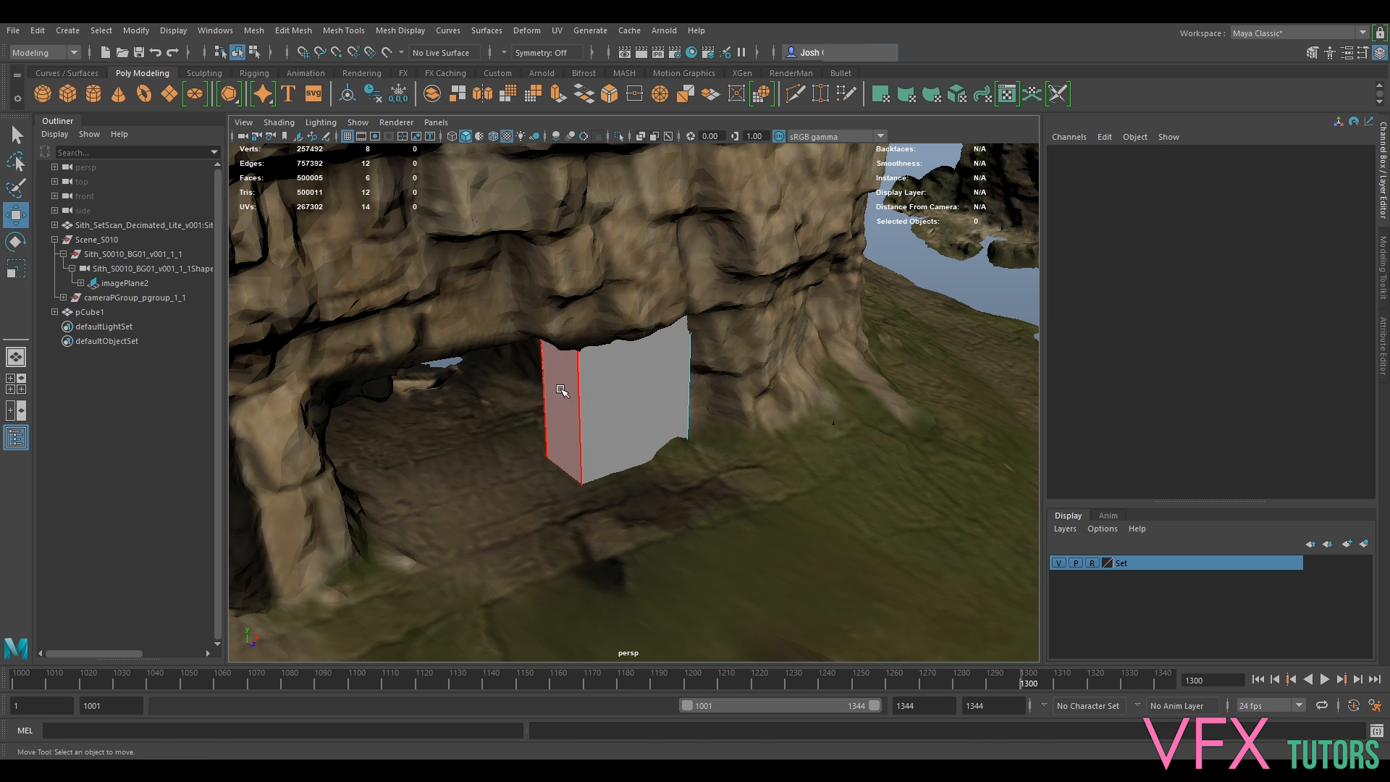
{"action": "left_click", "coordinate": [563, 395]}
{"action": "scroll", "coordinate": [558, 405], "scroll_direction": "down", "scroll_amount": 8}
{"action": "middle_click_drag", "start_coordinate": [543, 434], "coordinate": [807, 380], "text": "alt"}
{"action": "left_click_drag", "start_coordinate": [841, 355], "coordinate": [755, 362], "text": "alt"}
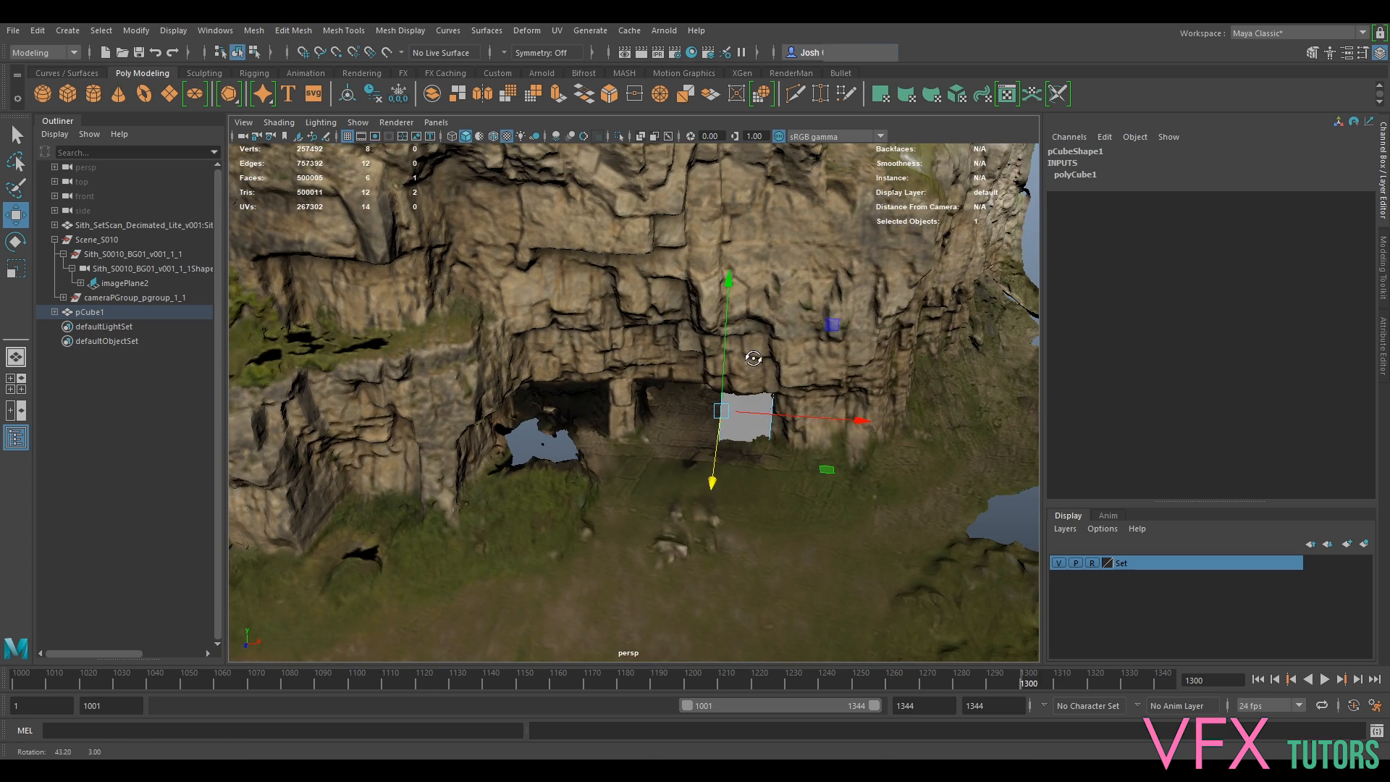
{"action": "left_click_drag", "start_coordinate": [768, 415], "coordinate": [628, 407]}
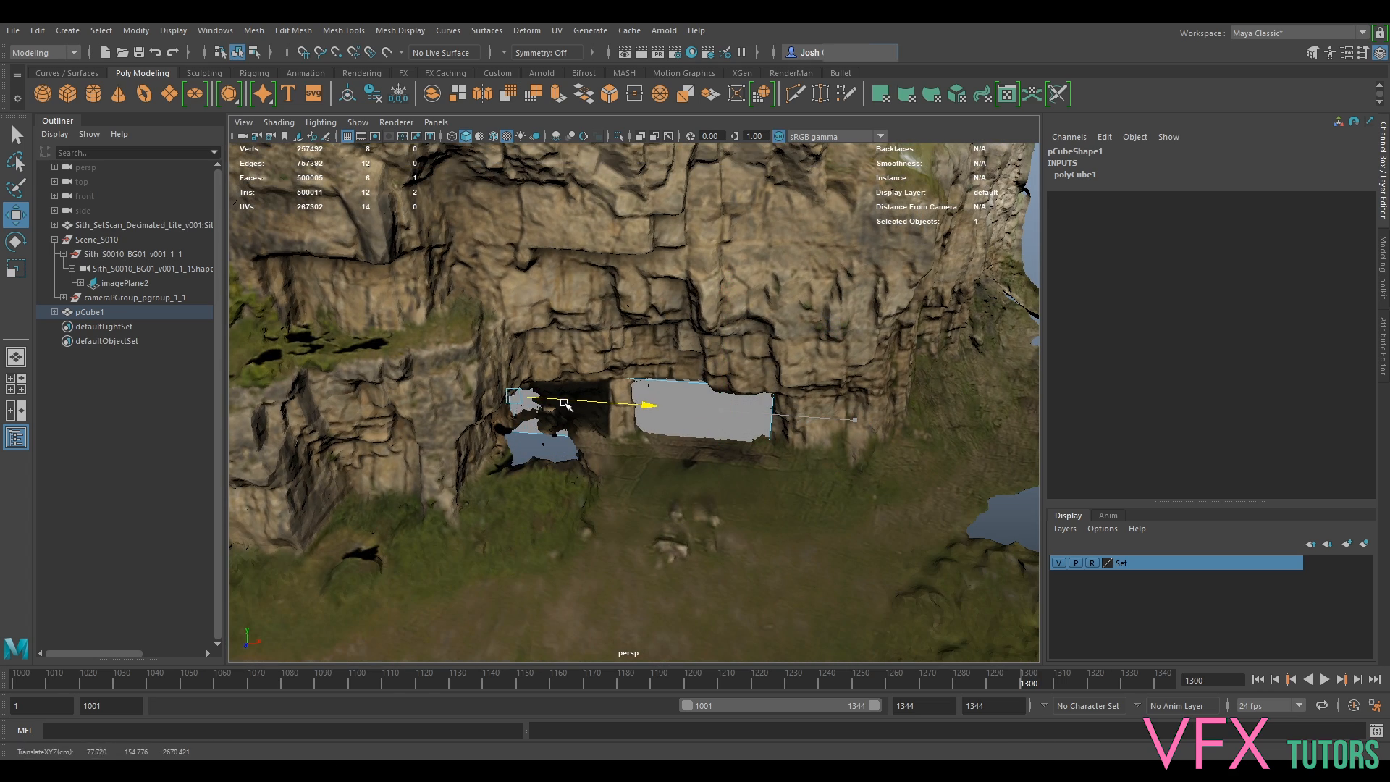
{"action": "mouse_move", "coordinate": [581, 451]}
{"action": "left_mouse_down", "text": "alt"}
{"action": "mouse_move", "coordinate": [545, 453]}
{"action": "mouse_move", "coordinate": [586, 437]}
{"action": "mouse_move", "coordinate": [598, 456]}
{"action": "left_mouse_up", "text": "alt"}
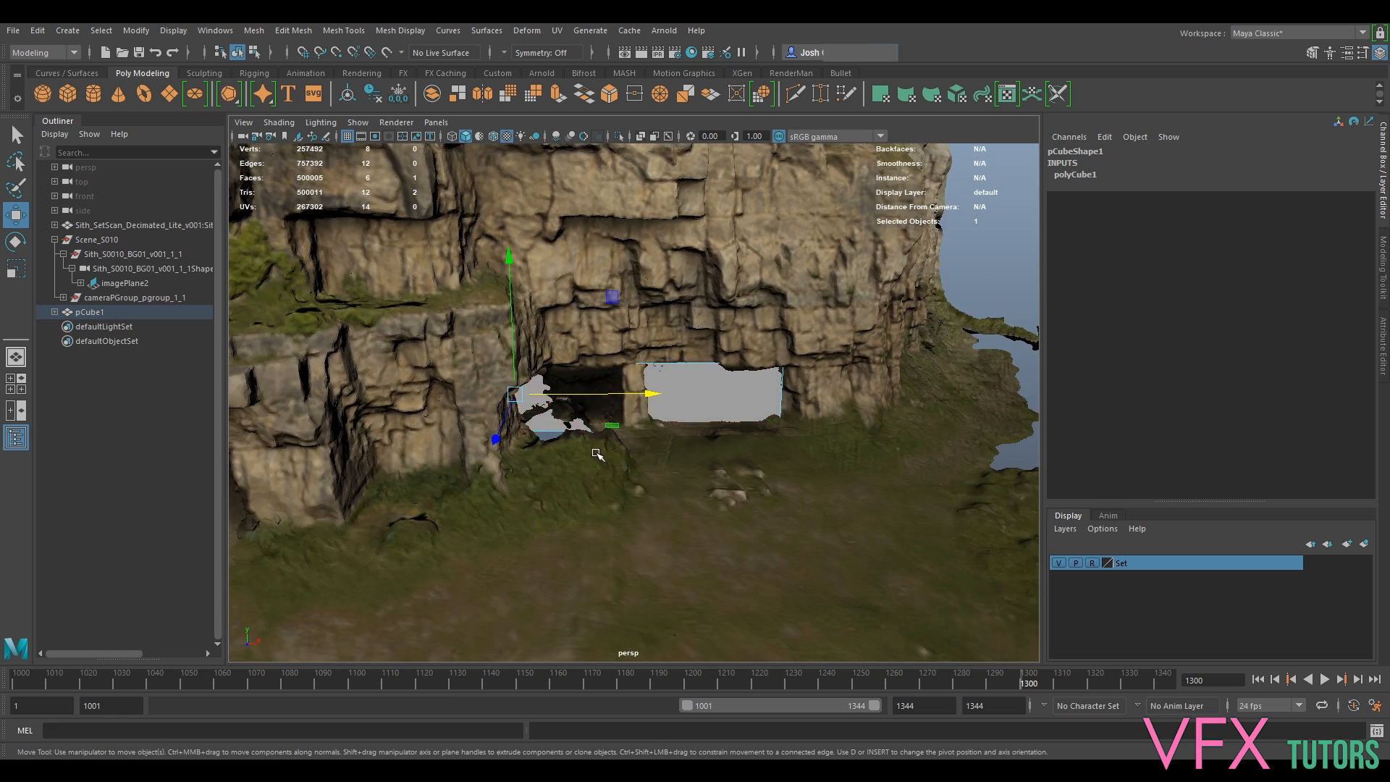
Rotate the whole block to about 6.3 degrees in Y and move it to about X 1135, Z -2652 to follow the cave wall.
{"action": "scroll", "coordinate": [600, 454], "scroll_direction": "up", "scroll_amount": 8}
{"action": "right_click_drag", "start_coordinate": [727, 358], "coordinate": [775, 340]}
{"action": "scroll", "coordinate": [709, 410], "scroll_direction": "down", "scroll_amount": 5}
{"action": "left_click_drag", "start_coordinate": [697, 423], "coordinate": [705, 483], "text": "alt"}
{"action": "key", "text": "e"}
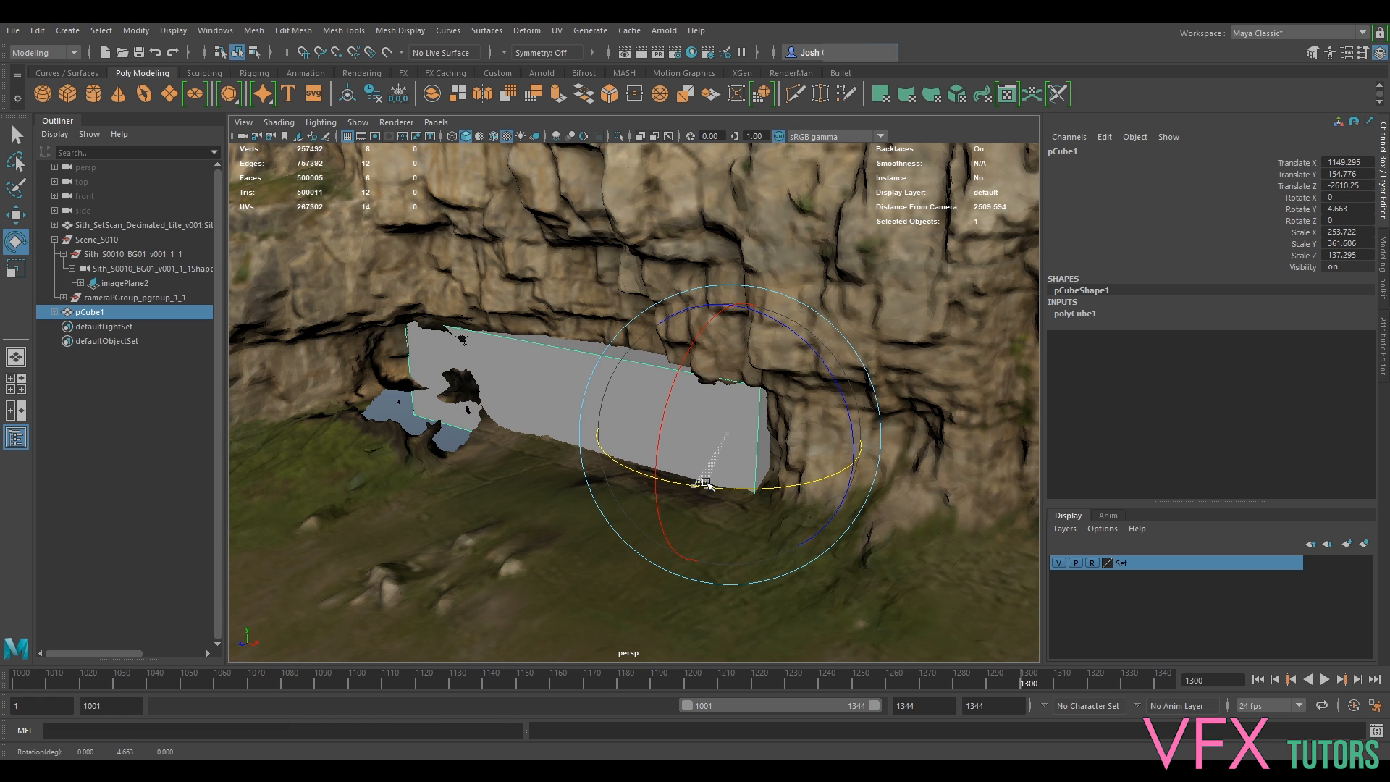
{"action": "key", "text": "w"}
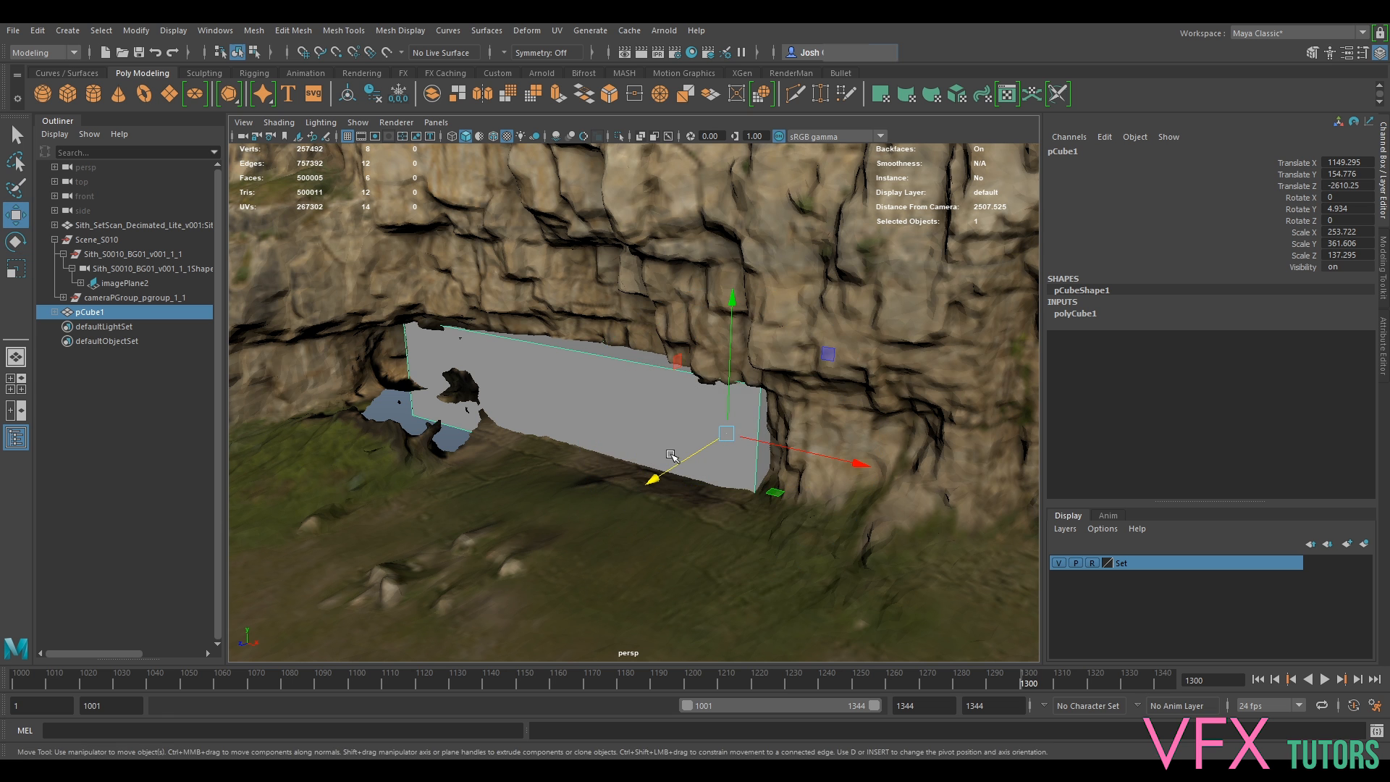
{"action": "left_click_drag", "start_coordinate": [673, 467], "coordinate": [821, 423]}
{"action": "key", "text": "e"}
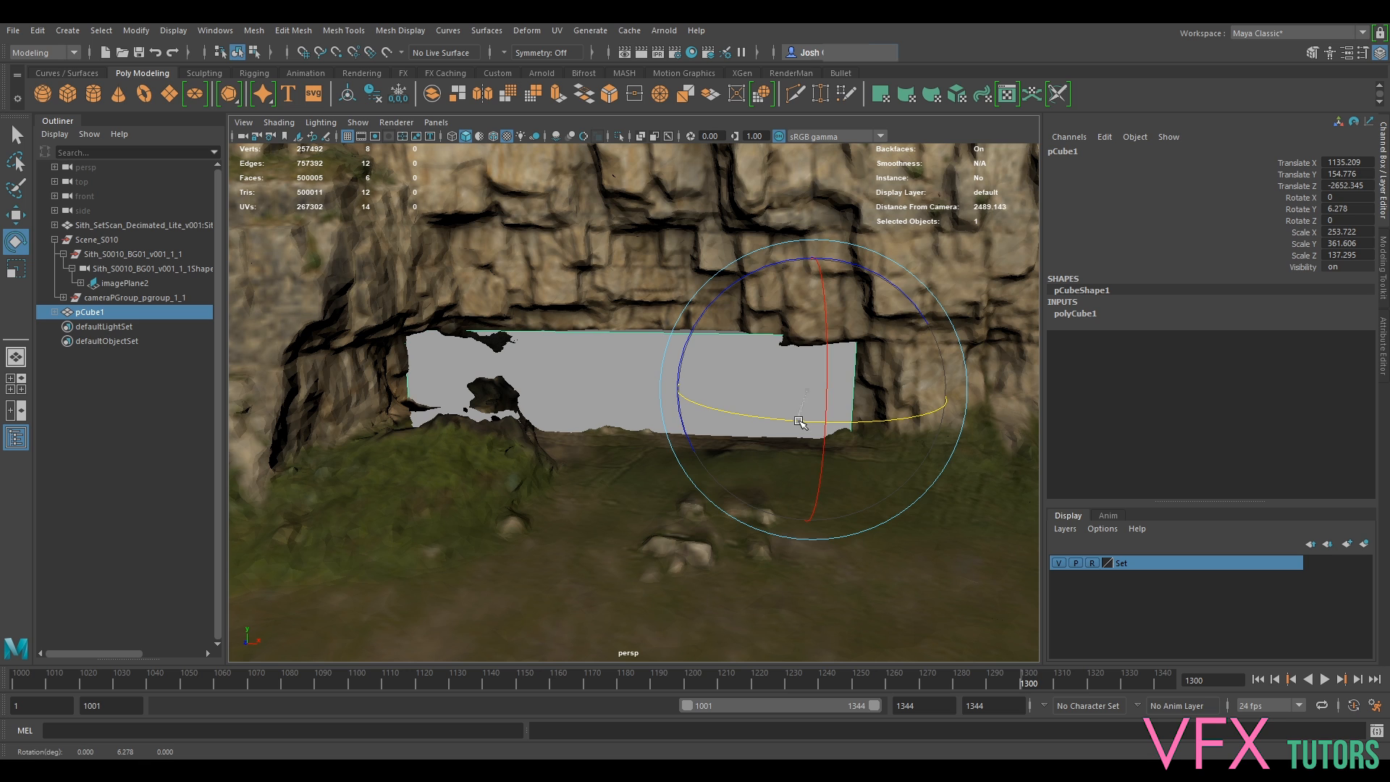
Raise the block to about Y 168 and widen it to about 275 in X across the cave opening.
{"action": "key", "text": "w"}
{"action": "left_click_drag", "start_coordinate": [809, 369], "coordinate": [809, 362]}
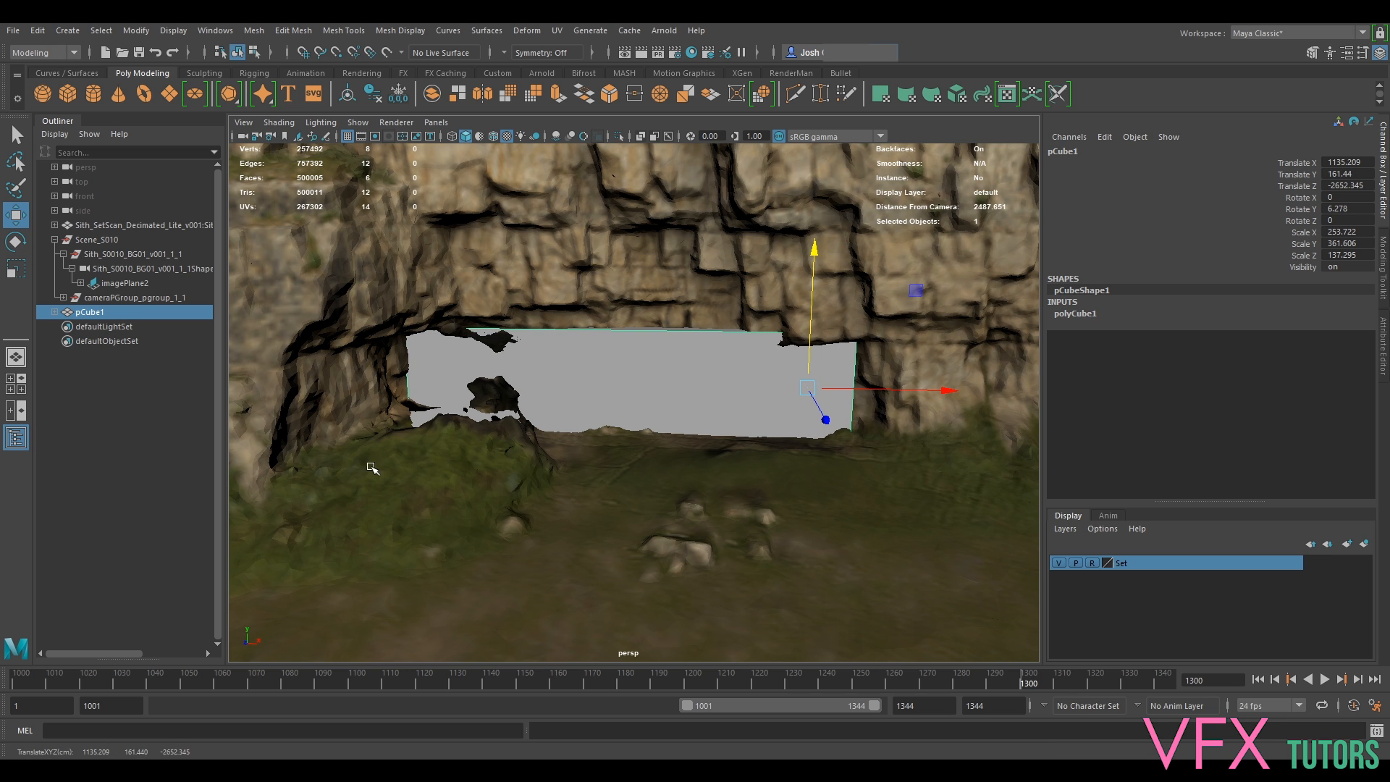
{"action": "key", "text": "r"}
{"action": "left_click_drag", "start_coordinate": [896, 391], "coordinate": [906, 394]}
{"action": "mouse_move", "coordinate": [654, 390]}
{"action": "left_mouse_down", "text": "alt"}
{"action": "mouse_move", "coordinate": [580, 375]}
{"action": "mouse_move", "coordinate": [669, 406]}
{"action": "left_mouse_up", "text": "alt"}
{"action": "scroll", "coordinate": [673, 410], "scroll_direction": "up", "scroll_amount": 6}
{"action": "scroll", "coordinate": [735, 394], "scroll_direction": "down", "scroll_amount": 4}
{"action": "key", "text": "w"}
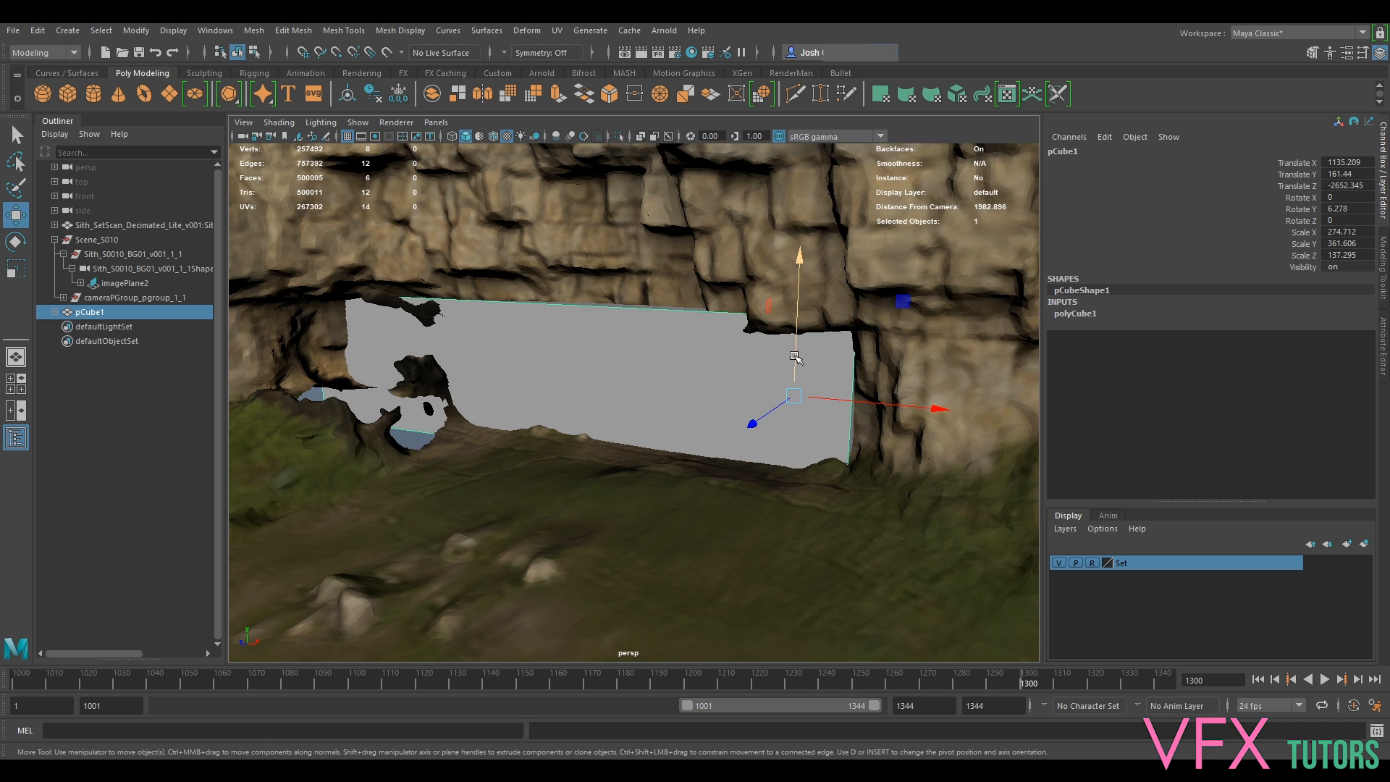
{"action": "left_click_drag", "start_coordinate": [794, 355], "coordinate": [790, 350]}
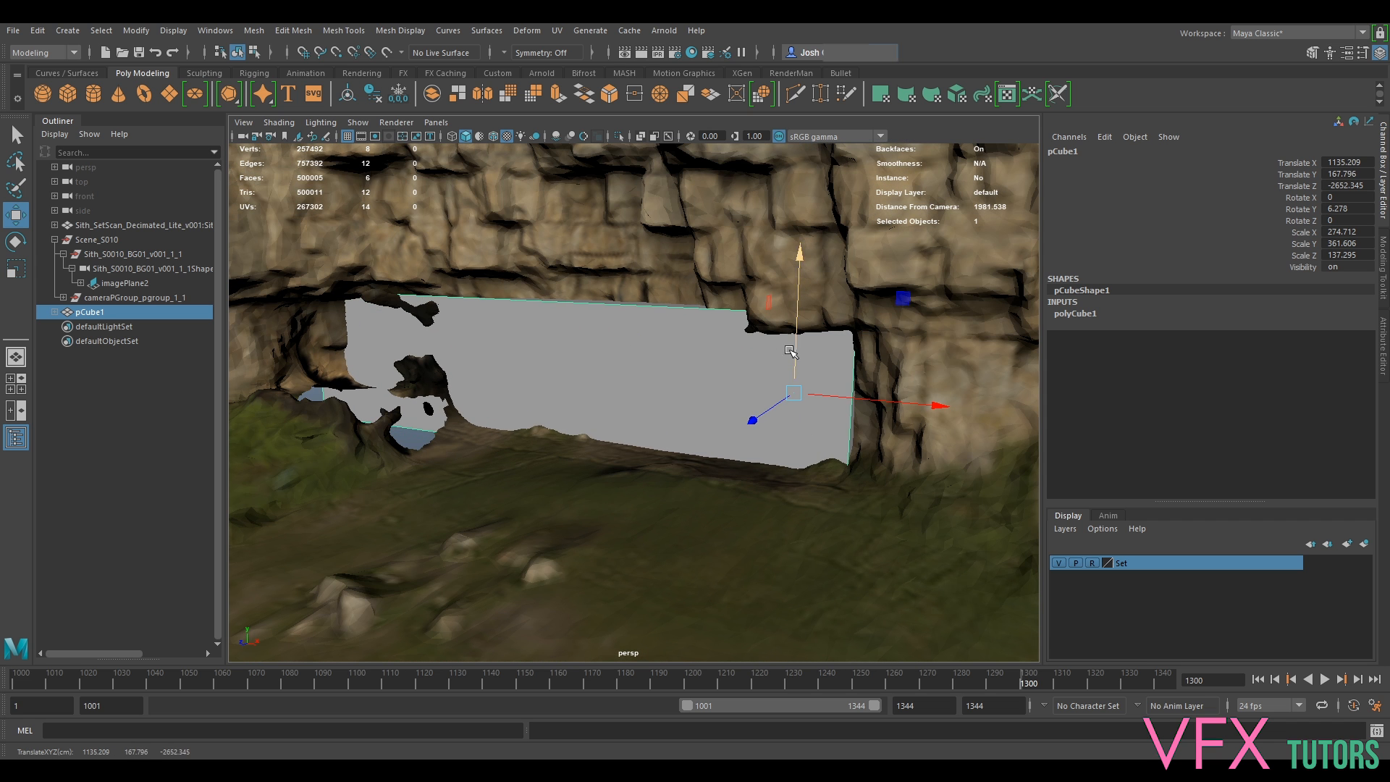
Nudge the block's front face slightly to refine its fit in the cave opening.
{"action": "left_click_drag", "start_coordinate": [703, 487], "coordinate": [691, 292], "text": "alt"}
{"action": "right_click_drag", "start_coordinate": [687, 291], "coordinate": [688, 307]}
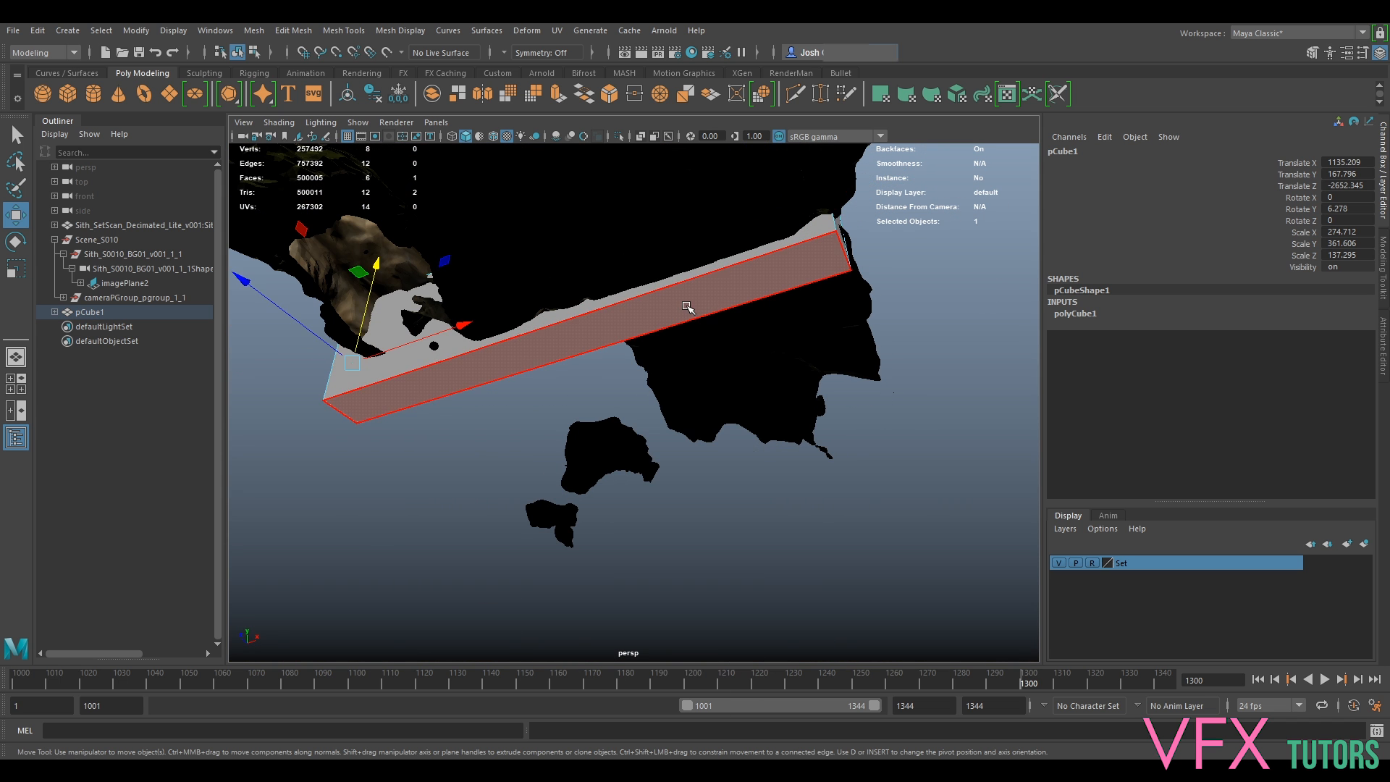
{"action": "left_click", "coordinate": [687, 307]}
{"action": "left_click_drag", "start_coordinate": [536, 319], "coordinate": [710, 369], "text": "alt"}
{"action": "right_click", "coordinate": [741, 357]}
{"action": "left_click", "coordinate": [790, 335]}
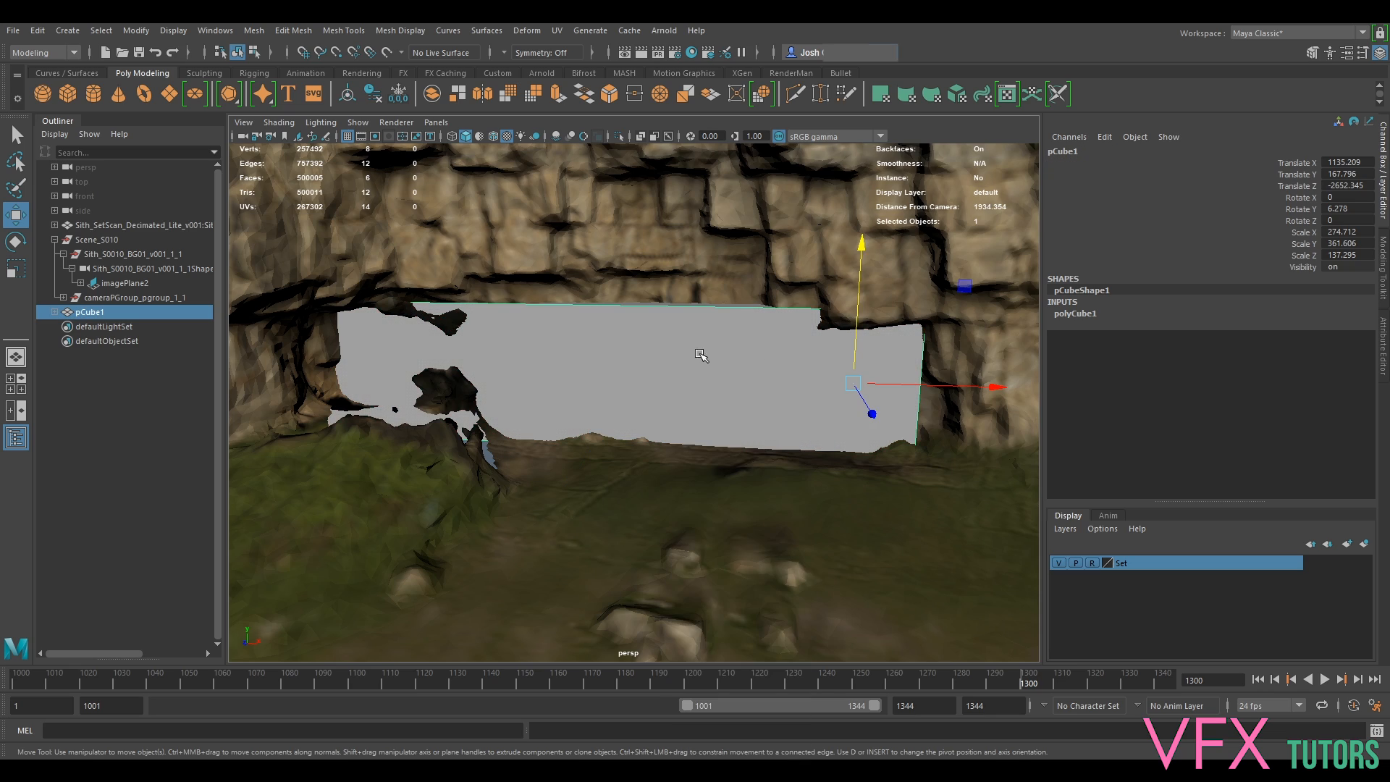
{"action": "mouse_move", "coordinate": [811, 405]}
{"action": "left_mouse_down", "text": "alt"}
{"action": "mouse_move", "coordinate": [794, 406]}
{"action": "mouse_move", "coordinate": [807, 395]}
{"action": "mouse_move", "coordinate": [824, 427]}
{"action": "left_mouse_up", "text": "alt"}
{"action": "right_click_drag", "start_coordinate": [764, 355], "coordinate": [765, 393]}
{"action": "left_click", "coordinate": [757, 365]}
{"action": "mouse_move", "coordinate": [616, 323]}
{"action": "left_mouse_down"}
{"action": "mouse_move", "coordinate": [622, 313]}
{"action": "mouse_move", "coordinate": [629, 330]}
{"action": "left_mouse_up"}
{"action": "left_click_drag", "start_coordinate": [734, 407], "coordinate": [697, 379], "text": "alt"}
{"action": "left_click_drag", "start_coordinate": [539, 384], "coordinate": [586, 393], "text": "alt"}
{"action": "right_click_drag", "start_coordinate": [702, 356], "coordinate": [709, 392]}
{"action": "right_click_drag", "start_coordinate": [792, 355], "coordinate": [866, 335]}
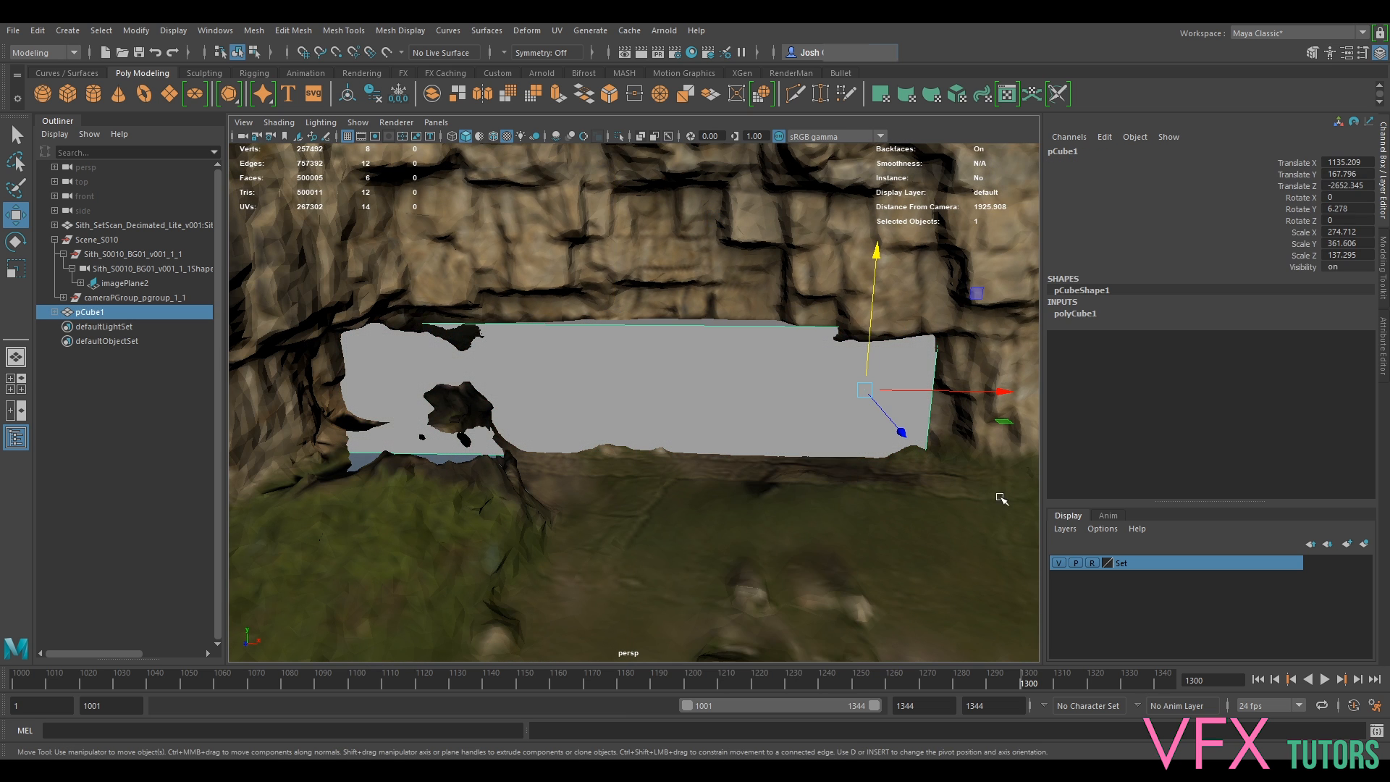
Hide the Set layer and extrude the block's large front and back faces together.
{"action": "left_click", "coordinate": [1057, 563]}
{"action": "left_click_drag", "start_coordinate": [833, 366], "coordinate": [524, 304], "text": "alt"}
{"action": "right_click_drag", "start_coordinate": [524, 304], "coordinate": [534, 348]}
{"action": "left_click", "coordinate": [454, 355]}
{"action": "left_click_drag", "start_coordinate": [454, 355], "coordinate": [661, 363], "text": "alt"}
{"action": "left_click", "coordinate": [655, 351], "text": "shift"}
{"action": "key", "text": "ctrl+e"}
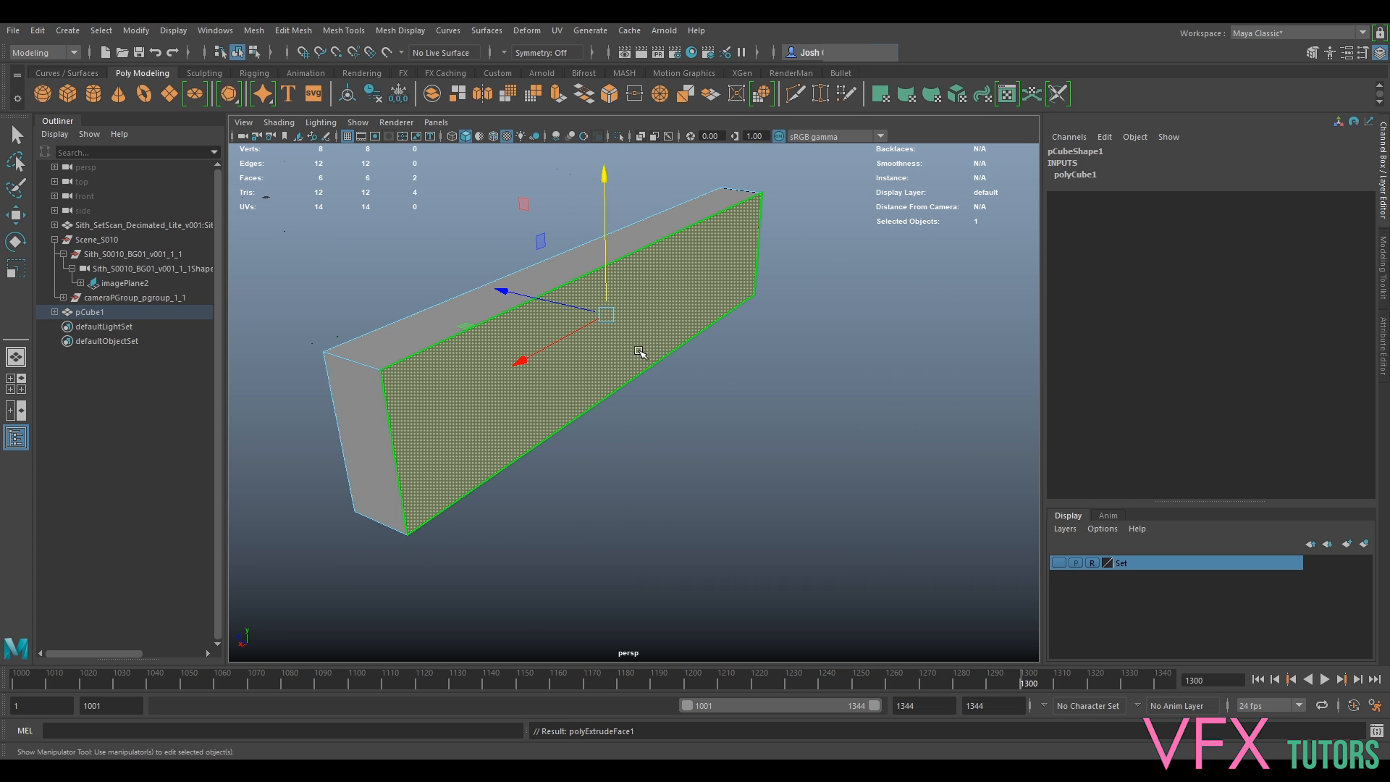
Scale the extruded faces inward to about 0.883 in X and 0.849 in Y, and lower them to about Y 155.
{"action": "left_click_drag", "start_coordinate": [566, 403], "coordinate": [753, 395], "text": "alt"}
{"action": "left_click_drag", "start_coordinate": [564, 374], "coordinate": [586, 209], "text": "alt"}
{"action": "key", "text": "ctrl+z"}
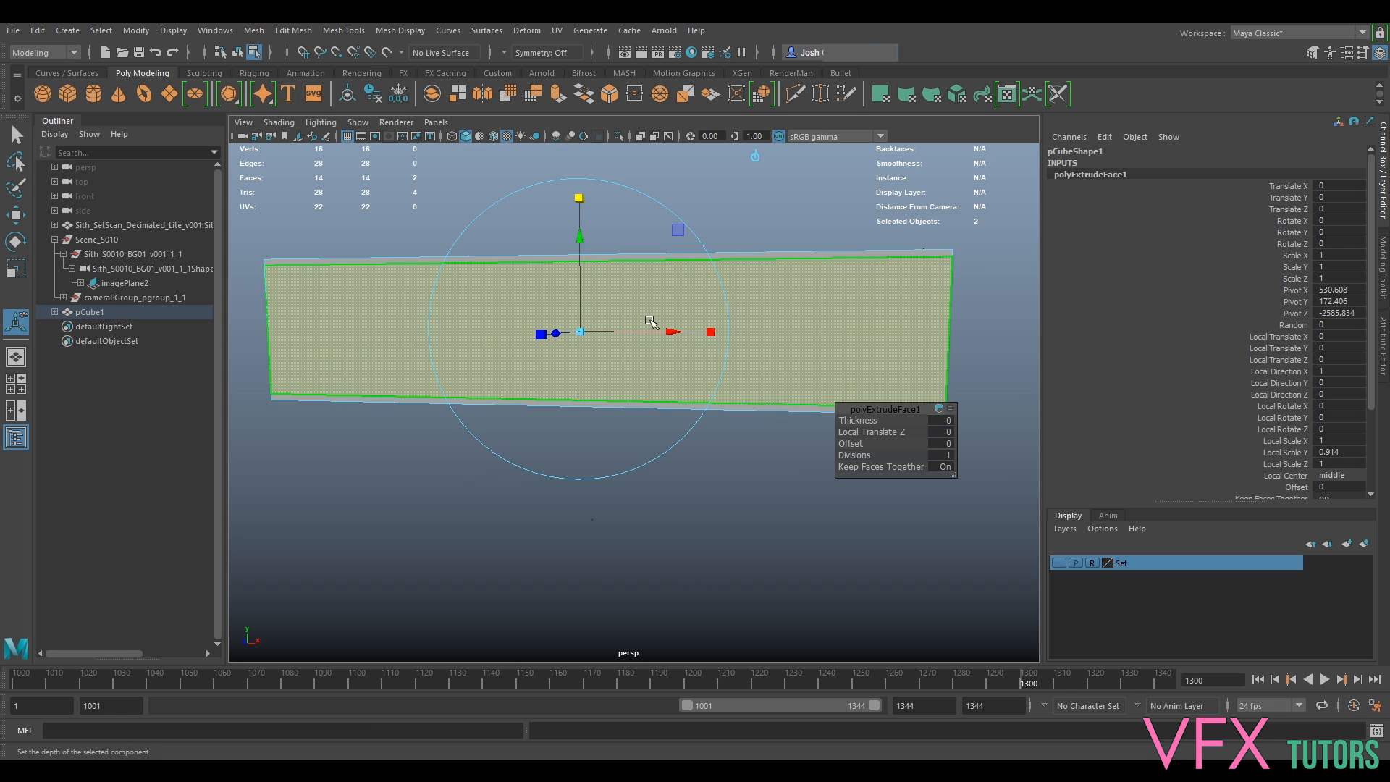
{"action": "left_click_drag", "start_coordinate": [707, 332], "coordinate": [687, 334]}
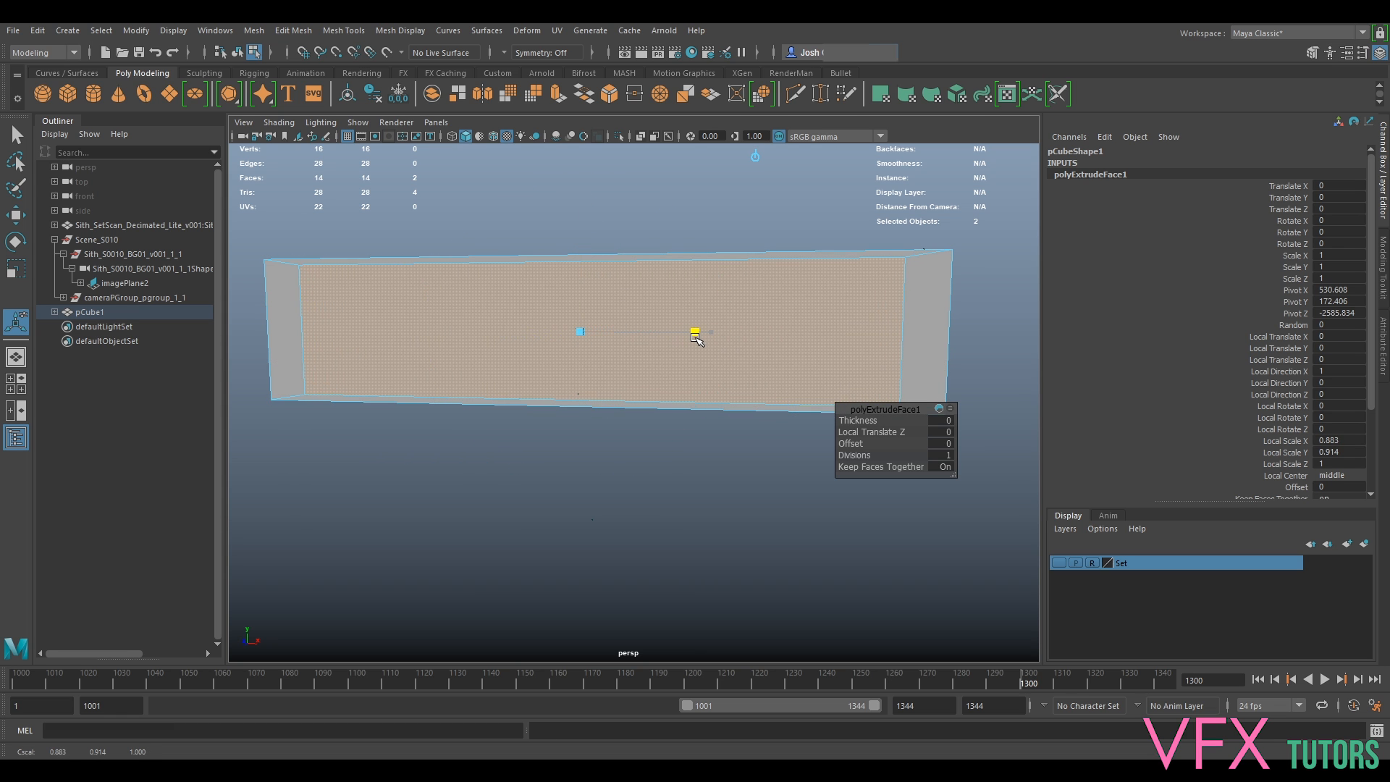
{"action": "left_click_drag", "start_coordinate": [579, 208], "coordinate": [579, 207]}
{"action": "key", "text": "w"}
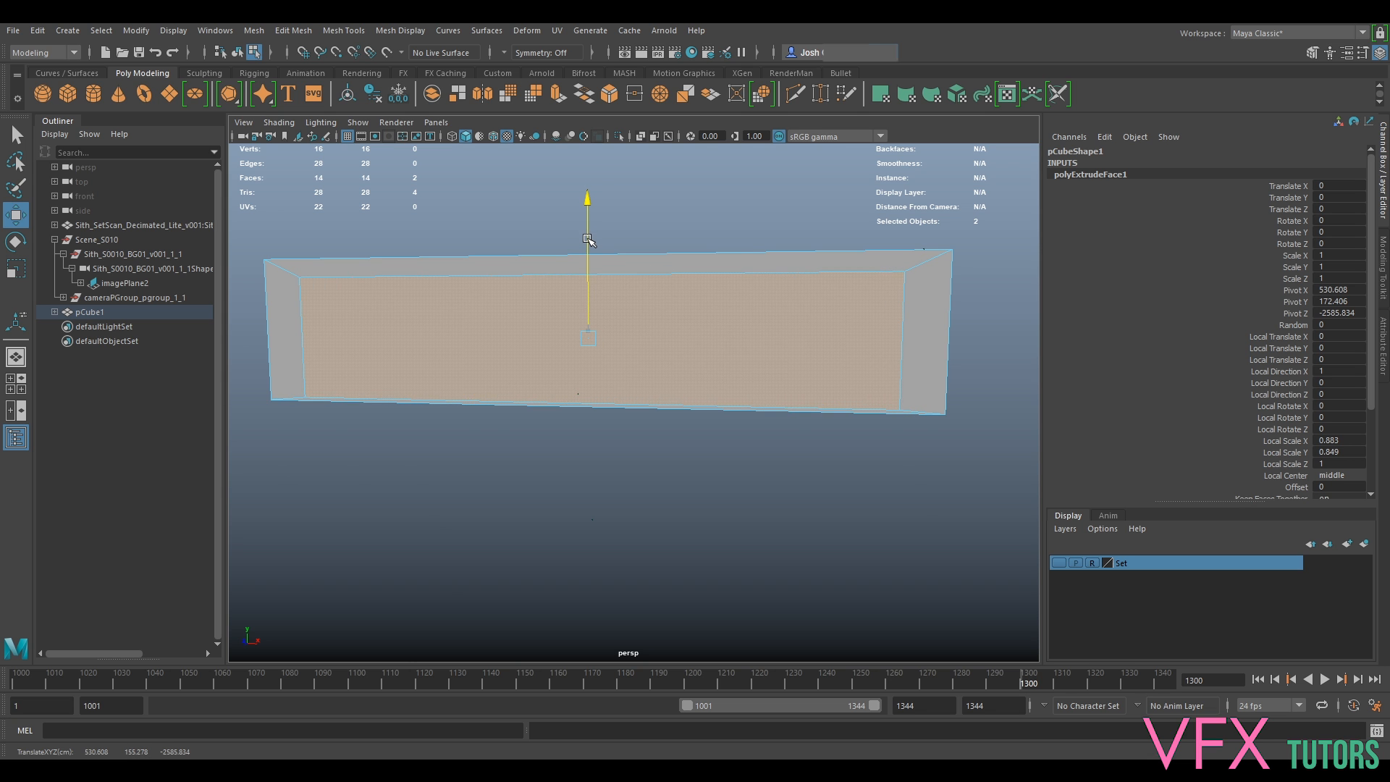
Delete the inset front and back faces and bridge the two open edge loops to form a hollow frame.
{"action": "left_click_drag", "start_coordinate": [757, 308], "coordinate": [593, 347], "text": "alt"}
{"action": "key", "text": "Delete"}
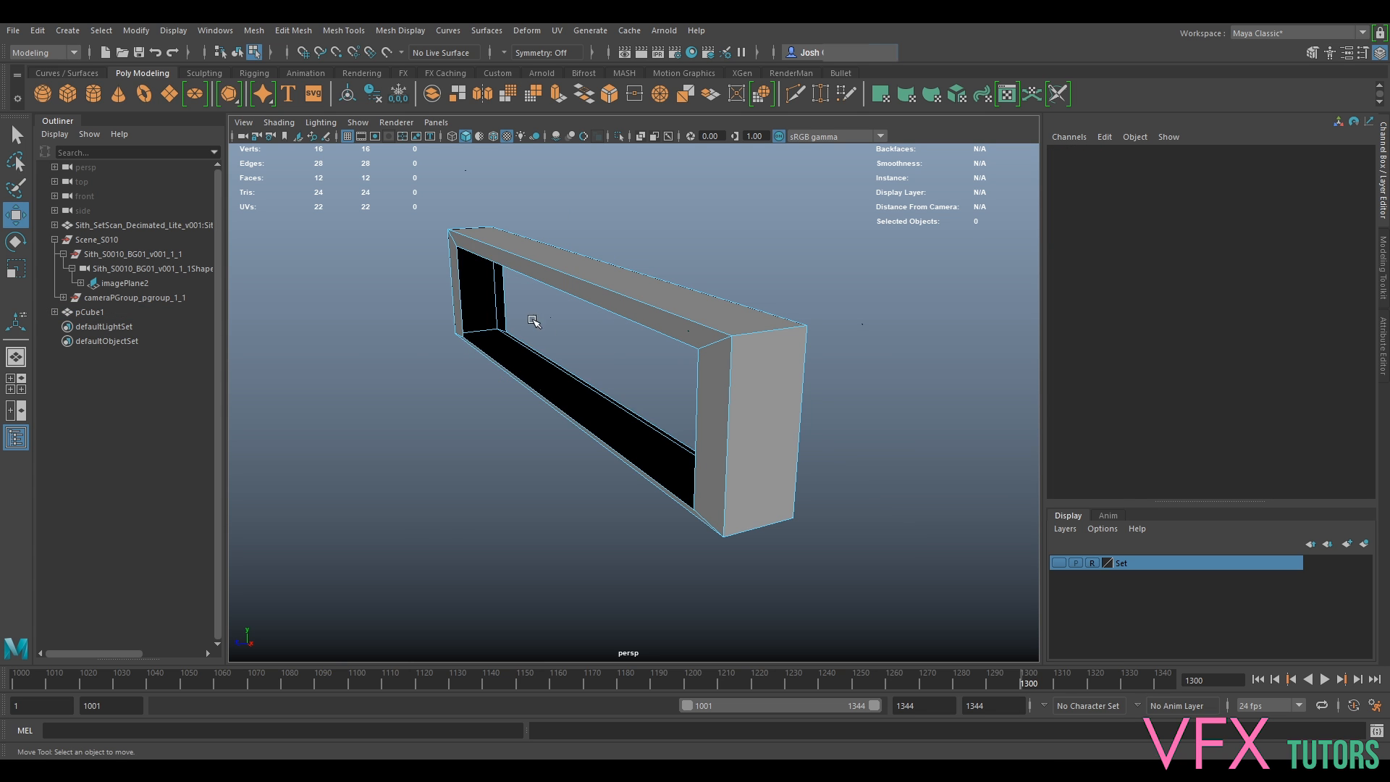
{"action": "right_click", "coordinate": [472, 297]}
{"action": "left_click", "coordinate": [476, 254]}
{"action": "left_click_drag", "start_coordinate": [475, 253], "coordinate": [438, 292], "text": "alt"}
{"action": "left_click", "coordinate": [334, 335]}
{"action": "double_click", "coordinate": [348, 332]}
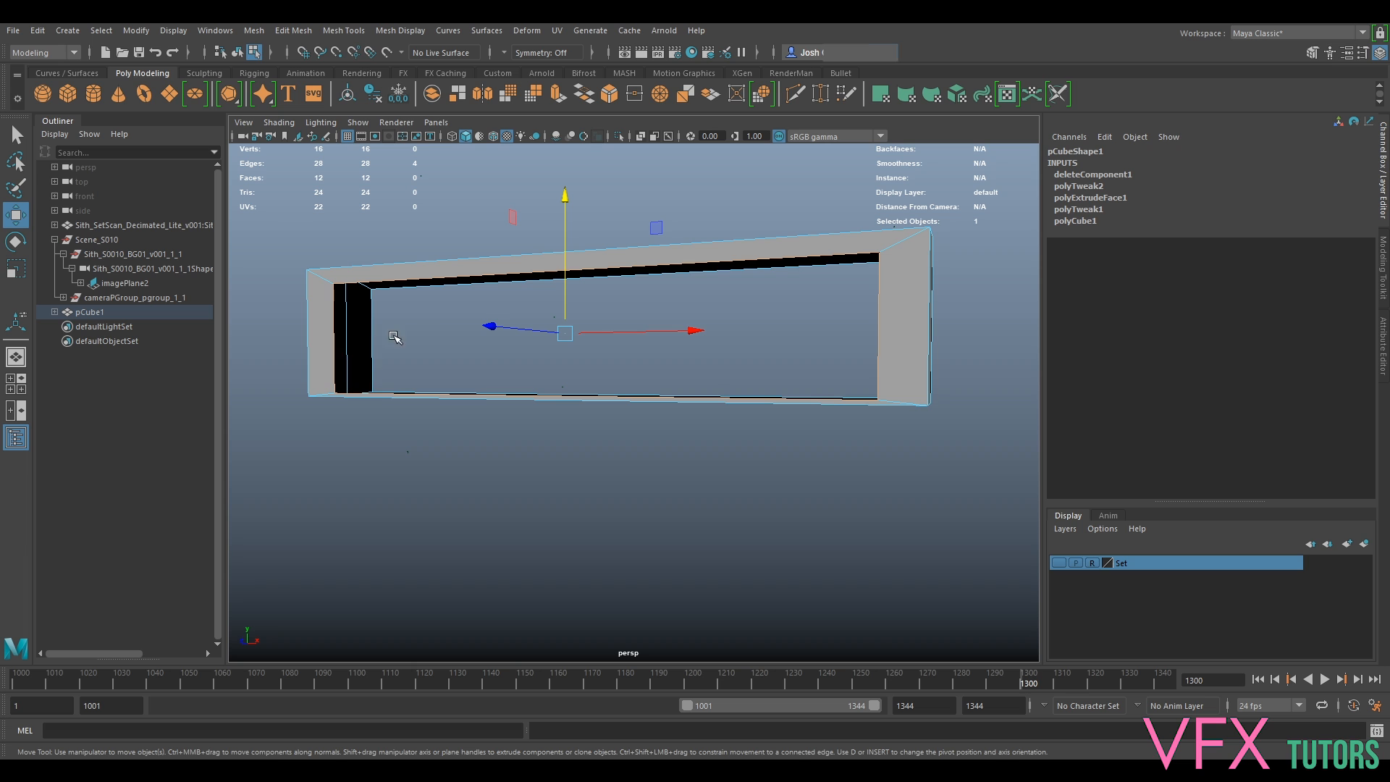
{"action": "double_click", "coordinate": [373, 327], "text": "shift"}
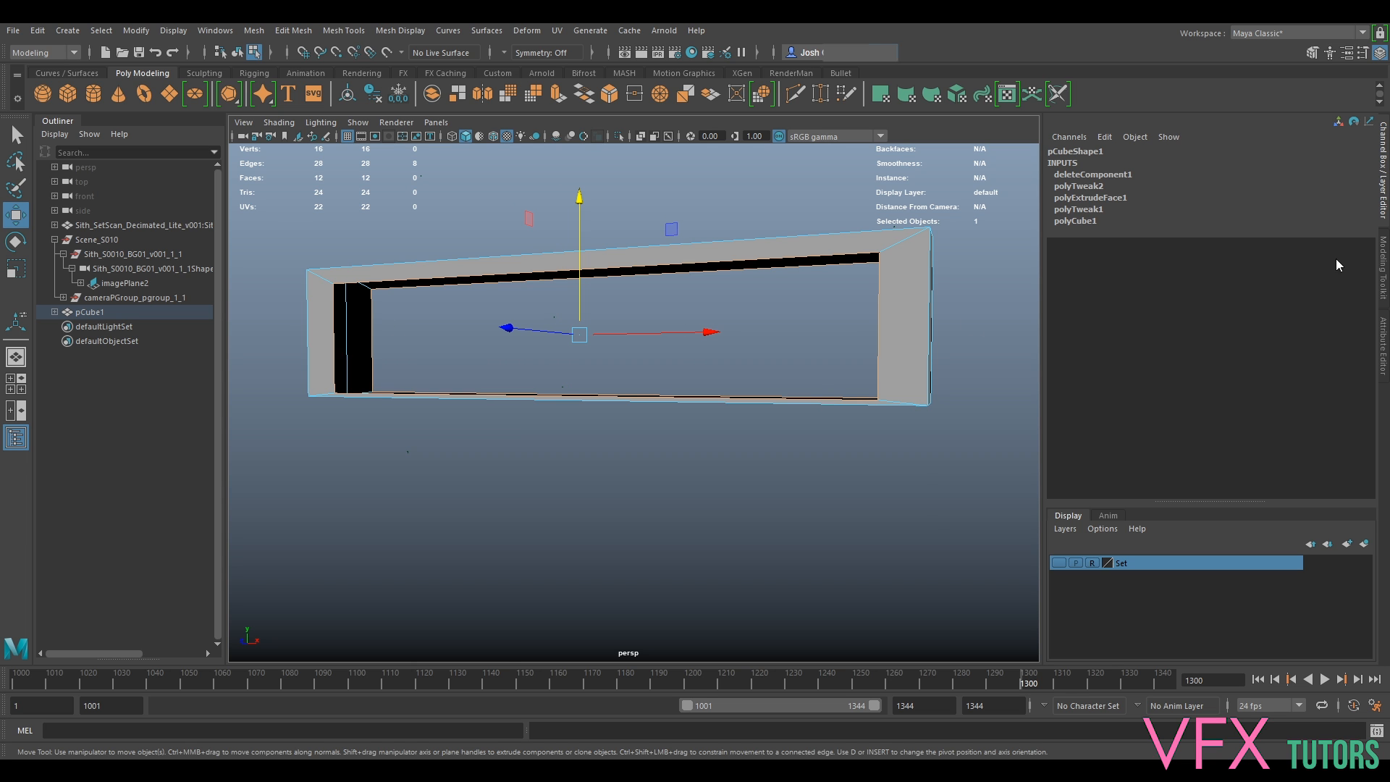
{"action": "left_click", "coordinate": [1382, 329]}
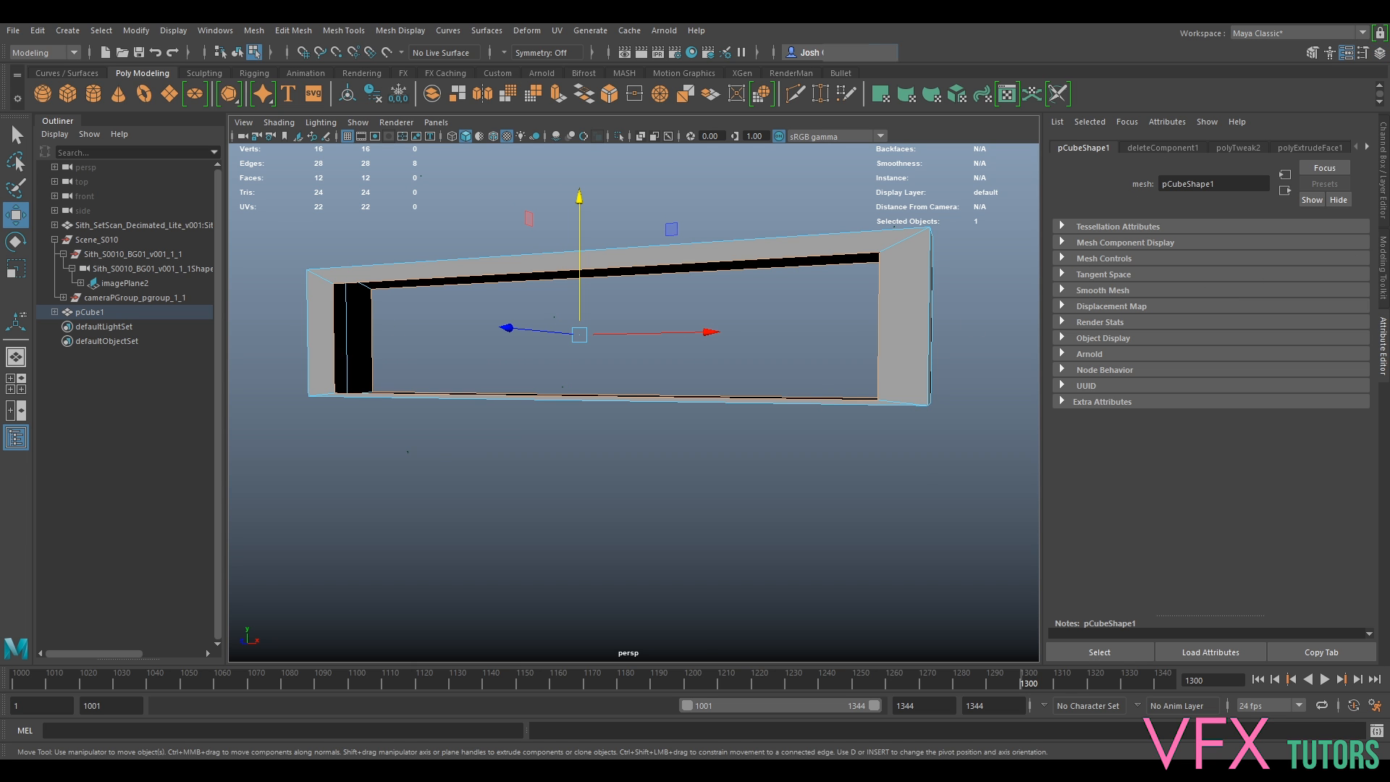
{"action": "left_click", "coordinate": [1383, 261]}
{"action": "left_click", "coordinate": [1248, 505]}
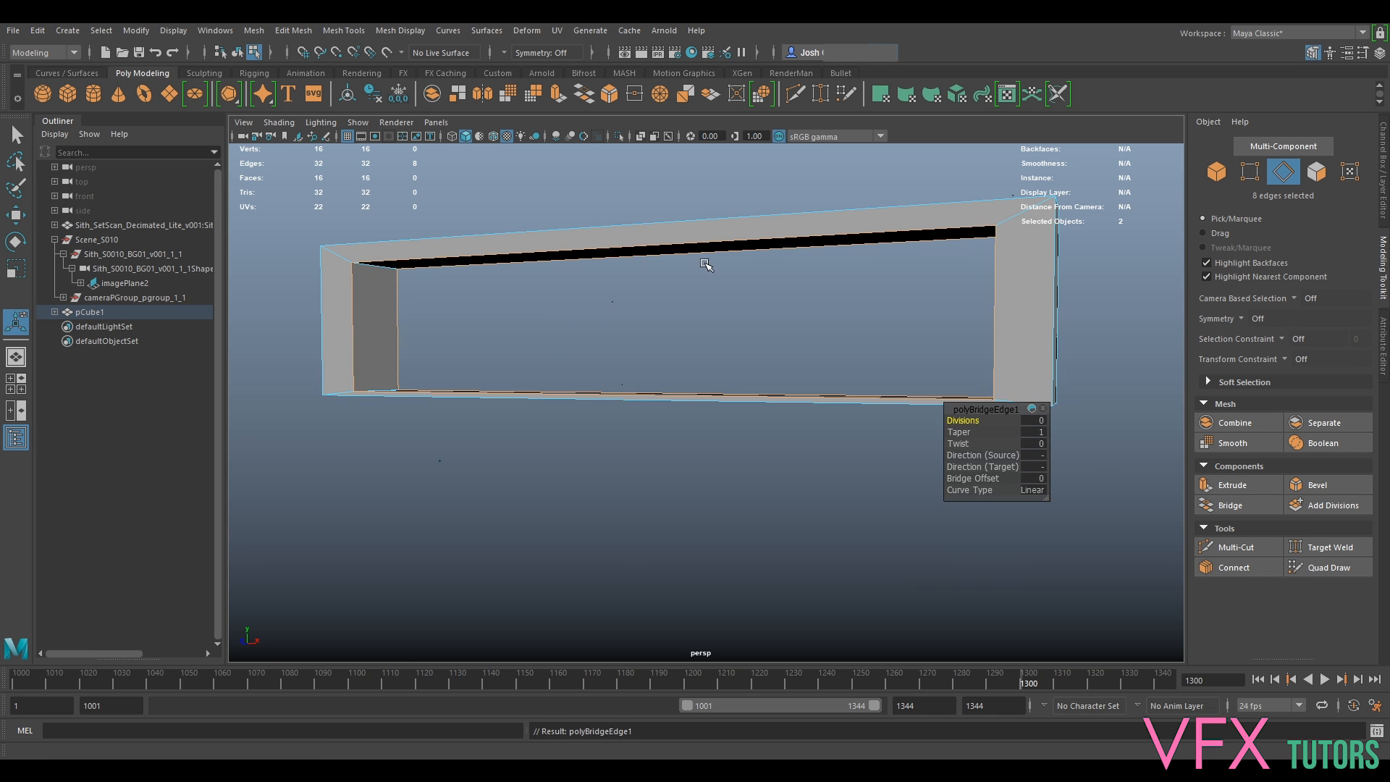
{"action": "left_click_drag", "start_coordinate": [706, 264], "coordinate": [698, 309], "text": "alt"}
{"action": "right_click_drag", "start_coordinate": [698, 310], "coordinate": [732, 286]}
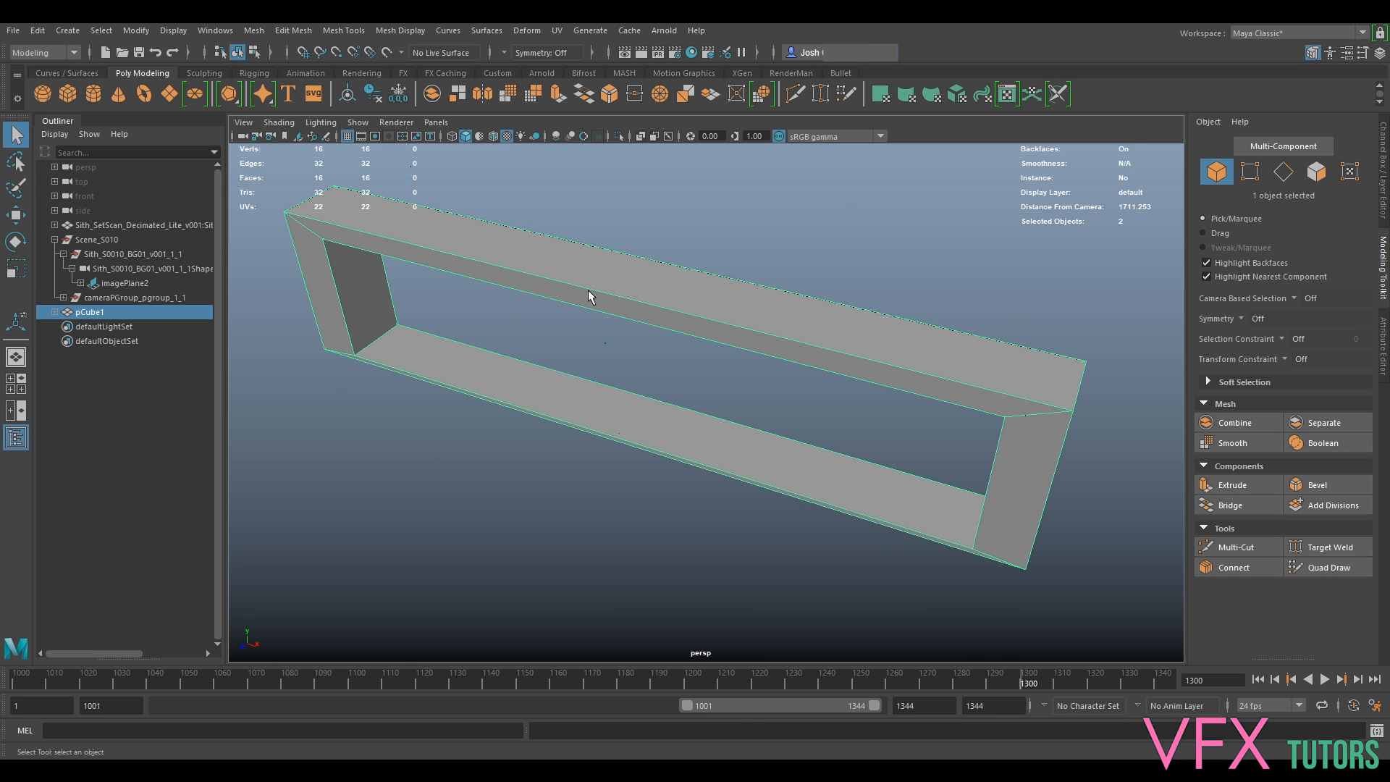
Show the Set layer to check the frame against the cave opening, and isolate the frame in the viewport.
{"action": "left_click", "coordinate": [1383, 197]}
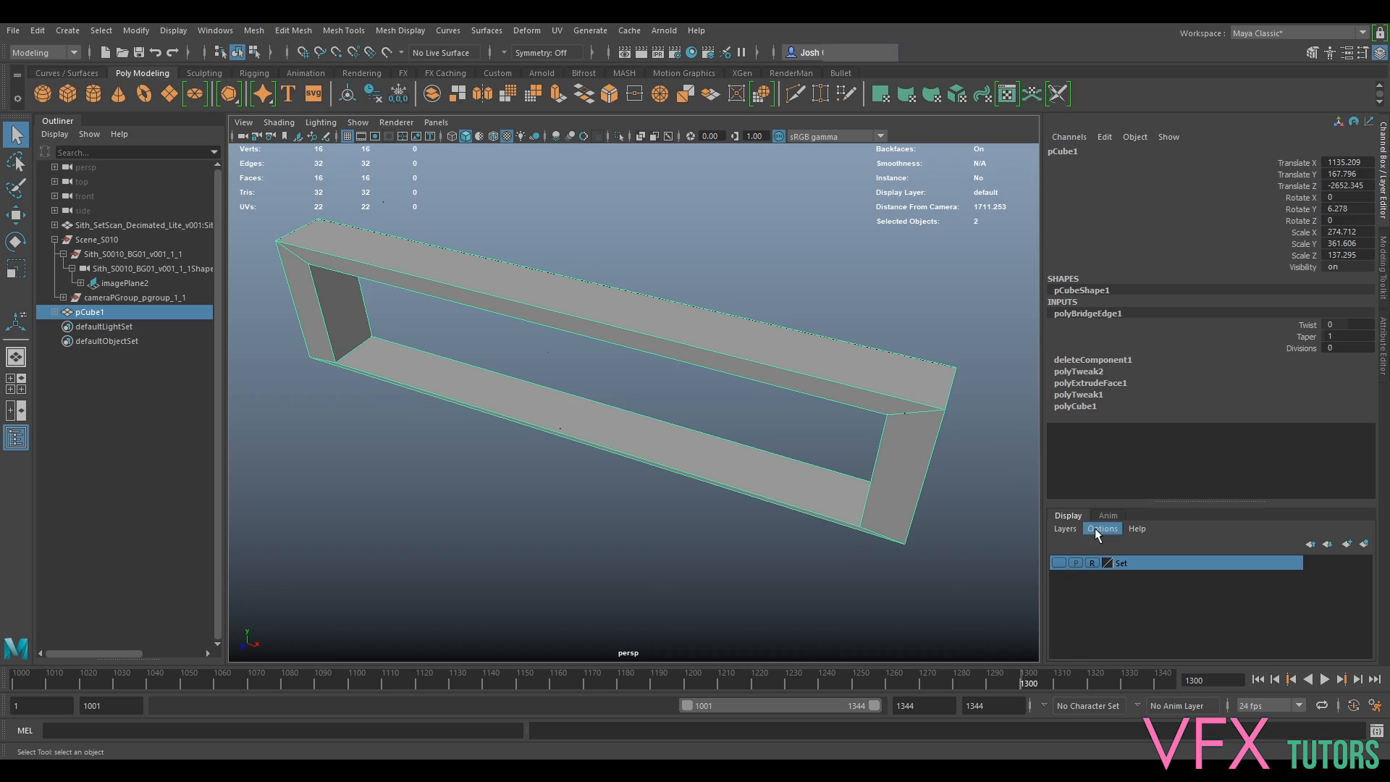
{"action": "left_click", "coordinate": [1058, 563]}
{"action": "left_click_drag", "start_coordinate": [647, 471], "coordinate": [692, 445], "text": "alt"}
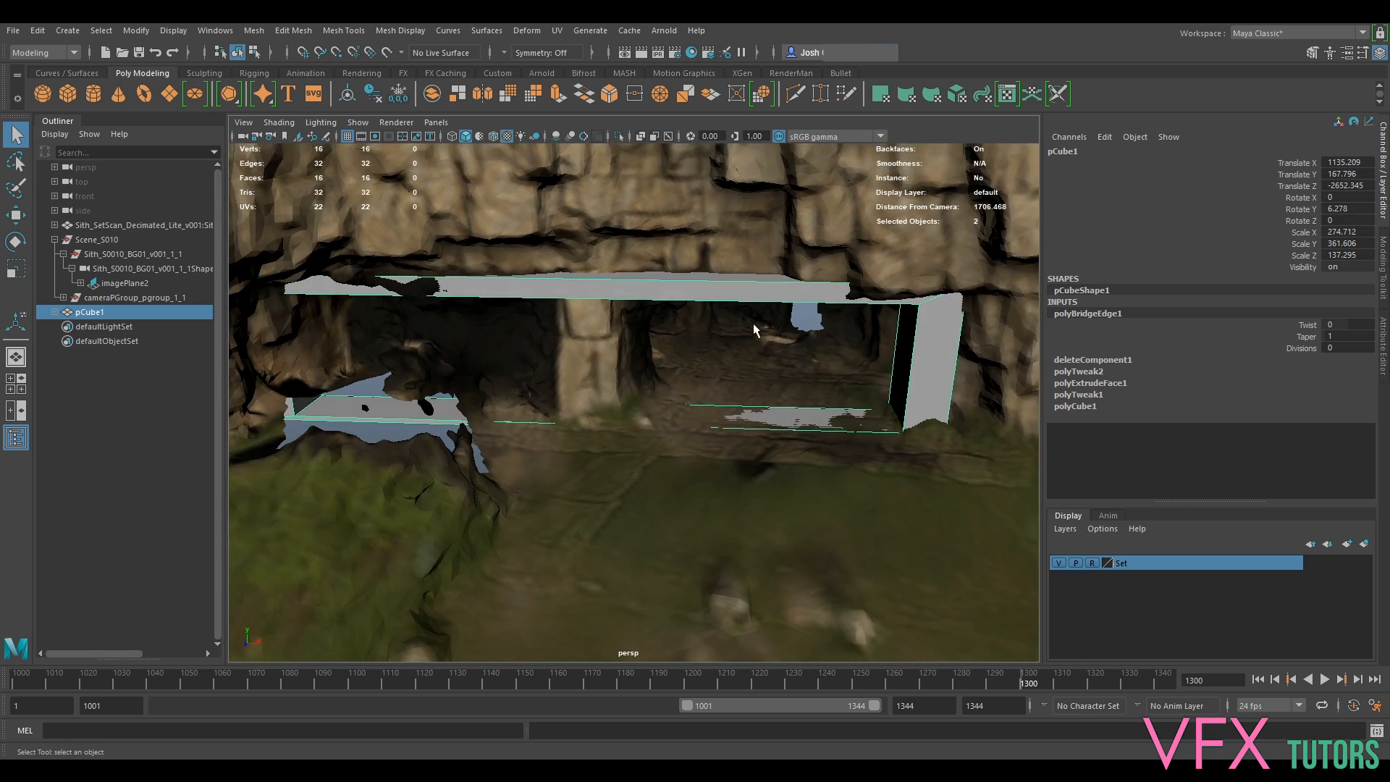
{"action": "key", "text": "ctrl+z"}
{"action": "left_click_drag", "start_coordinate": [540, 304], "coordinate": [550, 289], "text": "alt"}
{"action": "right_click_drag", "start_coordinate": [548, 288], "coordinate": [597, 254]}
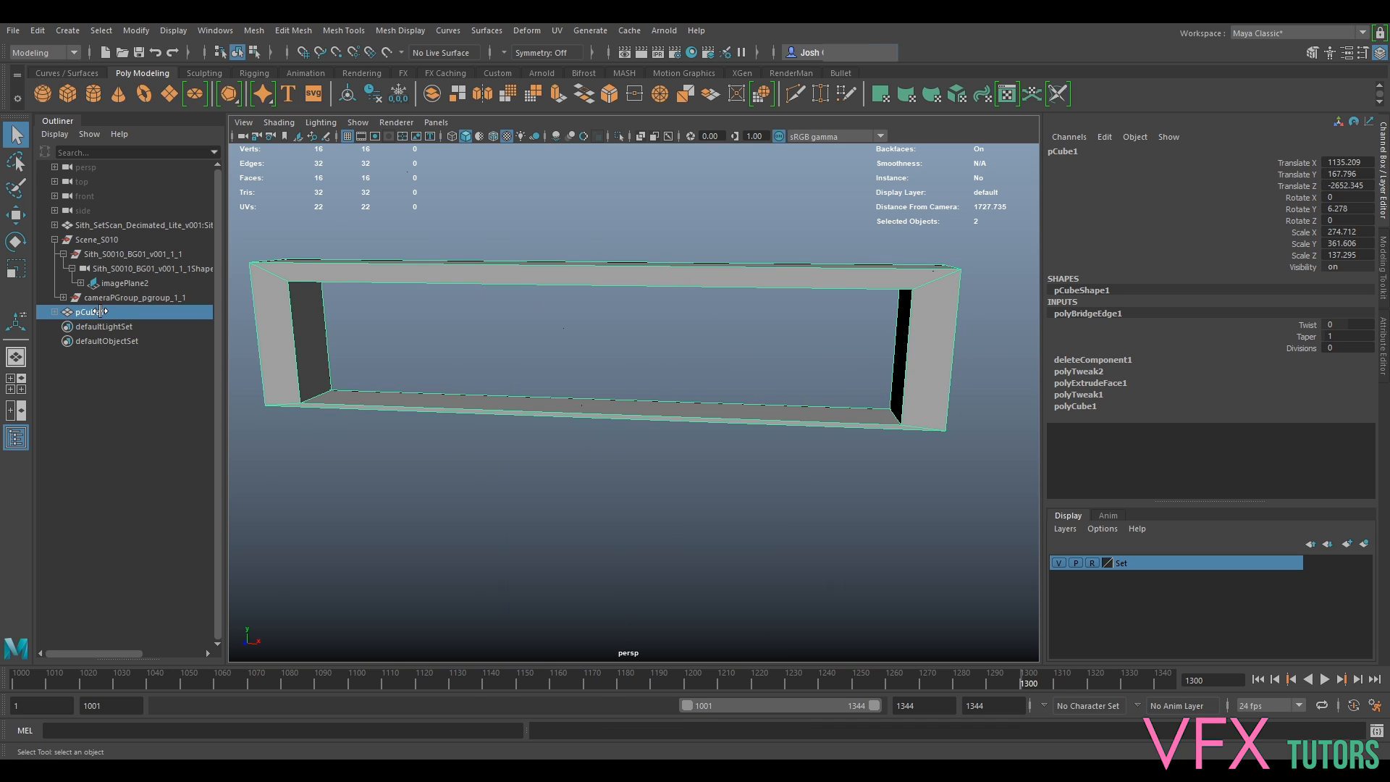
Rename the frame object as HangerDoor.
{"action": "double_click", "coordinate": [90, 312]}
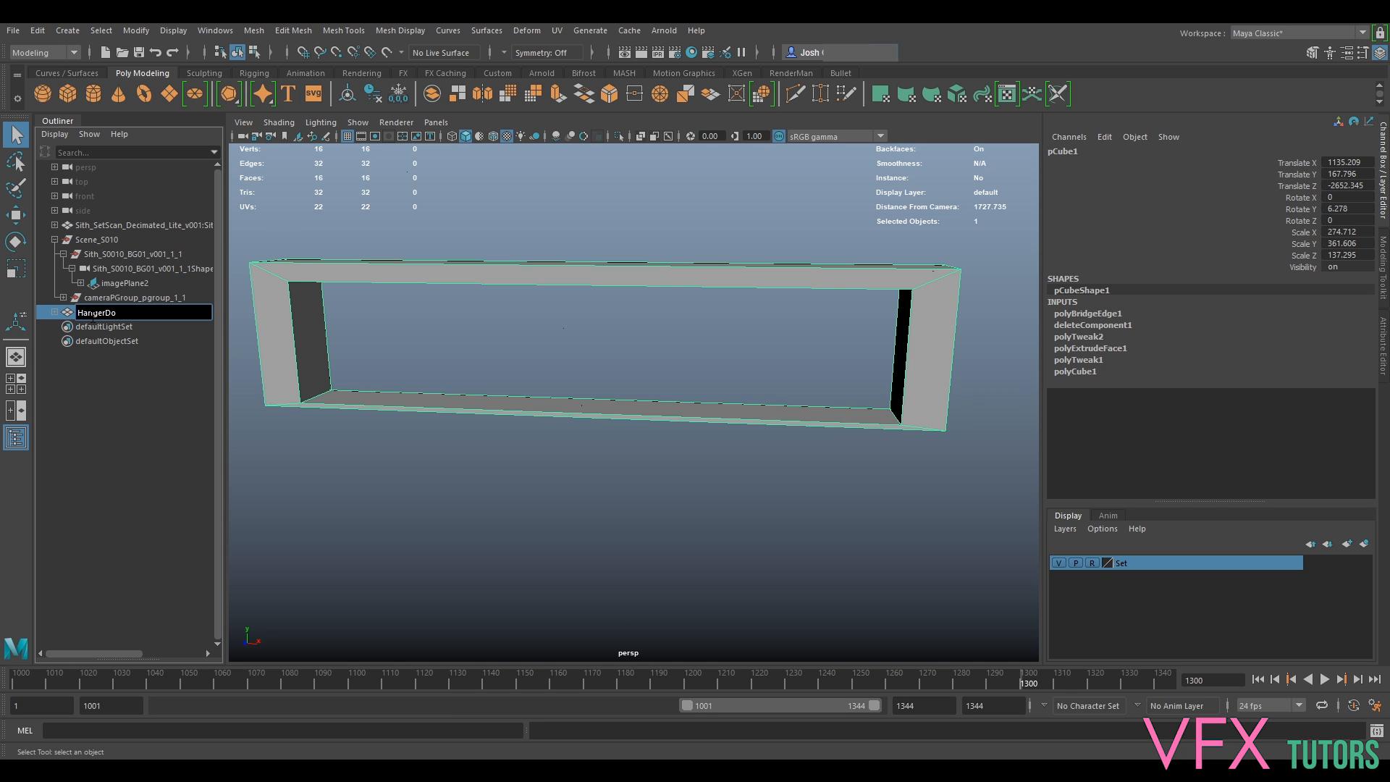
{"action": "key", "text": "Return"}
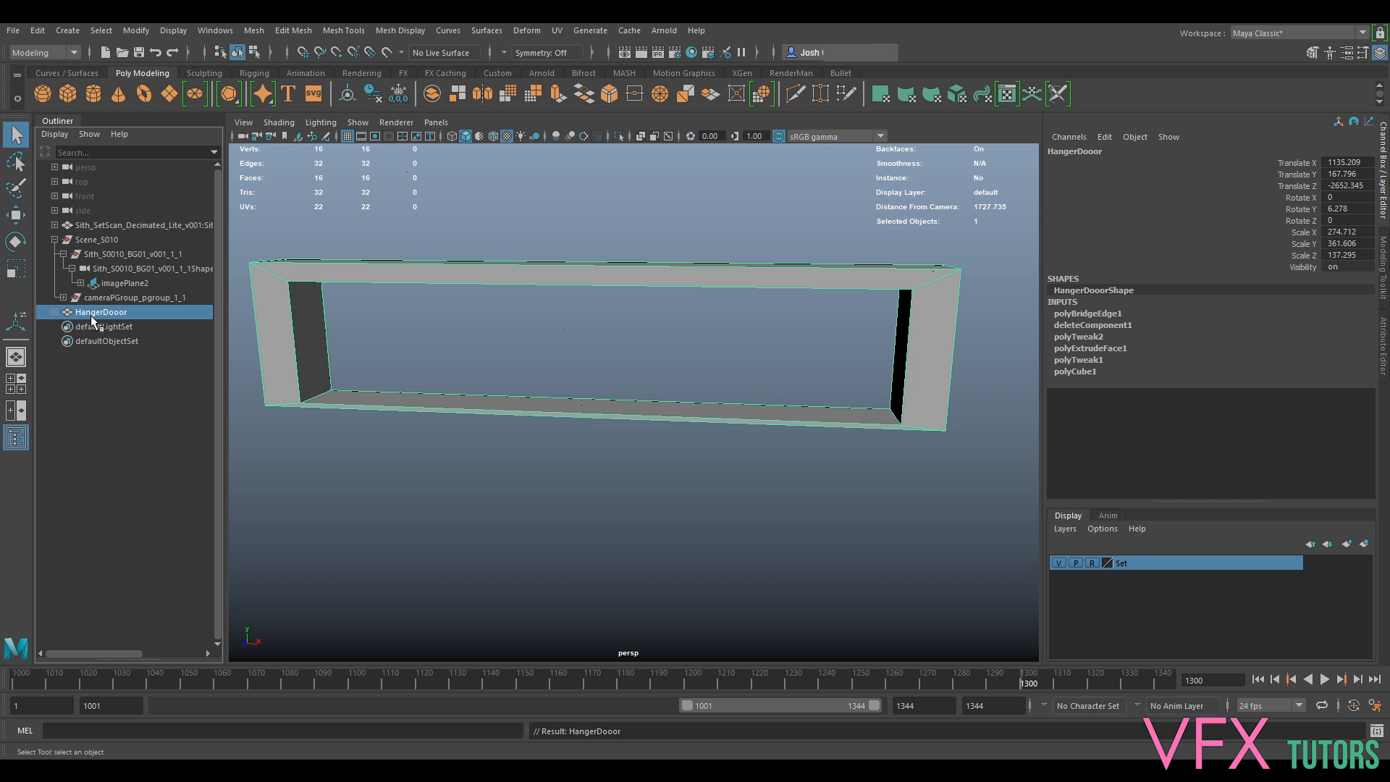
{"action": "double_click", "coordinate": [110, 311]}
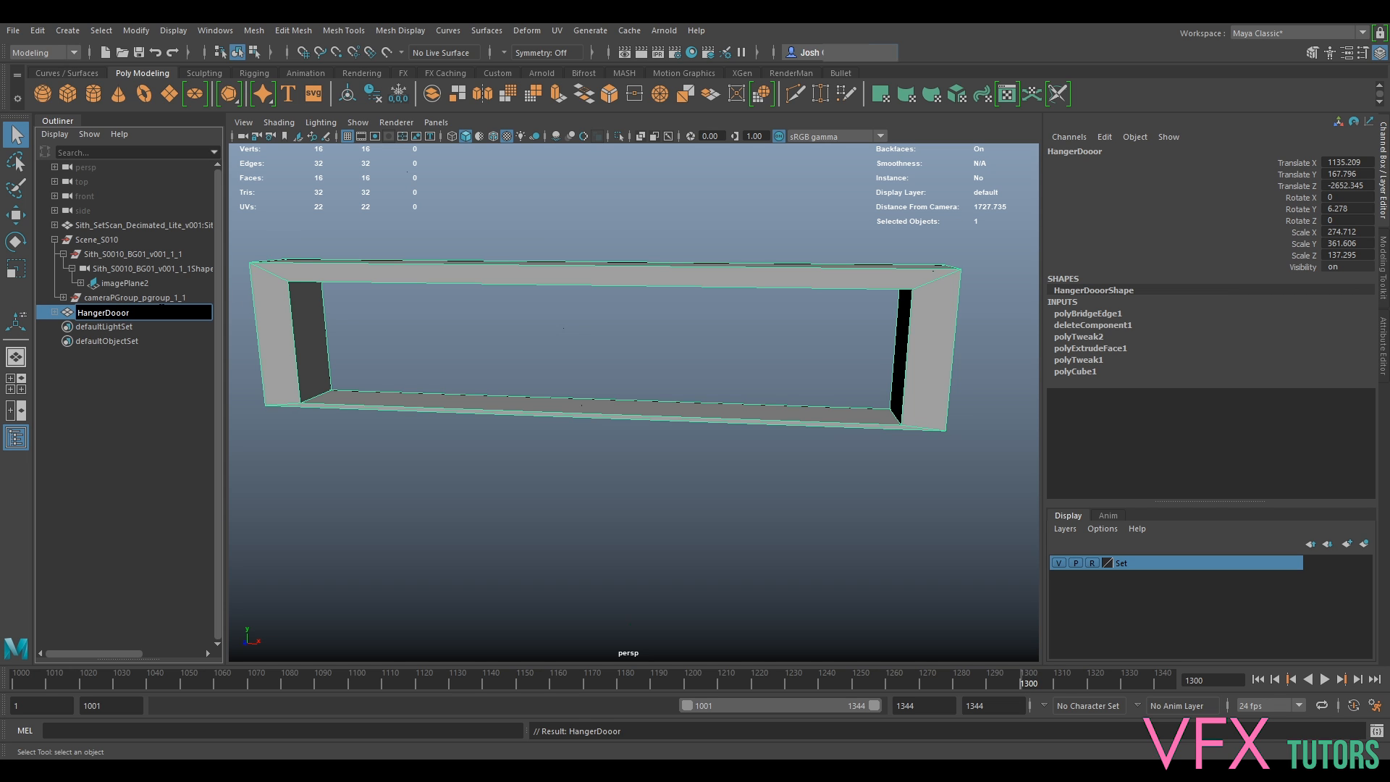
{"action": "key", "text": "Return"}
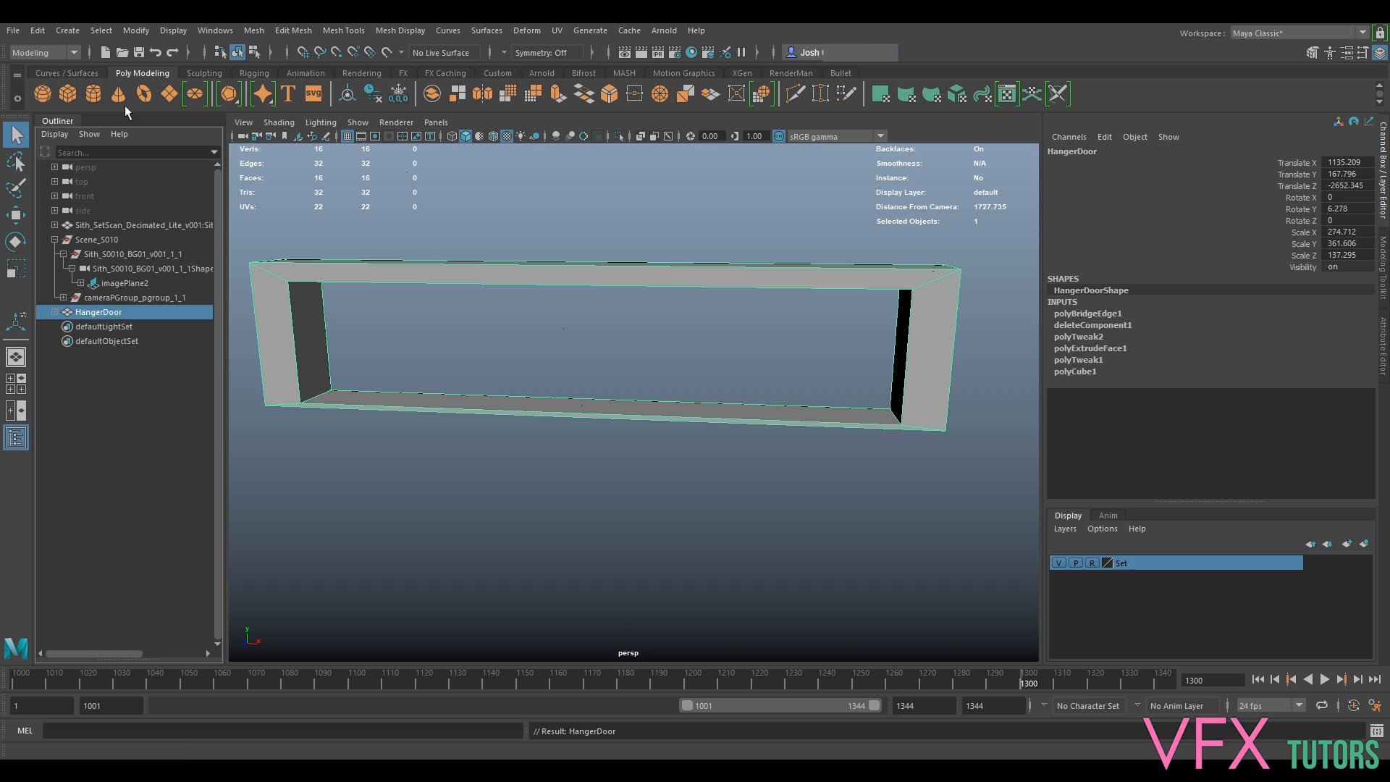
Create a cube, snap it to the frame's lower front corner and scale it uniformly to about 56.
{"action": "left_click", "coordinate": [68, 93]}
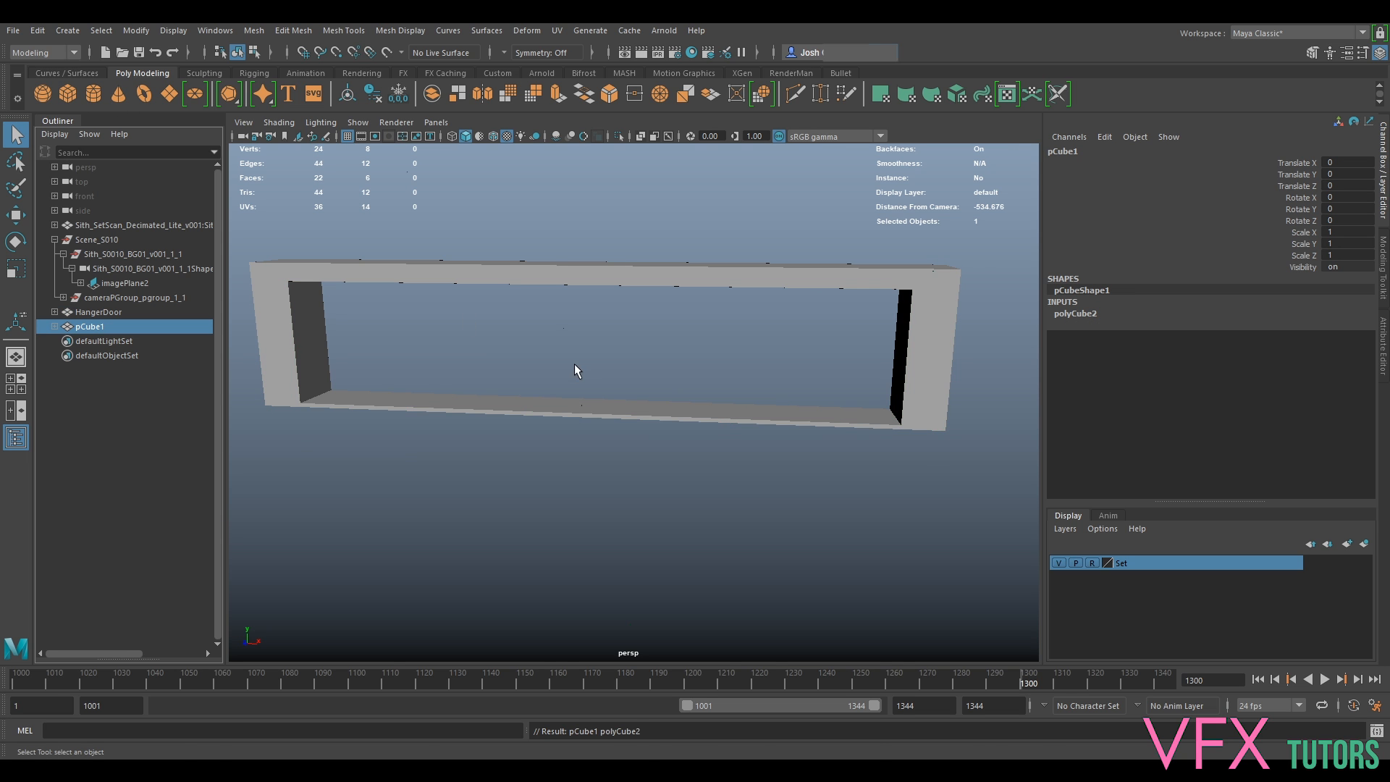
{"action": "key", "text": "w"}
{"action": "scroll", "coordinate": [577, 371], "scroll_direction": "down", "scroll_amount": 10}
{"action": "left_click_drag", "start_coordinate": [410, 504], "coordinate": [542, 406]}
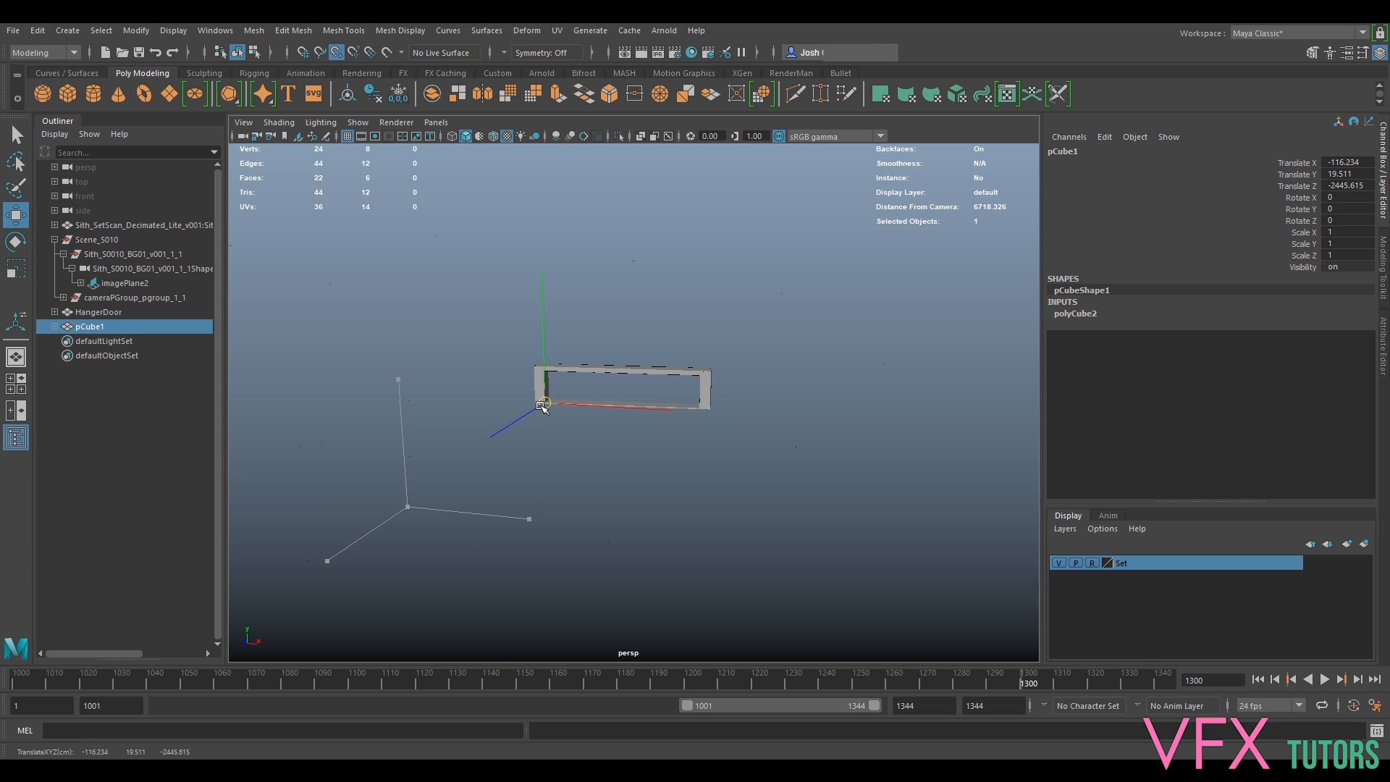
{"action": "key", "text": "r"}
{"action": "scroll", "coordinate": [597, 421], "scroll_direction": "up", "scroll_amount": 5}
{"action": "left_click_drag", "start_coordinate": [304, 406], "coordinate": [326, 398]}
Move the small cube to about Y 72 and Z -2486 so it sits inside the frame's lower corner.
{"action": "key", "text": "w"}
{"action": "left_click_drag", "start_coordinate": [483, 460], "coordinate": [437, 465], "text": "alt"}
{"action": "middle_click_drag", "start_coordinate": [437, 464], "coordinate": [622, 447], "text": "alt"}
{"action": "scroll", "coordinate": [622, 447], "scroll_direction": "up", "scroll_amount": 2}
{"action": "left_click_drag", "start_coordinate": [439, 377], "coordinate": [456, 374]}
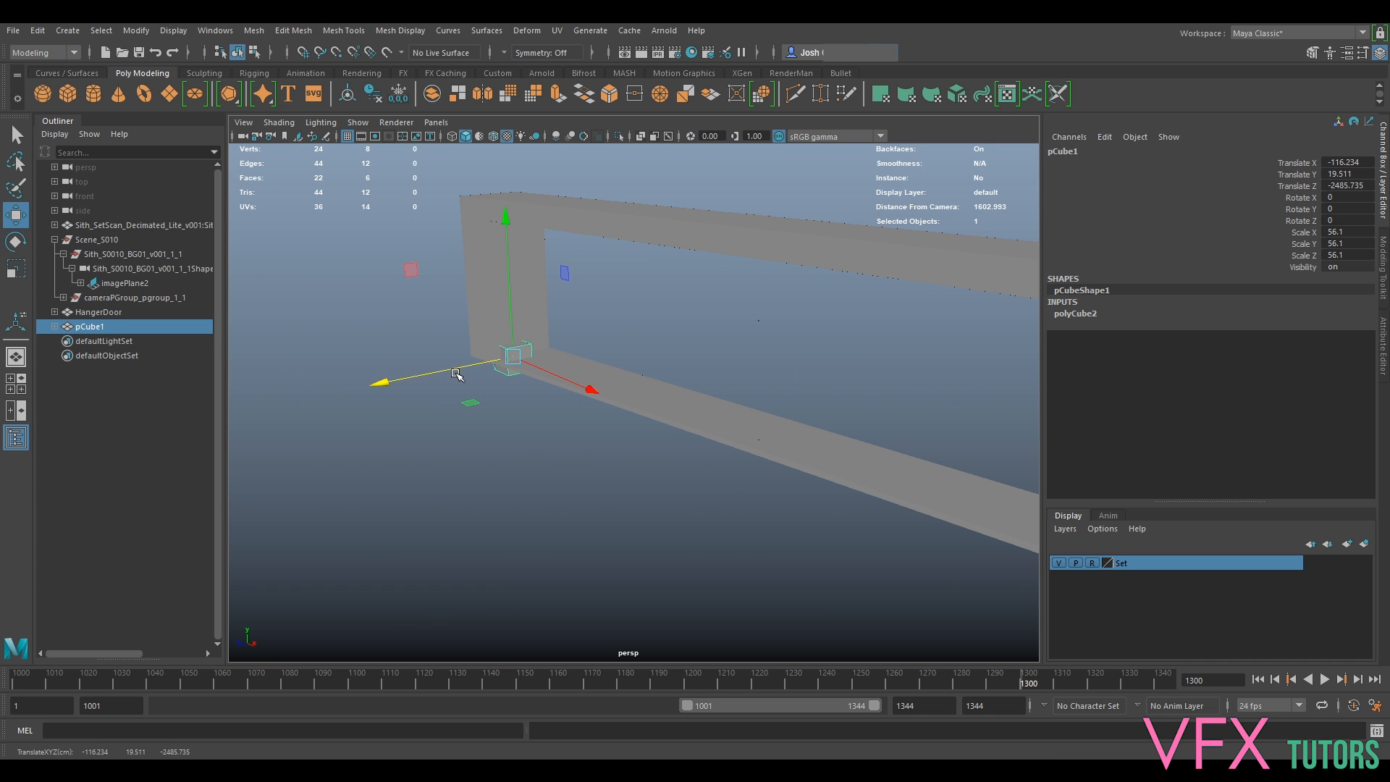
{"action": "left_click_drag", "start_coordinate": [515, 303], "coordinate": [512, 277]}
{"action": "left_click_drag", "start_coordinate": [513, 279], "coordinate": [592, 372], "text": "alt"}
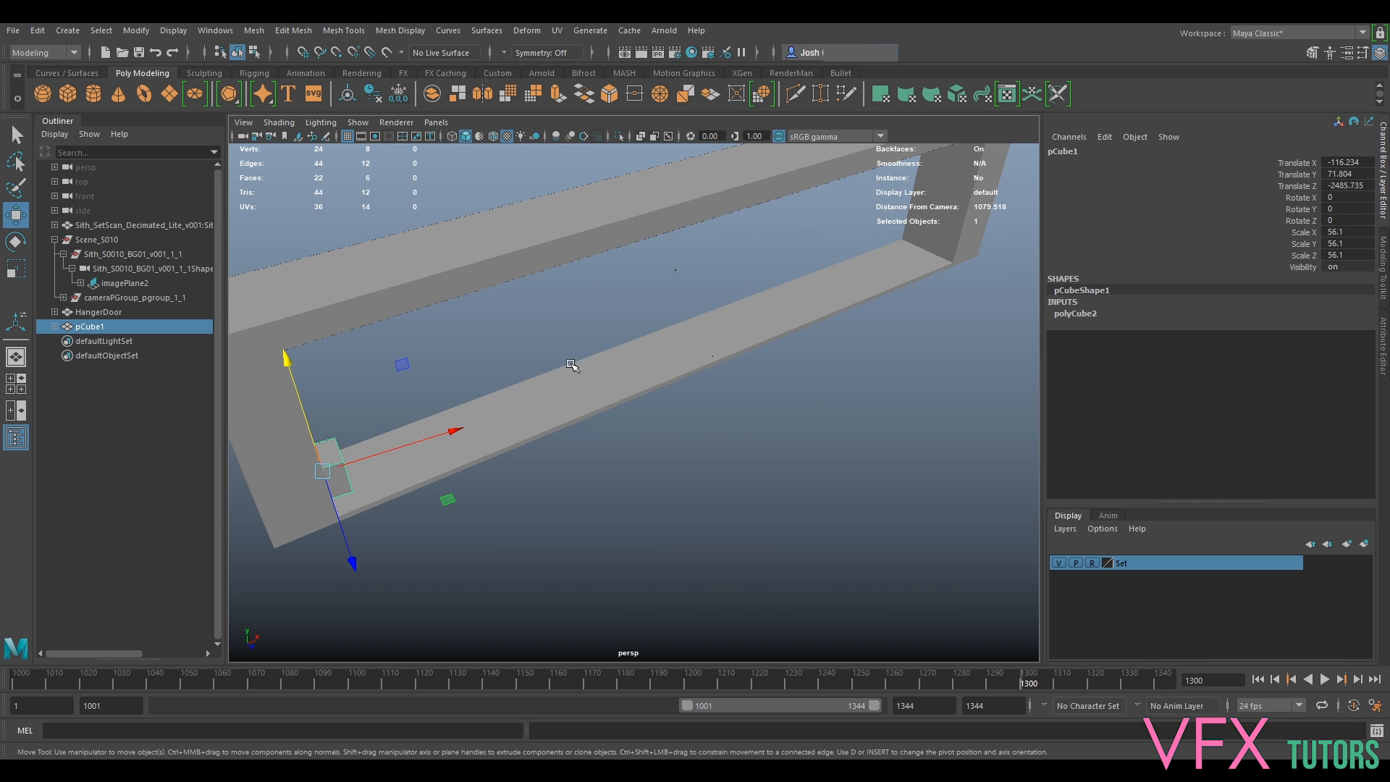
Stretch the cube into a long bar of about 1369 in X and rotate it to about 6.5 degrees in Y.
{"action": "key", "text": "r"}
{"action": "left_click_drag", "start_coordinate": [383, 444], "coordinate": [708, 394]}
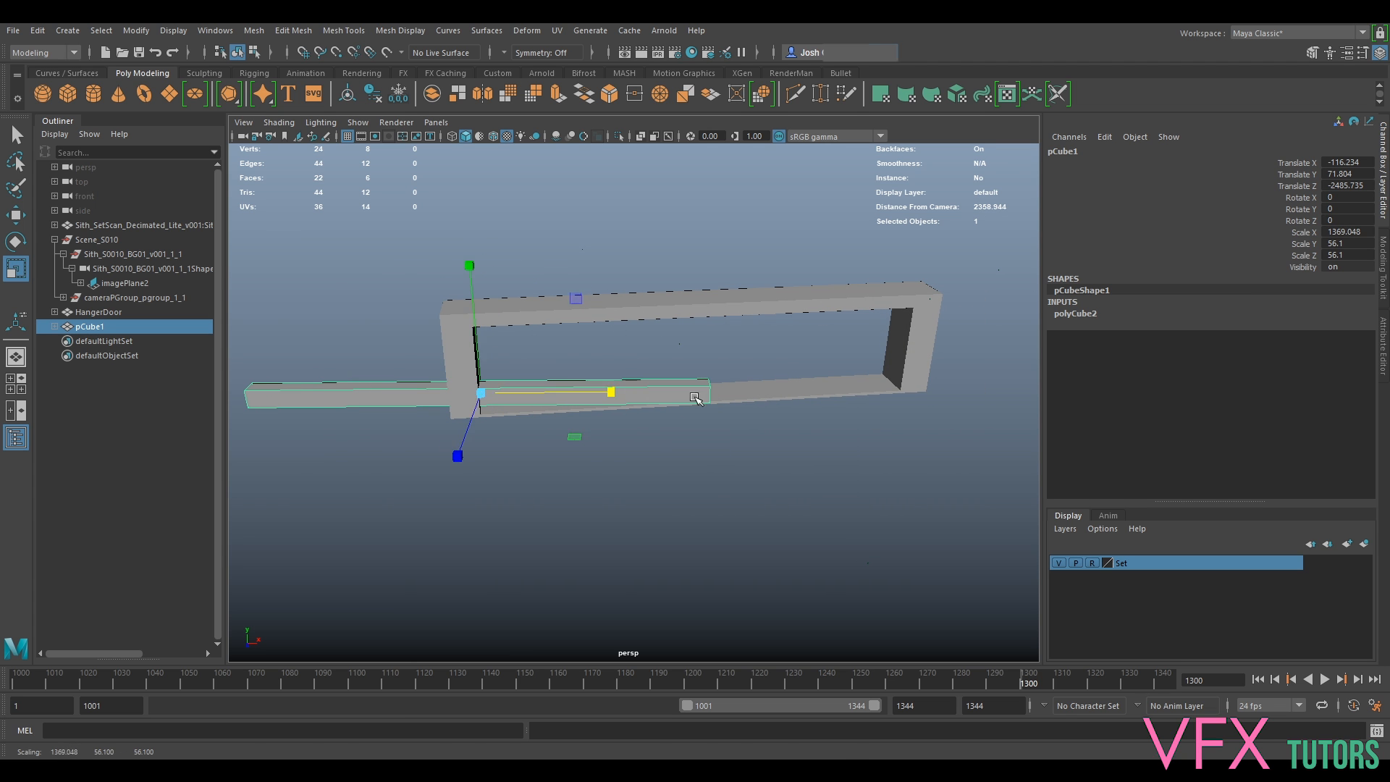
{"action": "key", "text": "e"}
{"action": "left_click_drag", "start_coordinate": [494, 445], "coordinate": [516, 452]}
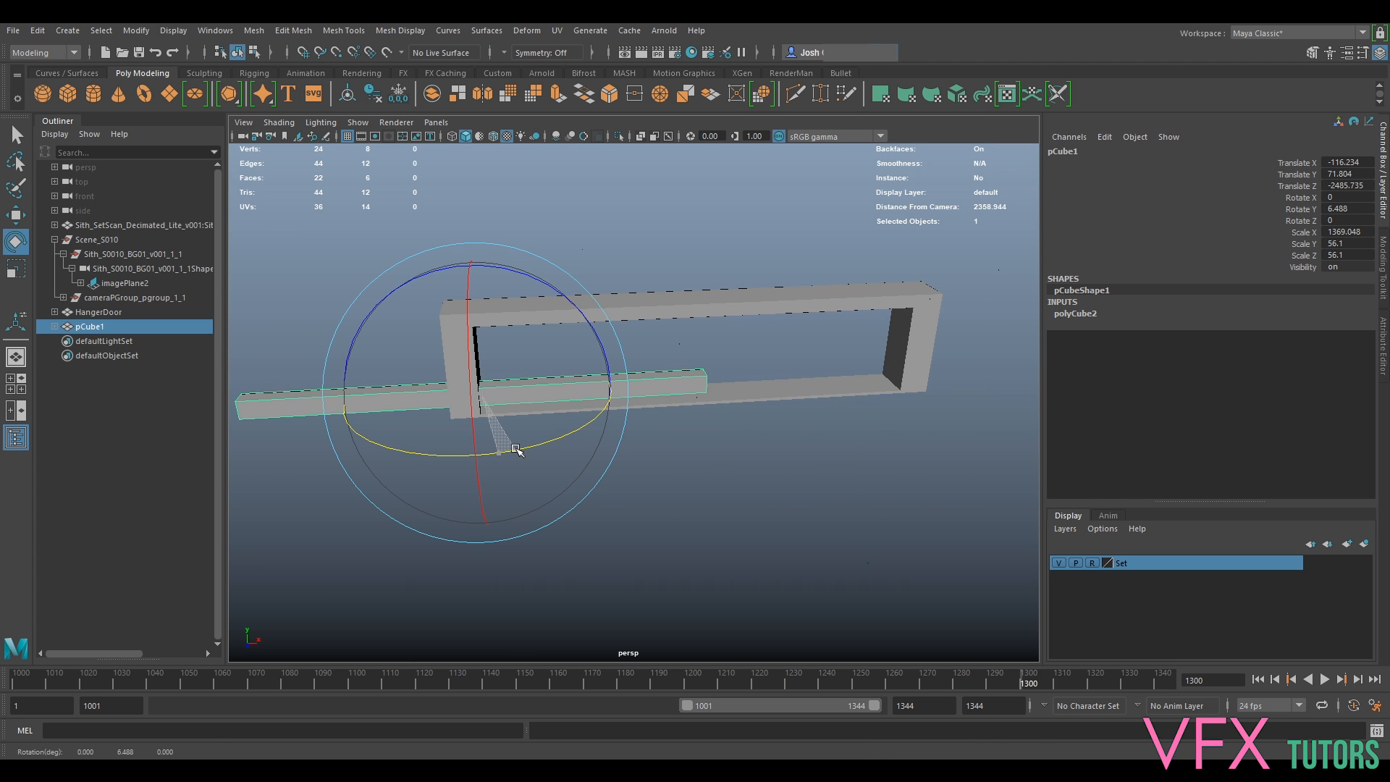
Move the bar to about X 499, Y 46, Z -2555 so it runs along the inside base of the frame.
{"action": "key", "text": "w"}
{"action": "left_click_drag", "start_coordinate": [529, 393], "coordinate": [750, 416]}
{"action": "scroll", "coordinate": [747, 416], "scroll_direction": "up", "scroll_amount": 6}
{"action": "left_click_drag", "start_coordinate": [669, 322], "coordinate": [727, 414]}
{"action": "left_click_drag", "start_coordinate": [637, 363], "coordinate": [626, 407]}
{"action": "key", "text": "e"}
{"action": "left_click_drag", "start_coordinate": [565, 501], "coordinate": [294, 537], "text": "alt"}
{"action": "middle_click_drag", "start_coordinate": [718, 414], "coordinate": [427, 330], "text": "alt"}
{"action": "scroll", "coordinate": [622, 343], "scroll_direction": "down", "scroll_amount": 5}
{"action": "left_click_drag", "start_coordinate": [713, 467], "coordinate": [646, 395], "text": "alt"}
Apply an Orient constraint from HangerDoor to the bar to match its rotation to the frame.
{"action": "left_click", "coordinate": [899, 248]}
{"action": "left_click", "coordinate": [544, 349], "text": "shift"}
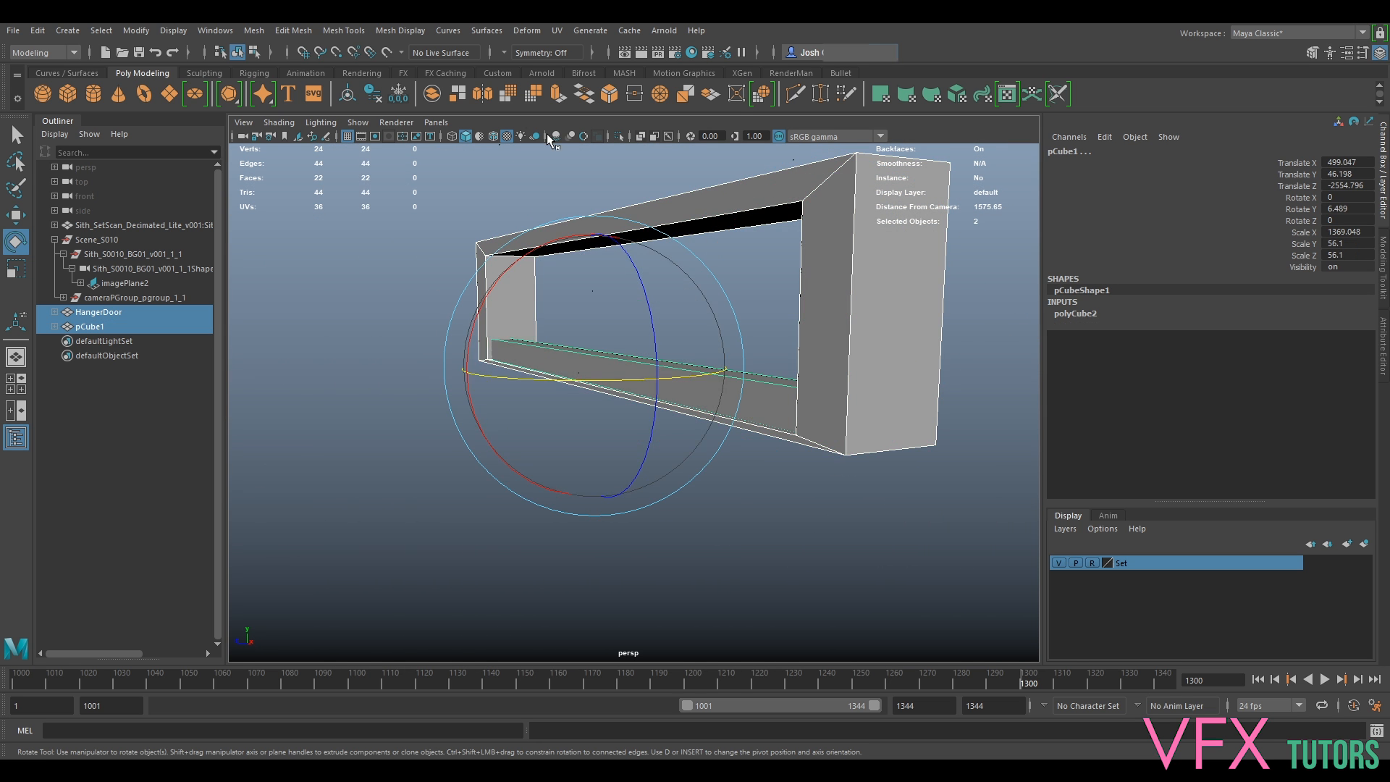
{"action": "left_click", "coordinate": [43, 52]}
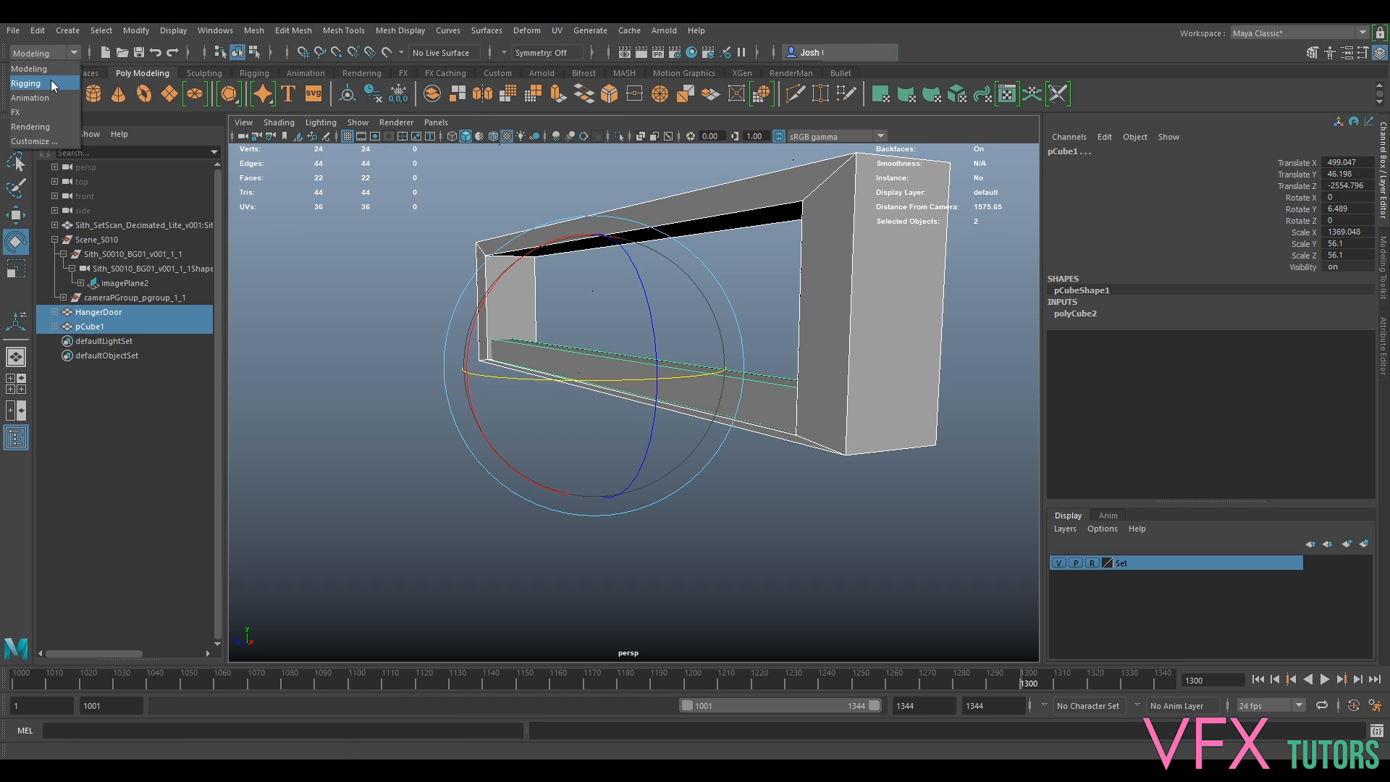
{"action": "left_click", "coordinate": [33, 93]}
{"action": "left_click", "coordinate": [409, 30]}
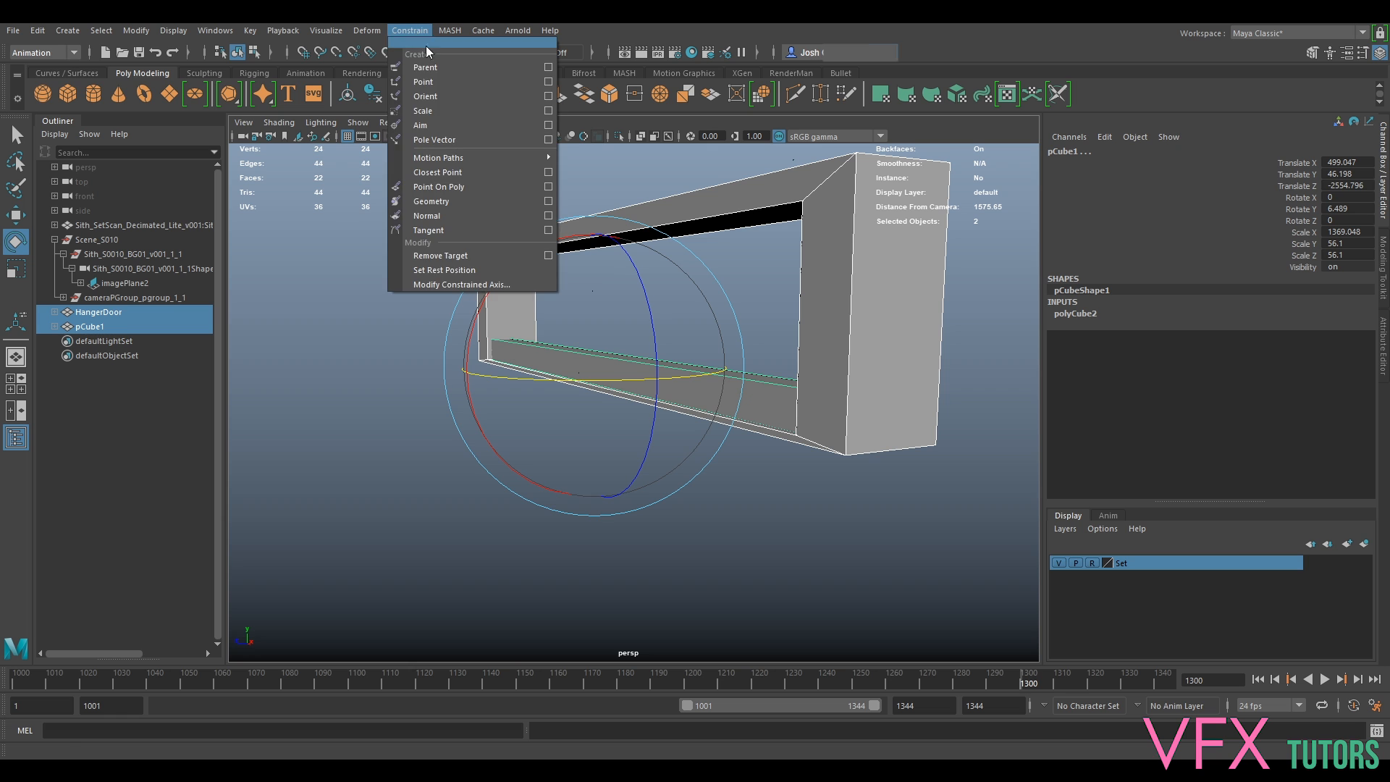
{"action": "left_click", "coordinate": [443, 95]}
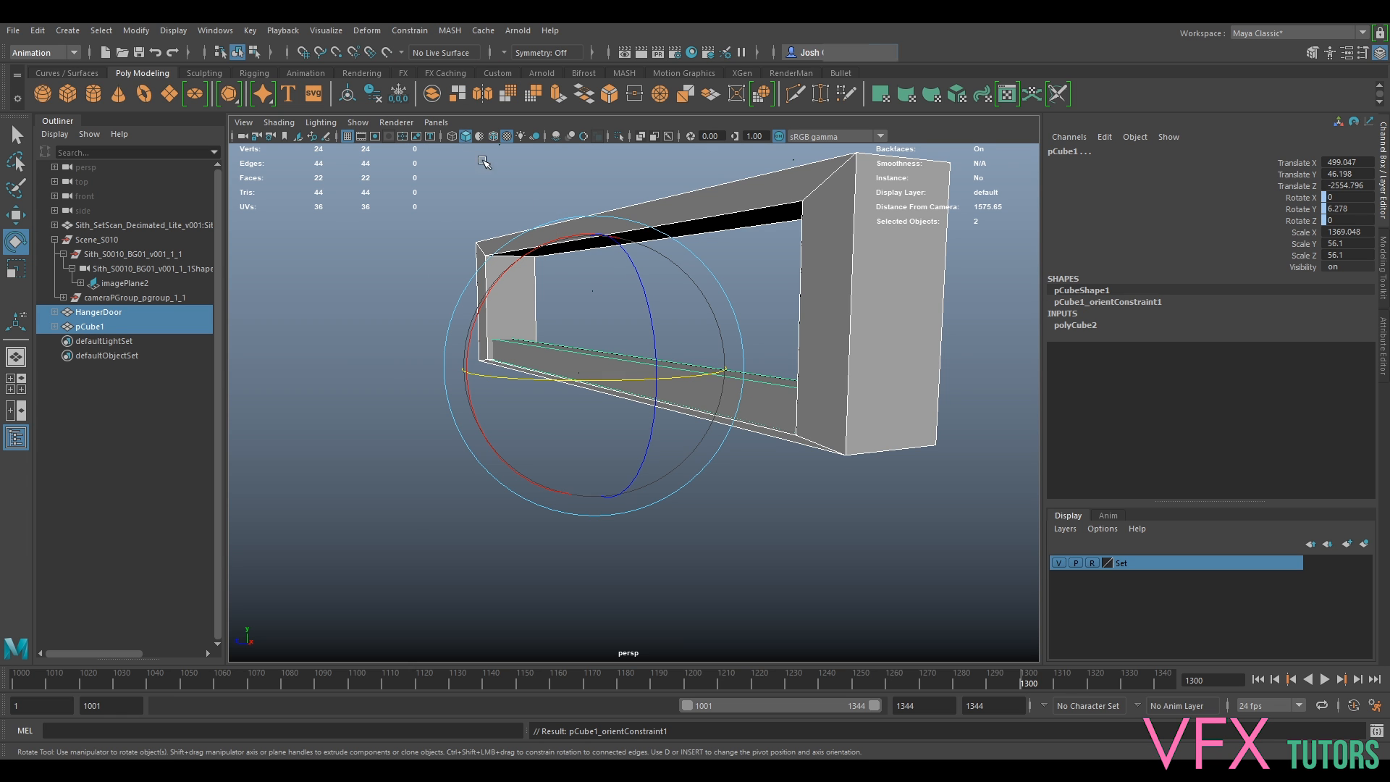
Delete the orient constraint beneath the bar, keeping the bar's matched rotation.
{"action": "left_click", "coordinate": [63, 326]}
{"action": "left_click", "coordinate": [54, 326]}
{"action": "left_click", "coordinate": [100, 354]}
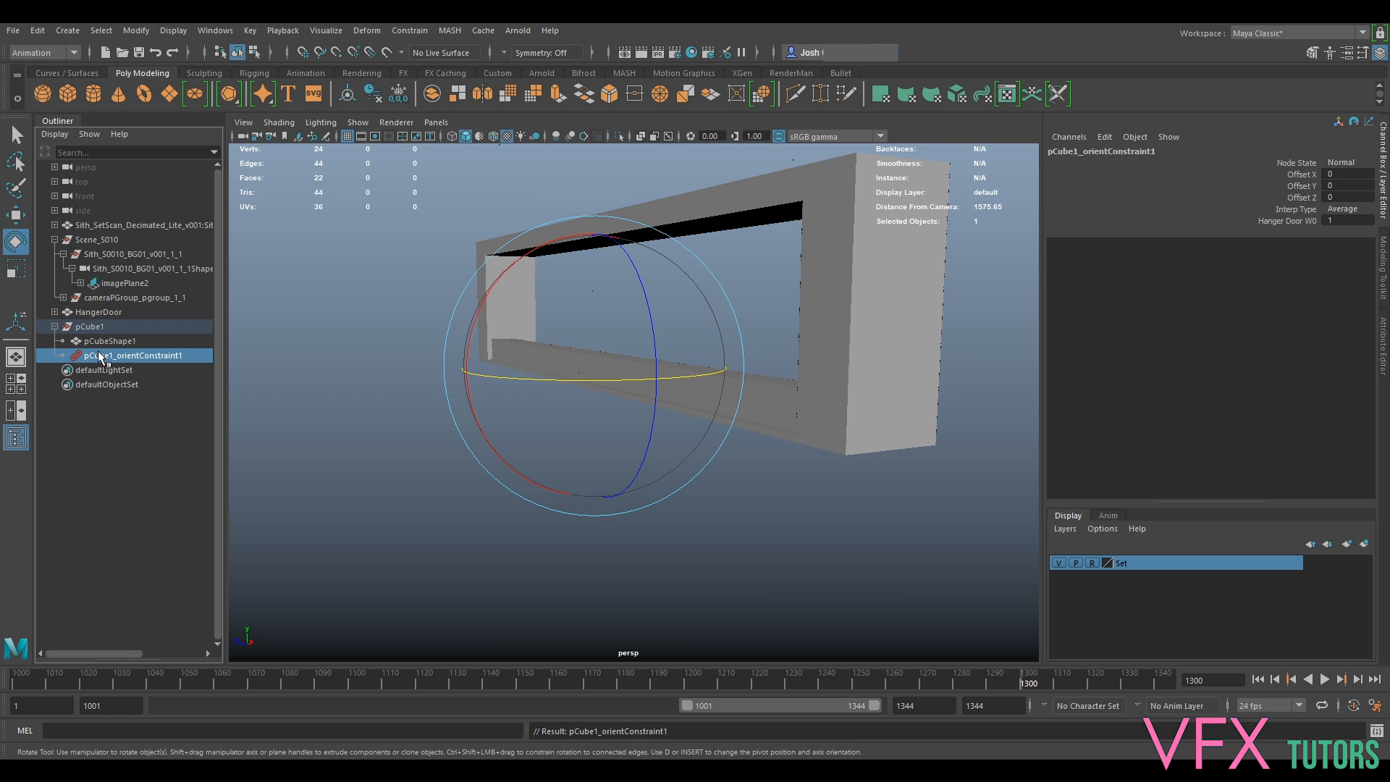
{"action": "key", "text": "Delete"}
Raise the bar's top face so it fills the height of the HangerDoor frame's opening as a door panel.
{"action": "left_click", "coordinate": [707, 372]}
{"action": "left_click_drag", "start_coordinate": [489, 326], "coordinate": [737, 337], "text": "alt"}
{"action": "right_click_drag", "start_coordinate": [626, 377], "coordinate": [630, 391]}
{"action": "left_click", "coordinate": [629, 390]}
{"action": "key", "text": "w"}
{"action": "left_click_drag", "start_coordinate": [625, 322], "coordinate": [667, 326]}
{"action": "right_click_drag", "start_coordinate": [605, 322], "coordinate": [680, 289]}
{"action": "left_click_drag", "start_coordinate": [709, 307], "coordinate": [648, 327], "text": "alt"}
{"action": "left_click_drag", "start_coordinate": [656, 377], "coordinate": [555, 287], "text": "alt"}
Extrude the door panel's front face and scale the new face inward to form a border around it.
{"action": "right_click_drag", "start_coordinate": [556, 286], "coordinate": [568, 300]}
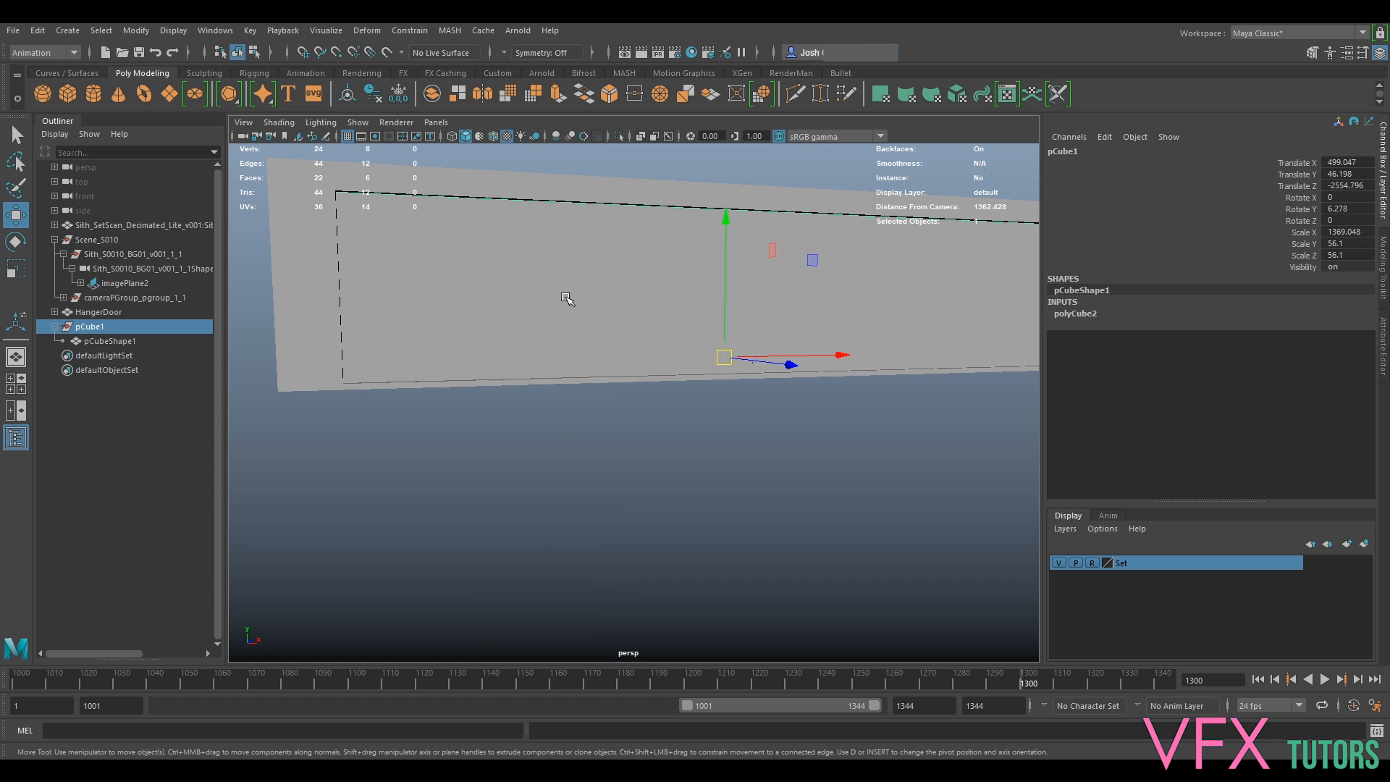
{"action": "left_click", "coordinate": [567, 300]}
{"action": "key", "text": "ctrl+e"}
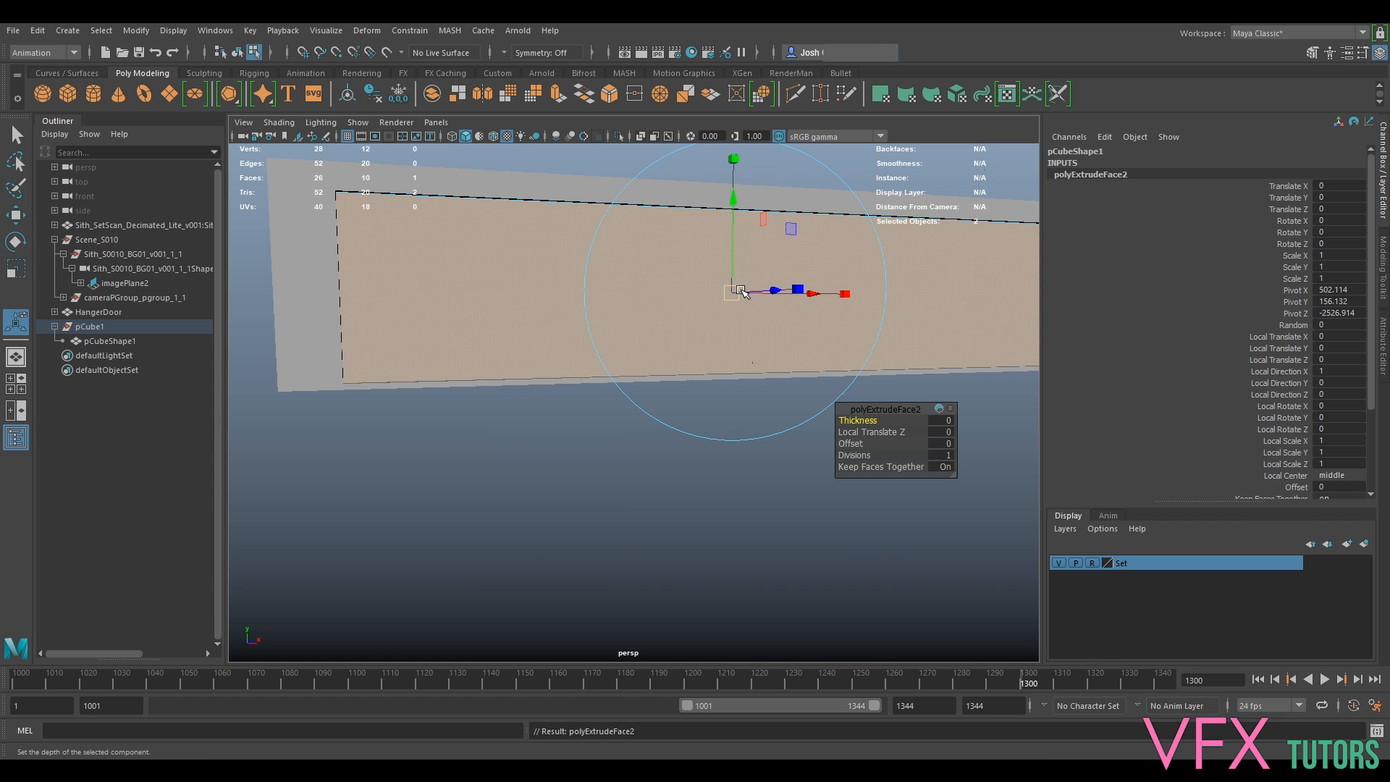
{"action": "left_click_drag", "start_coordinate": [733, 160], "coordinate": [761, 272]}
{"action": "left_click_drag", "start_coordinate": [843, 323], "coordinate": [828, 323]}
{"action": "left_click_drag", "start_coordinate": [622, 358], "coordinate": [842, 331], "text": "alt"}
Extrude the inset panel face again and reset the Move tool's settings.
{"action": "key", "text": "ctrl+e"}
{"action": "key", "text": "w"}
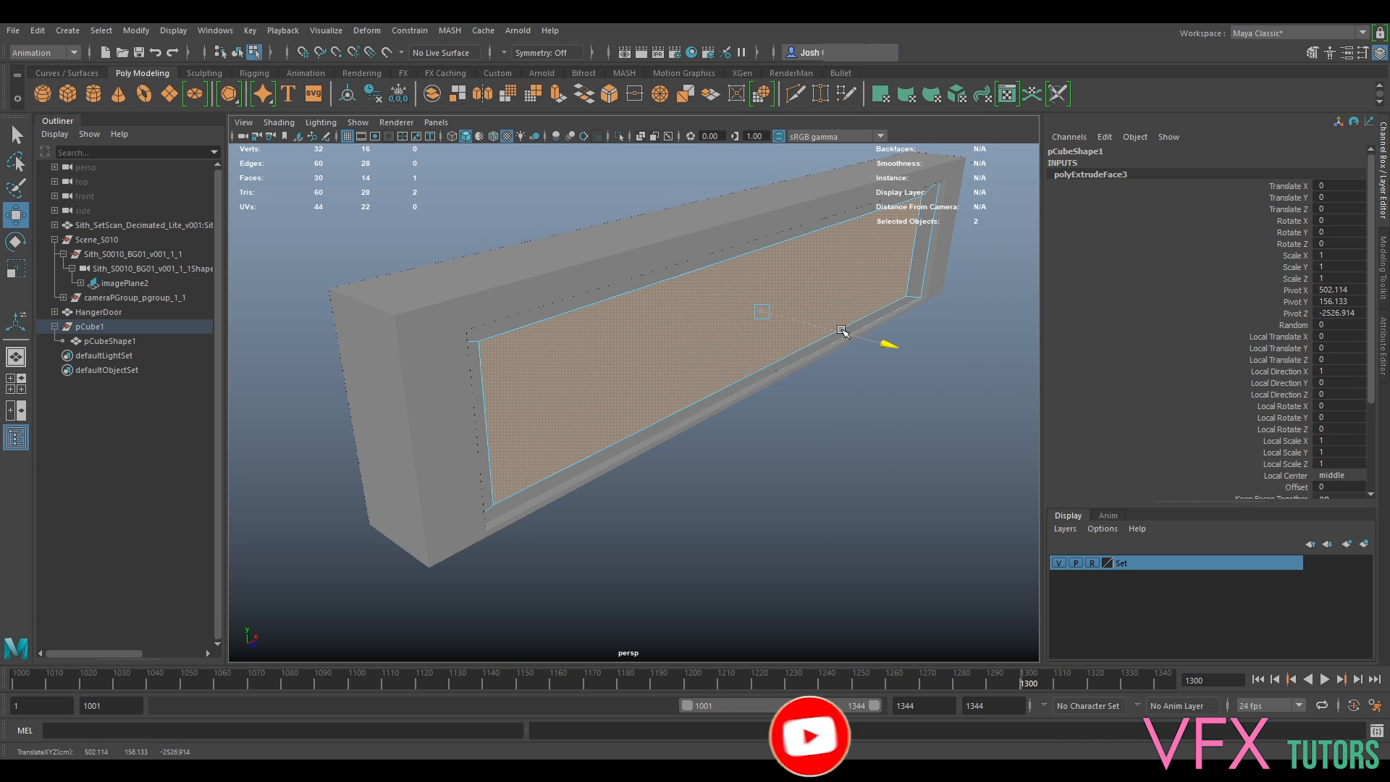
{"action": "left_click_drag", "start_coordinate": [885, 342], "coordinate": [877, 339]}
{"action": "key", "text": "ctrl+z"}
{"action": "double_click", "coordinate": [21, 216]}
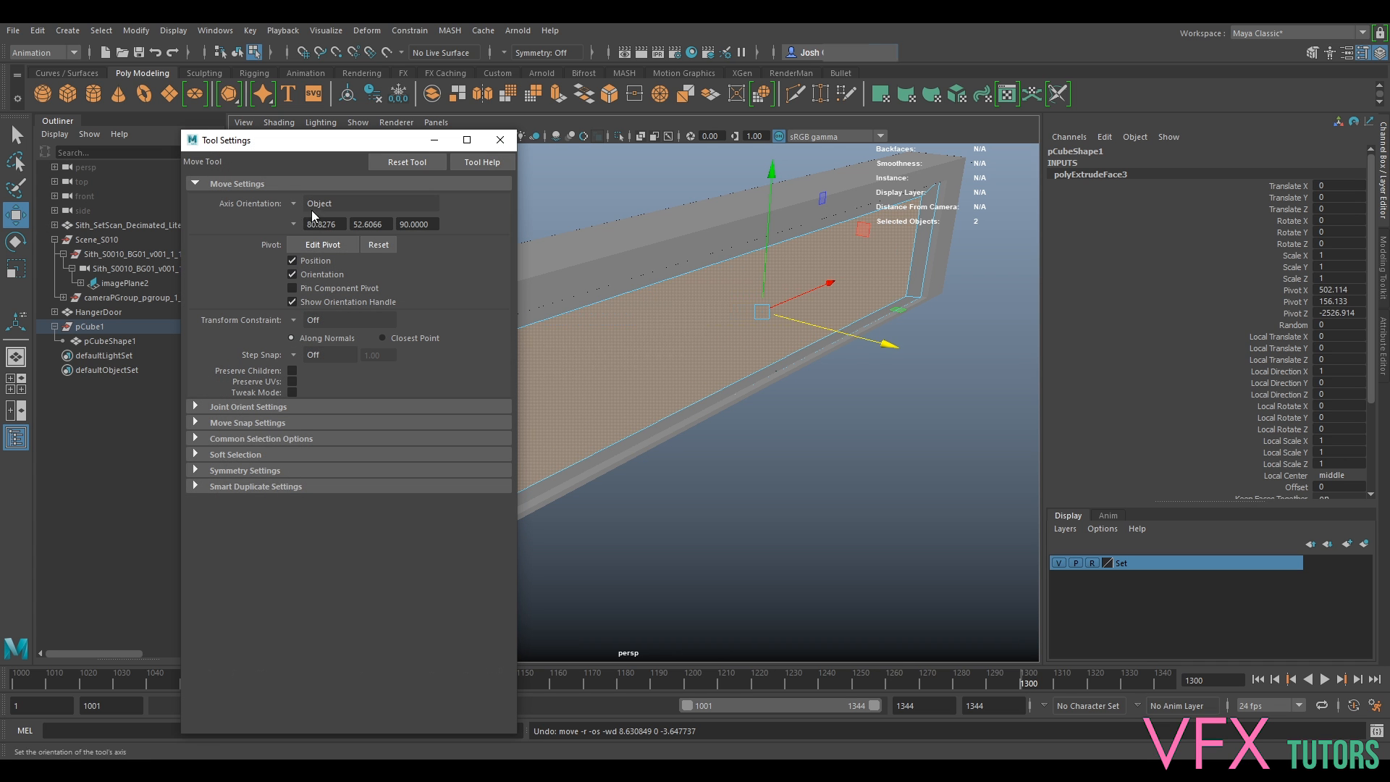
{"action": "left_click", "coordinate": [404, 163]}
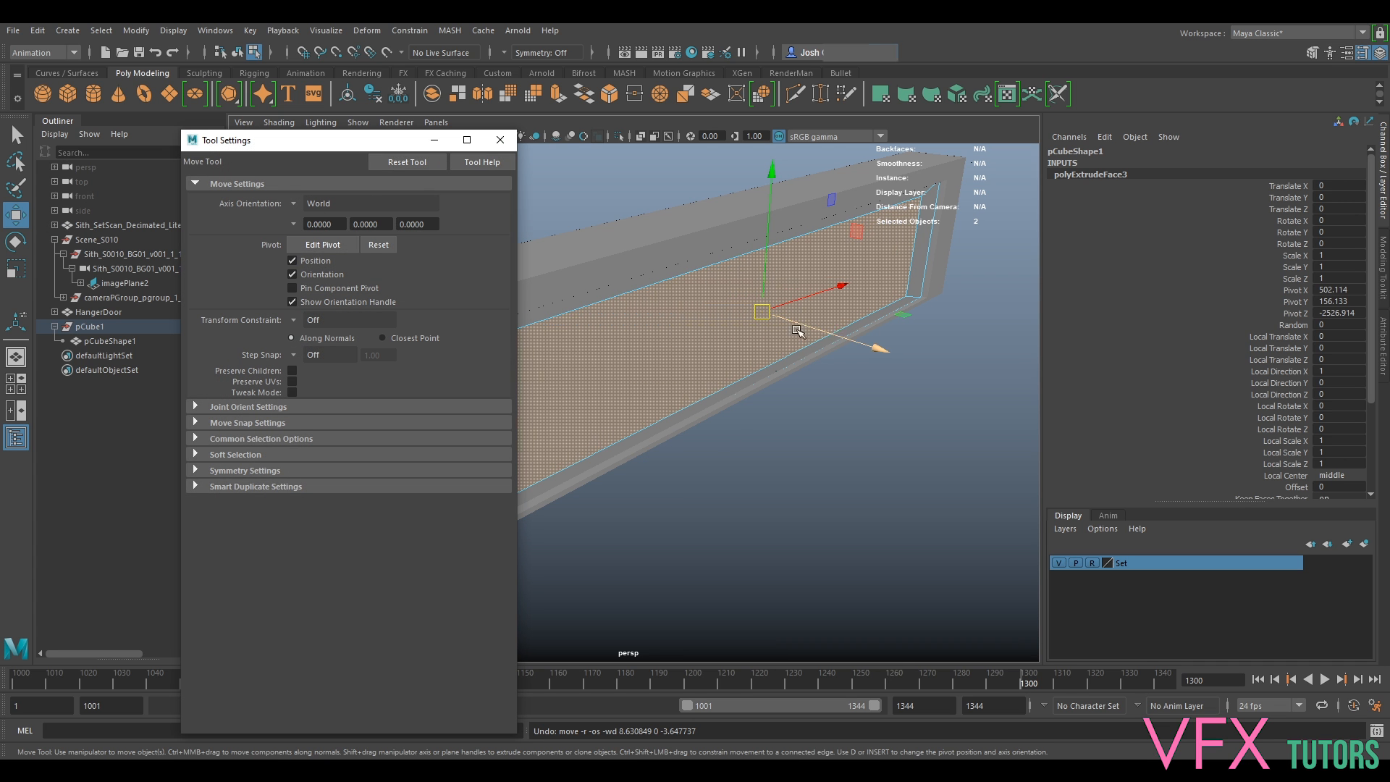
Push the inset face back into the panel with the Move axis orientation set to Component, then return to object mode.
{"action": "left_click", "coordinate": [293, 203]}
{"action": "left_click", "coordinate": [326, 238]}
{"action": "left_click_drag", "start_coordinate": [850, 340], "coordinate": [804, 336]}
{"action": "right_click_drag", "start_coordinate": [835, 263], "coordinate": [890, 244]}
{"action": "left_click", "coordinate": [845, 477]}
{"action": "middle_click_drag", "start_coordinate": [560, 376], "coordinate": [823, 416], "text": "alt"}
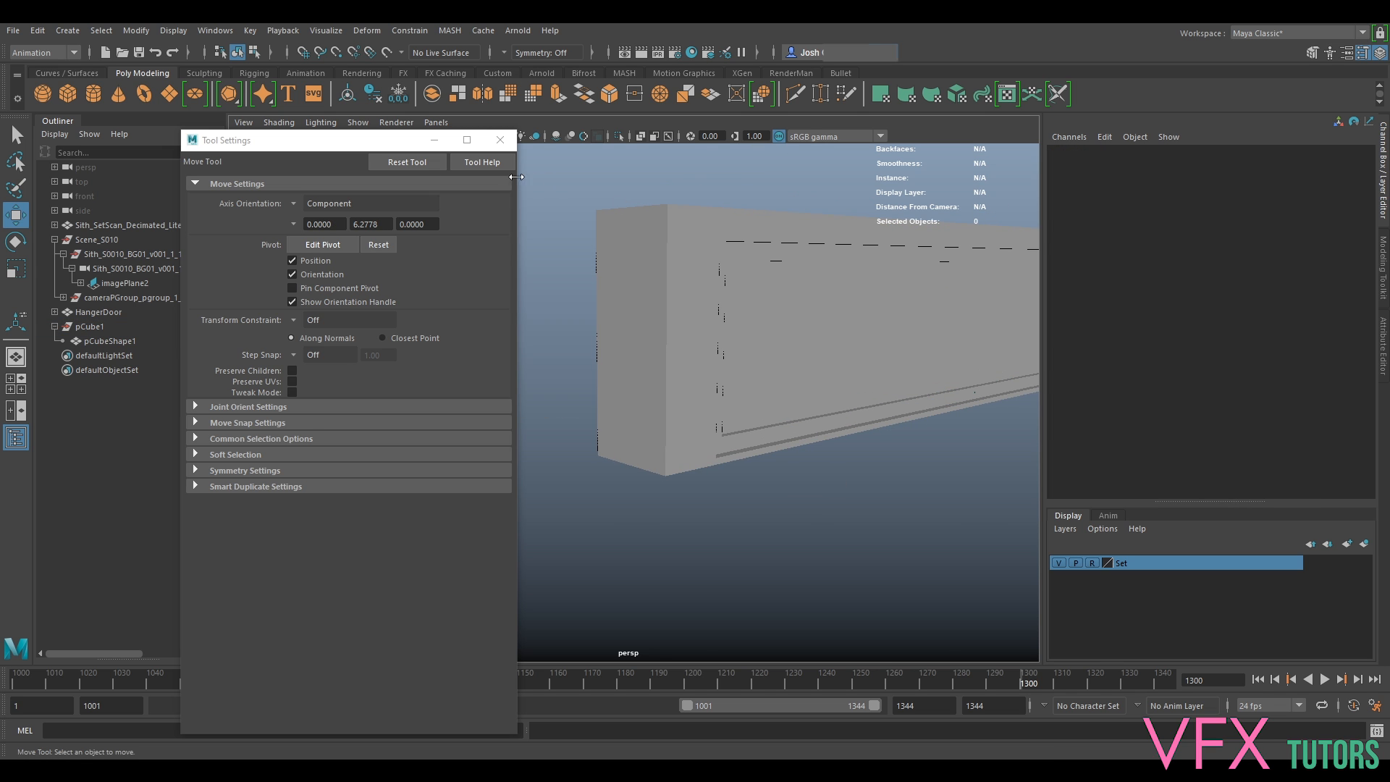
{"action": "left_click", "coordinate": [498, 140]}
{"action": "left_click_drag", "start_coordinate": [868, 354], "coordinate": [800, 409], "text": "alt"}
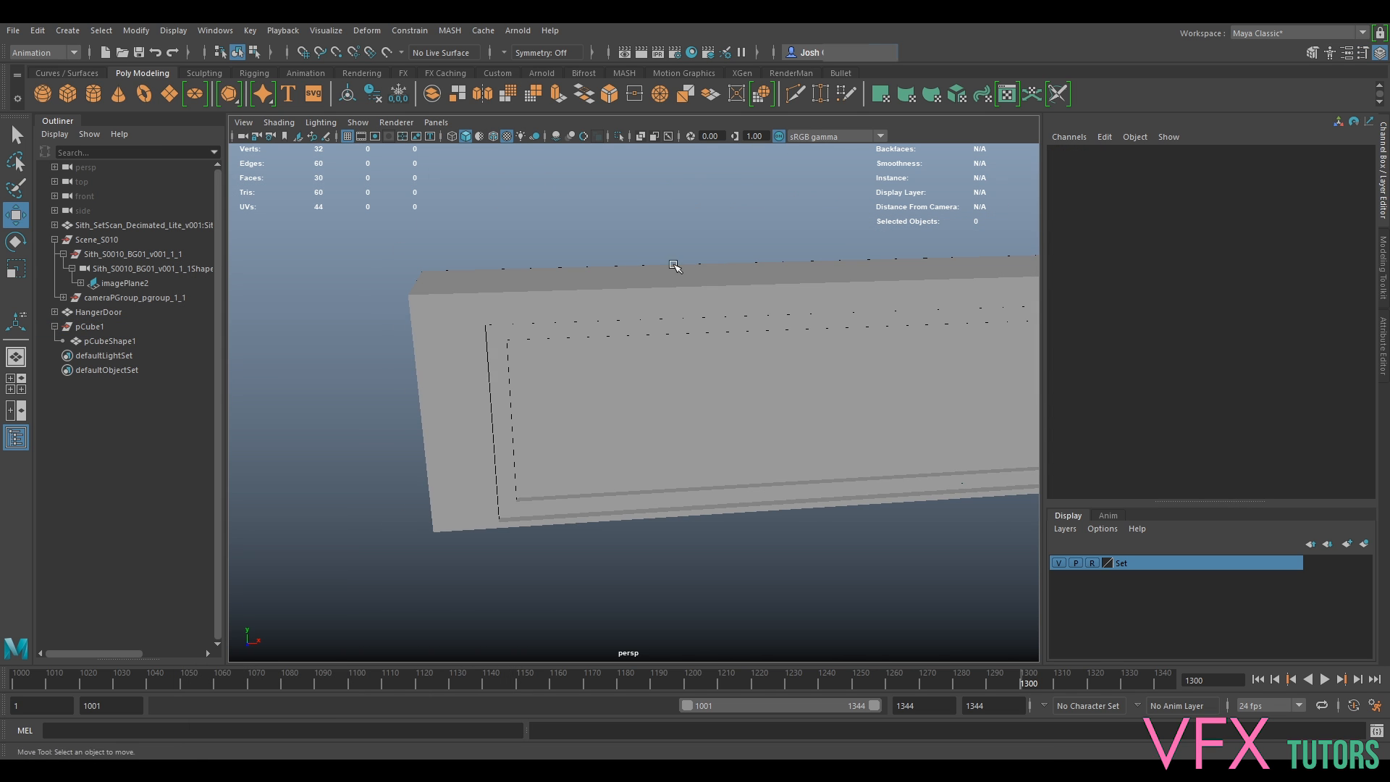
Create a polygon cylinder and move it to the door panel's base at about X -93, Y 42, Z -2461.
{"action": "left_click", "coordinate": [95, 92]}
{"action": "scroll", "coordinate": [611, 450], "scroll_direction": "down", "scroll_amount": 4}
{"action": "scroll", "coordinate": [807, 459], "scroll_direction": "down", "scroll_amount": 6}
{"action": "scroll", "coordinate": [803, 474], "scroll_direction": "down", "scroll_amount": 3}
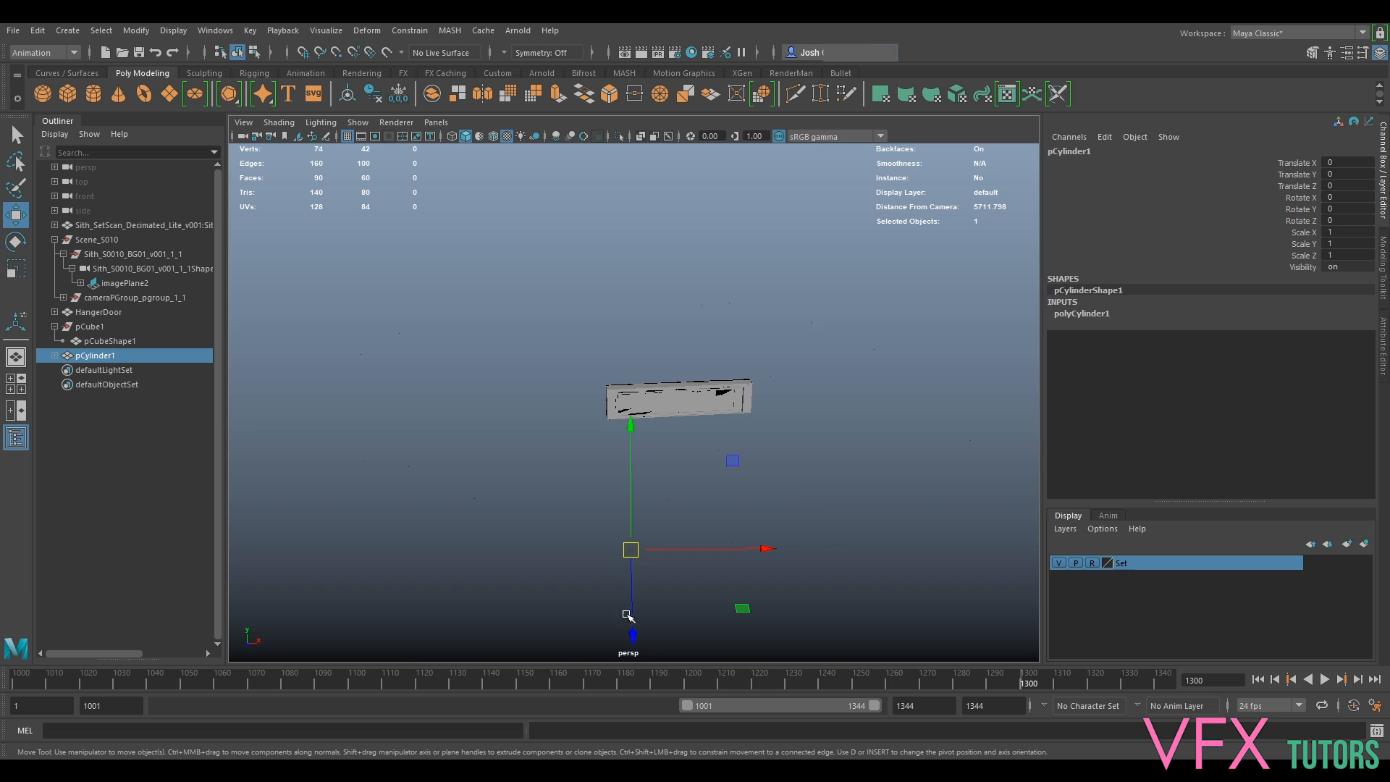
{"action": "left_click_drag", "start_coordinate": [629, 550], "coordinate": [619, 415]}
{"action": "key", "text": "f"}
{"action": "scroll", "coordinate": [723, 438], "scroll_direction": "down", "scroll_amount": 8}
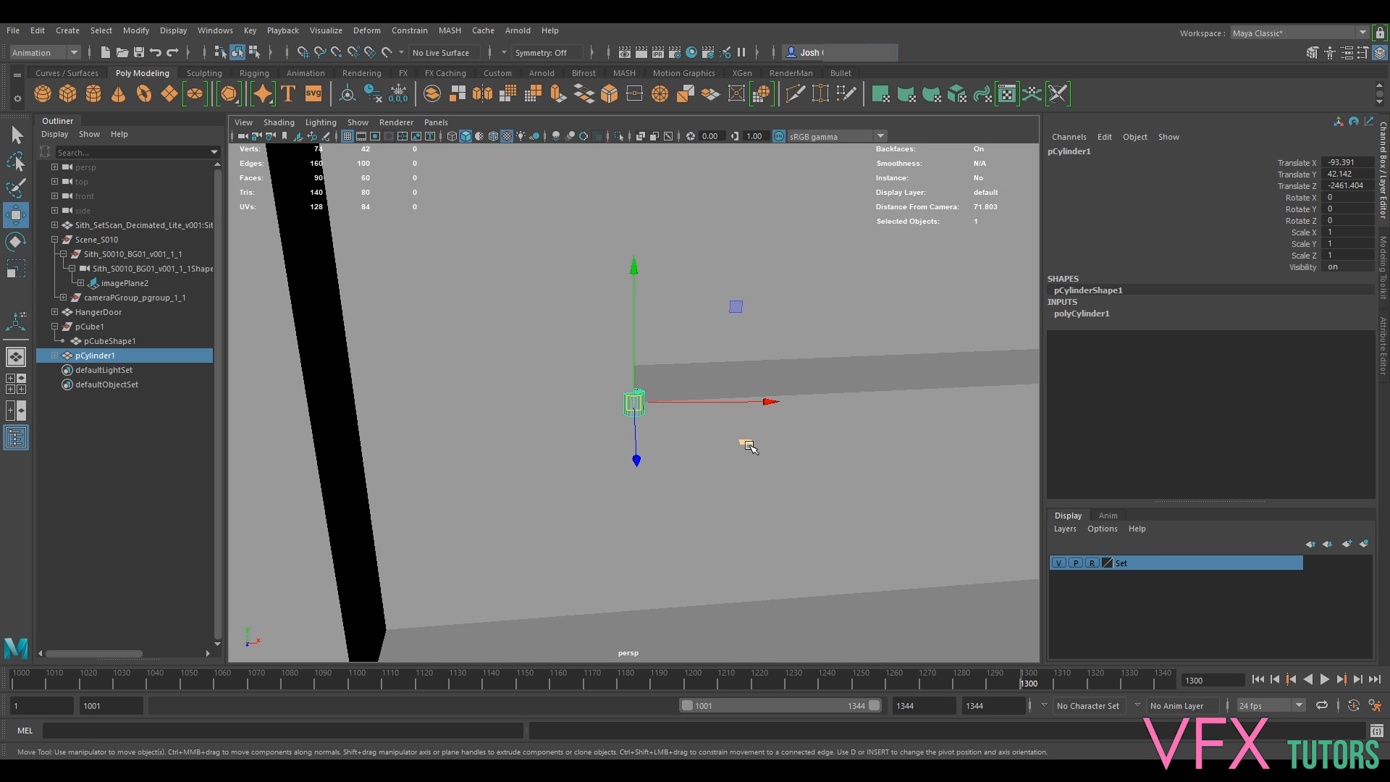
Scale the cylinder uniformly to about 25.4 and move it to about X -54, Z -2492 inside the panel's inset corner.
{"action": "key", "text": "r"}
{"action": "left_click_drag", "start_coordinate": [646, 400], "coordinate": [931, 379]}
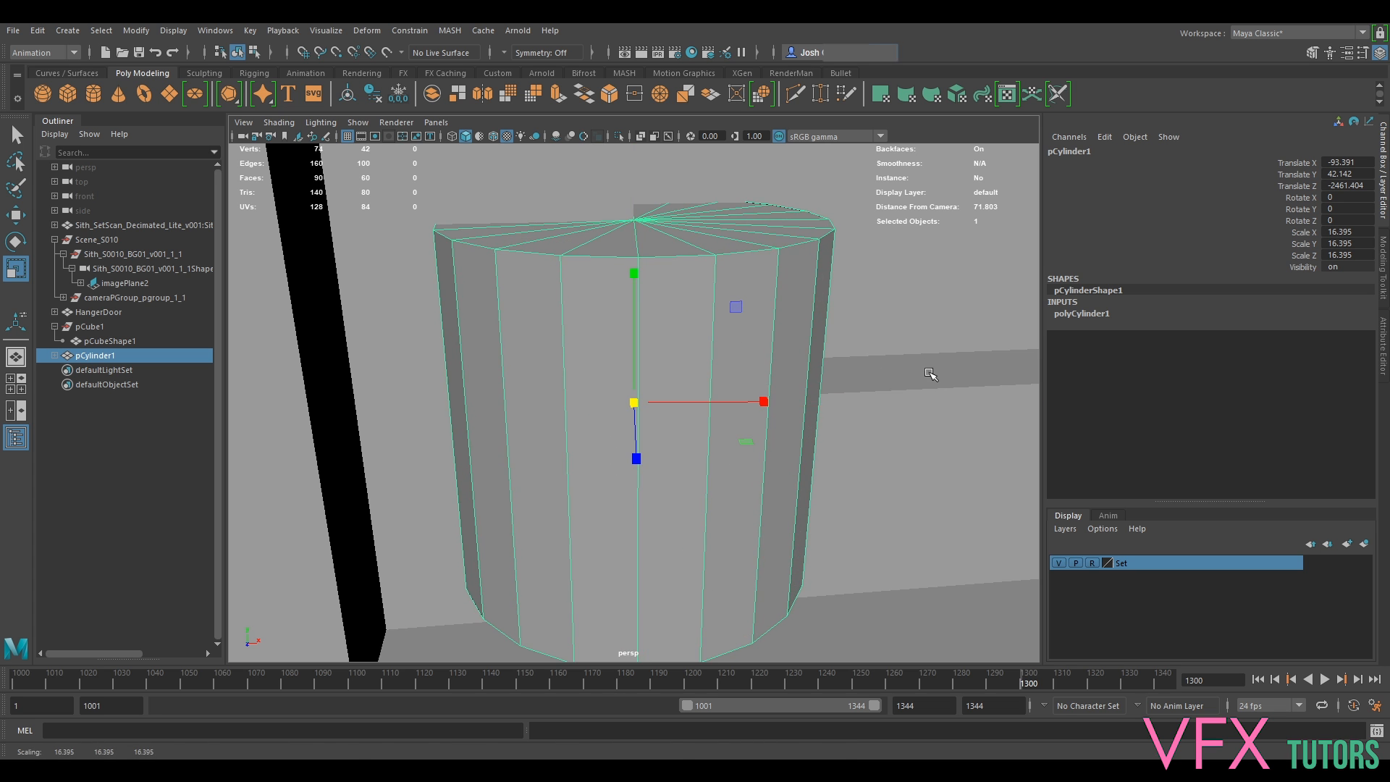
{"action": "scroll", "coordinate": [800, 459], "scroll_direction": "down", "scroll_amount": 5}
{"action": "key", "text": "w"}
{"action": "left_click_drag", "start_coordinate": [717, 412], "coordinate": [750, 450]}
{"action": "scroll", "coordinate": [842, 463], "scroll_direction": "down", "scroll_amount": 5}
{"action": "left_click_drag", "start_coordinate": [628, 424], "coordinate": [664, 415]}
{"action": "key", "text": "r"}
{"action": "key", "text": "w"}
{"action": "key", "text": "r"}
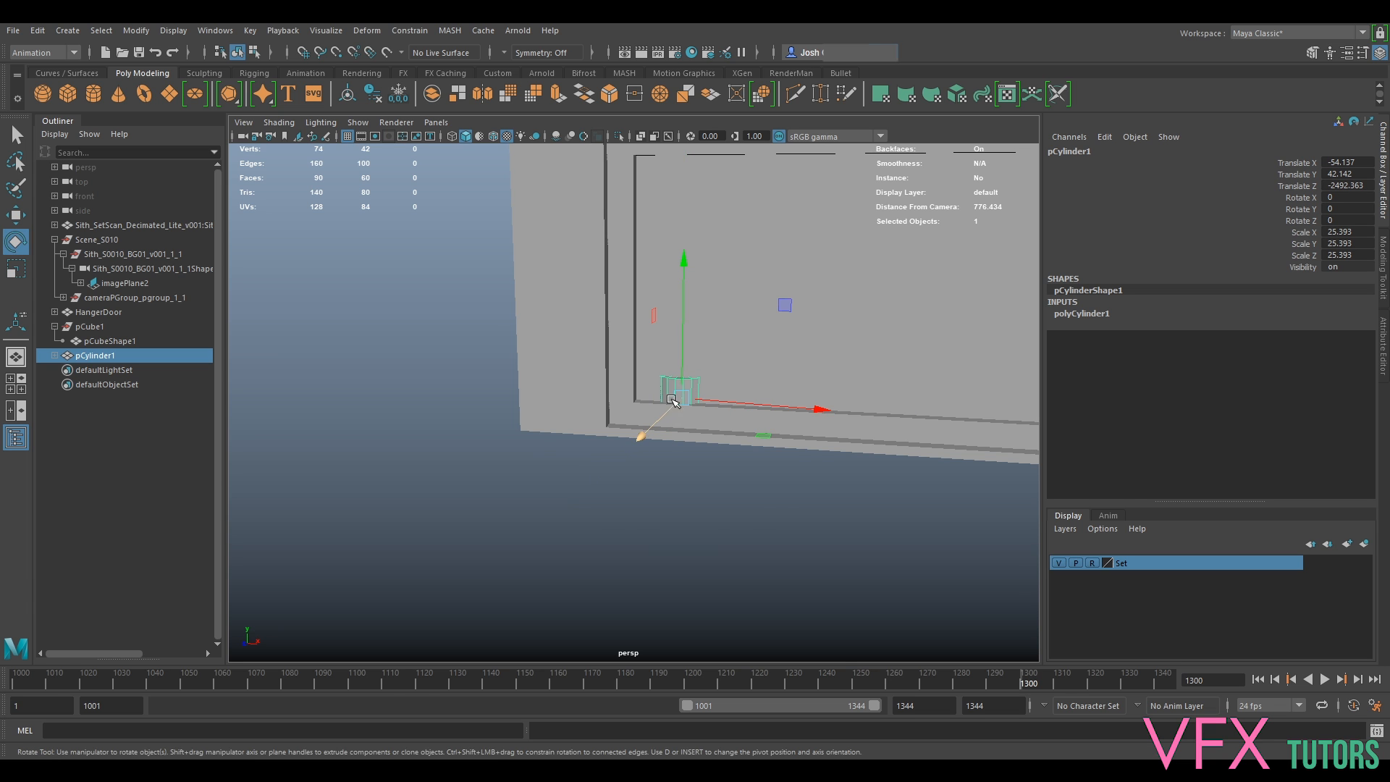
Stretch the cylinder to about 115.7 in Y and raise it to about Y 157 to form a full-height pillar.
{"action": "left_click_drag", "start_coordinate": [680, 264], "coordinate": [684, 144]}
{"action": "key", "text": "w"}
{"action": "left_click_drag", "start_coordinate": [683, 374], "coordinate": [685, 217]}
{"action": "key", "text": "r"}
{"action": "key", "text": "w"}
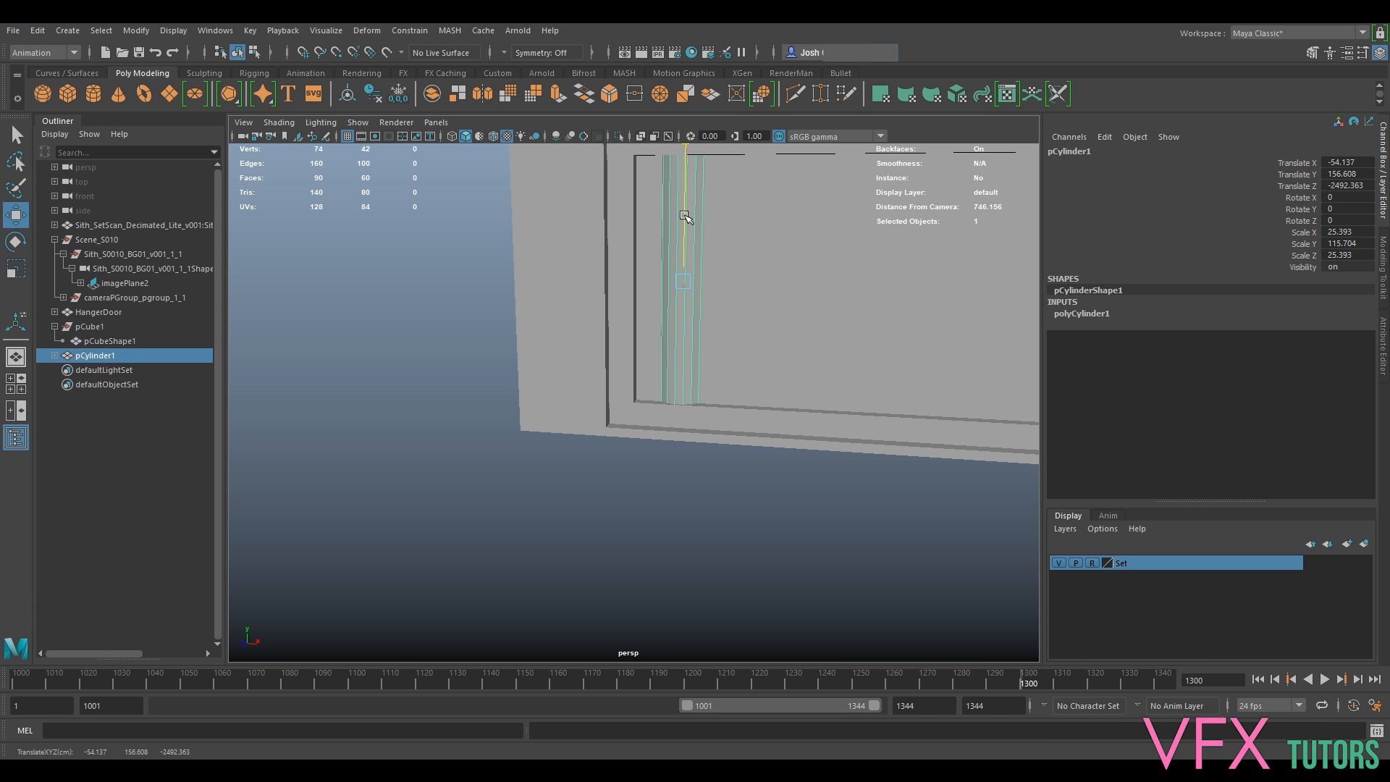
{"action": "scroll", "coordinate": [740, 294], "scroll_direction": "down", "scroll_amount": 5}
{"action": "left_click_drag", "start_coordinate": [768, 379], "coordinate": [809, 370], "text": "alt"}
{"action": "middle_click_drag", "start_coordinate": [809, 371], "coordinate": [734, 366], "text": "alt"}
{"action": "scroll", "coordinate": [722, 367], "scroll_direction": "up", "scroll_amount": 3}
{"action": "left_click_drag", "start_coordinate": [628, 338], "coordinate": [620, 397], "text": "alt"}
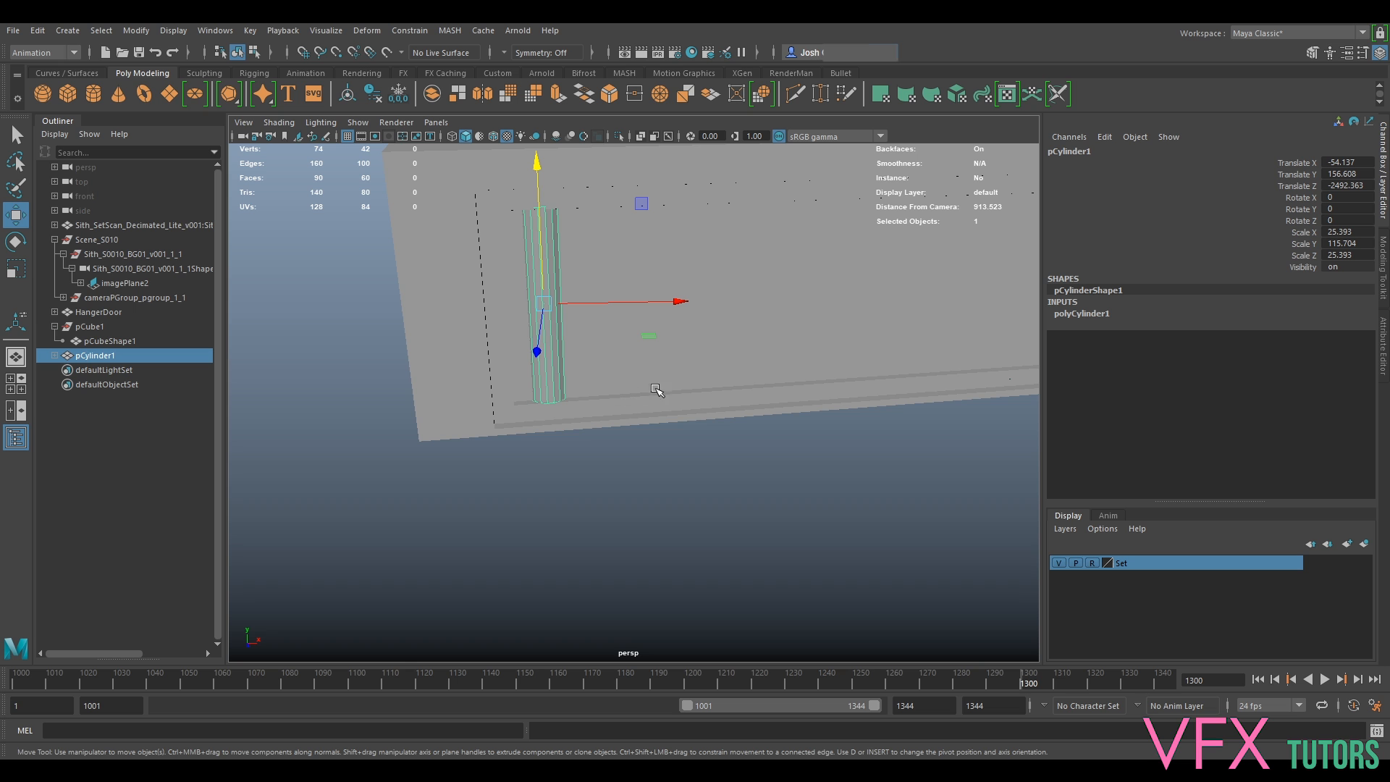
Duplicate the pillar and set the Move tool's axis orientation to Object.
{"action": "key", "text": "ctrl+d"}
{"action": "scroll", "coordinate": [680, 376], "scroll_direction": "down", "scroll_amount": 5}
{"action": "left_click_drag", "start_coordinate": [713, 366], "coordinate": [681, 379], "text": "alt"}
{"action": "double_click", "coordinate": [16, 214]}
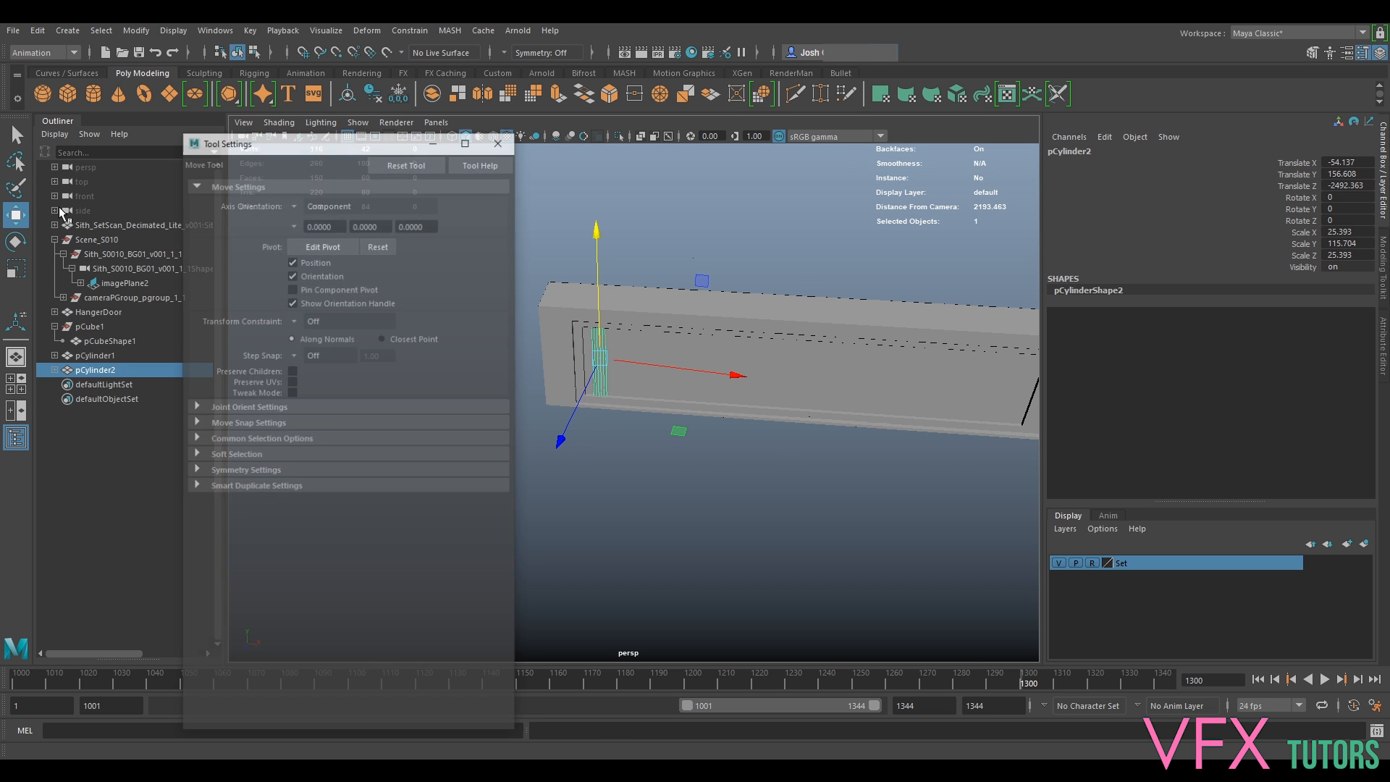
{"action": "left_click", "coordinate": [304, 206]}
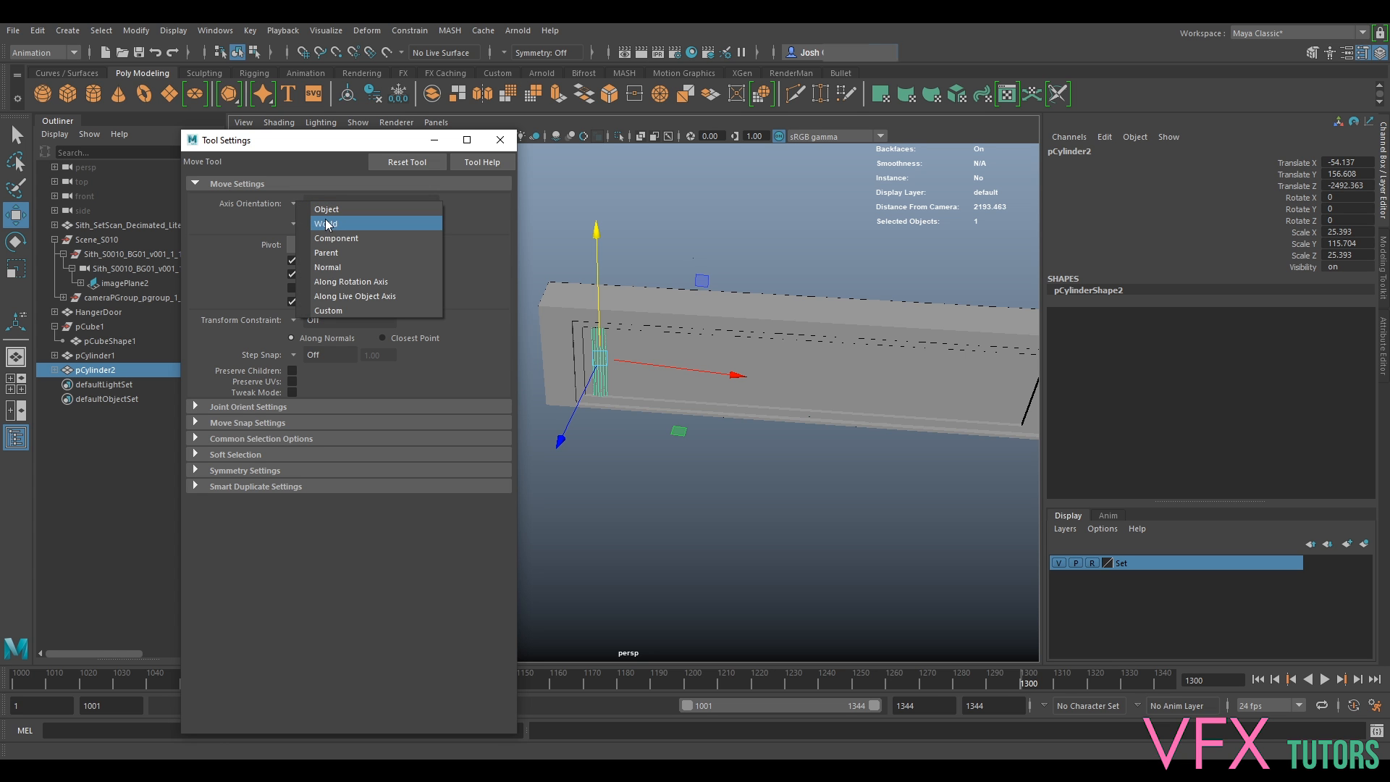
{"action": "left_click", "coordinate": [327, 209]}
Move the duplicated pillar to the opposite end of the door panel at about X 1053, Y 157, Z -2619.
{"action": "left_click_drag", "start_coordinate": [753, 373], "coordinate": [1114, 407]}
{"action": "middle_click_drag", "start_coordinate": [995, 437], "coordinate": [820, 414], "text": "alt"}
{"action": "left_click_drag", "start_coordinate": [797, 426], "coordinate": [877, 367]}
{"action": "left_click_drag", "start_coordinate": [835, 411], "coordinate": [964, 452]}
{"action": "scroll", "coordinate": [858, 415], "scroll_direction": "up", "scroll_amount": 6}
{"action": "middle_click_drag", "start_coordinate": [964, 453], "coordinate": [646, 553], "text": "alt"}
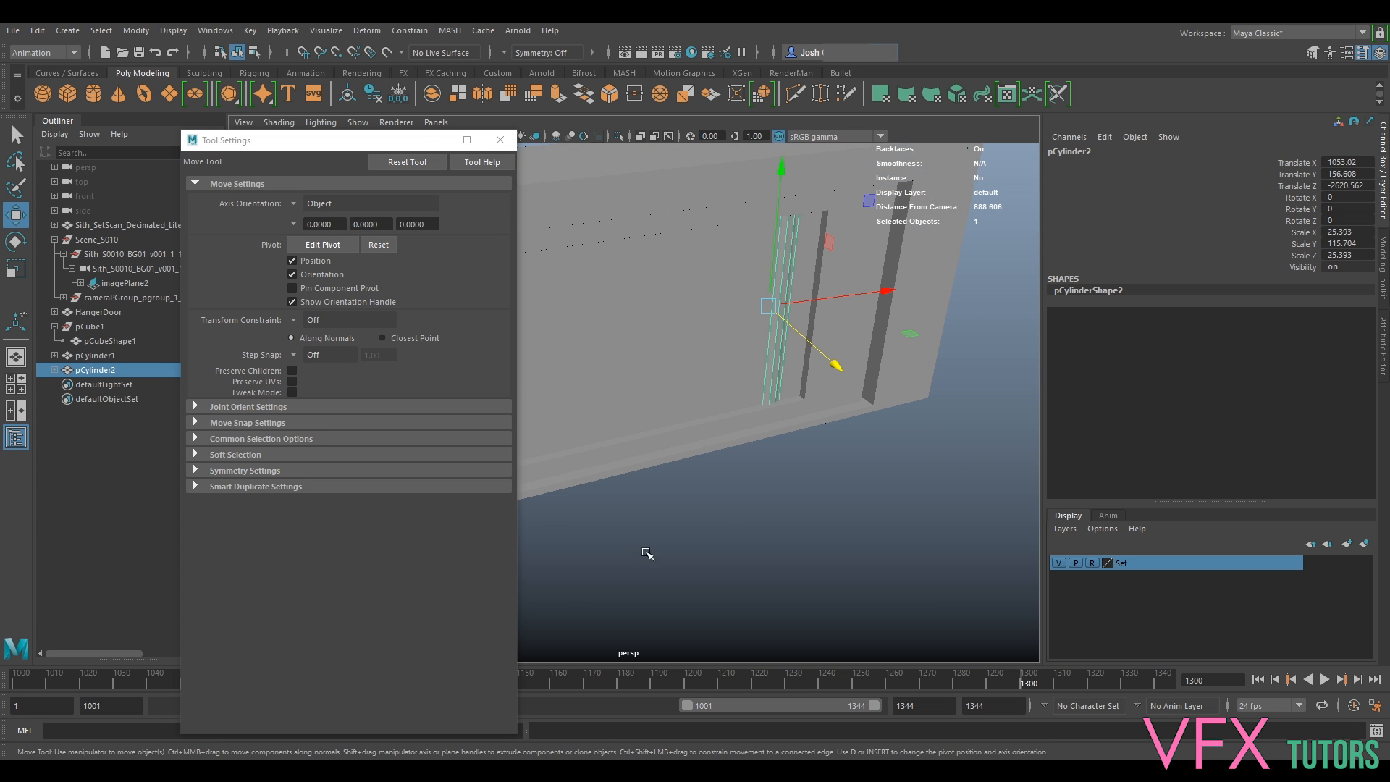
{"action": "left_click_drag", "start_coordinate": [797, 336], "coordinate": [799, 339]}
{"action": "scroll", "coordinate": [799, 340], "scroll_direction": "down", "scroll_amount": 5}
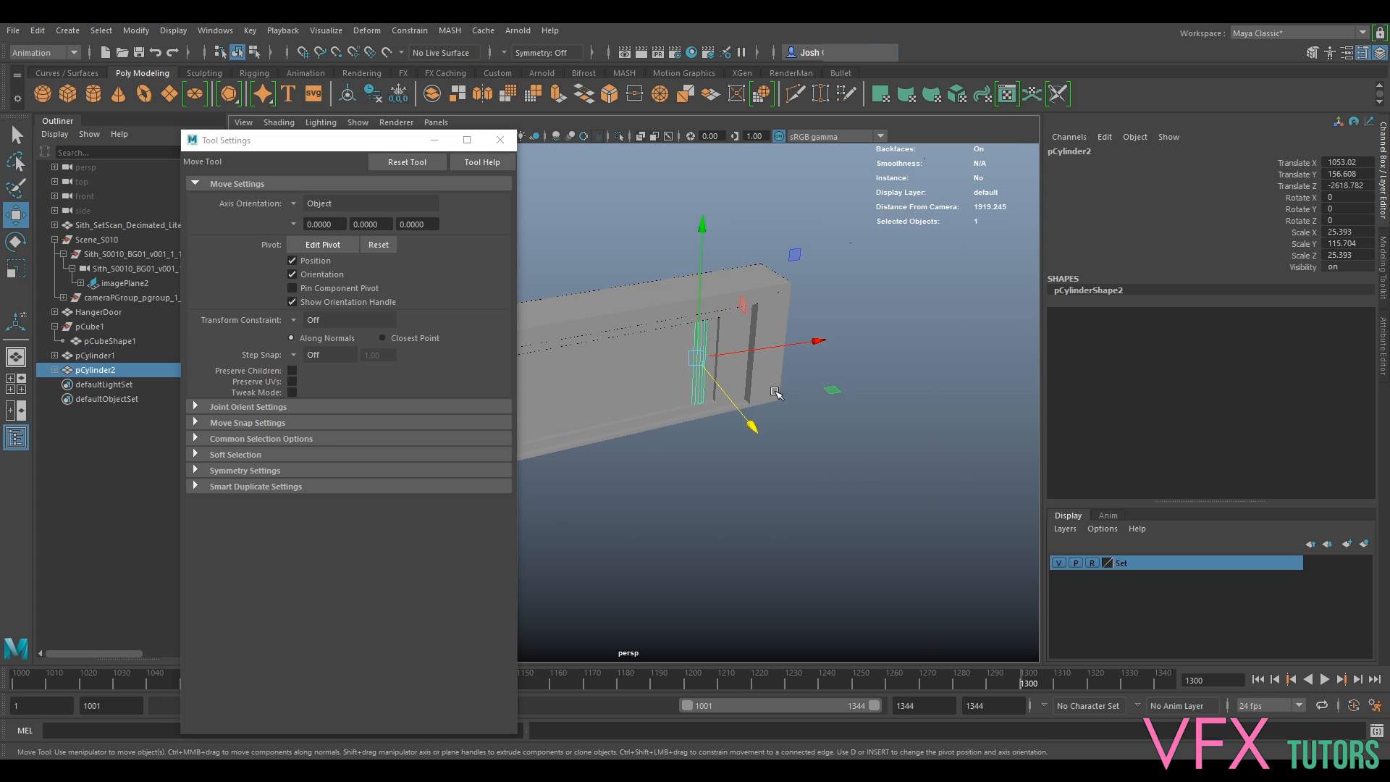
Duplicate the end pillar and place the copy against the middle of the panel at about X 681.
{"action": "left_click_drag", "start_coordinate": [778, 395], "coordinate": [572, 419], "text": "alt"}
{"action": "middle_click_drag", "start_coordinate": [532, 443], "coordinate": [827, 455], "text": "alt"}
{"action": "left_click_drag", "start_coordinate": [827, 456], "coordinate": [627, 432], "text": "alt"}
{"action": "key", "text": "ctrl+d"}
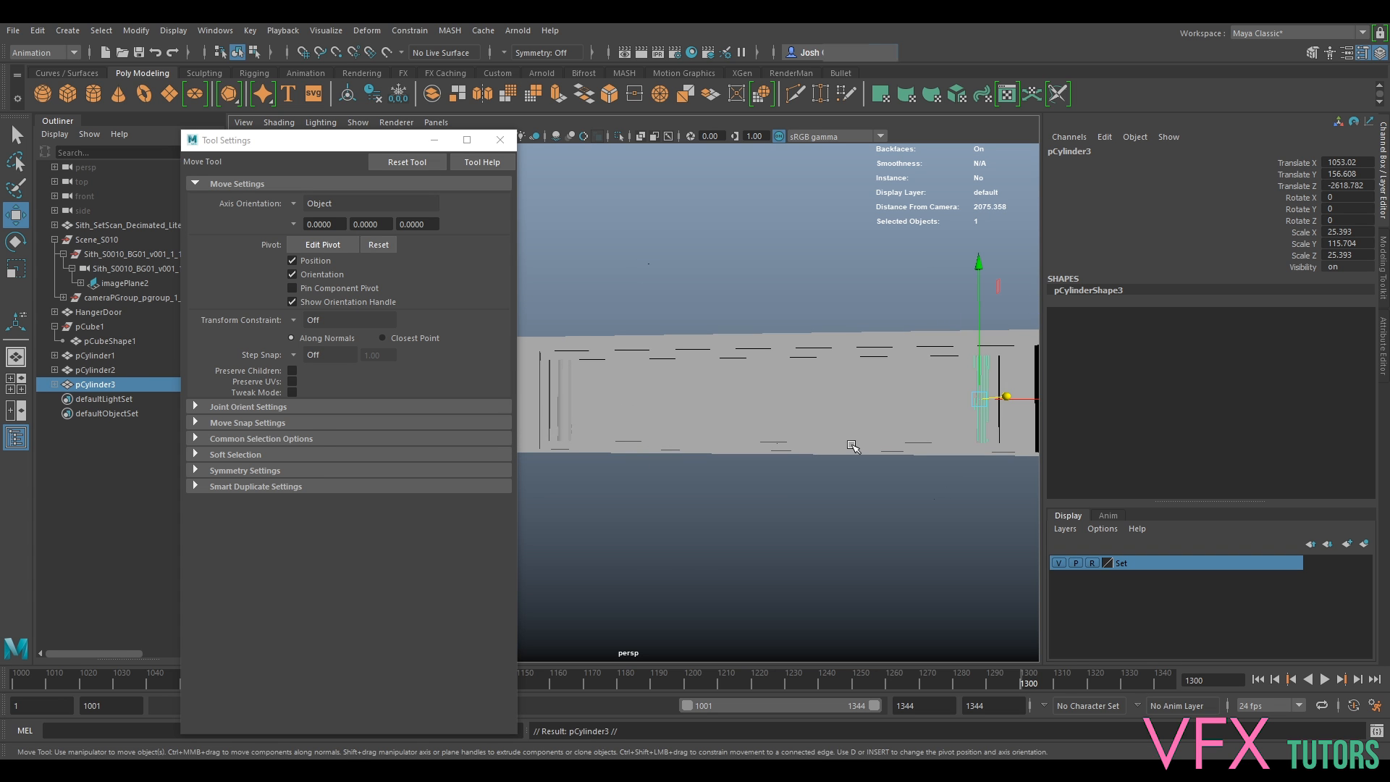
{"action": "left_click_drag", "start_coordinate": [851, 442], "coordinate": [857, 489], "text": "alt"}
{"action": "left_click_drag", "start_coordinate": [1008, 325], "coordinate": [887, 326]}
{"action": "left_click_drag", "start_coordinate": [820, 354], "coordinate": [823, 360]}
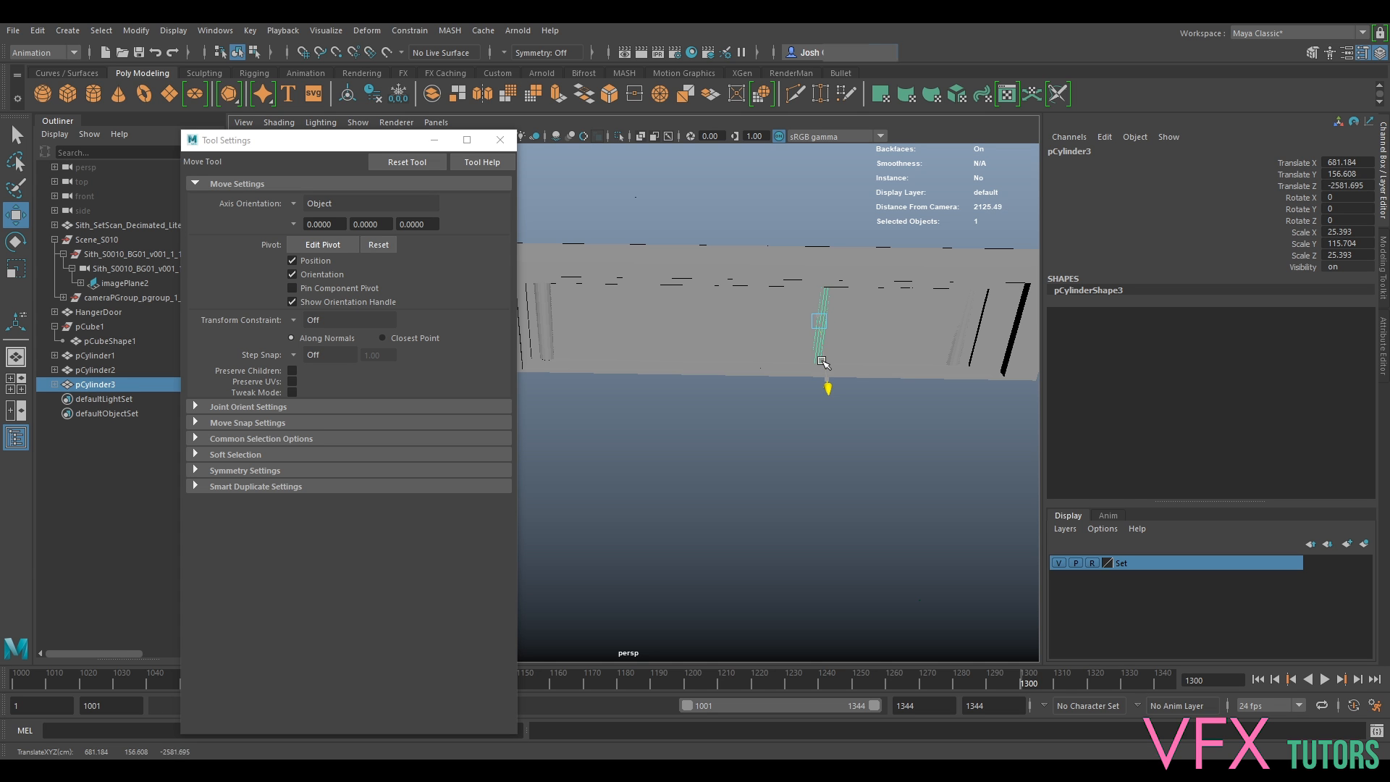
{"action": "middle_click_drag", "start_coordinate": [823, 362], "coordinate": [758, 379], "text": "alt"}
{"action": "right_click_drag", "start_coordinate": [758, 379], "coordinate": [917, 400], "text": "alt"}
{"action": "middle_click_drag", "start_coordinate": [917, 399], "coordinate": [664, 501], "text": "alt"}
{"action": "left_click_drag", "start_coordinate": [664, 501], "coordinate": [1090, 391], "text": "alt"}
{"action": "left_click_drag", "start_coordinate": [763, 399], "coordinate": [835, 484]}
Duplicate the middle pillar and place the copy farther along the panel at about X 390, Z -2544.
{"action": "key", "text": "ctrl+d"}
{"action": "left_click_drag", "start_coordinate": [785, 393], "coordinate": [694, 391]}
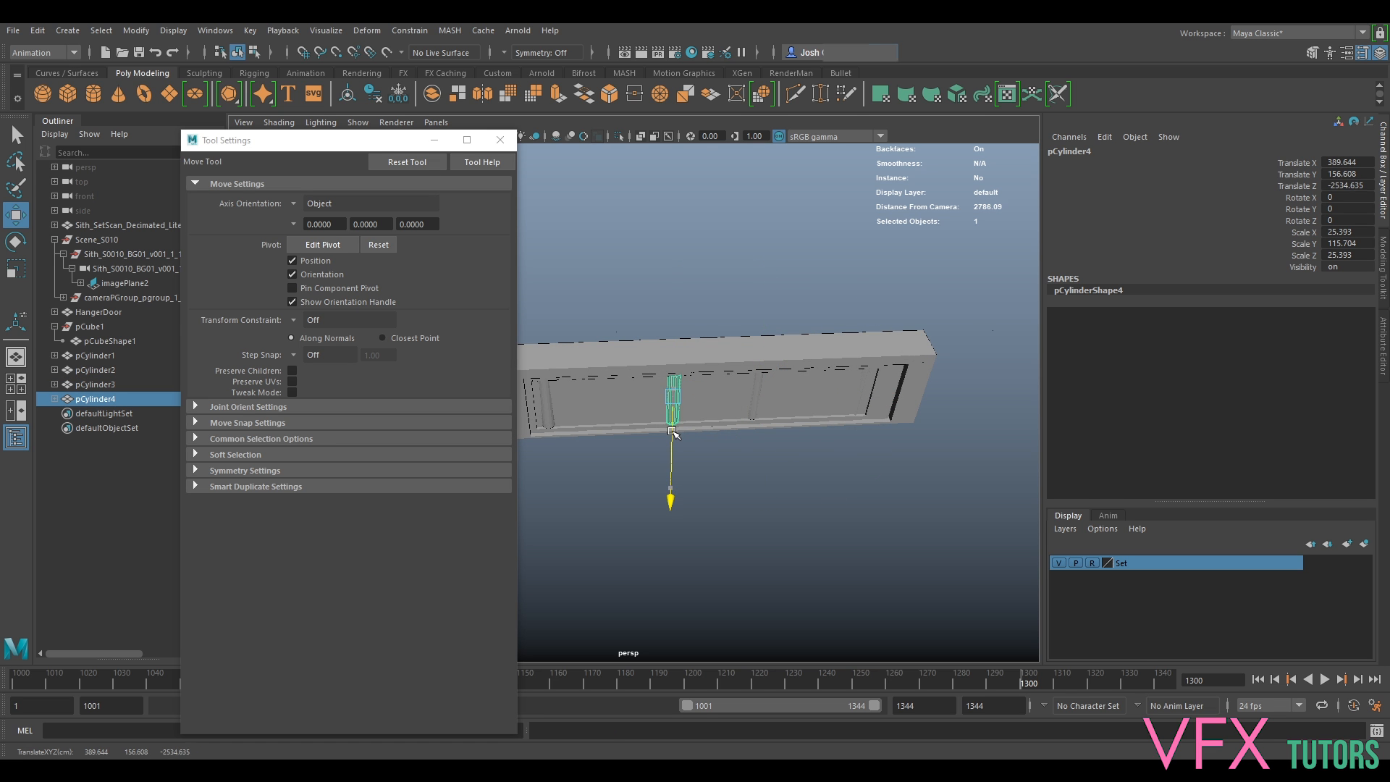
{"action": "scroll", "coordinate": [673, 448], "scroll_direction": "up", "scroll_amount": 5}
{"action": "left_click_drag", "start_coordinate": [676, 459], "coordinate": [775, 453], "text": "alt"}
{"action": "scroll", "coordinate": [806, 394], "scroll_direction": "up", "scroll_amount": 3}
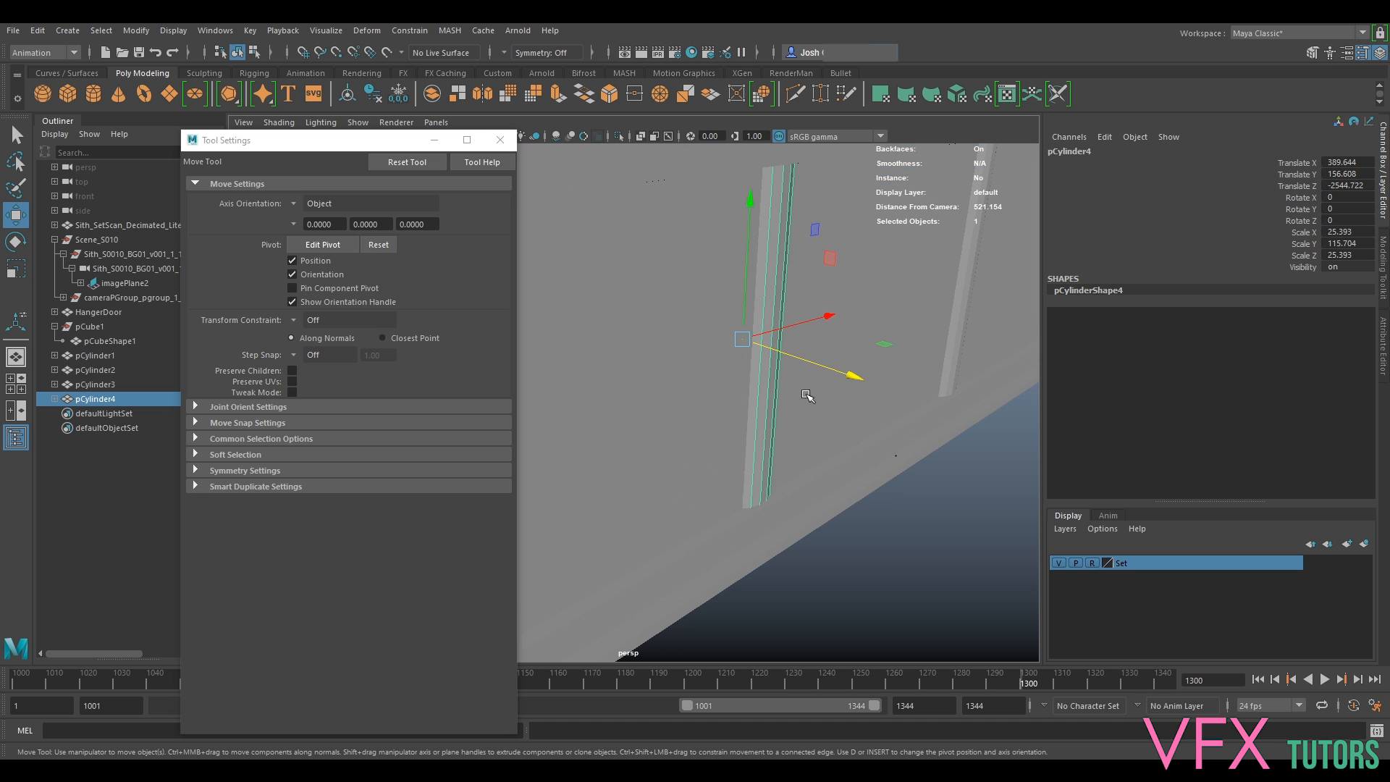
{"action": "left_click_drag", "start_coordinate": [816, 362], "coordinate": [820, 364]}
{"action": "scroll", "coordinate": [830, 392], "scroll_direction": "down", "scroll_amount": 5}
{"action": "left_click_drag", "start_coordinate": [923, 469], "coordinate": [854, 394], "text": "alt"}
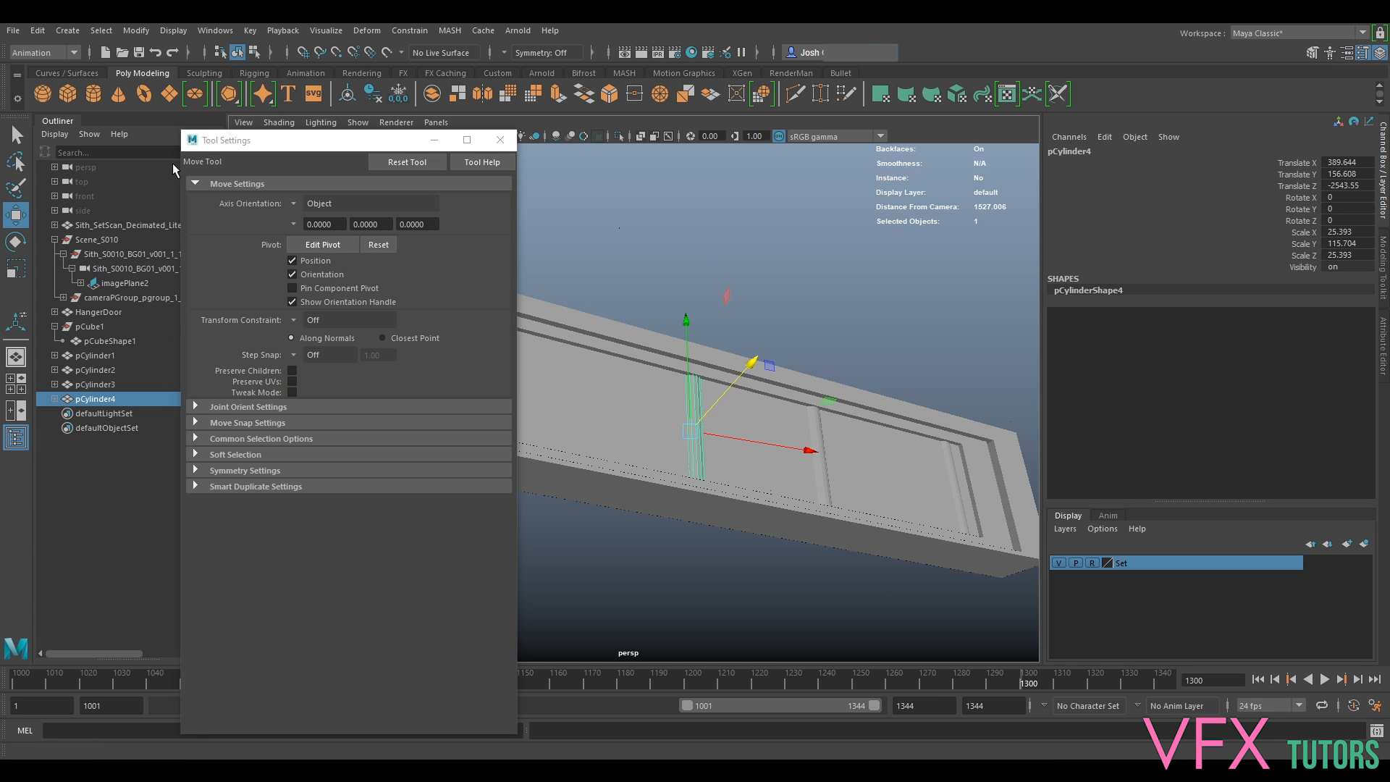
Create a polygon cube and snap it to the panel's base near the fourth pillar, at about X 410, Y 41, Z -2558.
{"action": "left_click", "coordinate": [68, 94]}
{"action": "left_click_drag", "start_coordinate": [854, 434], "coordinate": [836, 495], "text": "alt"}
{"action": "middle_click_drag", "start_coordinate": [787, 458], "coordinate": [895, 424], "text": "alt"}
{"action": "scroll", "coordinate": [660, 505], "scroll_direction": "down", "scroll_amount": 3}
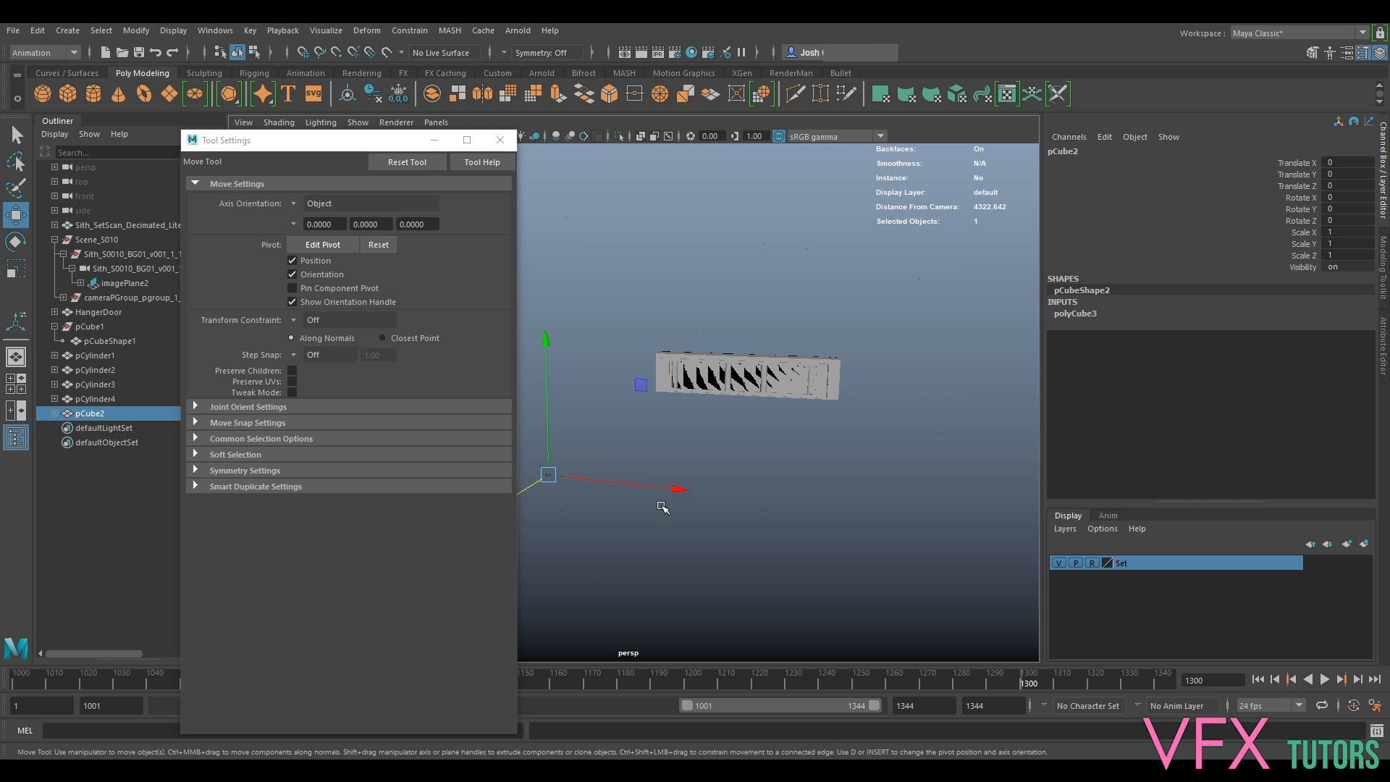
{"action": "key", "text": "v"}
{"action": "left_click_drag", "start_coordinate": [549, 474], "coordinate": [731, 385]}
{"action": "scroll", "coordinate": [767, 411], "scroll_direction": "up", "scroll_amount": 5}
{"action": "key", "text": "f"}
{"action": "scroll", "coordinate": [769, 413], "scroll_direction": "down", "scroll_amount": 5}
{"action": "right_click_drag", "start_coordinate": [760, 427], "coordinate": [673, 485], "text": "alt"}
{"action": "left_click_drag", "start_coordinate": [673, 484], "coordinate": [700, 449], "text": "alt"}
{"action": "middle_click_drag", "start_coordinate": [699, 449], "coordinate": [729, 463], "text": "alt"}
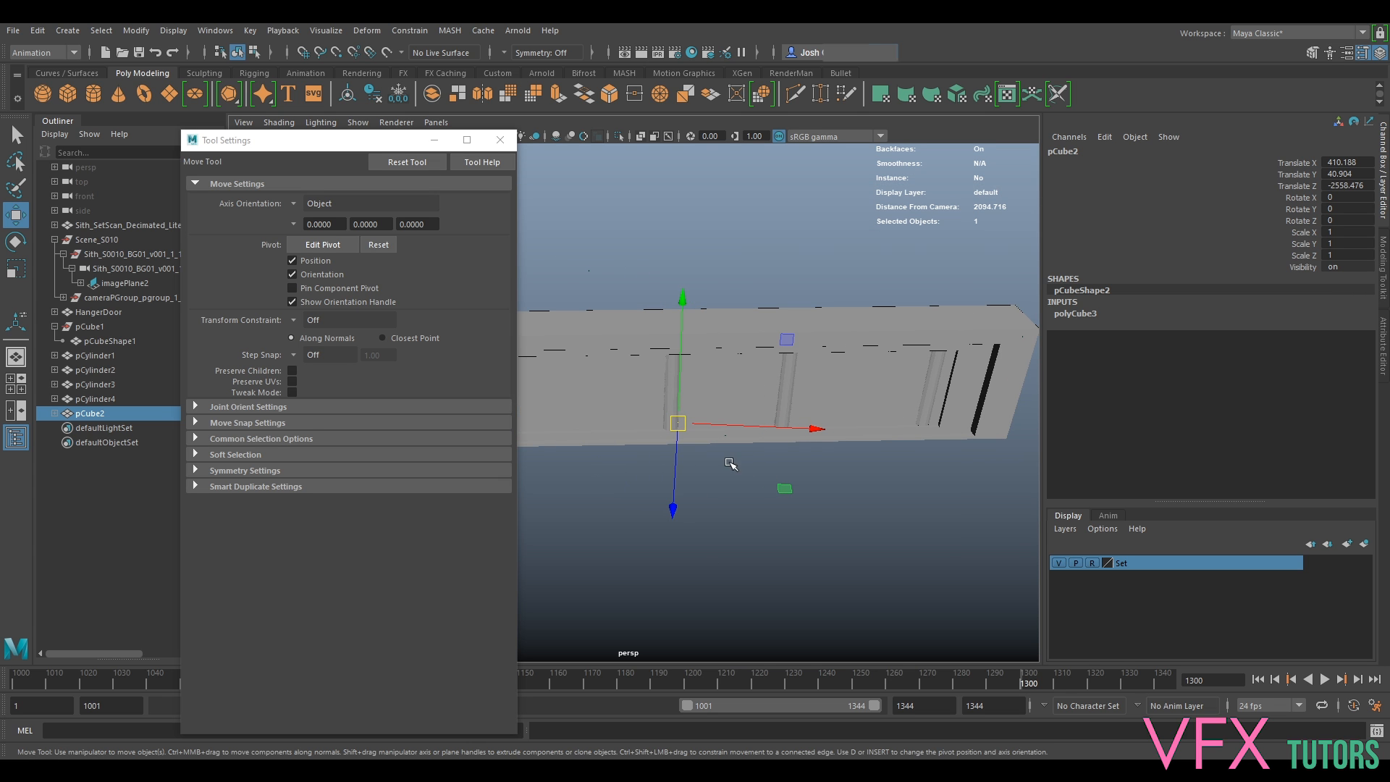
Scale the cube uniformly to about 76.6 and raise it to about Y 147, halfway up the panel.
{"action": "key", "text": "r"}
{"action": "left_click_drag", "start_coordinate": [678, 423], "coordinate": [704, 421]}
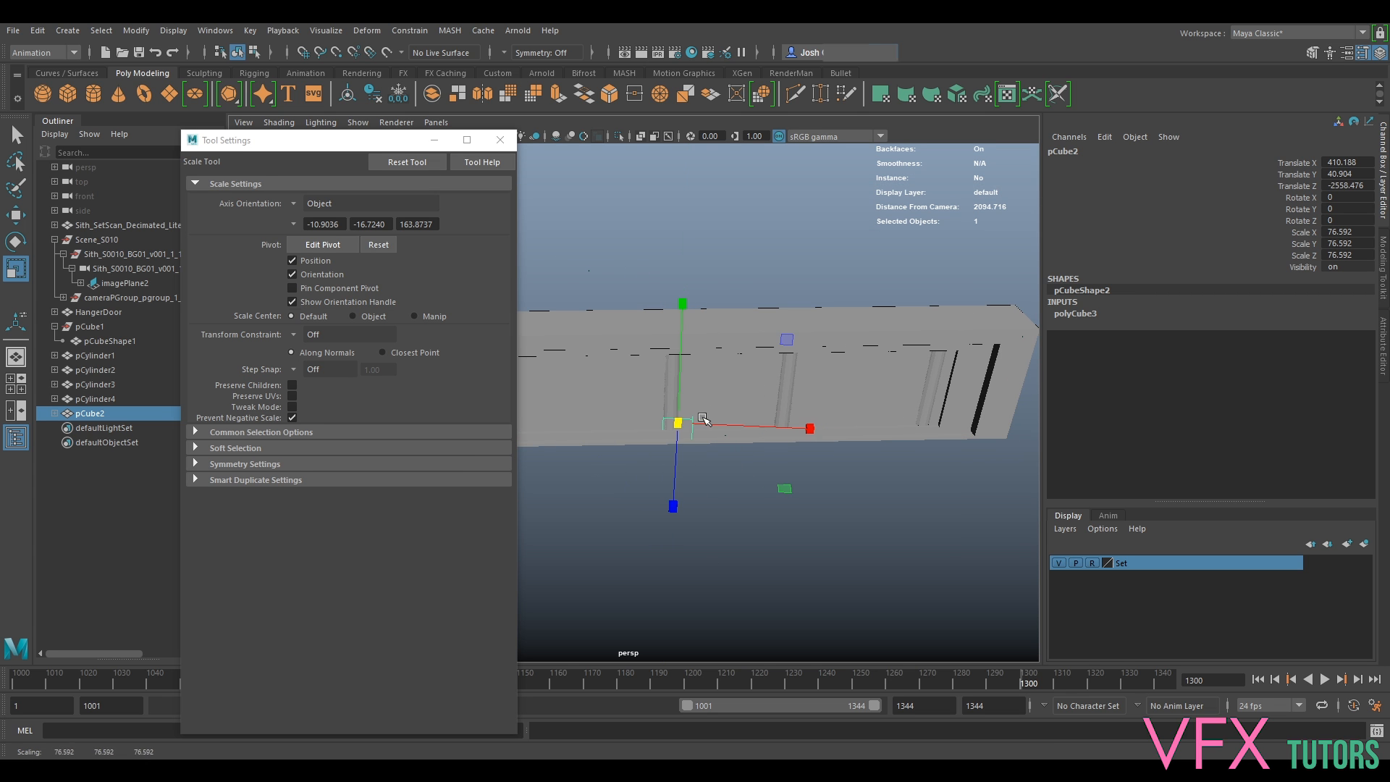
{"action": "key", "text": "w"}
Apply an Orient constraint from HangerDoor to the new cube to match its rotation to the frame.
{"action": "left_click", "coordinate": [742, 397]}
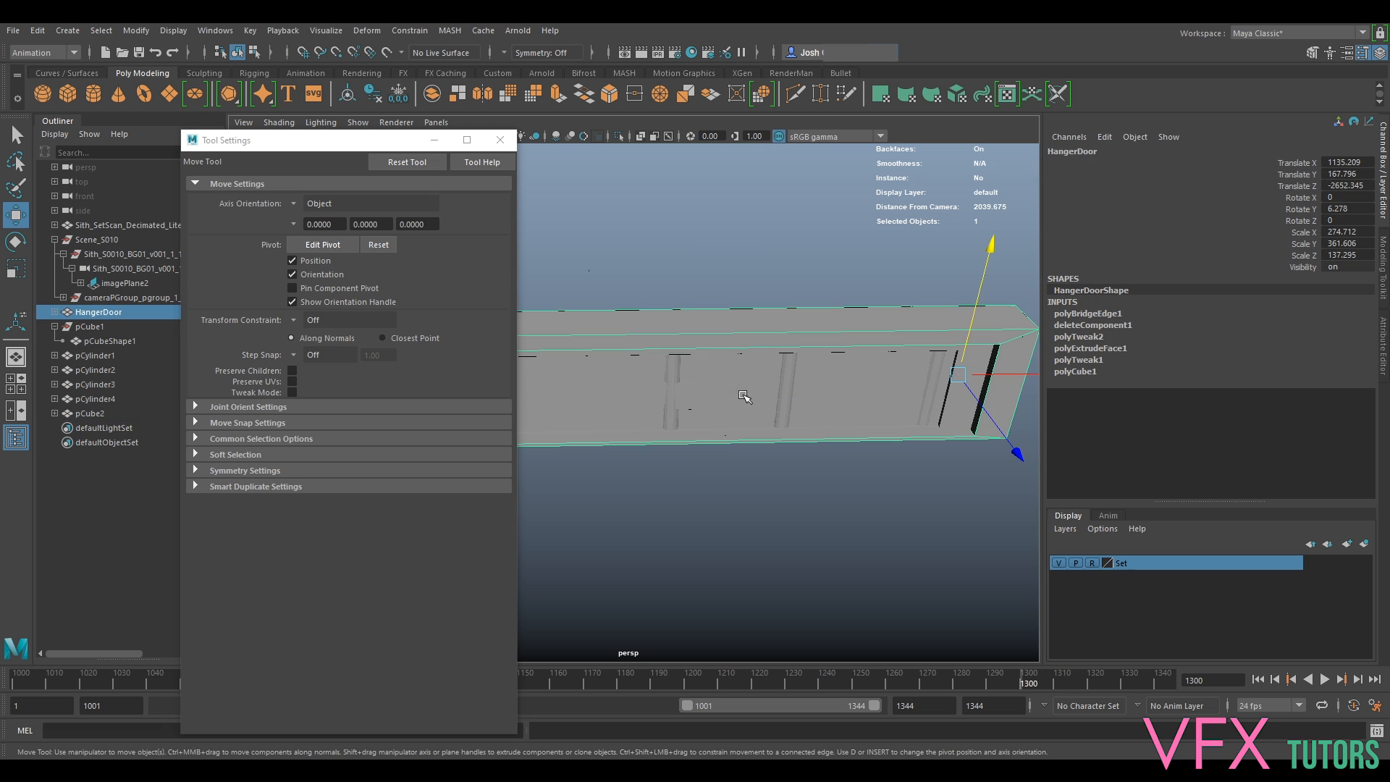
{"action": "left_click", "coordinate": [684, 393], "text": "shift"}
{"action": "left_click", "coordinate": [420, 31]}
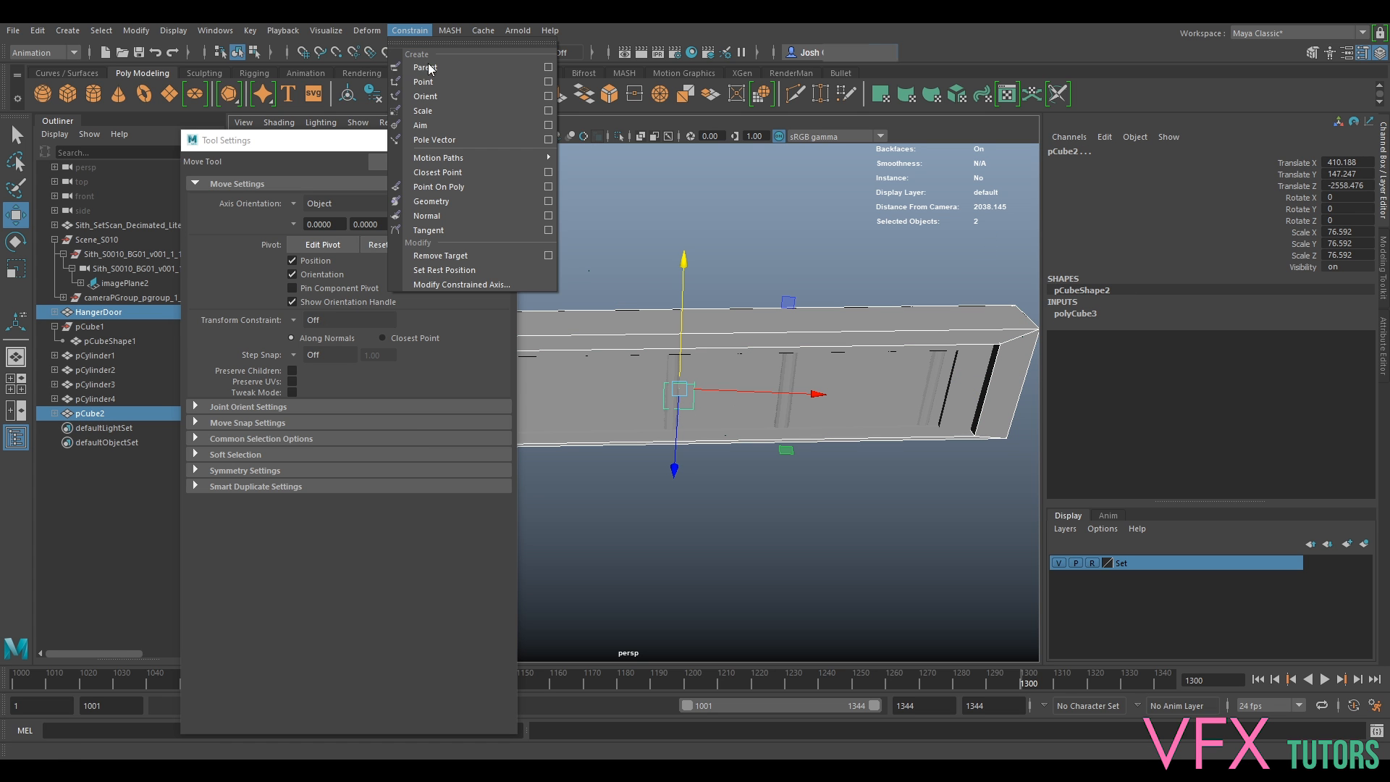
{"action": "left_click", "coordinate": [440, 95]}
Delete the orient constraint beneath the new cube, keeping its matched rotation.
{"action": "left_click", "coordinate": [679, 384]}
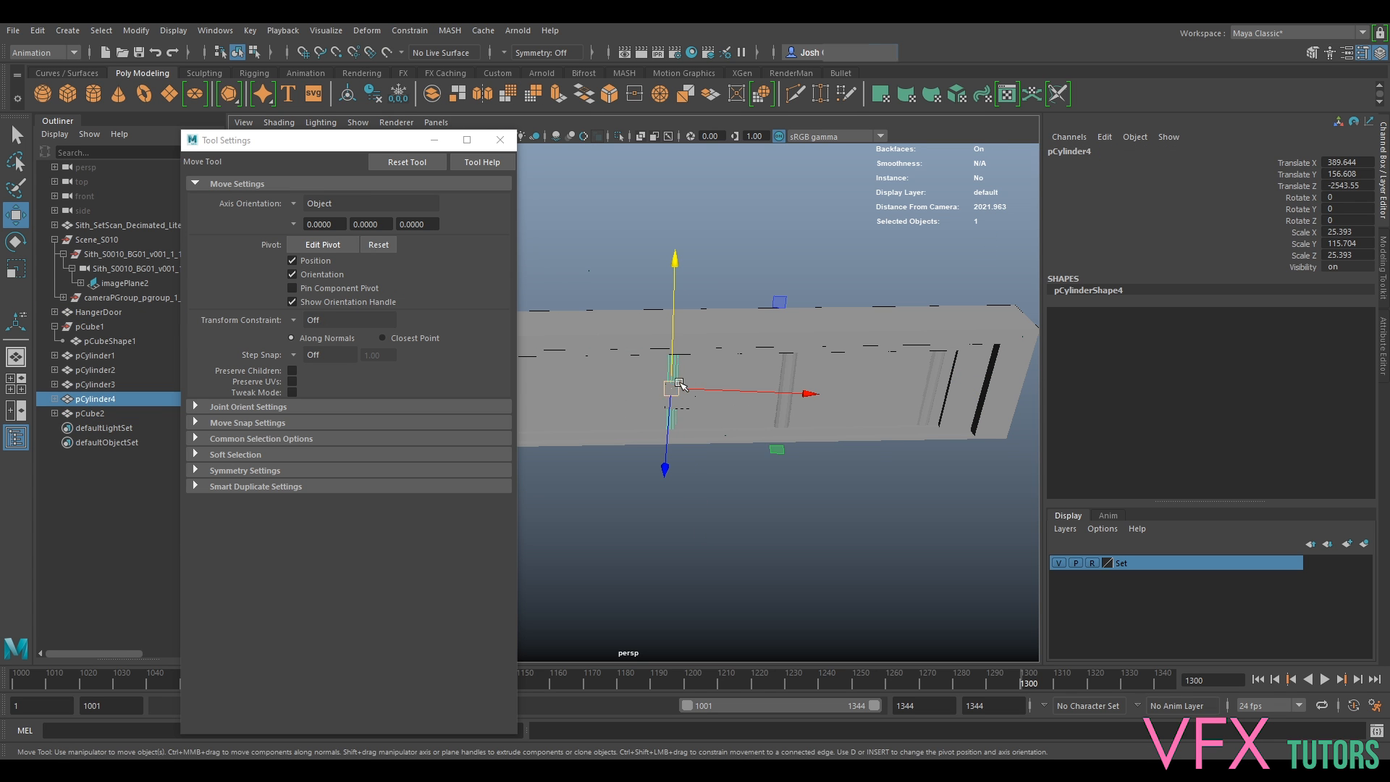
{"action": "left_click", "coordinate": [693, 403]}
{"action": "left_click", "coordinate": [56, 413]}
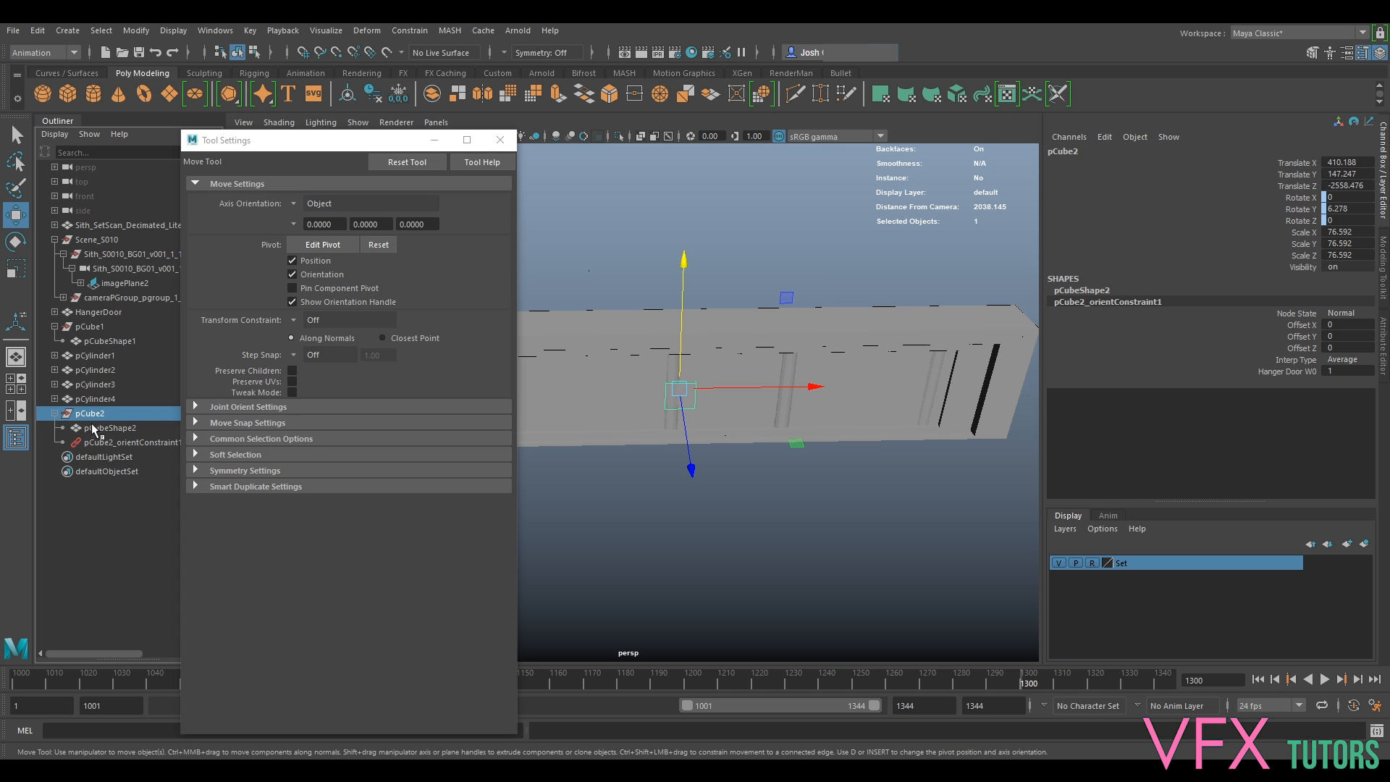
{"action": "left_click", "coordinate": [110, 442]}
{"action": "key", "text": "Delete"}
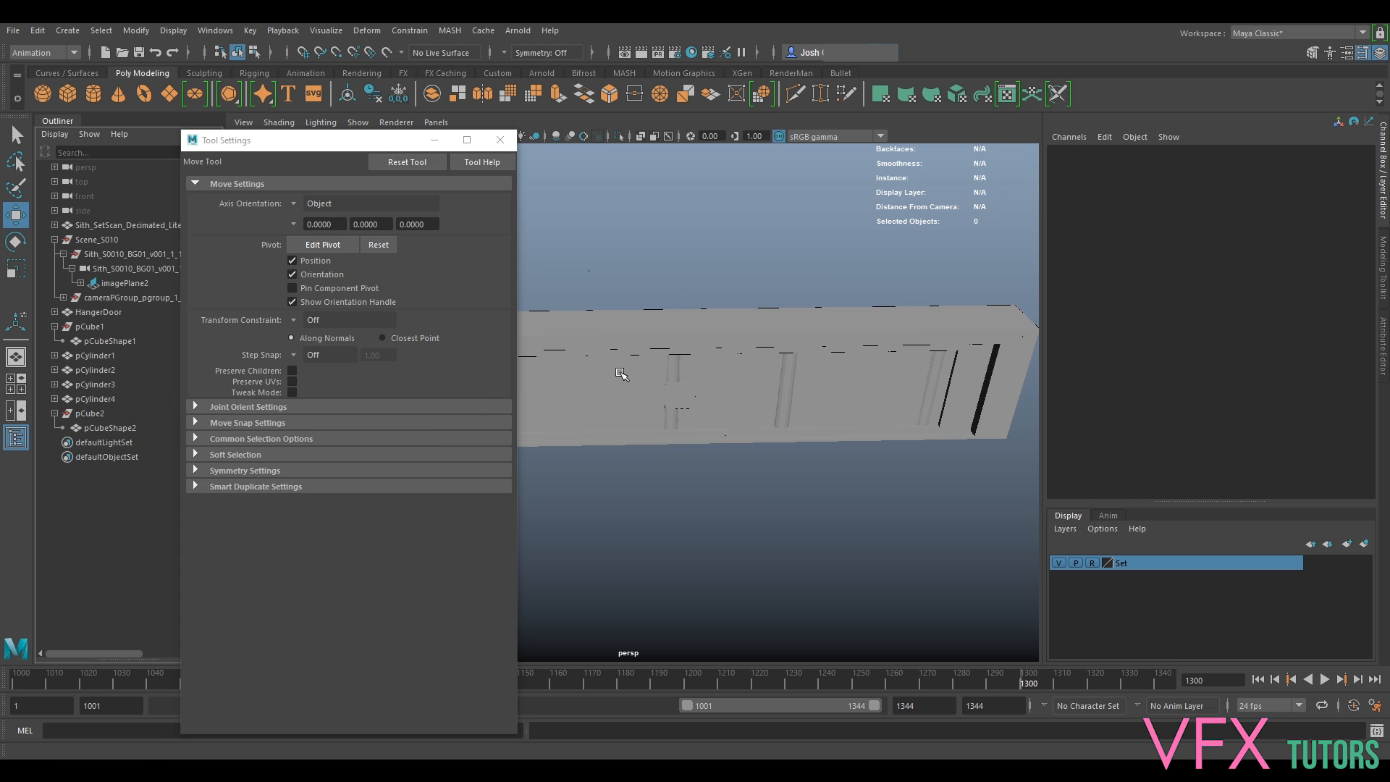
Flatten the cube to about 19.5 in Y and extend it to about 83 in Z.
{"action": "left_click", "coordinate": [686, 394]}
{"action": "key", "text": "r"}
{"action": "left_click_drag", "start_coordinate": [681, 352], "coordinate": [691, 463]}
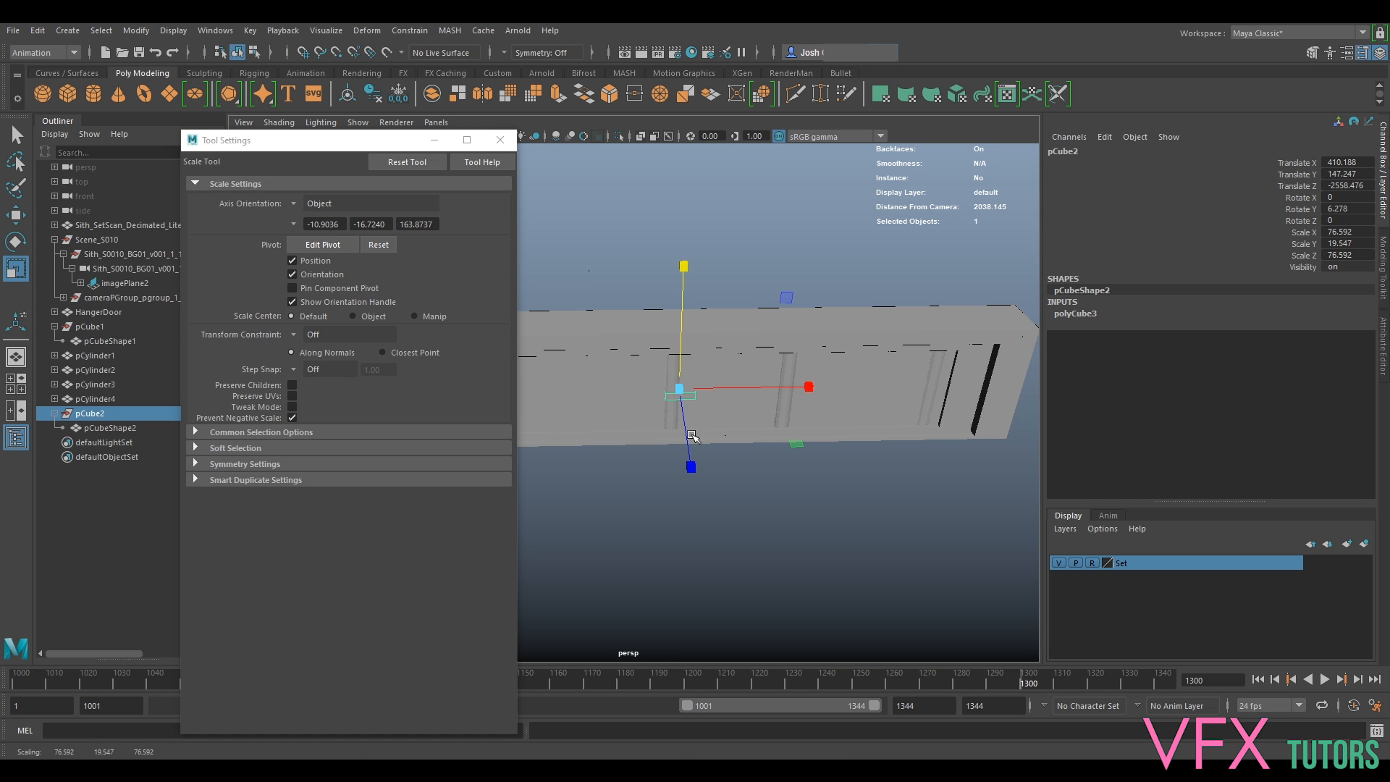
{"action": "right_click_drag", "start_coordinate": [691, 435], "coordinate": [755, 447], "text": "alt"}
{"action": "key", "text": "f"}
{"action": "left_click_drag", "start_coordinate": [750, 508], "coordinate": [861, 495], "text": "alt"}
{"action": "mouse_move", "coordinate": [756, 428]}
{"action": "left_mouse_down"}
{"action": "mouse_move", "coordinate": [782, 431]}
{"action": "mouse_move", "coordinate": [766, 434]}
{"action": "left_mouse_up"}
{"action": "scroll", "coordinate": [785, 469], "scroll_direction": "down", "scroll_amount": 5}
{"action": "left_click_drag", "start_coordinate": [791, 480], "coordinate": [666, 468], "text": "alt"}
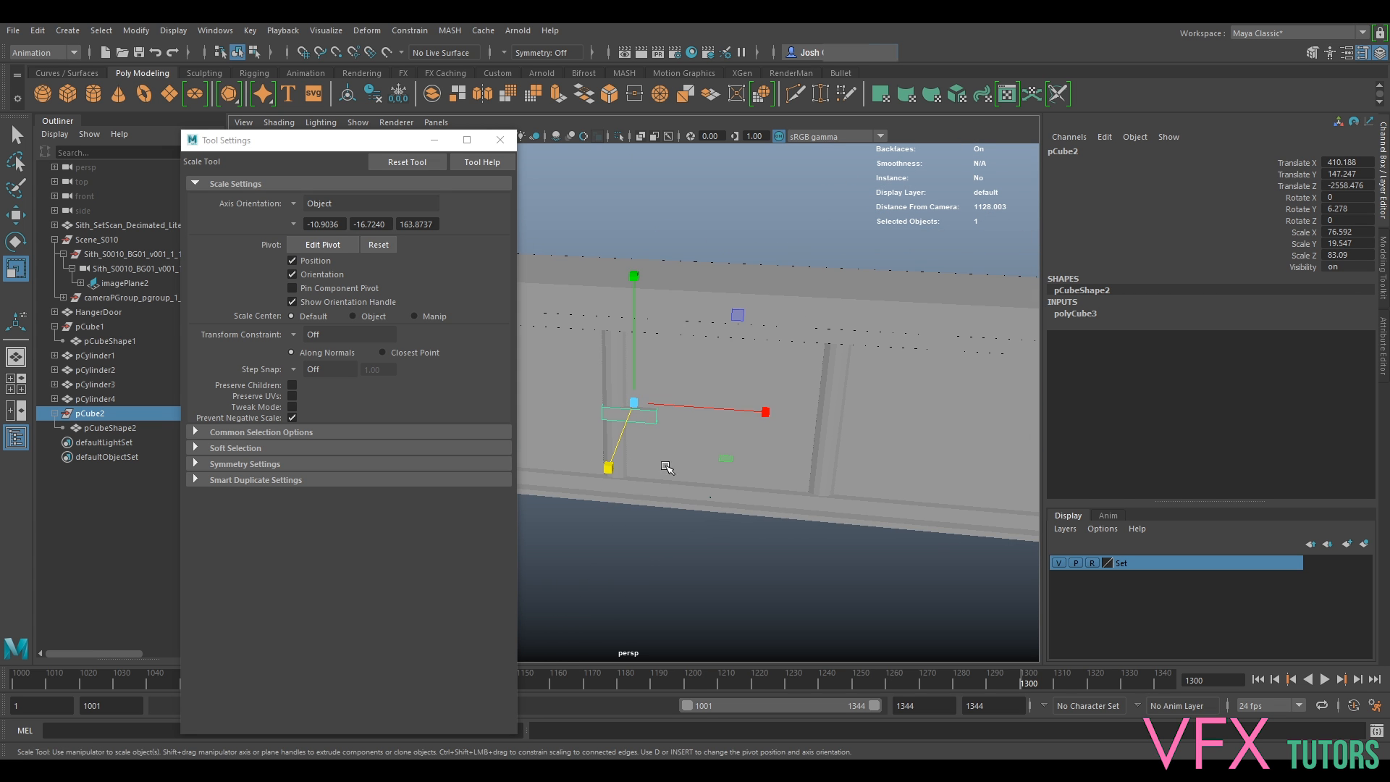
Stretch the flattened cube to about 1214 in X, forming a long horizontal crossbar.
{"action": "left_click_drag", "start_coordinate": [665, 407], "coordinate": [1379, 467]}
{"action": "scroll", "coordinate": [782, 448], "scroll_direction": "down", "scroll_amount": 4}
{"action": "left_click_drag", "start_coordinate": [666, 405], "coordinate": [757, 417]}
{"action": "middle_click_drag", "start_coordinate": [756, 417], "coordinate": [818, 397], "text": "alt"}
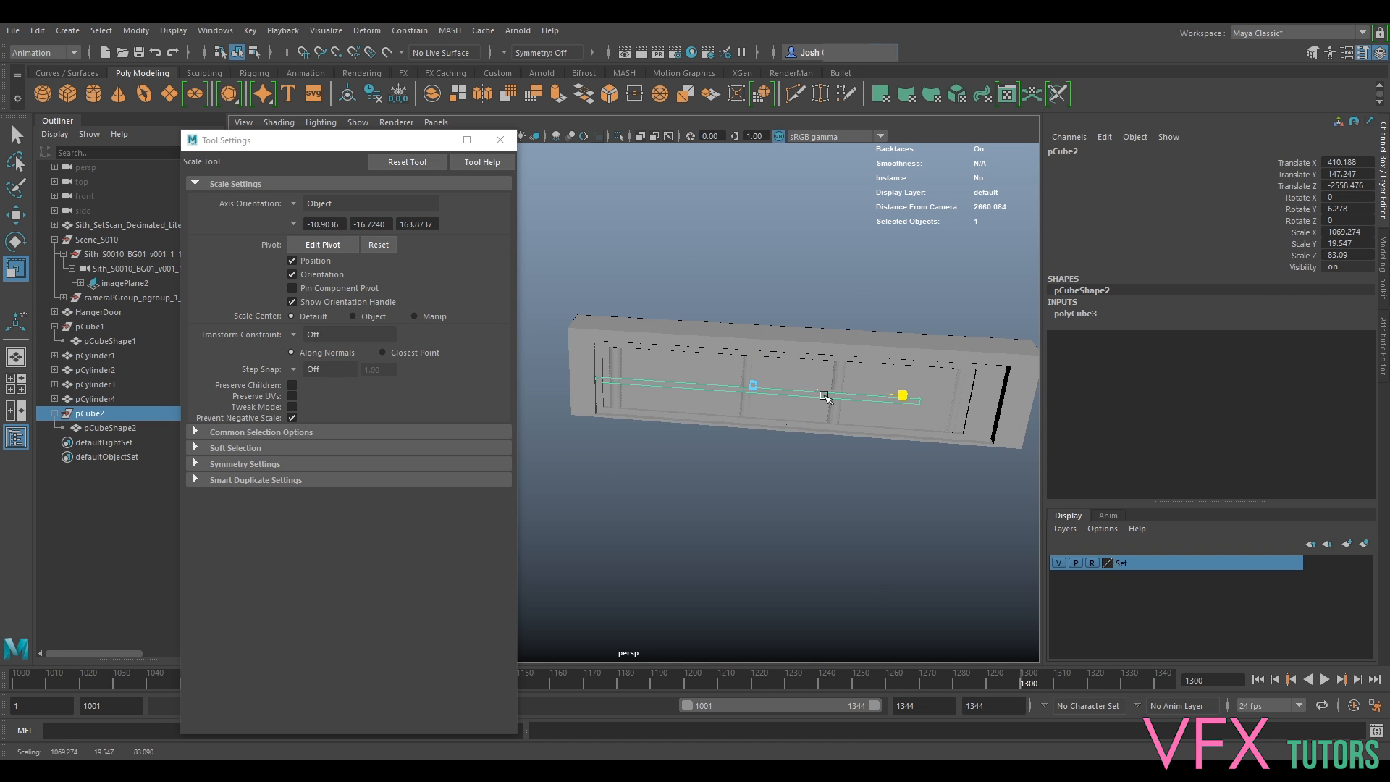
Move the crossbar along the panel to about X 495, Z -2572 so it spans between the inset's ends.
{"action": "key", "text": "w"}
{"action": "left_click_drag", "start_coordinate": [807, 395], "coordinate": [826, 398]}
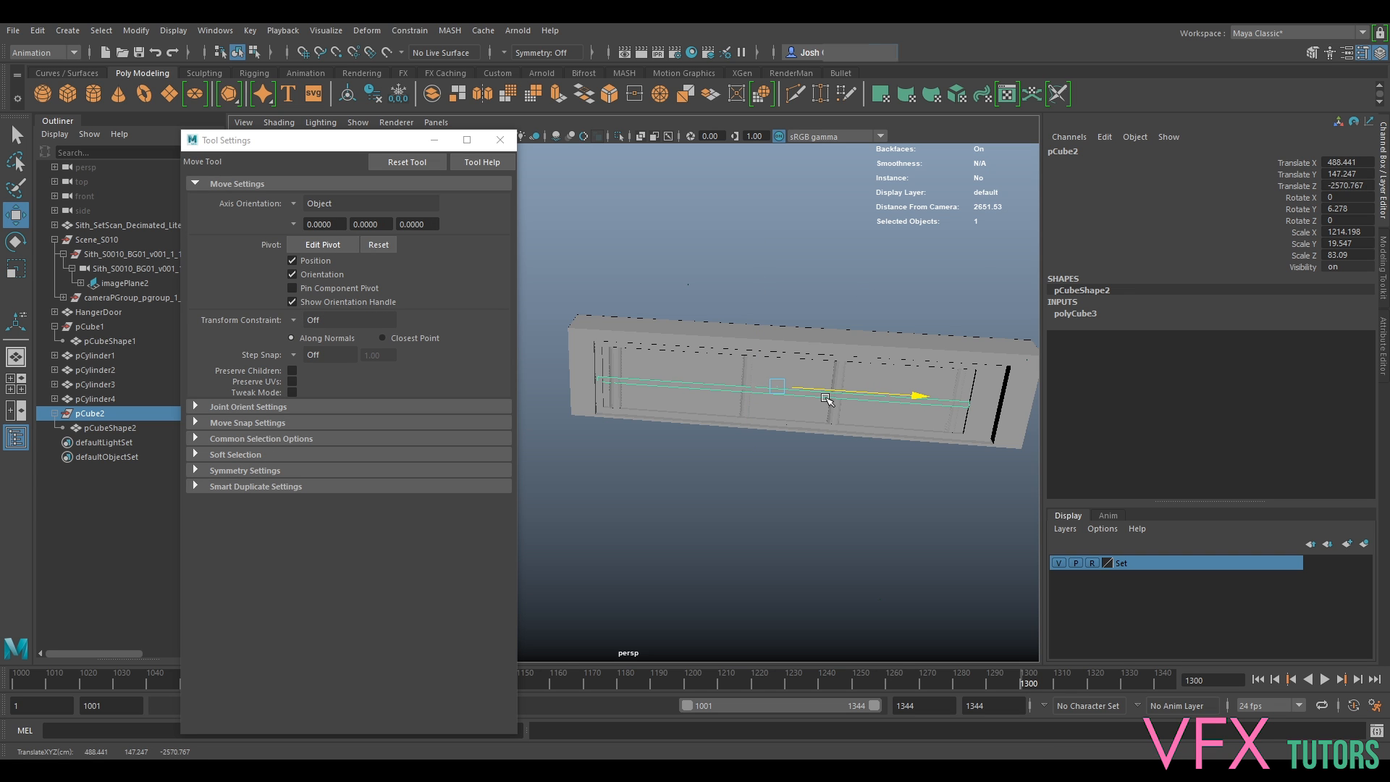
{"action": "left_click_drag", "start_coordinate": [826, 398], "coordinate": [759, 365], "text": "alt"}
{"action": "scroll", "coordinate": [748, 425], "scroll_direction": "up", "scroll_amount": 8}
{"action": "left_click_drag", "start_coordinate": [633, 271], "coordinate": [720, 329]}
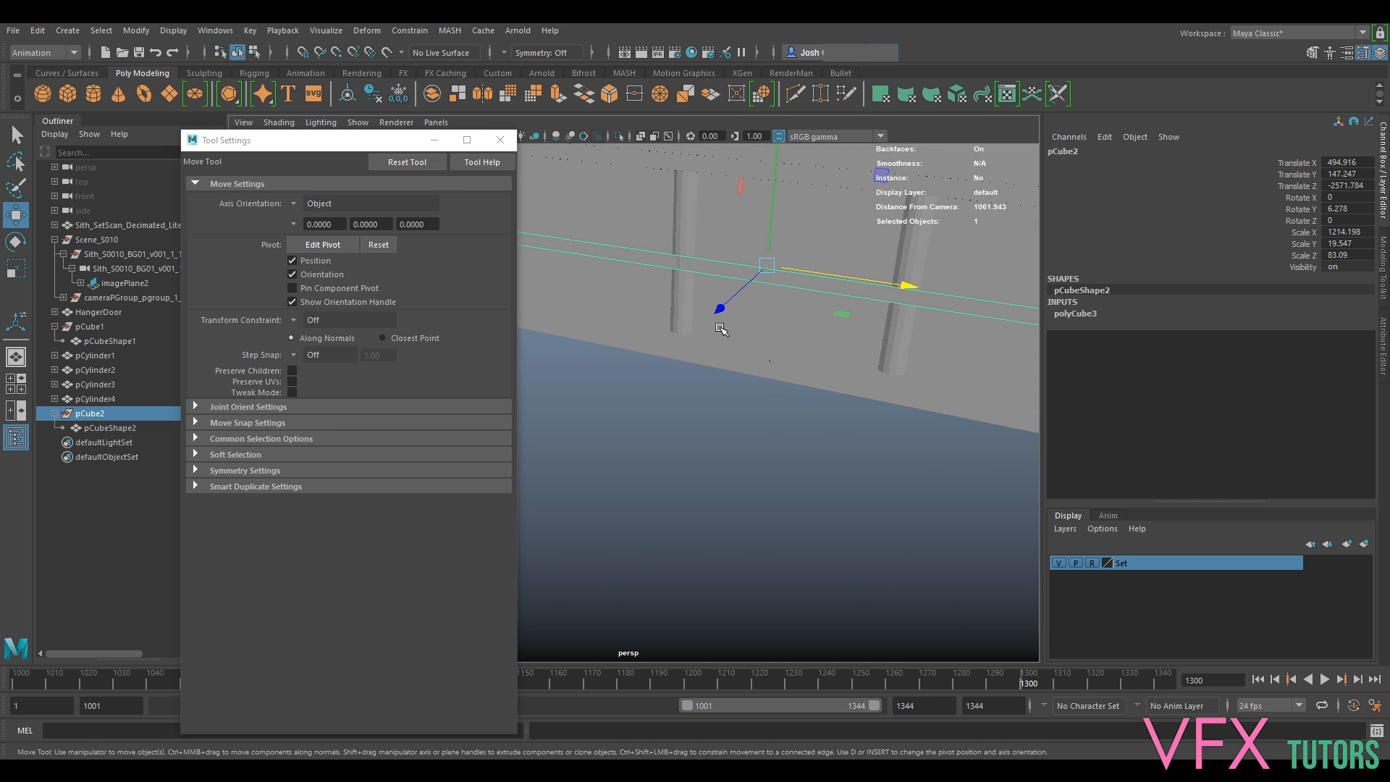
Lower the crossbar to about Y 105 and resize it to about 14.4 in Y and 91.2 in Z.
{"action": "left_click_drag", "start_coordinate": [772, 211], "coordinate": [818, 222]}
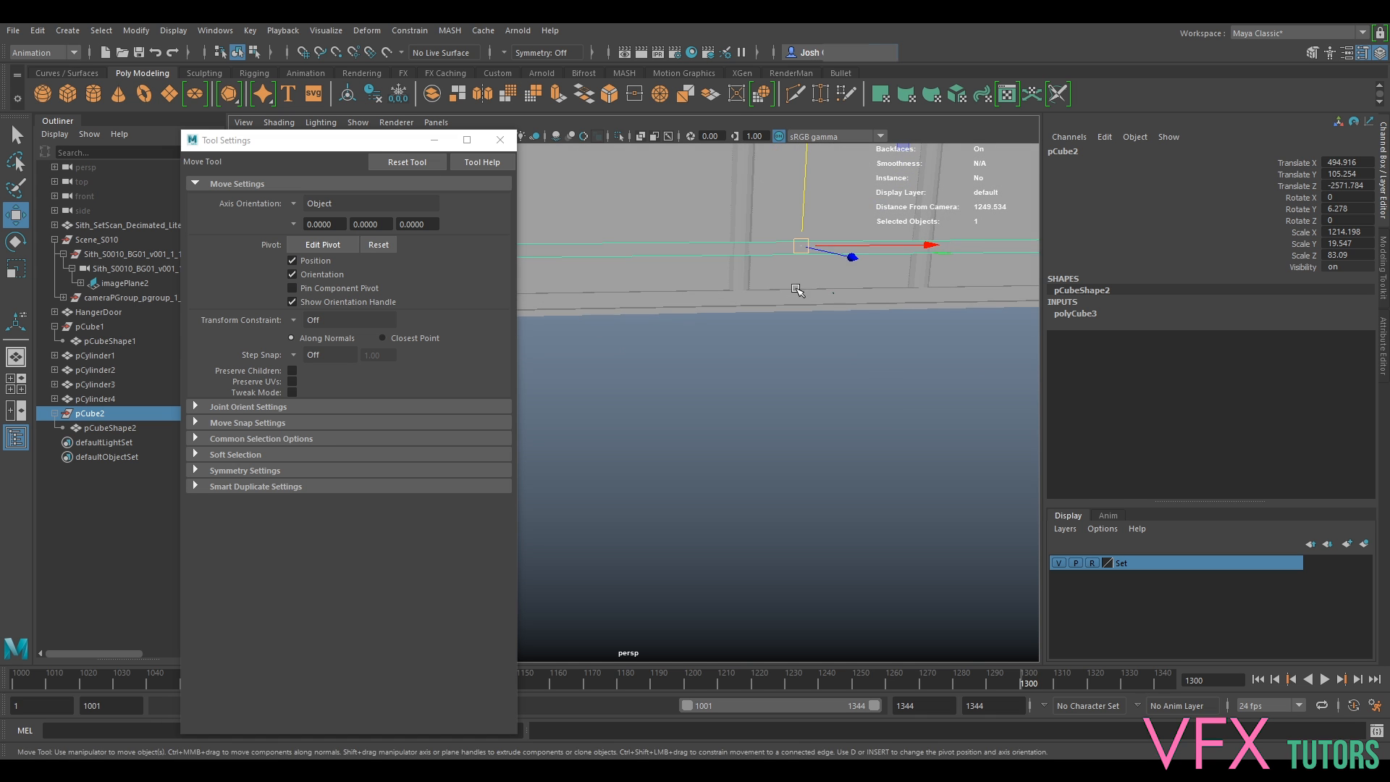
{"action": "middle_click_drag", "start_coordinate": [817, 223], "coordinate": [778, 388], "text": "alt"}
{"action": "key", "text": "r"}
{"action": "left_click_drag", "start_coordinate": [759, 351], "coordinate": [764, 384]}
{"action": "left_click_drag", "start_coordinate": [698, 433], "coordinate": [1011, 445], "text": "alt"}
{"action": "left_click_drag", "start_coordinate": [873, 474], "coordinate": [916, 384], "text": "alt"}
{"action": "middle_click_drag", "start_coordinate": [916, 384], "coordinate": [641, 399], "text": "alt"}
Duplicate the crossbar twice, raising the copies to about Y 160 and Y 217 to form three stacked bars.
{"action": "key", "text": "w"}
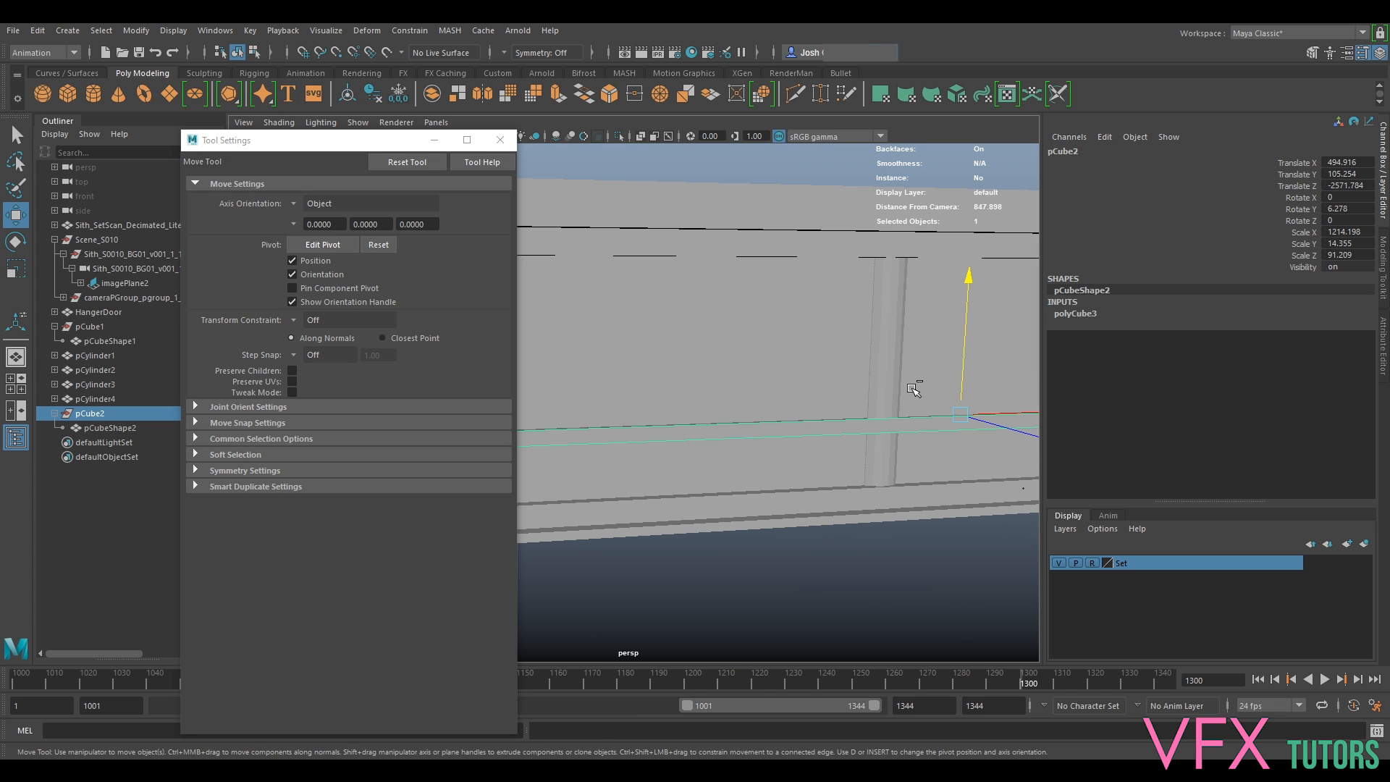
{"action": "key", "text": "ctrl+d"}
{"action": "left_click_drag", "start_coordinate": [961, 381], "coordinate": [972, 271]}
{"action": "key", "text": "ctrl+d"}
{"action": "scroll", "coordinate": [919, 316], "scroll_direction": "down", "scroll_amount": 4}
{"action": "left_click_drag", "start_coordinate": [891, 423], "coordinate": [924, 432], "text": "alt"}
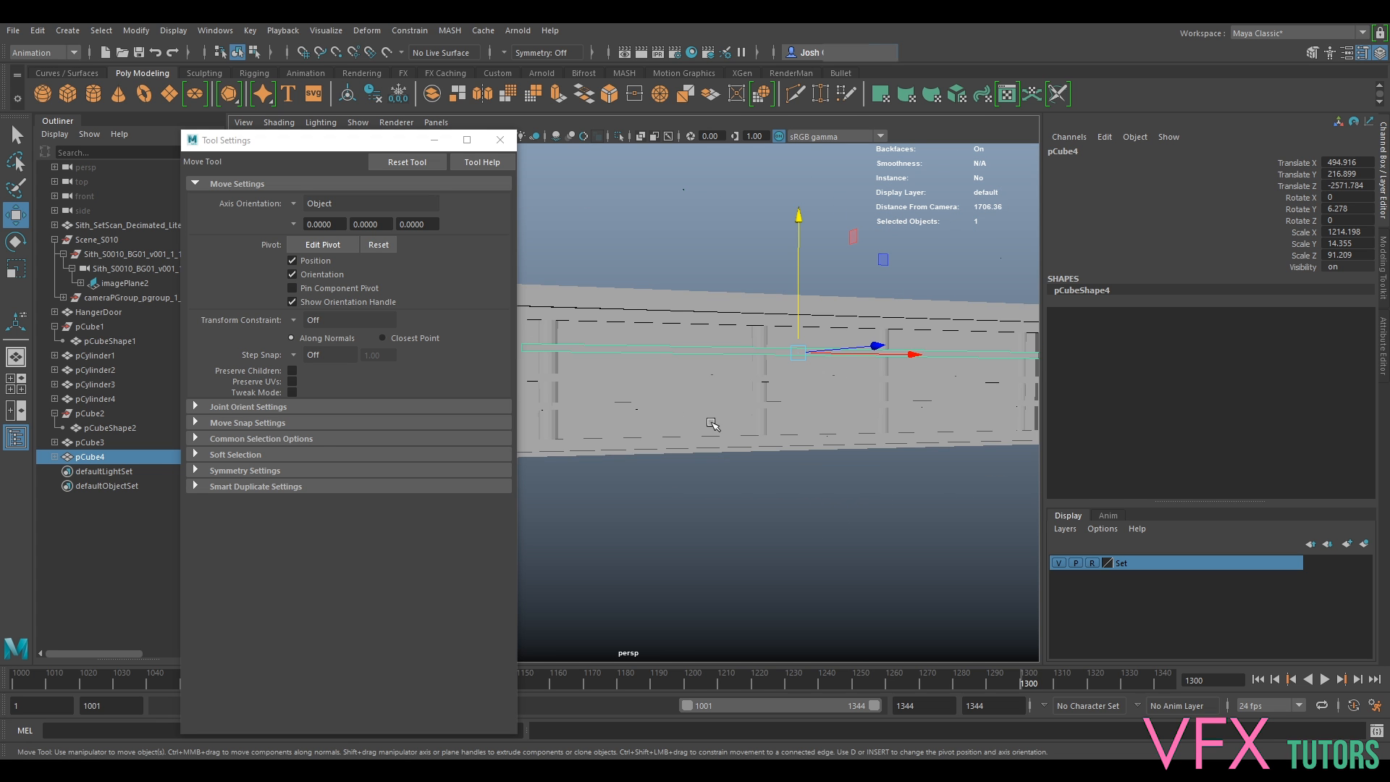
Close the tool settings window and combine the three crossbars into a single mesh.
{"action": "left_click_drag", "start_coordinate": [711, 424], "coordinate": [779, 434], "text": "alt"}
{"action": "left_click", "coordinate": [714, 389], "text": "ctrl+shift"}
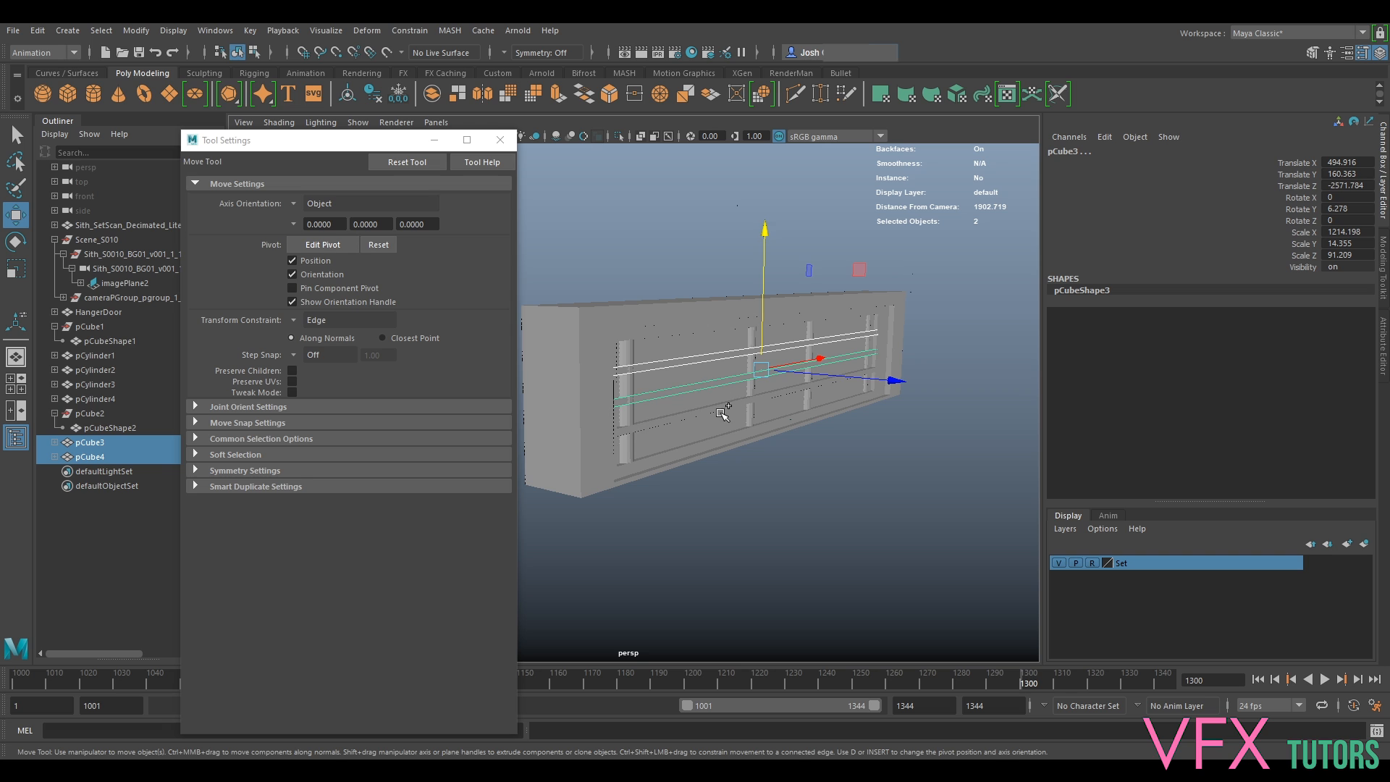
{"action": "left_click", "coordinate": [722, 413], "text": "ctrl+shift"}
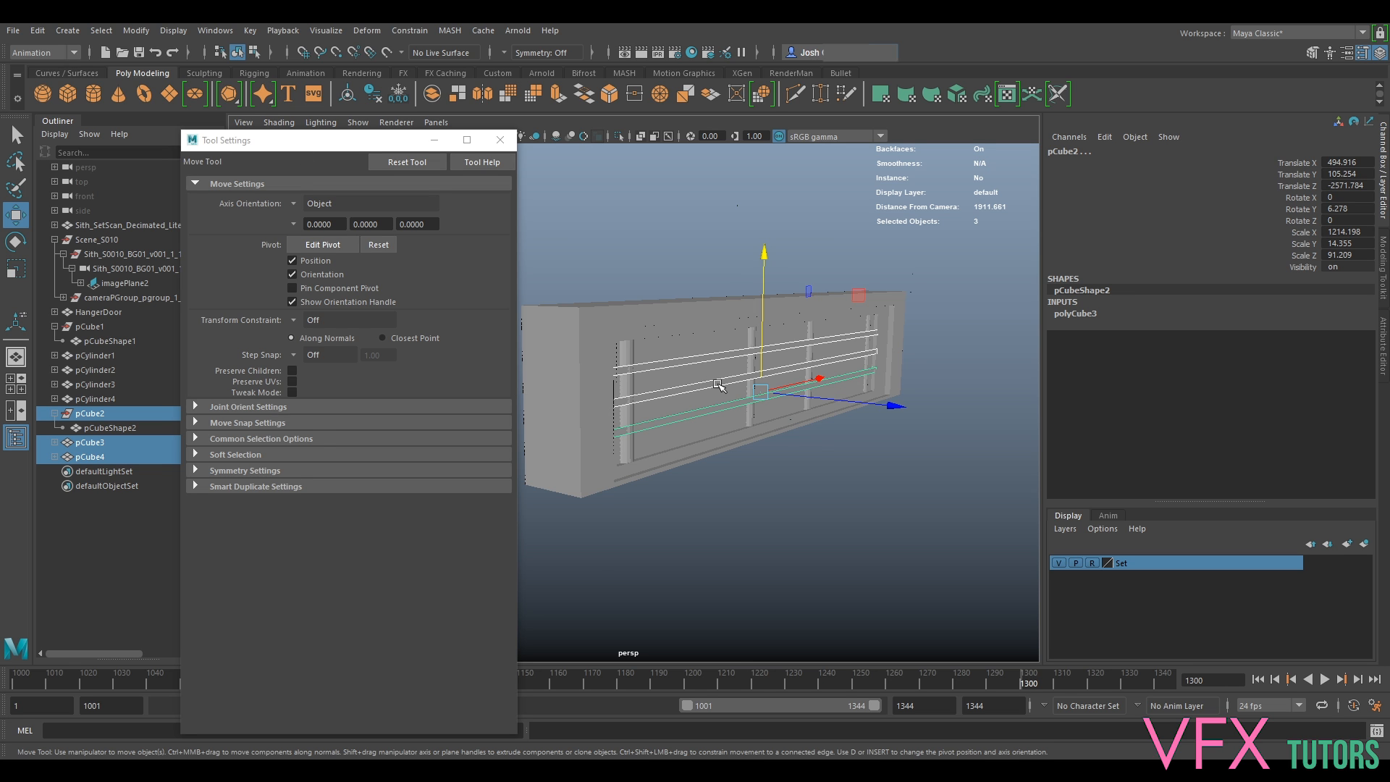
{"action": "left_click_drag", "start_coordinate": [816, 427], "coordinate": [622, 422], "text": "alt"}
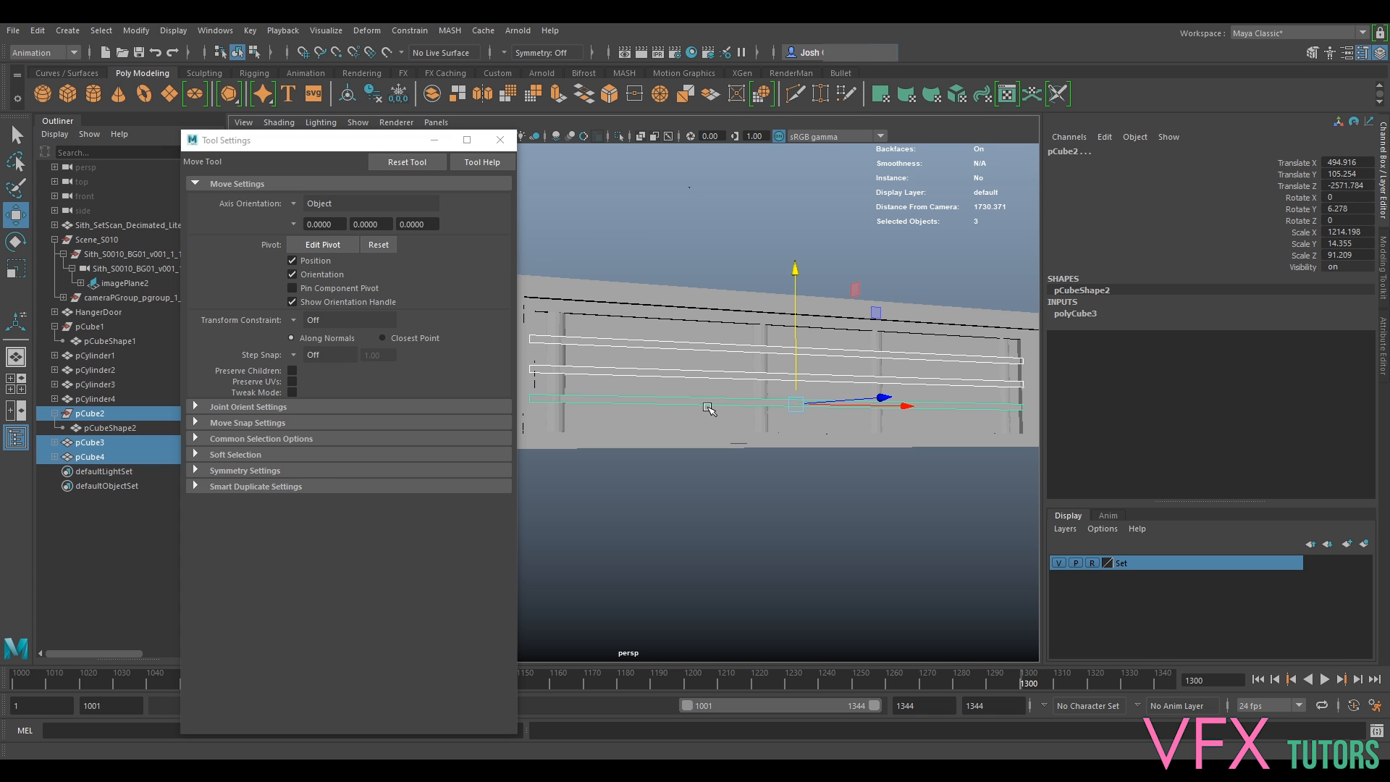
{"action": "left_click_drag", "start_coordinate": [706, 392], "coordinate": [666, 422], "text": "alt"}
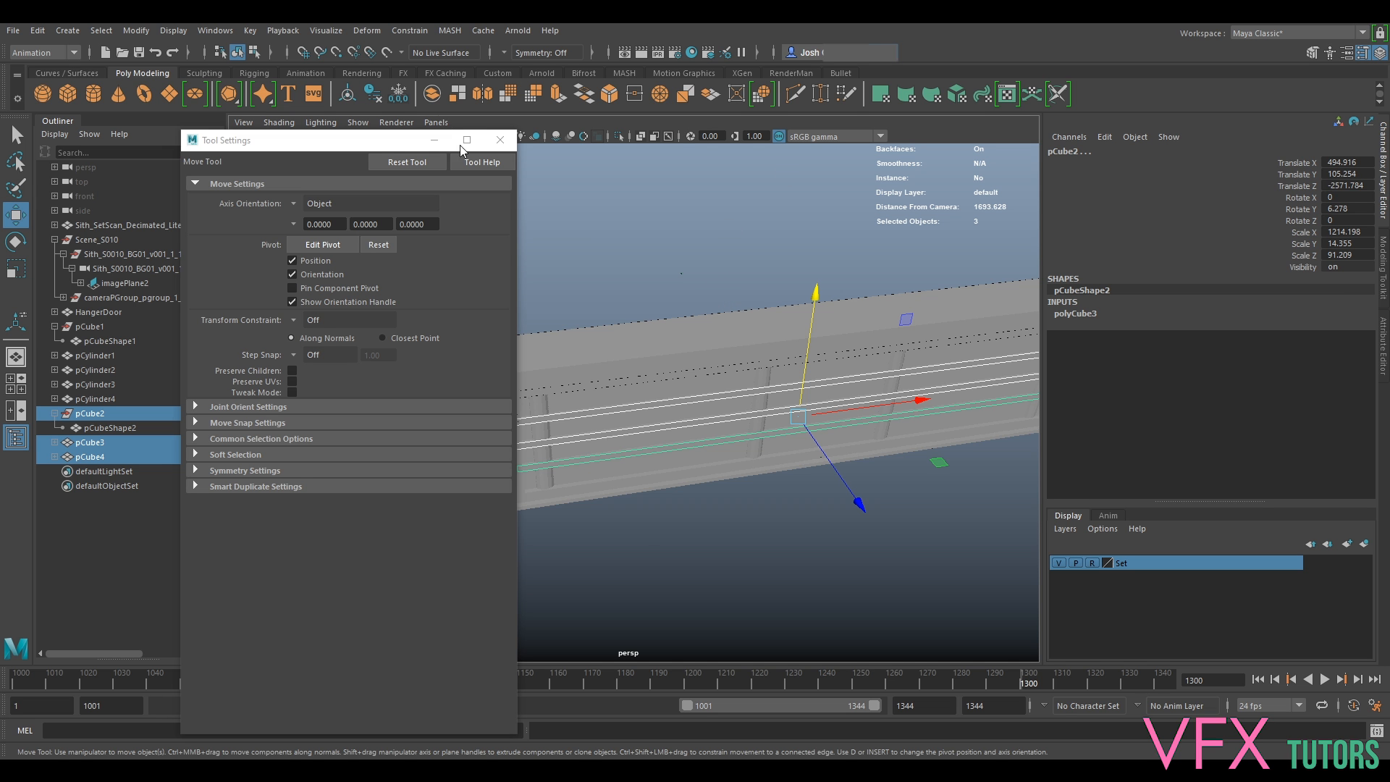
{"action": "left_click", "coordinate": [500, 139]}
{"action": "left_click_drag", "start_coordinate": [707, 527], "coordinate": [753, 488], "text": "alt"}
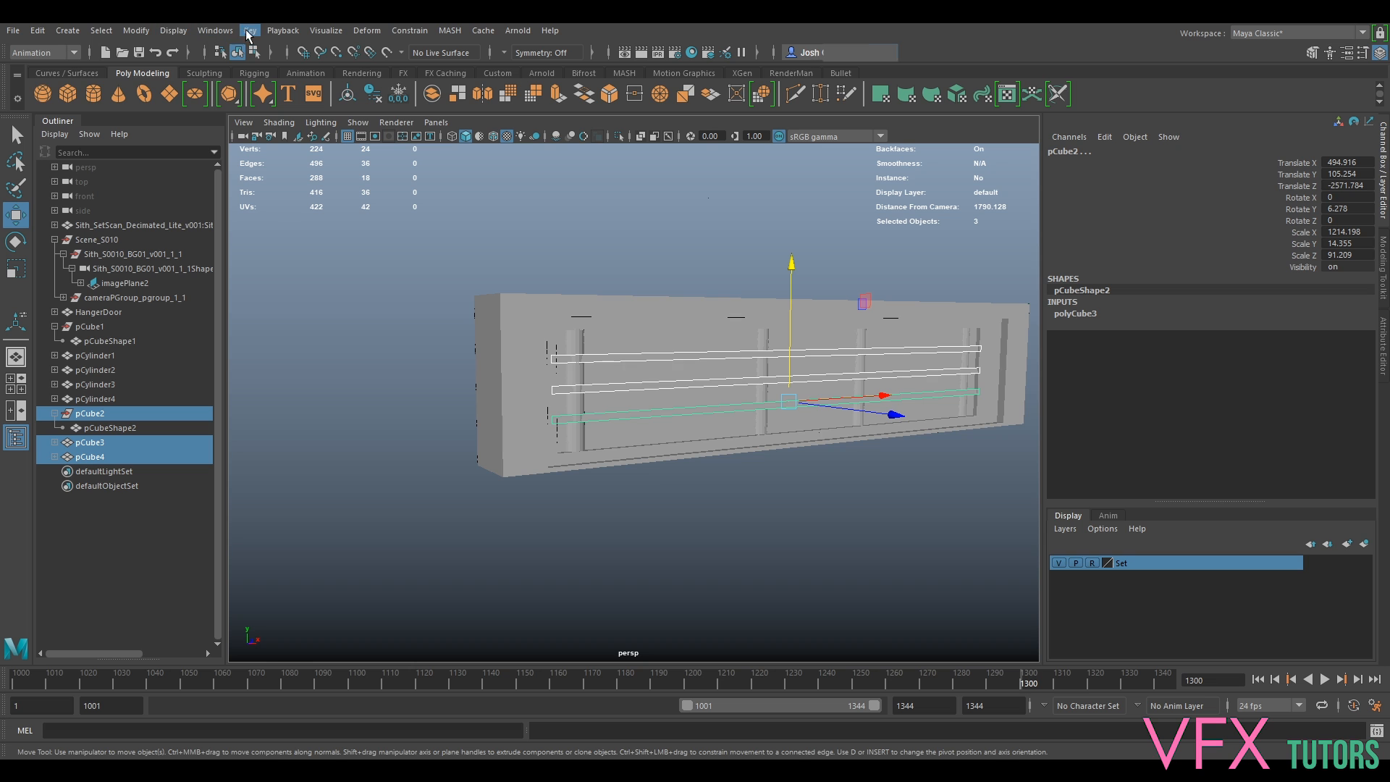
{"action": "left_click", "coordinate": [44, 52]}
{"action": "left_click", "coordinate": [36, 66]}
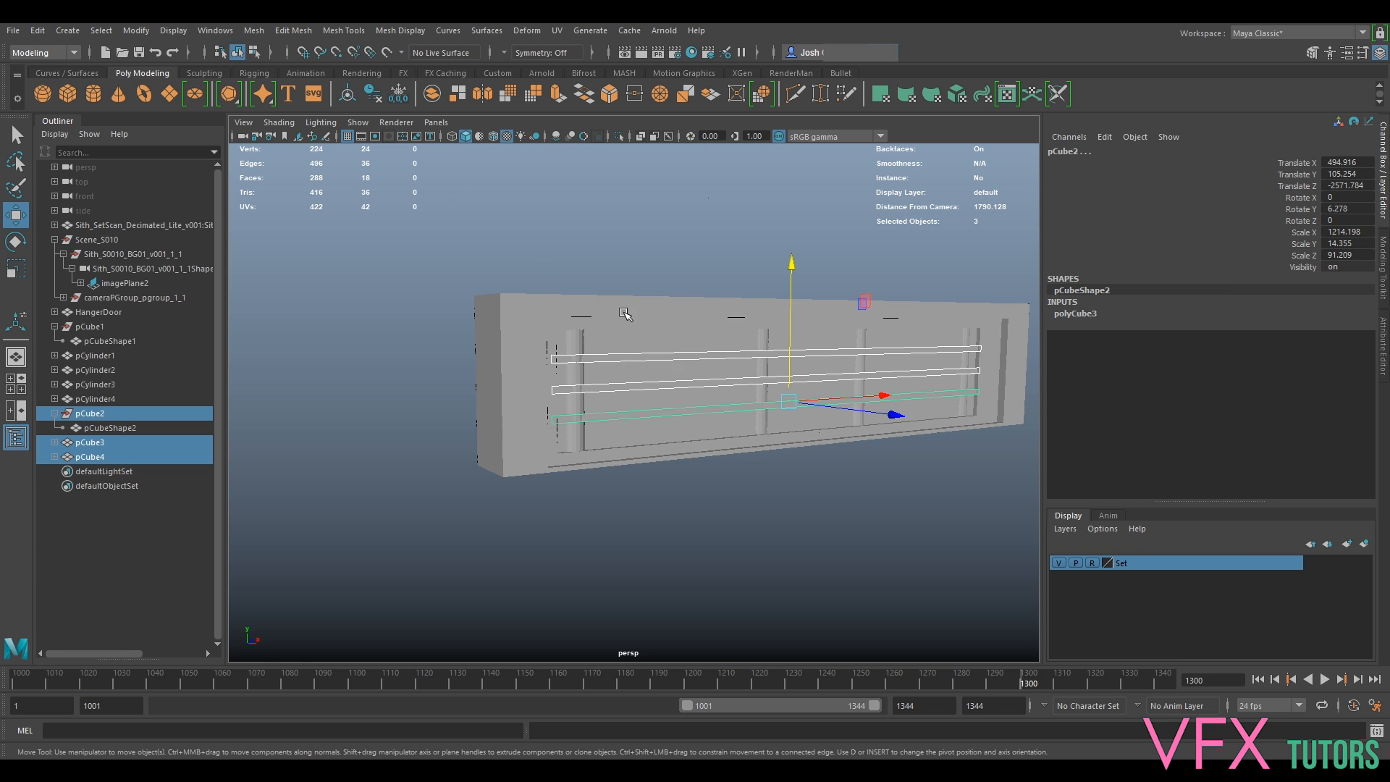
{"action": "left_click", "coordinate": [253, 30]}
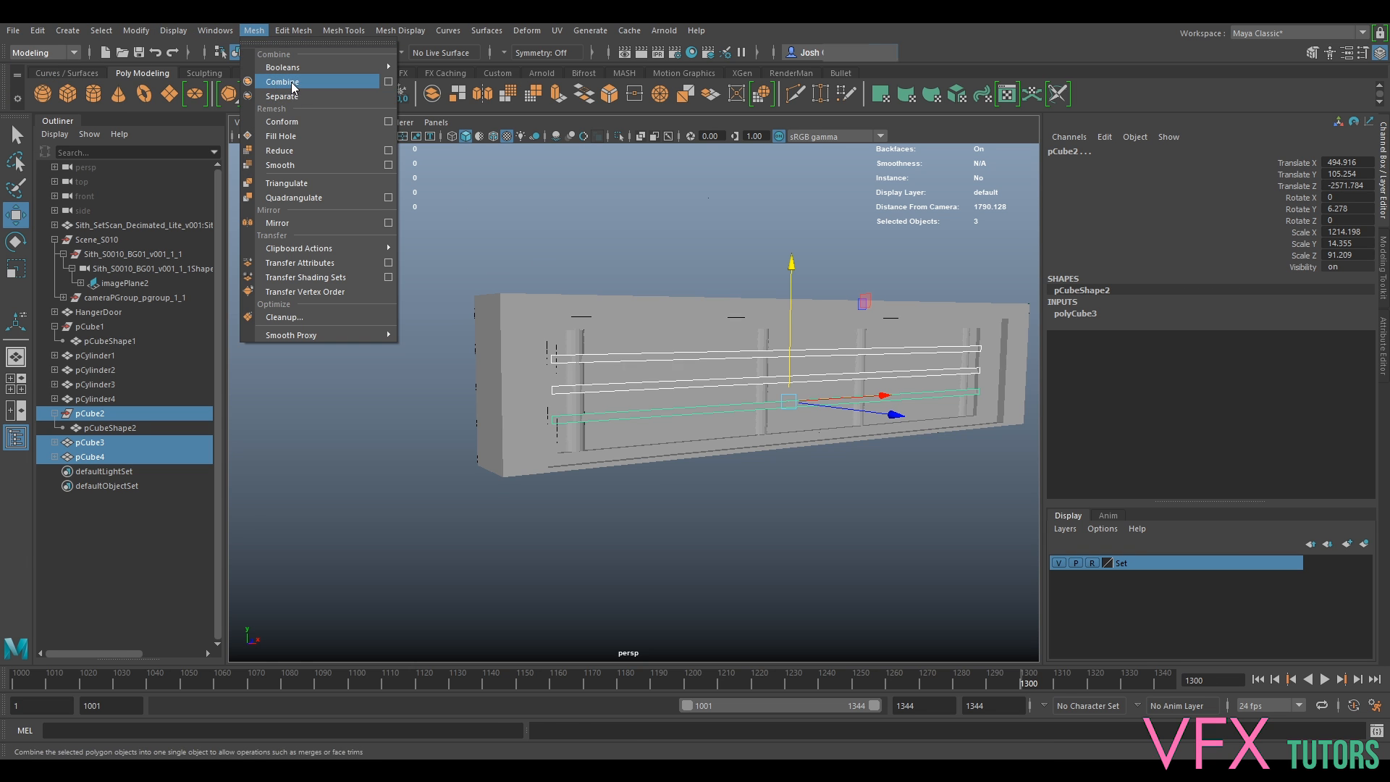
{"action": "left_click", "coordinate": [282, 82]}
Bevel all edges of the combined crossbars with a fraction of 0.5 and 1 segment.
{"action": "right_click_drag", "start_coordinate": [676, 375], "coordinate": [616, 358]}
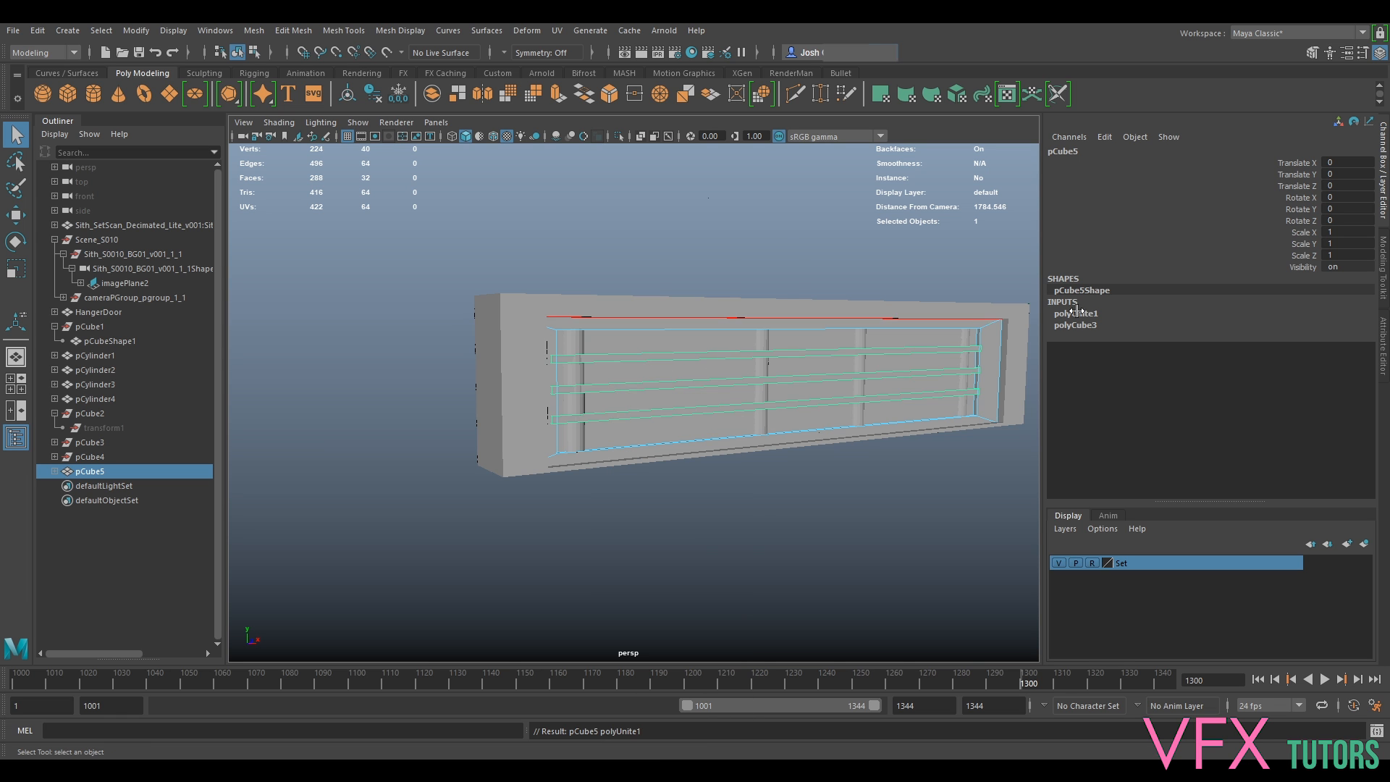
{"action": "left_click", "coordinate": [967, 357]}
{"action": "right_click_drag", "start_coordinate": [972, 356], "coordinate": [1024, 330]}
{"action": "left_click", "coordinate": [794, 349]}
{"action": "right_click_drag", "start_coordinate": [804, 347], "coordinate": [767, 339]}
{"action": "left_click_drag", "start_coordinate": [1032, 258], "coordinate": [688, 467]}
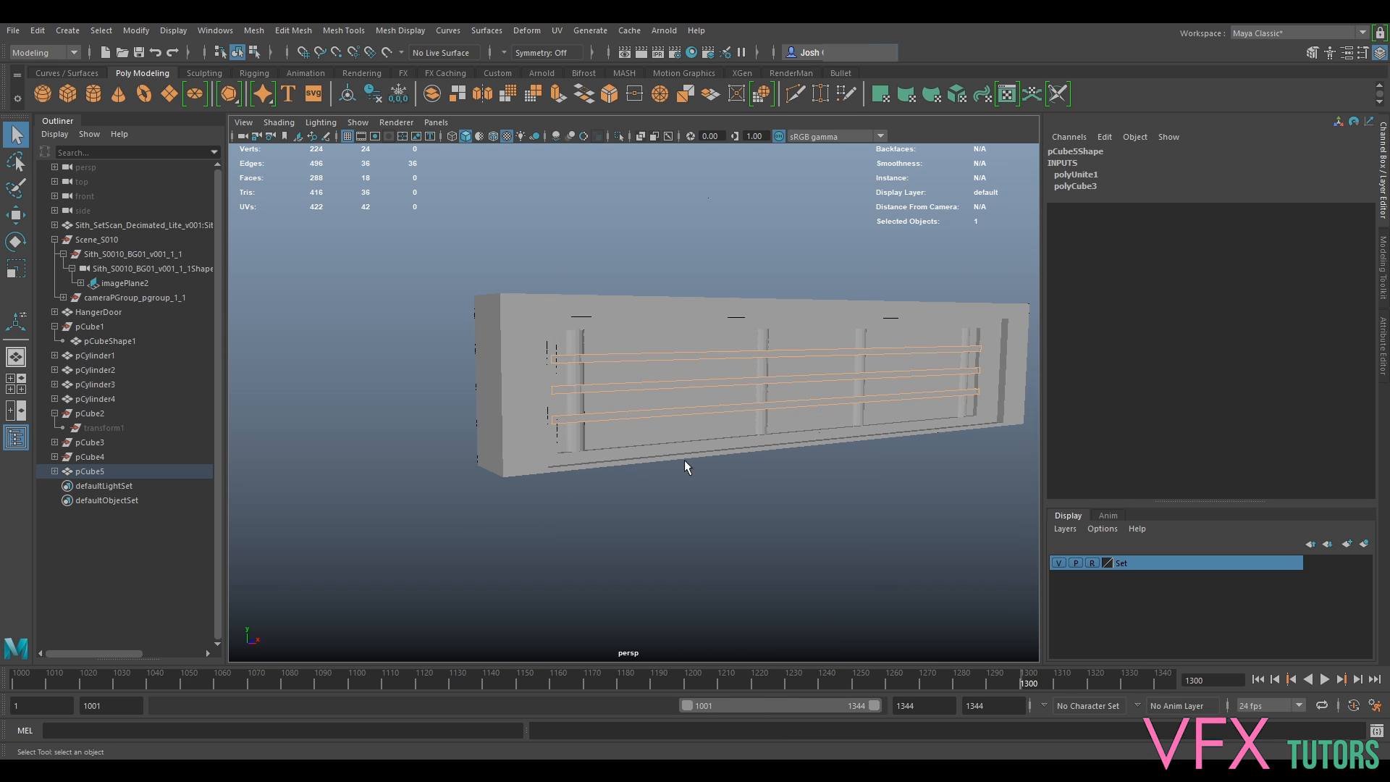
{"action": "left_click", "coordinate": [1385, 290]}
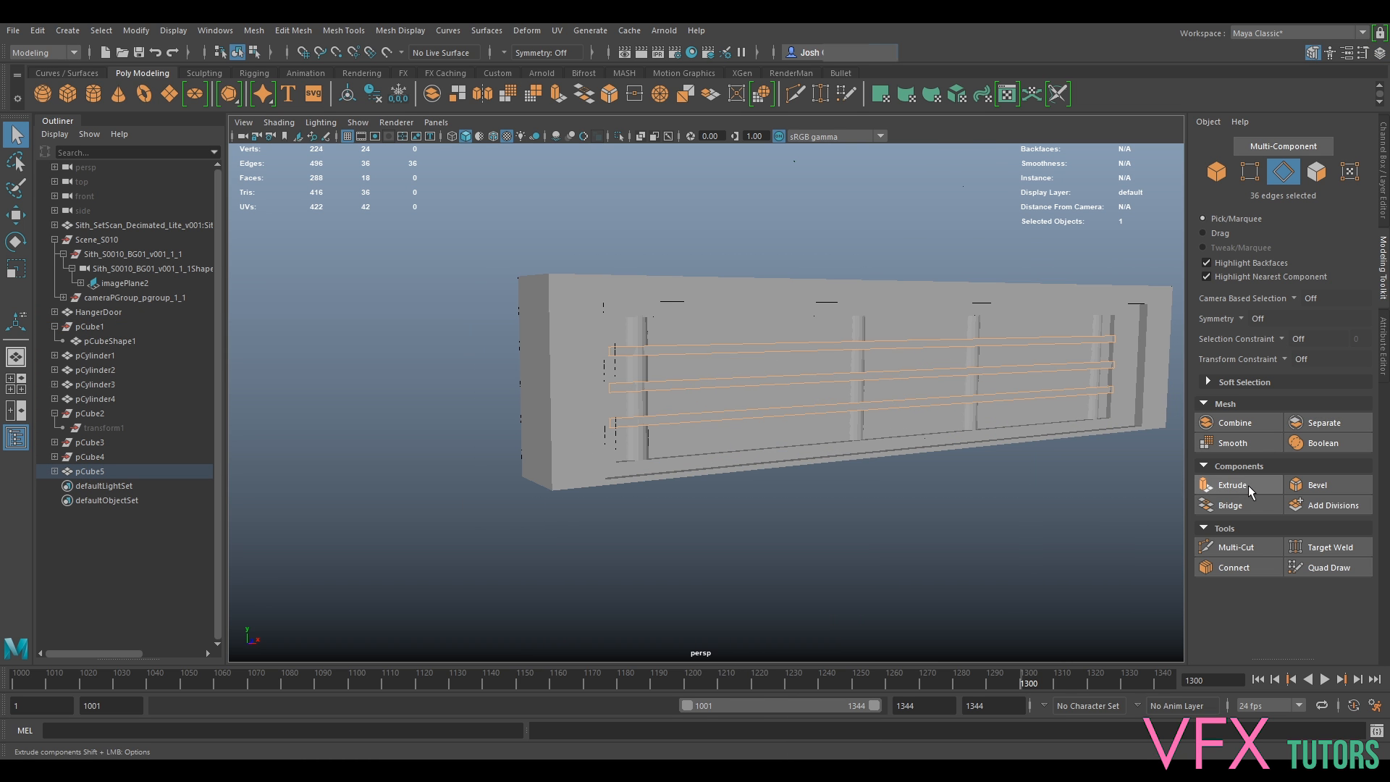
{"action": "left_click", "coordinate": [1317, 485]}
{"action": "scroll", "coordinate": [748, 431], "scroll_direction": "up", "scroll_amount": 5}
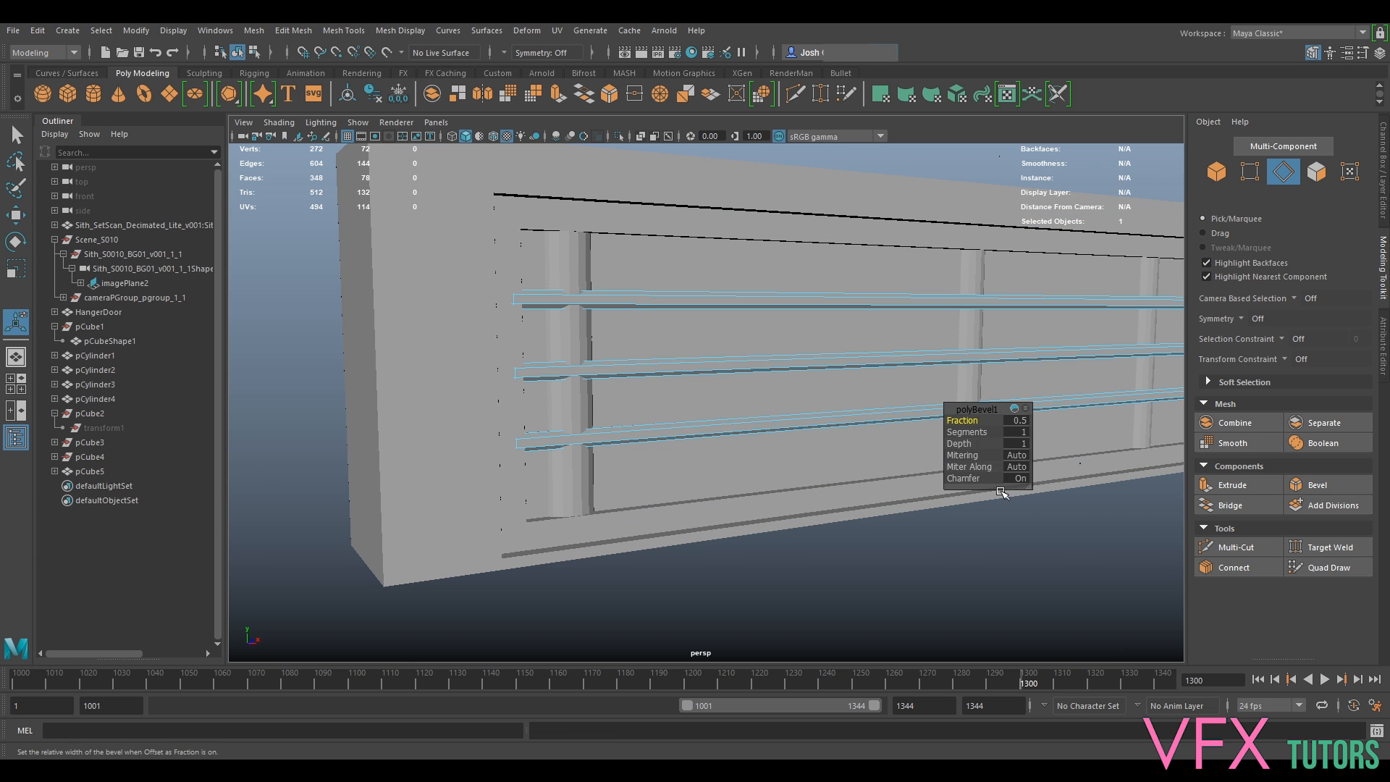
{"action": "right_click_drag", "start_coordinate": [788, 363], "coordinate": [863, 333]}
{"action": "scroll", "coordinate": [863, 333], "scroll_direction": "down", "scroll_amount": 5}
Bevel all edges of the inset door panel with a fraction of 0.5 and return to object mode.
{"action": "left_click", "coordinate": [866, 362]}
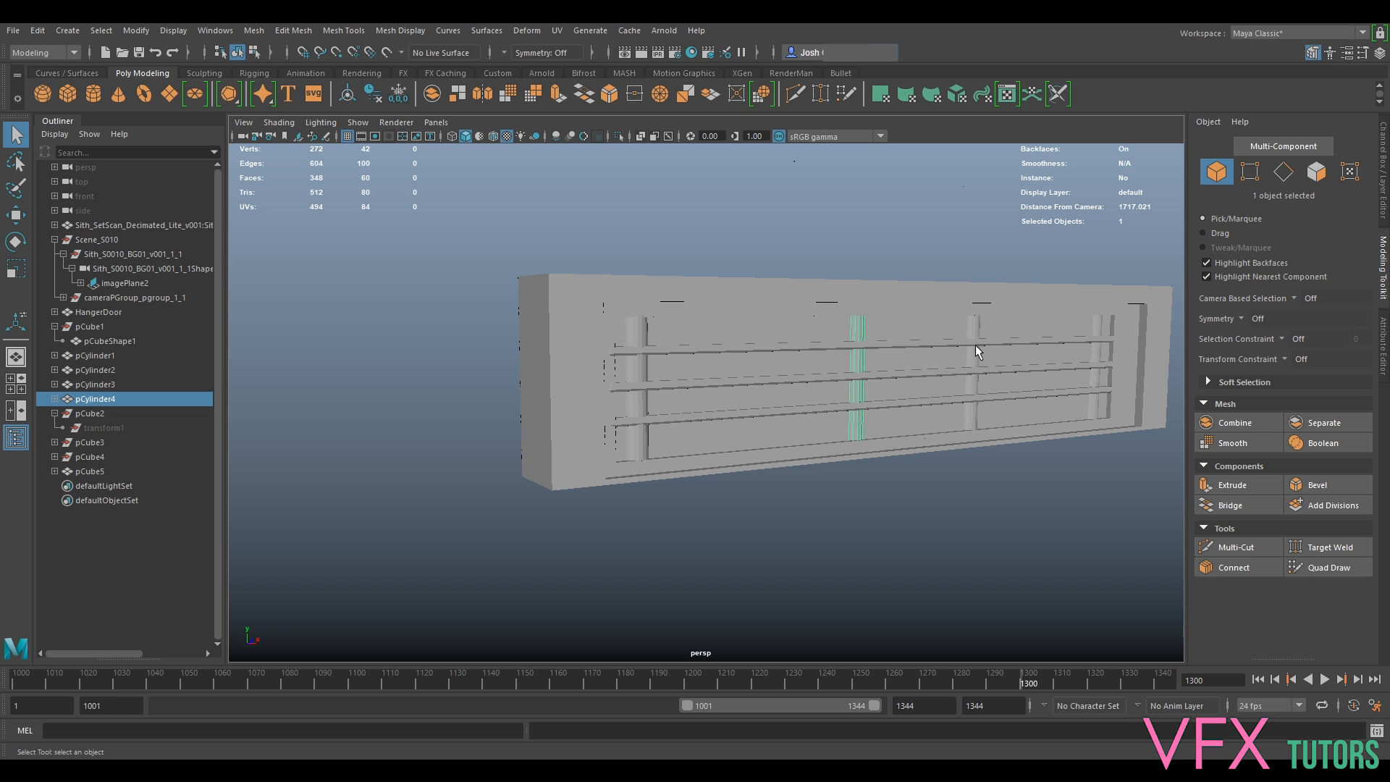
{"action": "left_click", "coordinate": [940, 332]}
{"action": "right_click_drag", "start_coordinate": [1125, 327], "coordinate": [1100, 307]}
{"action": "left_click_drag", "start_coordinate": [1158, 236], "coordinate": [364, 545]}
{"action": "left_click", "coordinate": [1317, 484]}
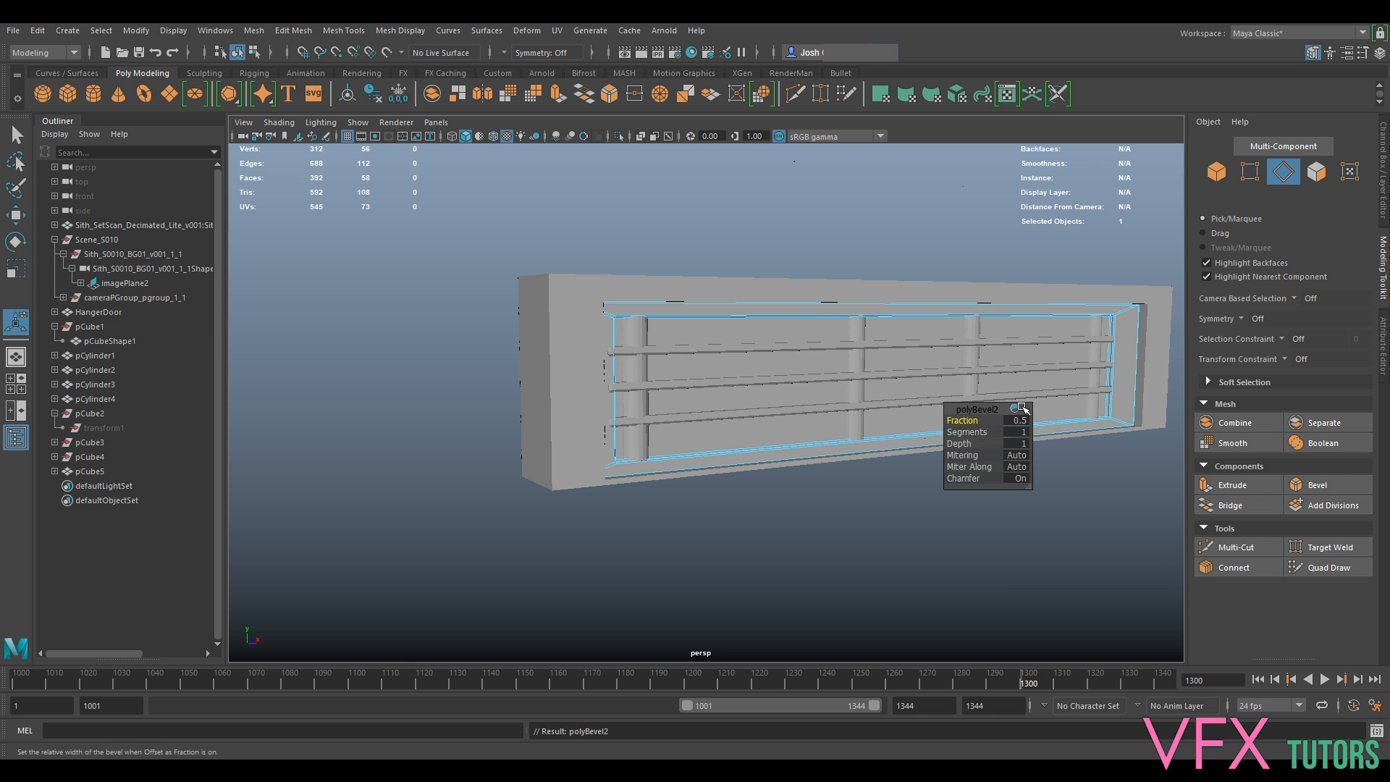
{"action": "right_click", "coordinate": [1134, 337]}
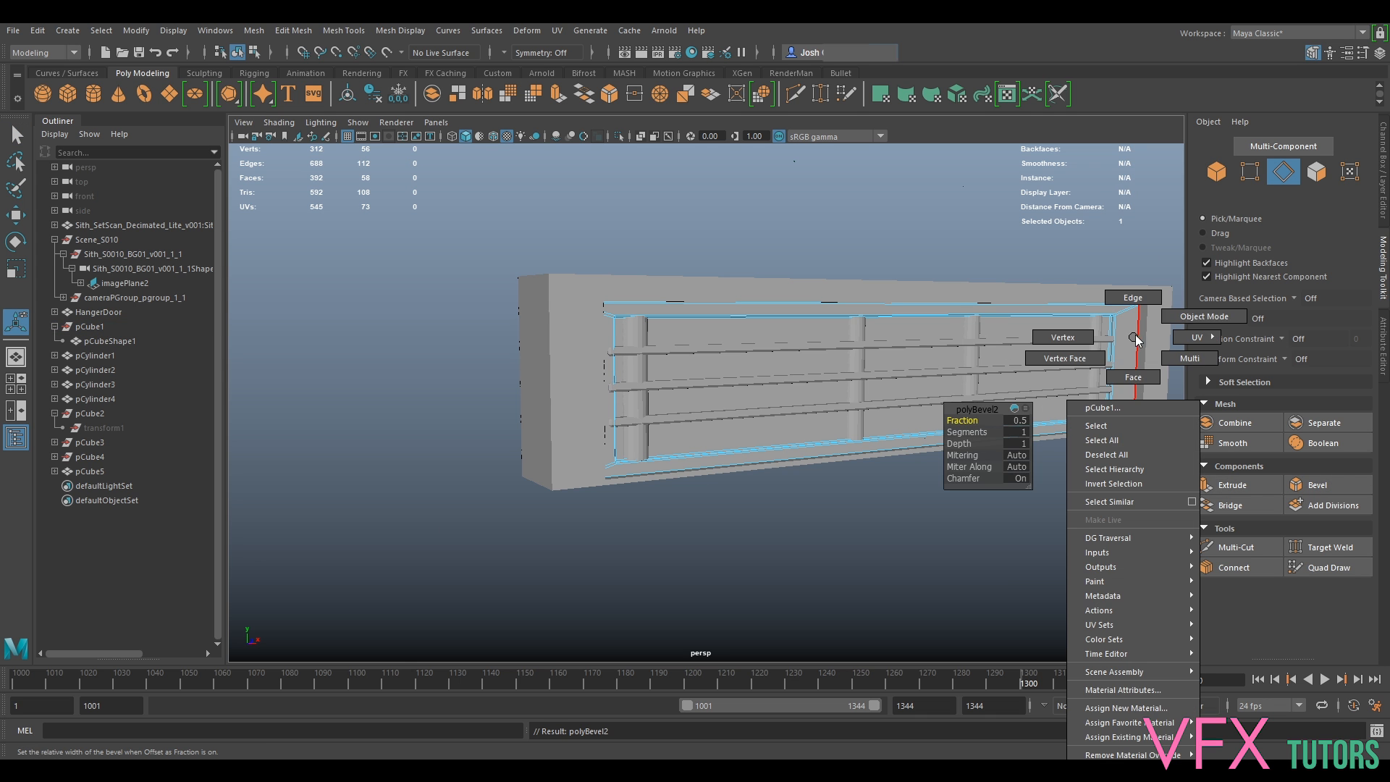
{"action": "left_click", "coordinate": [1203, 316]}
Orient-constrain the narrow pillar nearest the wide end pillar to the HangerDoor frame.
{"action": "left_click_drag", "start_coordinate": [896, 363], "coordinate": [702, 393], "text": "alt"}
{"action": "left_click", "coordinate": [918, 326]}
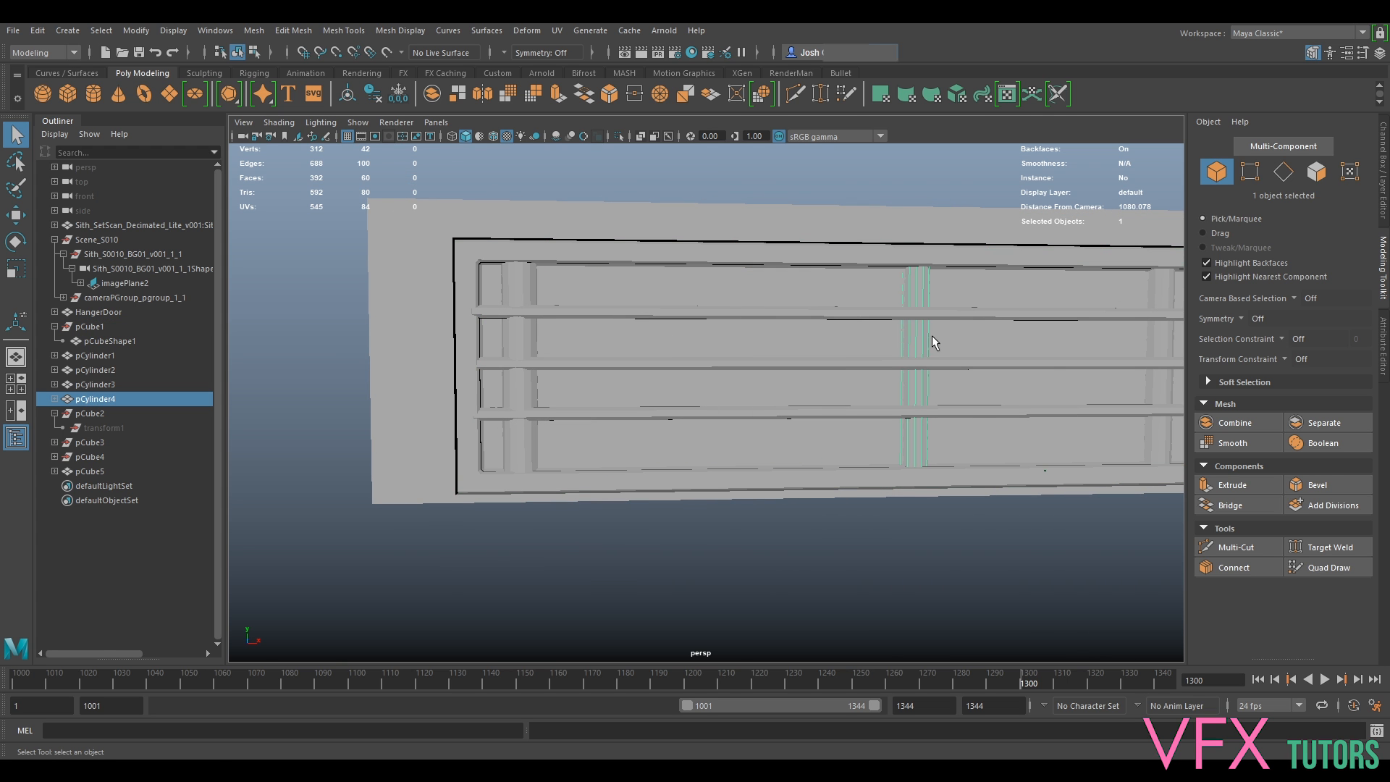
{"action": "key", "text": "w"}
{"action": "left_click_drag", "start_coordinate": [653, 312], "coordinate": [760, 358], "text": "alt"}
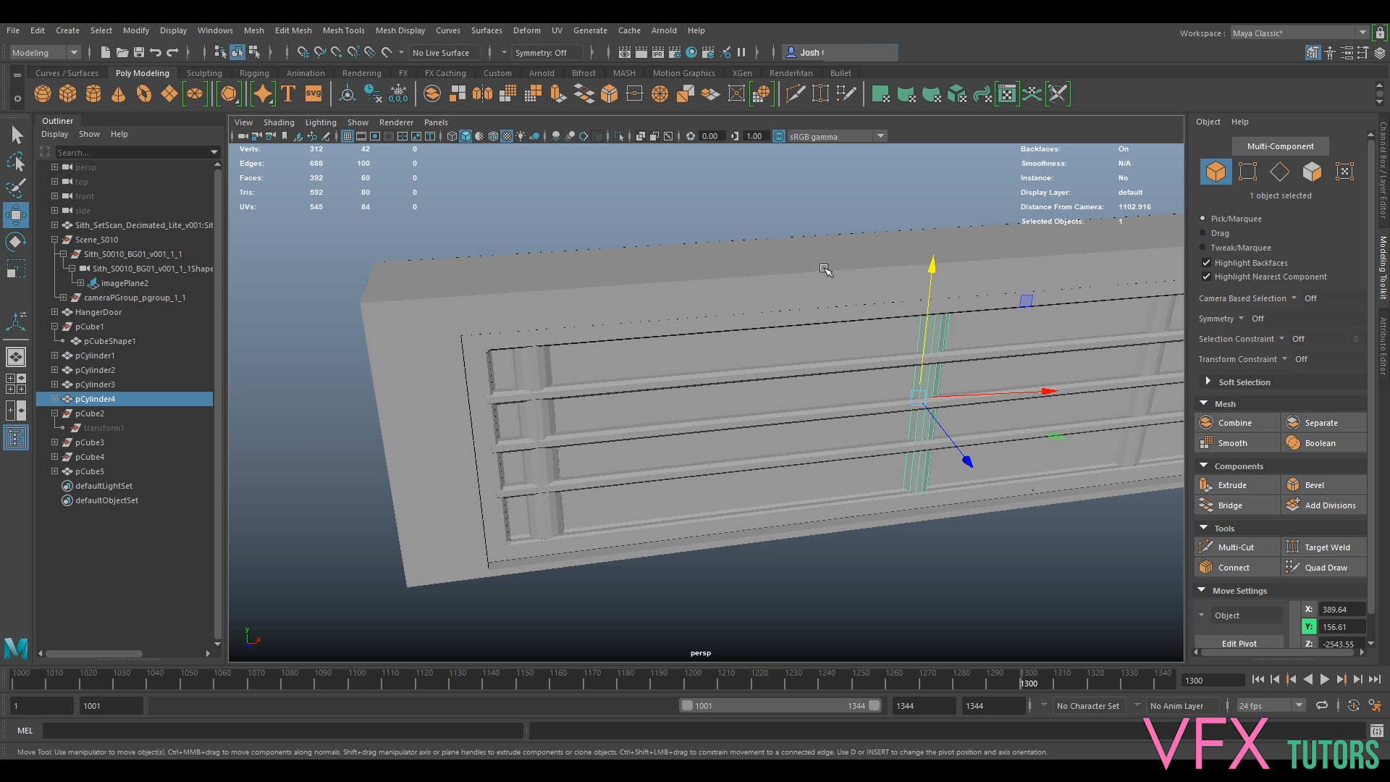
{"action": "left_click", "coordinate": [826, 269]}
{"action": "left_click", "coordinate": [932, 342], "text": "shift"}
{"action": "left_click", "coordinate": [43, 52]}
{"action": "left_click", "coordinate": [32, 99]}
{"action": "left_click", "coordinate": [409, 30]}
{"action": "left_click", "coordinate": [450, 92]}
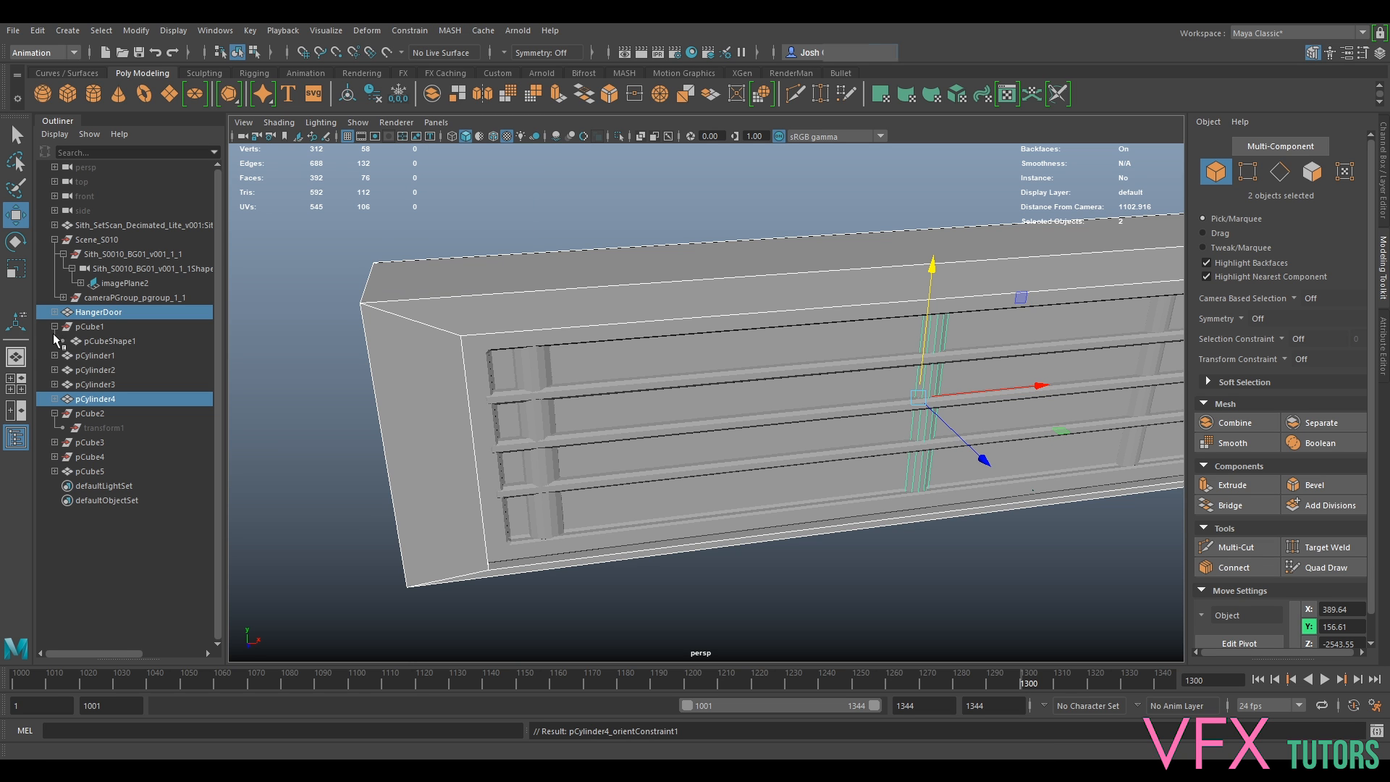
Delete the orient constraint beneath that pillar, keeping its matched rotation.
{"action": "left_click", "coordinate": [54, 398]}
{"action": "left_click", "coordinate": [121, 428]}
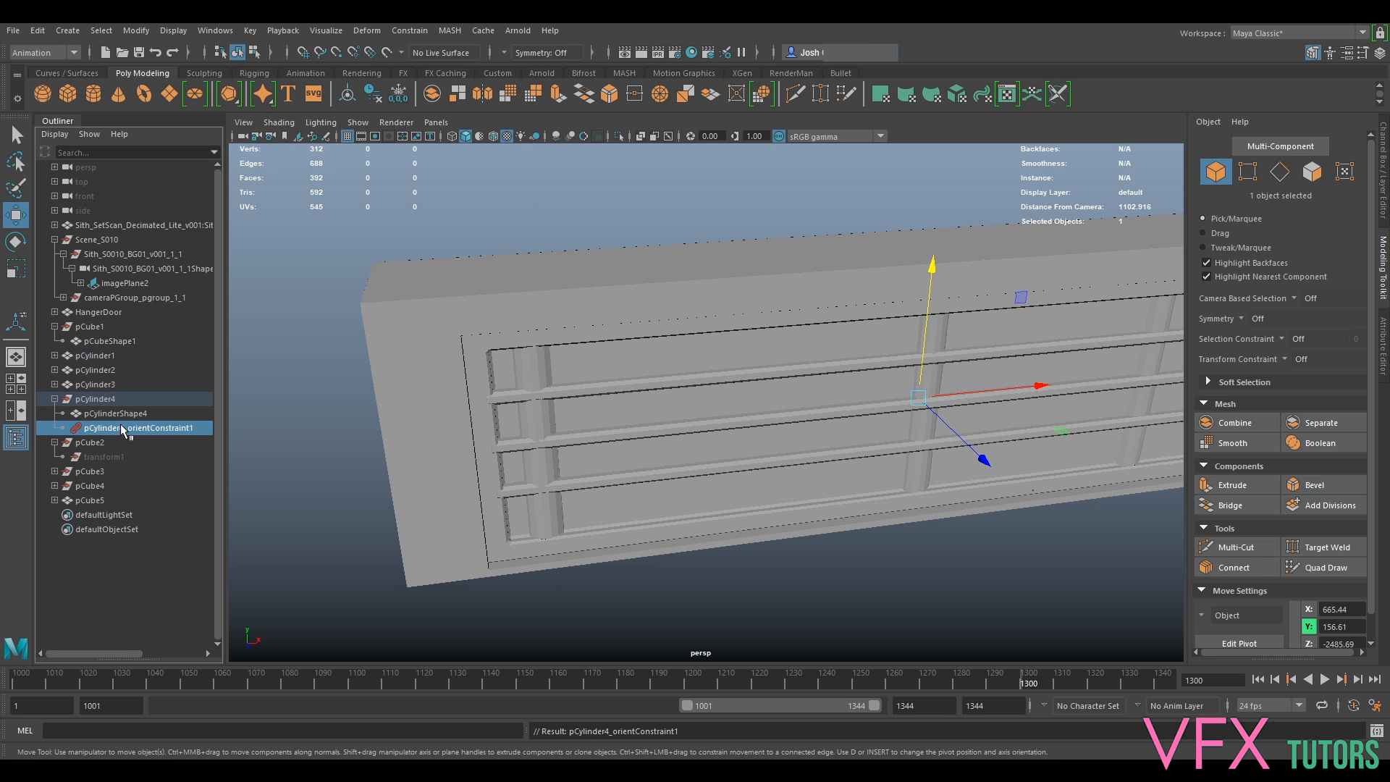
{"action": "key", "text": "Delete"}
Duplicate the aligned pillar six times, spacing the copies about 40 units apart toward the wide end pillar.
{"action": "left_click", "coordinate": [933, 377]}
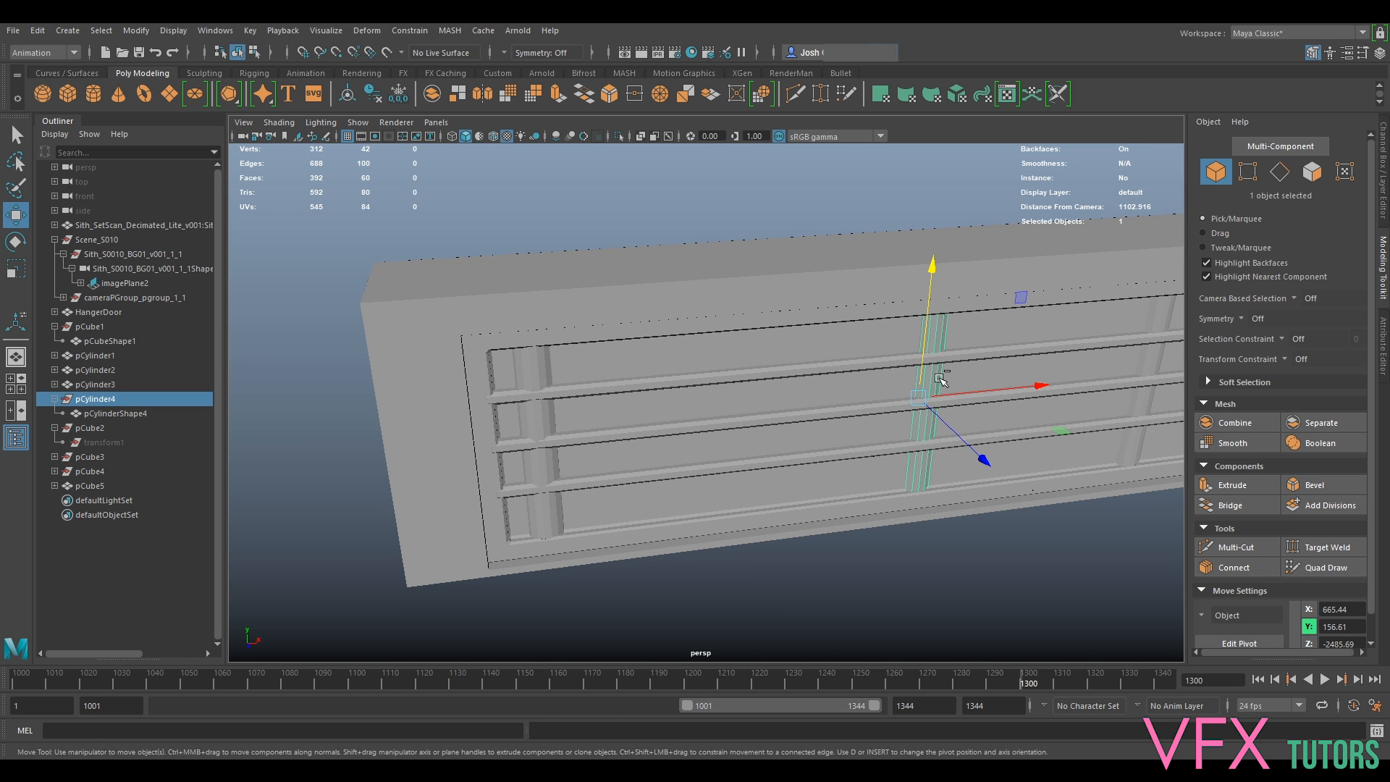
{"action": "key", "text": "ctrl+d"}
{"action": "left_click_drag", "start_coordinate": [952, 394], "coordinate": [764, 414]}
{"action": "key", "text": "ctrl+d"}
{"action": "key", "text": "ctrl+d"}
{"action": "key", "text": "ctrl+d"}
{"action": "key", "text": "ctrl+d"}
{"action": "key", "text": "ctrl+d"}
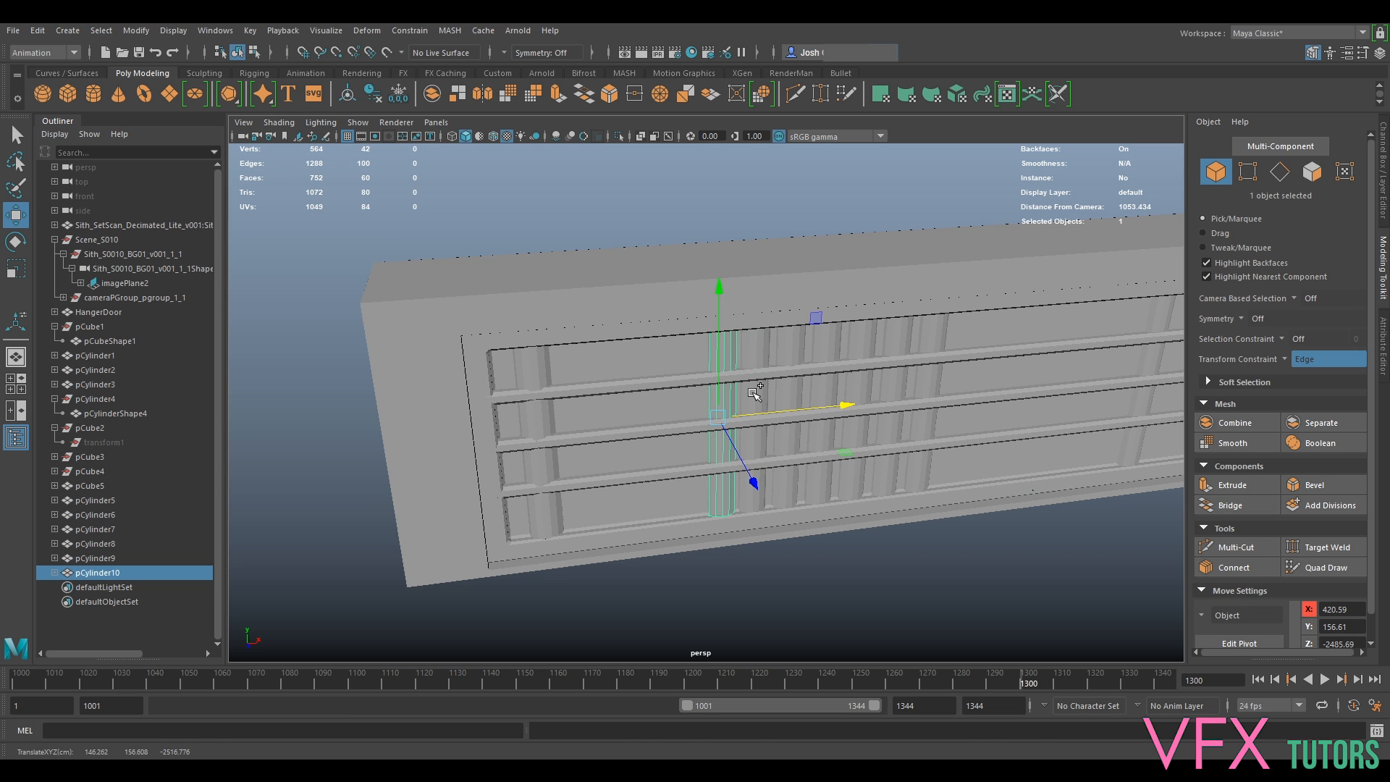
Duplicate the last four pillars into the gap beside the wide end pillar and nudge the end pillar along the panel.
{"action": "left_click", "coordinate": [756, 394], "text": "shift"}
{"action": "left_click", "coordinate": [786, 395], "text": "shift"}
{"action": "left_click", "coordinate": [818, 395], "text": "shift"}
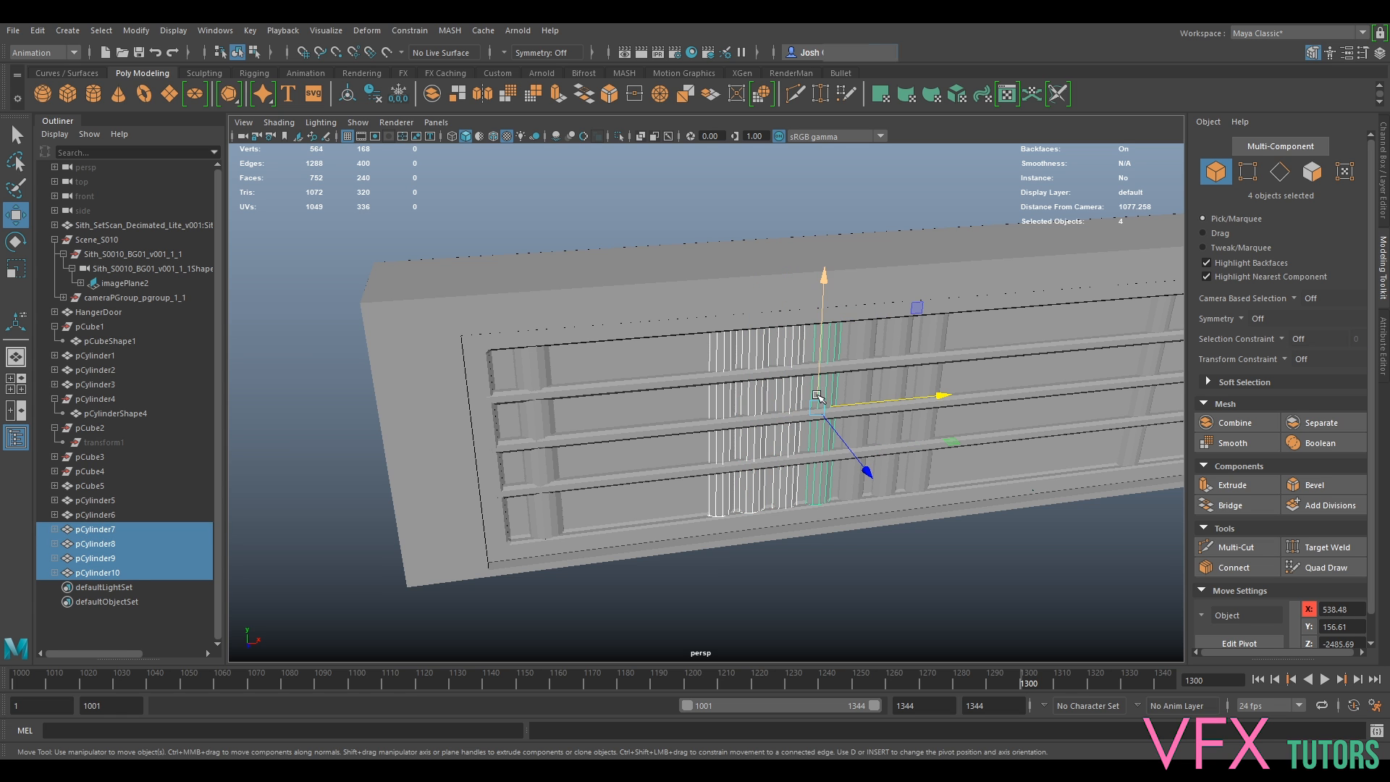
{"action": "key", "text": "ctrl+d"}
{"action": "left_click_drag", "start_coordinate": [817, 396], "coordinate": [712, 426]}
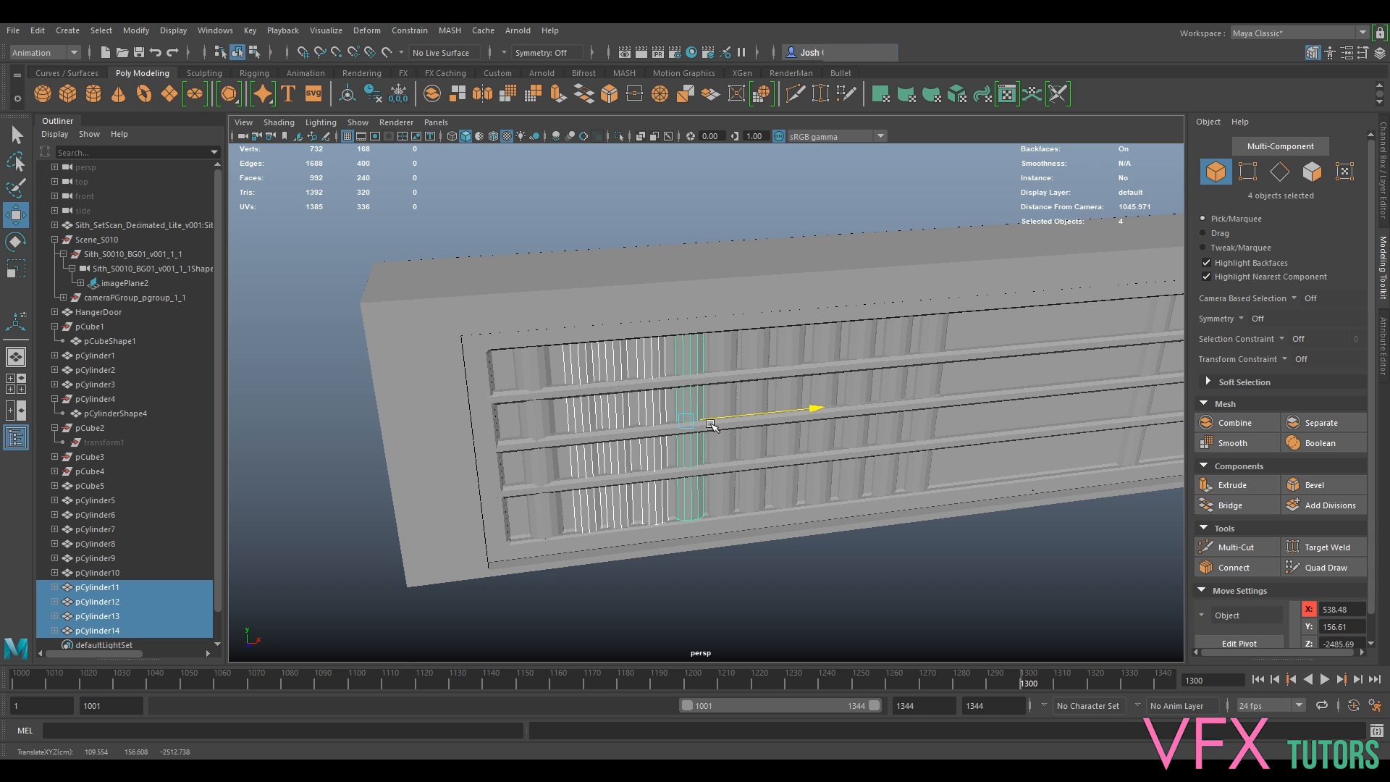
{"action": "left_click", "coordinate": [533, 420]}
{"action": "left_click_drag", "start_coordinate": [570, 429], "coordinate": [577, 430]}
Duplicate the end pillar and its nine neighbouring narrow pillars, moving the copies along X toward the panel's other half.
{"action": "left_click_drag", "start_coordinate": [792, 404], "coordinate": [780, 434], "text": "alt"}
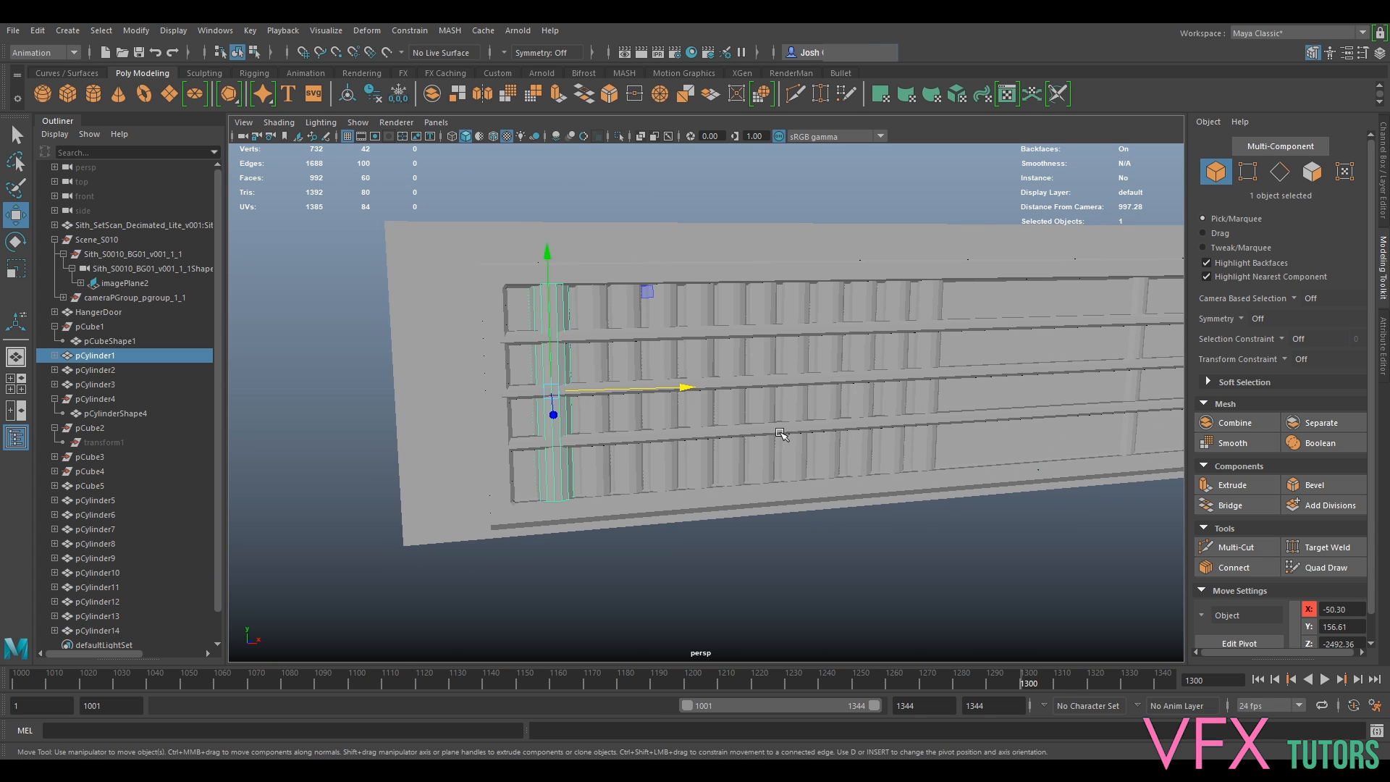
{"action": "left_click", "coordinate": [602, 407], "text": "shift"}
{"action": "left_click", "coordinate": [640, 416], "text": "shift"}
{"action": "left_click", "coordinate": [673, 415], "text": "shift"}
{"action": "left_click", "coordinate": [712, 415], "text": "shift"}
{"action": "left_click", "coordinate": [742, 457], "text": "shift"}
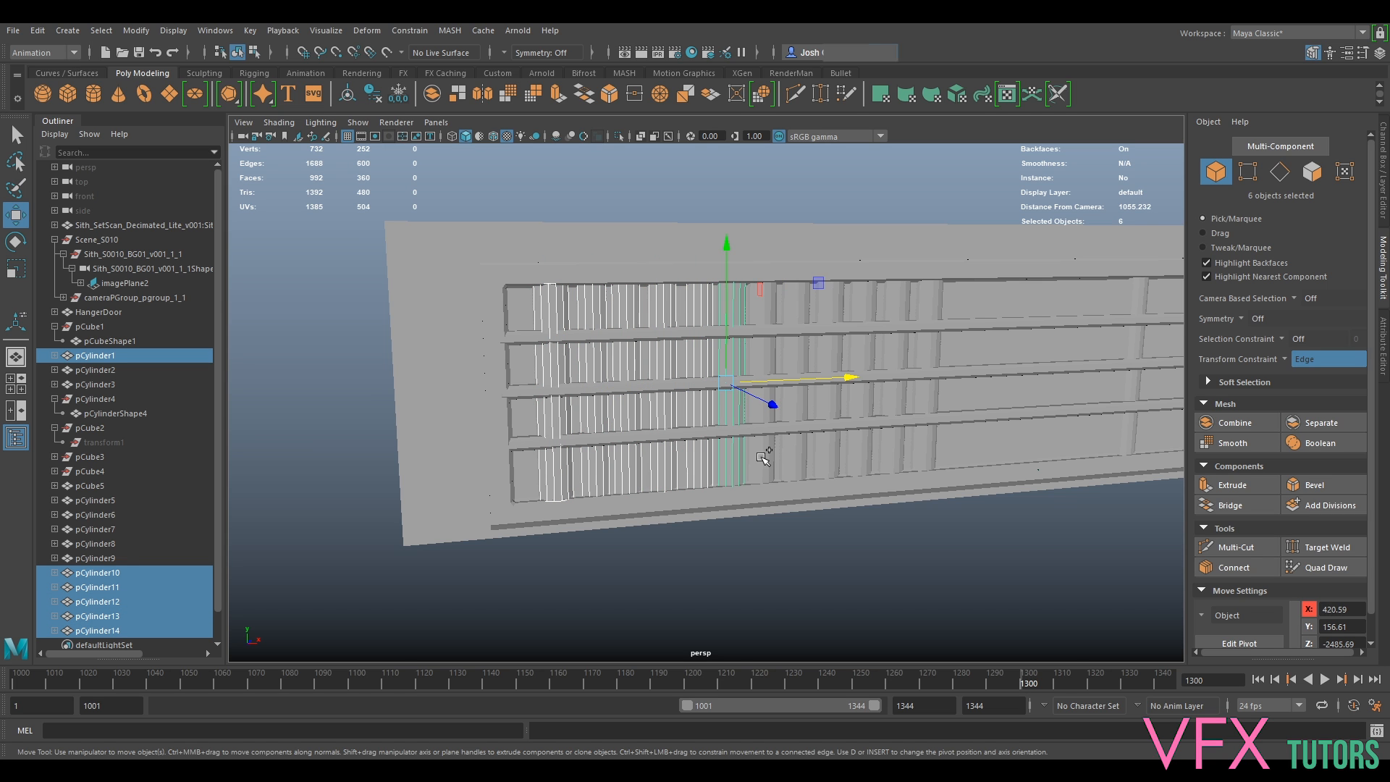
{"action": "left_click", "coordinate": [770, 458], "text": "shift"}
{"action": "left_click", "coordinate": [807, 457], "text": "shift"}
{"action": "left_click", "coordinate": [839, 457], "text": "shift"}
{"action": "left_click", "coordinate": [874, 457], "text": "shift"}
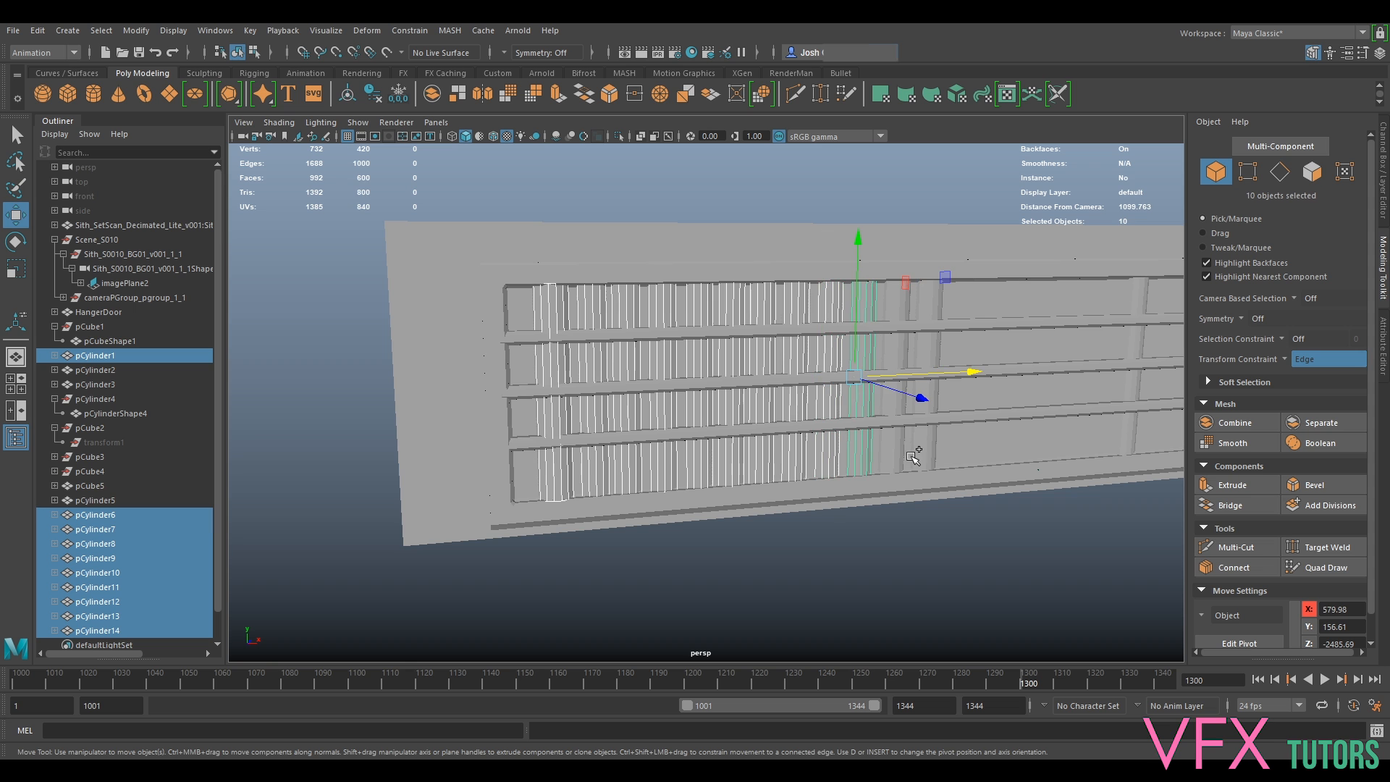
{"action": "mouse_move", "coordinate": [910, 458]}
{"action": "left_mouse_down", "text": "alt"}
{"action": "mouse_move", "coordinate": [892, 425]}
{"action": "mouse_move", "coordinate": [1117, 454]}
{"action": "left_mouse_up", "text": "alt"}
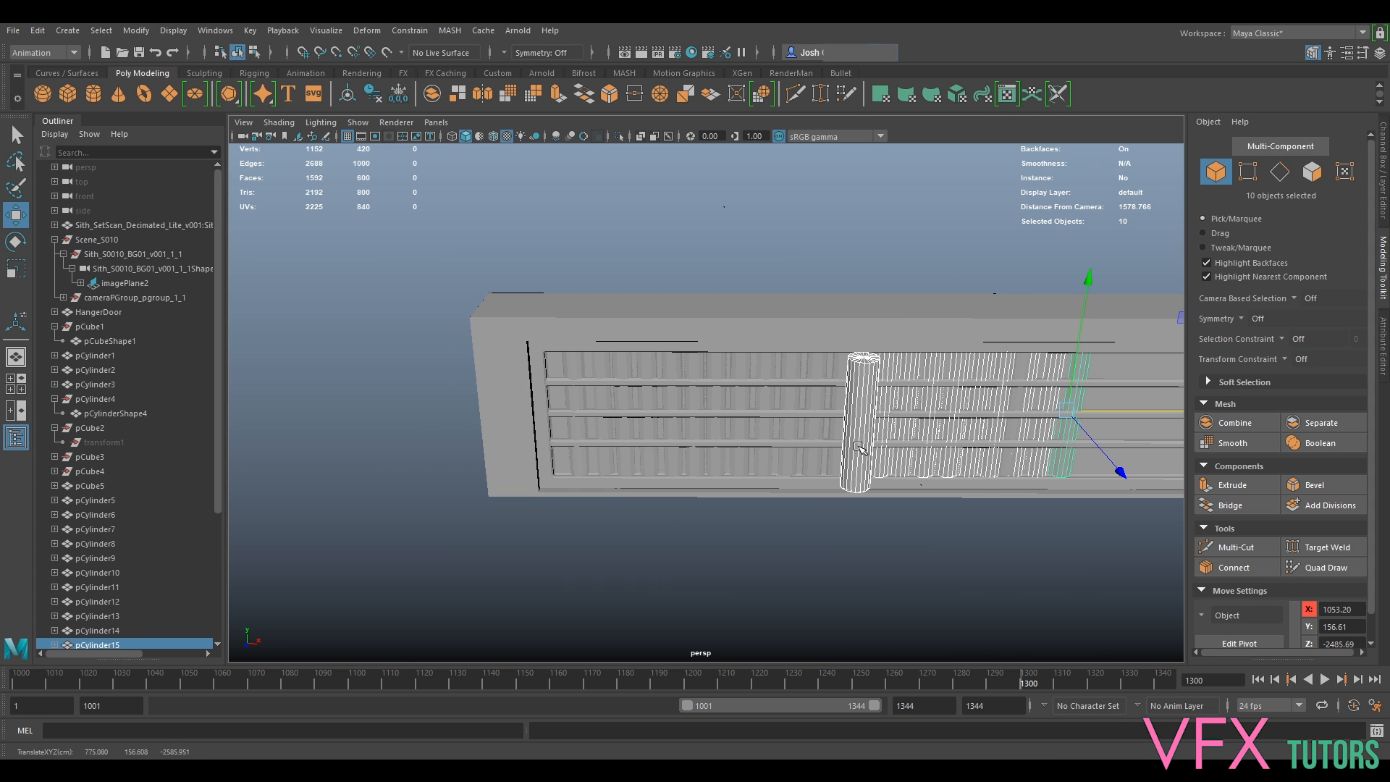
Delete the wide pillar copy in the middle of the row and reposition the original middle pillar at about X 661.
{"action": "left_click", "coordinate": [857, 458]}
{"action": "key", "text": "Delete"}
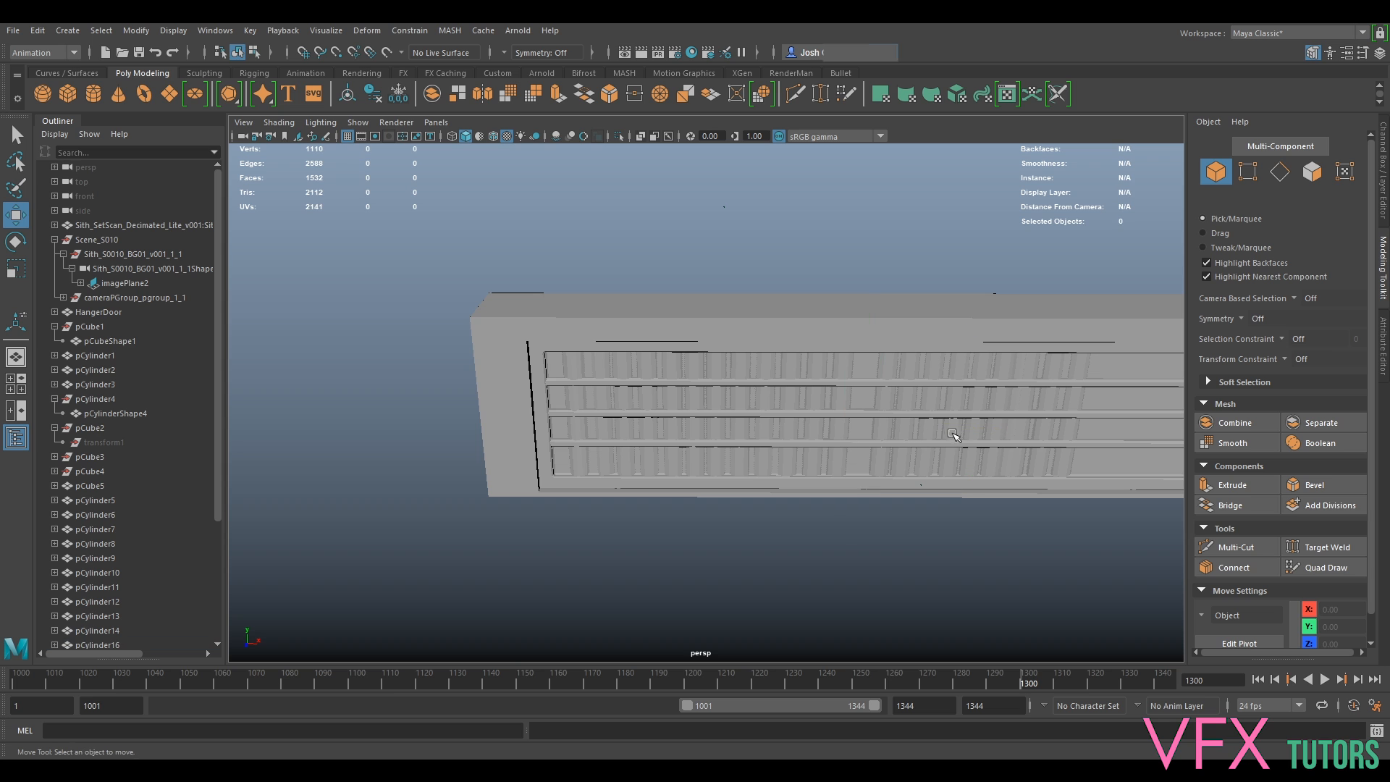
{"action": "left_click_drag", "start_coordinate": [933, 394], "coordinate": [1025, 410], "text": "shift"}
{"action": "left_click", "coordinate": [1020, 403]}
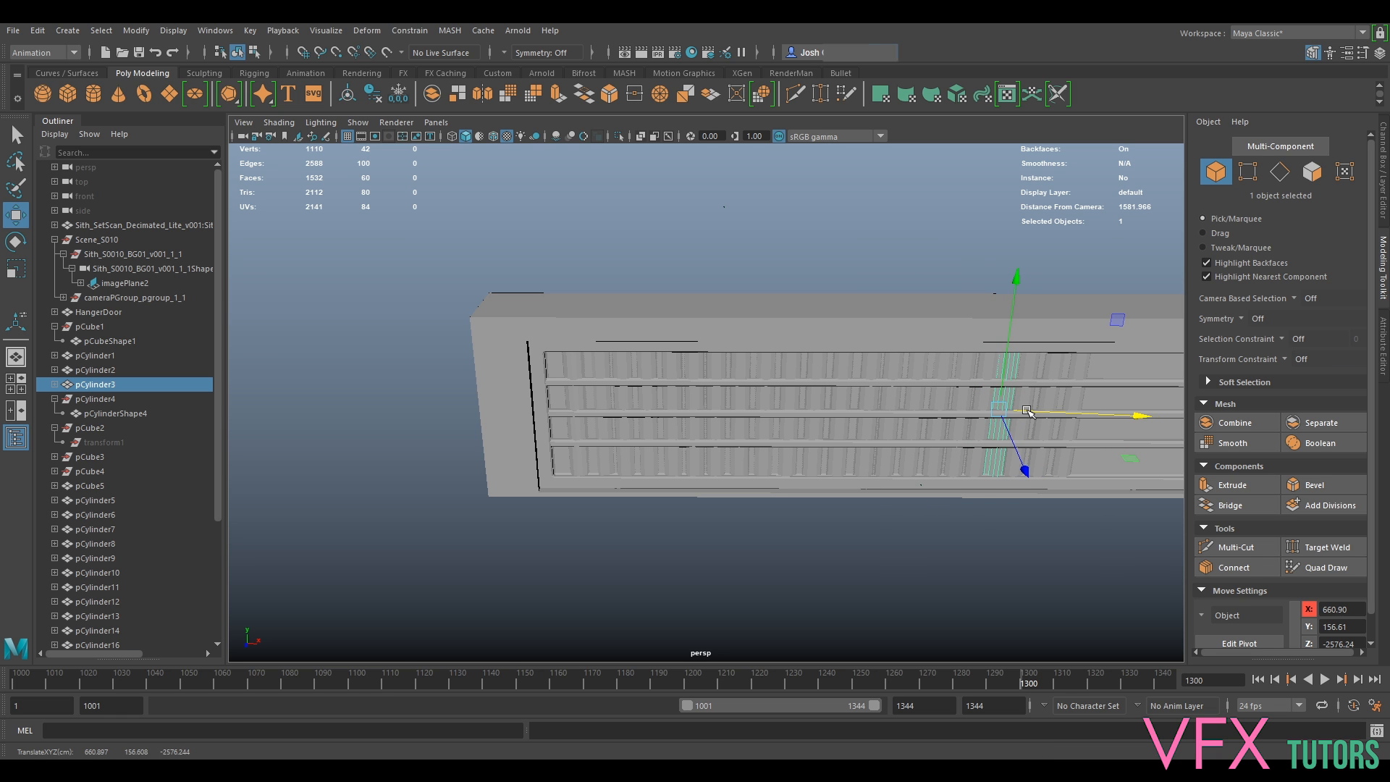
Duplicate three adjacent pillars twice along the panel to fill the remaining space to the far end, reaching about X 1214.
{"action": "middle_click_drag", "start_coordinate": [1026, 410], "coordinate": [870, 438], "text": "alt"}
{"action": "scroll", "coordinate": [856, 435], "scroll_direction": "up", "scroll_amount": 3}
{"action": "left_click_drag", "start_coordinate": [856, 435], "coordinate": [906, 434], "text": "shift"}
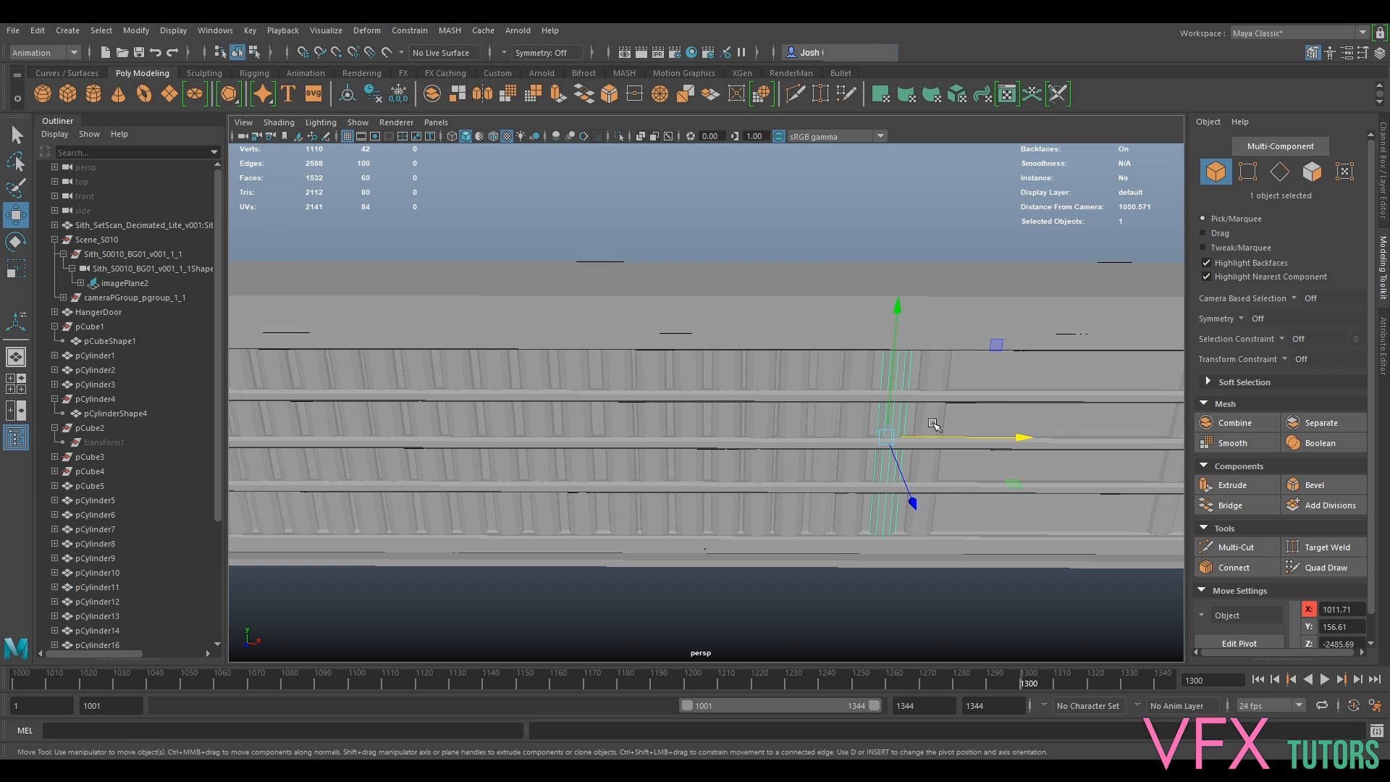
{"action": "left_click", "coordinate": [932, 423], "text": "ctrl+shift"}
{"action": "mouse_move", "coordinate": [973, 437]}
{"action": "left_mouse_down", "text": "shift"}
{"action": "mouse_move", "coordinate": [1122, 450]}
{"action": "mouse_move", "coordinate": [938, 464]}
{"action": "left_mouse_up", "text": "shift"}
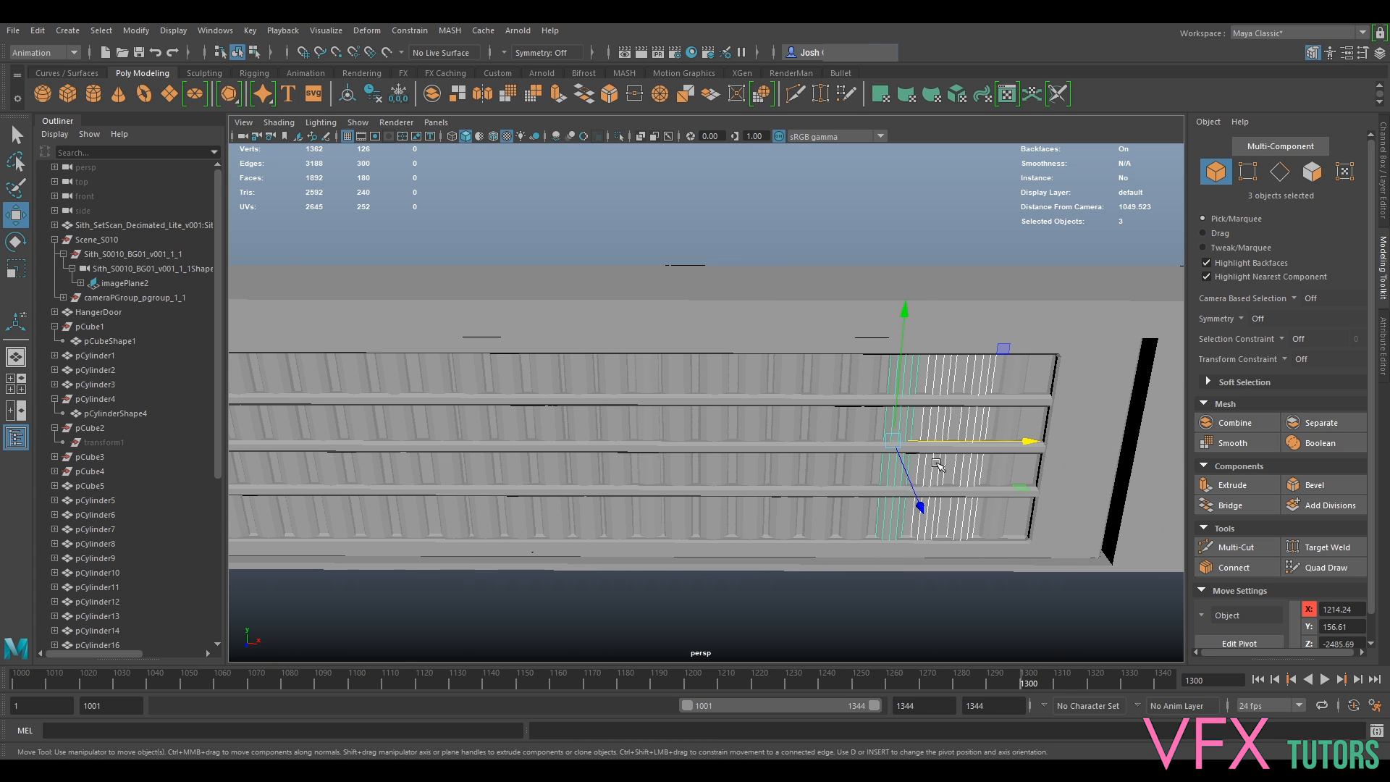
{"action": "right_click_drag", "start_coordinate": [973, 471], "coordinate": [651, 486], "text": "alt"}
{"action": "left_click_drag", "start_coordinate": [651, 486], "coordinate": [745, 507], "text": "alt"}
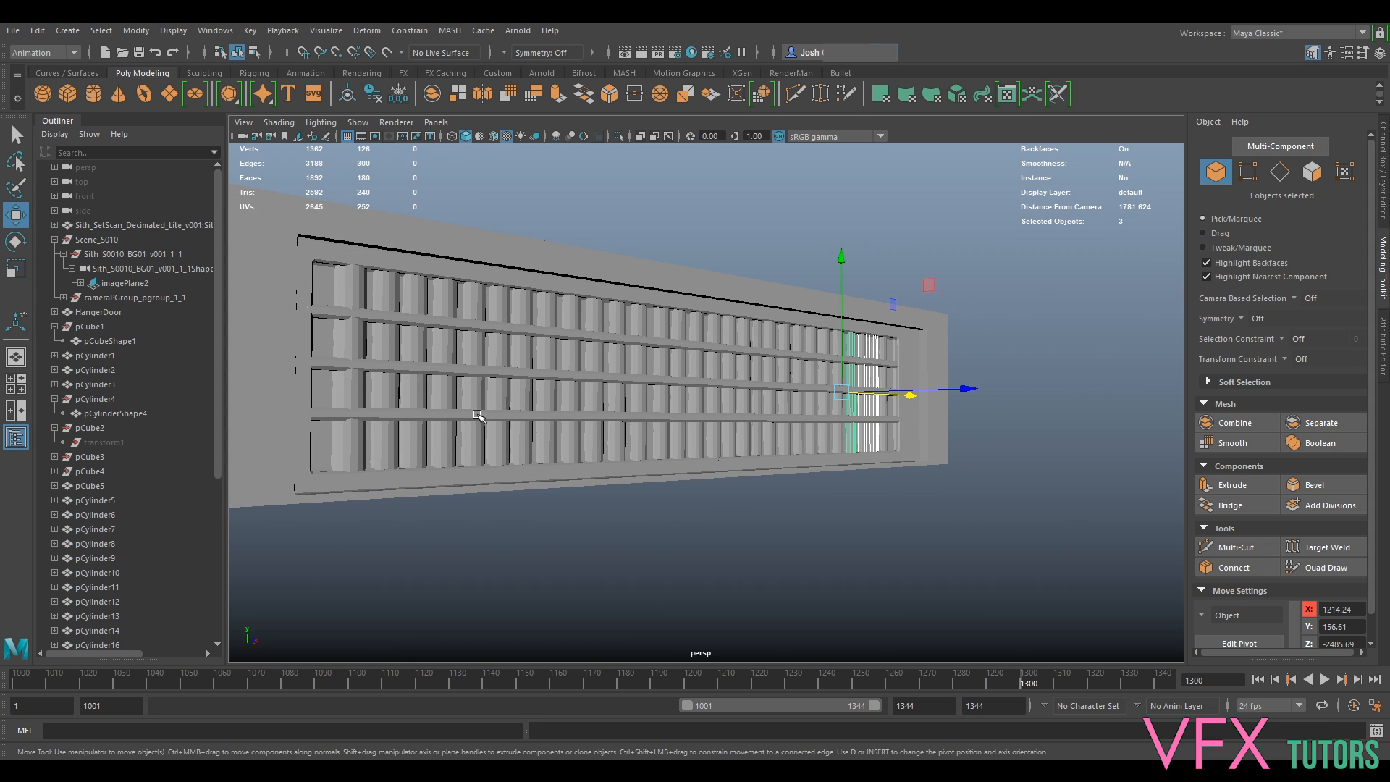
Duplicate the combined crossbars and lower the copy to about Y 133, between the original bars.
{"action": "left_click", "coordinate": [505, 419]}
{"action": "key", "text": "ctrl+d"}
{"action": "mouse_move", "coordinate": [674, 311]}
{"action": "left_mouse_down"}
{"action": "mouse_move", "coordinate": [680, 353]}
{"action": "mouse_move", "coordinate": [676, 327]}
{"action": "left_mouse_up"}
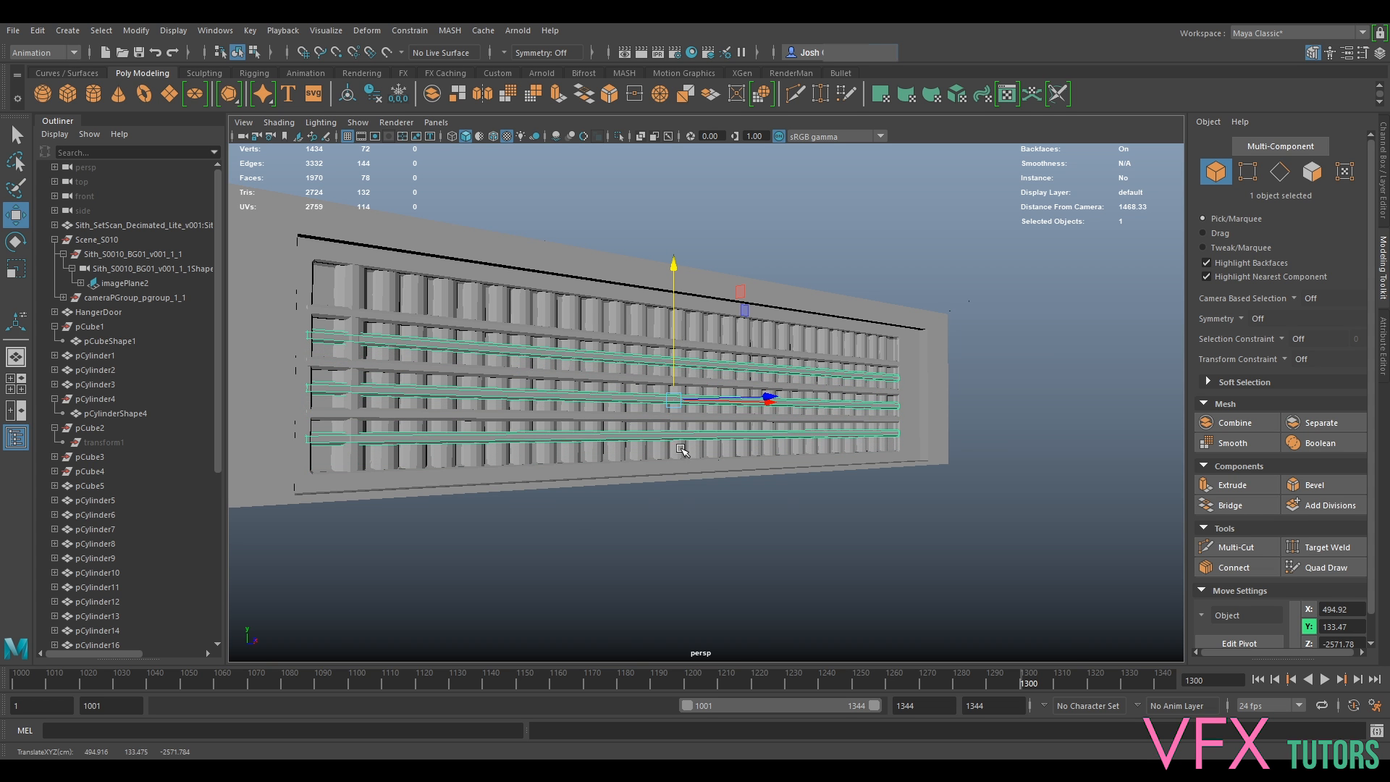
Move the lowered crossbar copy along Z to about -2579 so it sits deeper among the pillars.
{"action": "left_click_drag", "start_coordinate": [685, 449], "coordinate": [714, 456], "text": "alt"}
{"action": "scroll", "coordinate": [716, 455], "scroll_direction": "up", "scroll_amount": 2}
{"action": "left_click_drag", "start_coordinate": [789, 407], "coordinate": [660, 388], "text": "alt"}
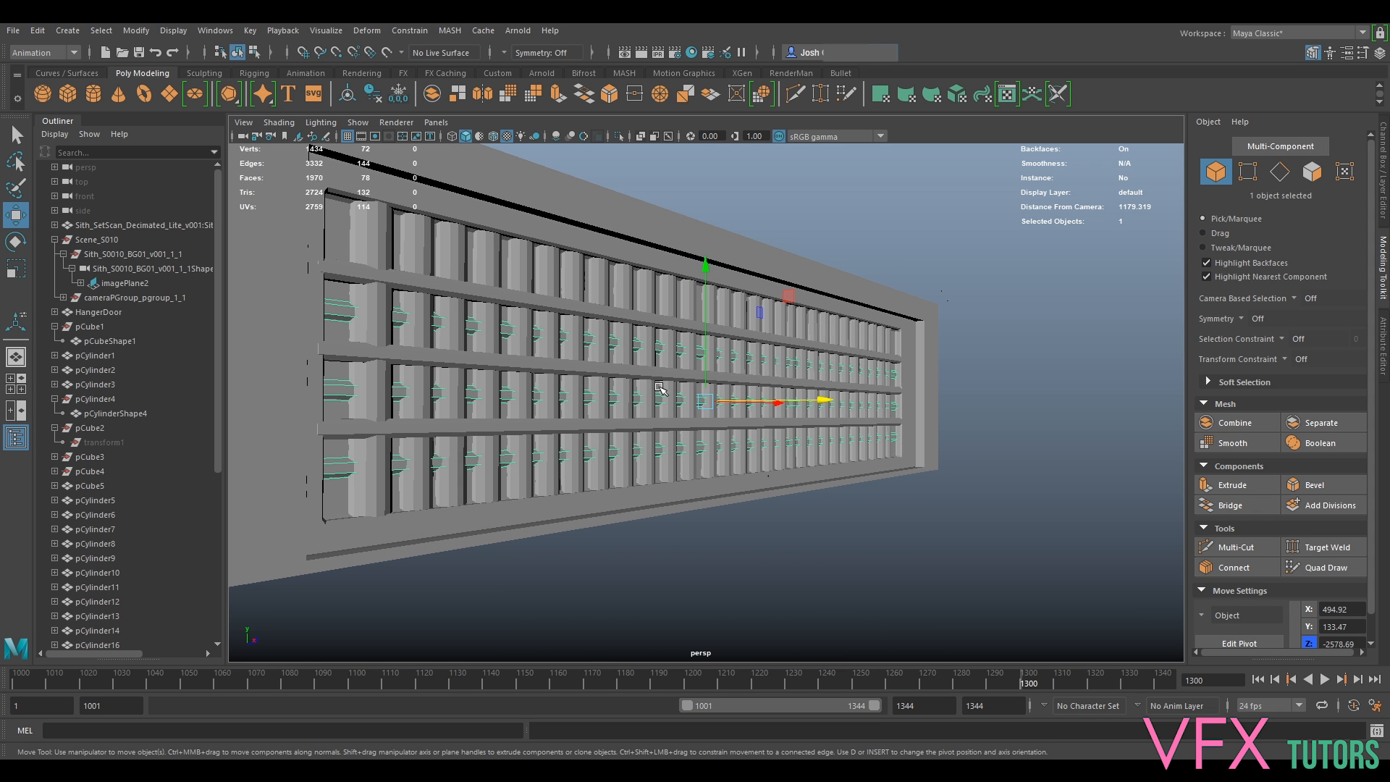
{"action": "key", "text": "ctrl+d"}
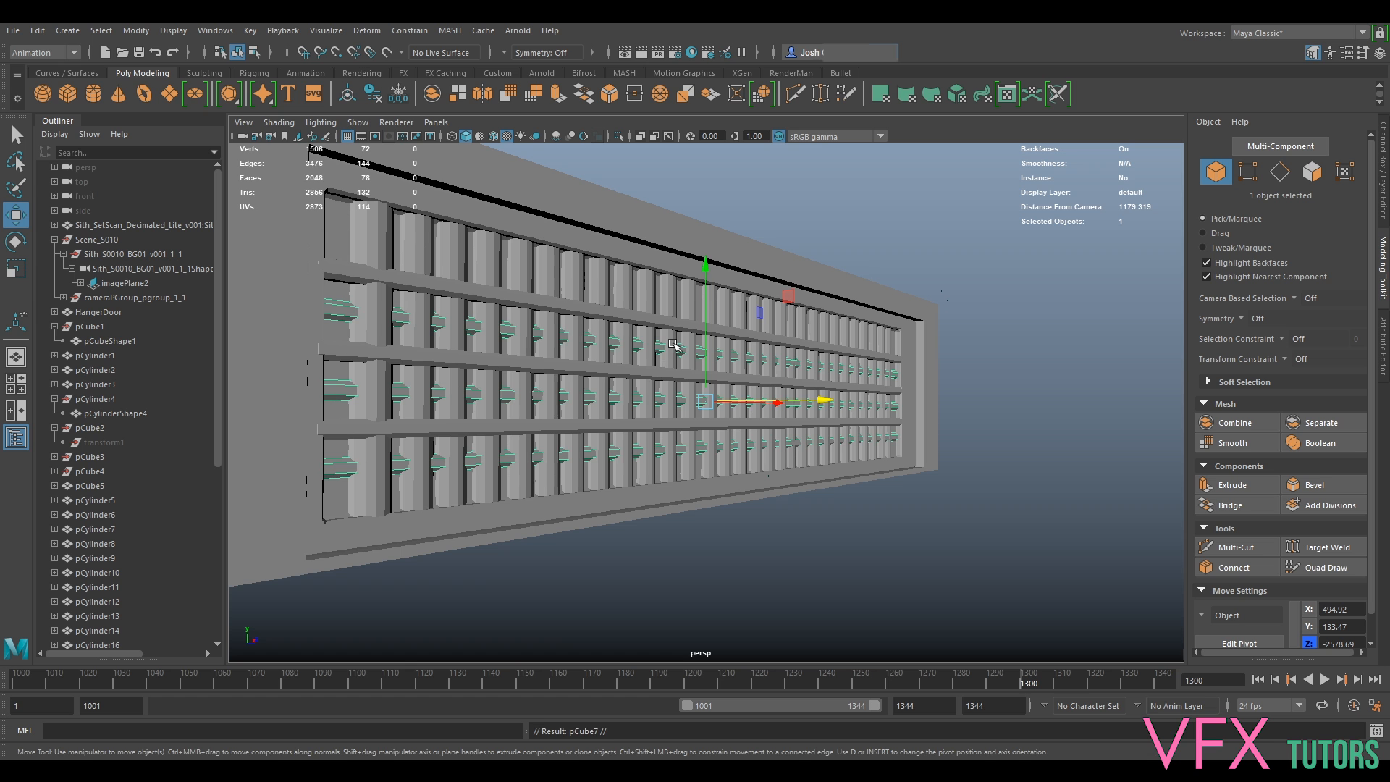
{"action": "left_click_drag", "start_coordinate": [706, 340], "coordinate": [695, 213]}
{"action": "key", "text": "Delete"}
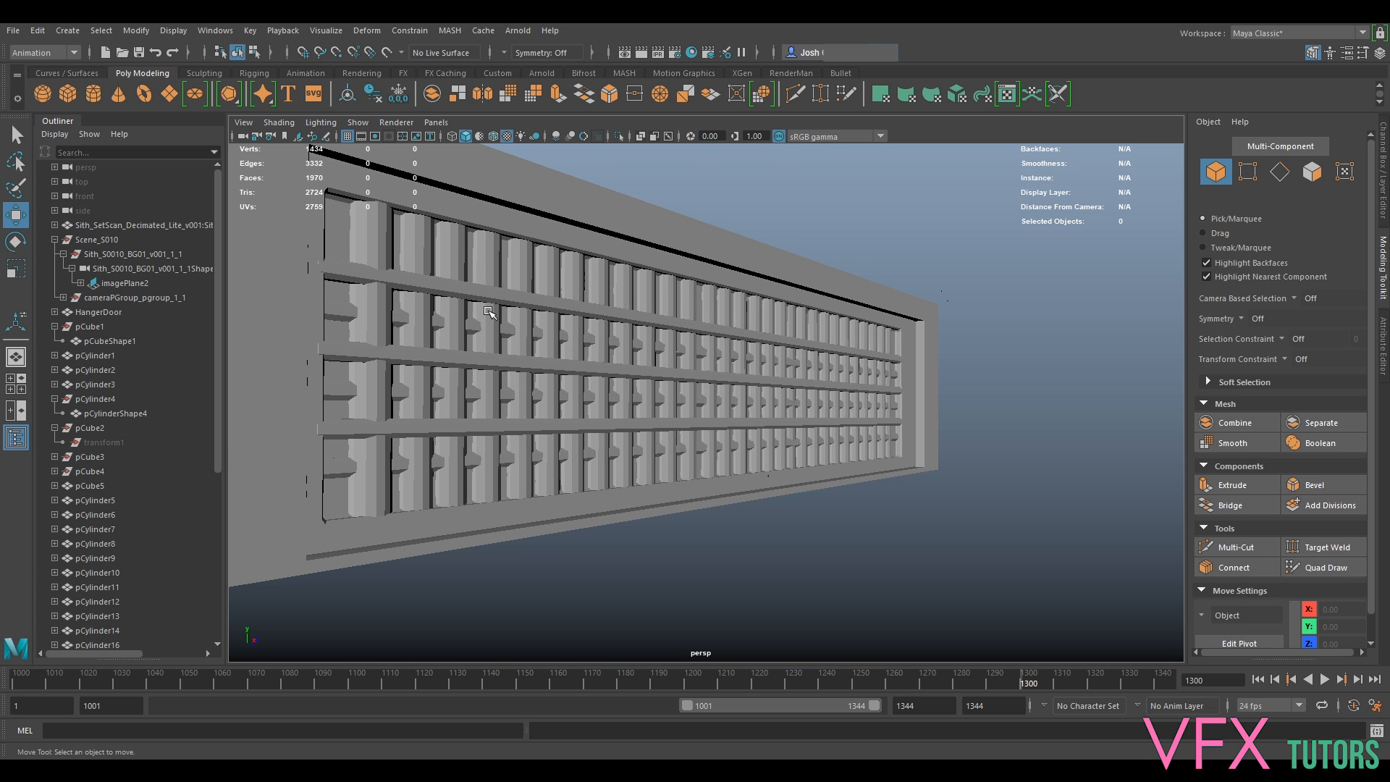
Toggle the visibility of the HangerDoor frame to compare the panel with and without its surround.
{"action": "left_click", "coordinate": [485, 290]}
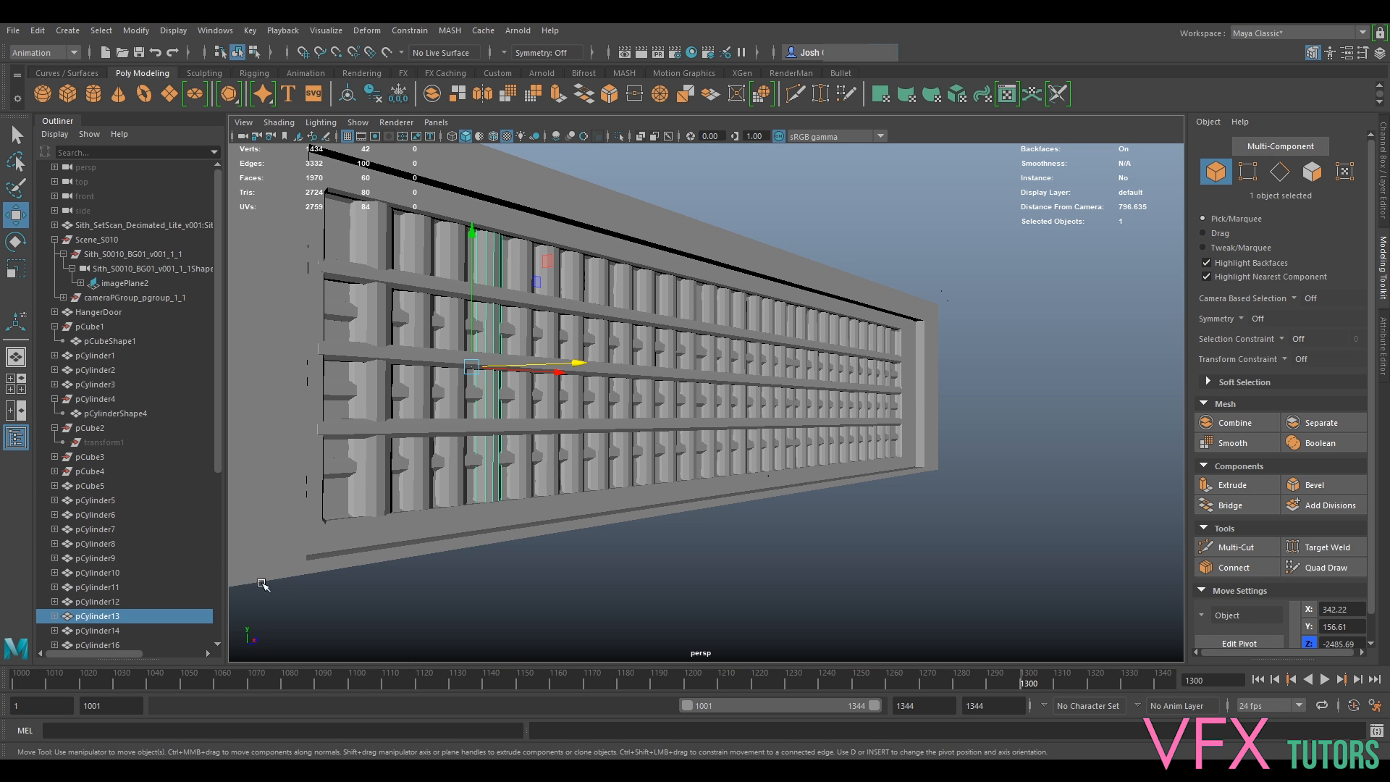
{"action": "scroll", "coordinate": [680, 351], "scroll_direction": "down", "scroll_amount": 5}
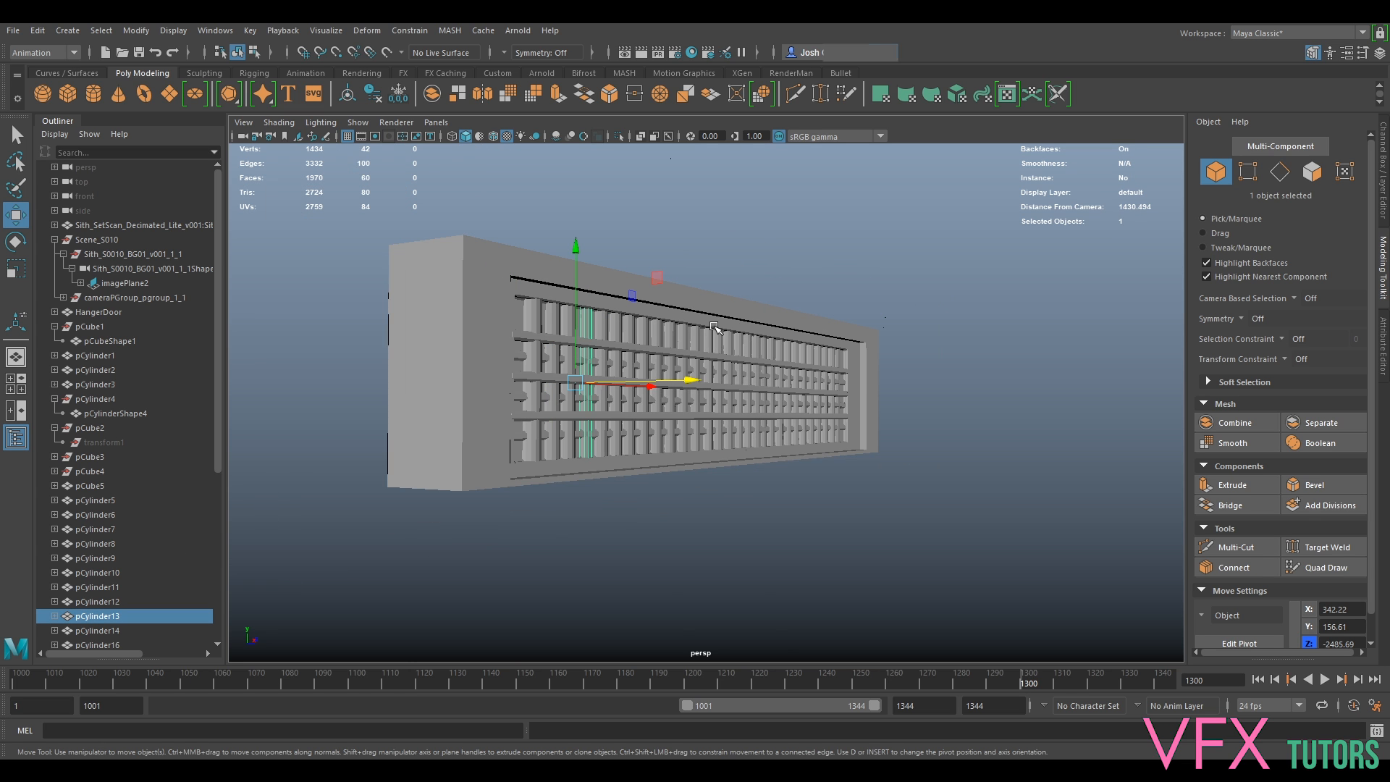
{"action": "left_click", "coordinate": [704, 302]}
{"action": "key", "text": "ctrl+h"}
{"action": "left_click_drag", "start_coordinate": [914, 310], "coordinate": [450, 480]}
{"action": "left_click", "coordinate": [782, 581]}
{"action": "left_click_drag", "start_coordinate": [780, 581], "coordinate": [607, 560], "text": "alt"}
{"action": "left_click", "coordinate": [112, 311]}
{"action": "key", "text": "h"}
{"action": "key", "text": "h"}
{"action": "key", "text": "h"}
{"action": "key", "text": "h"}
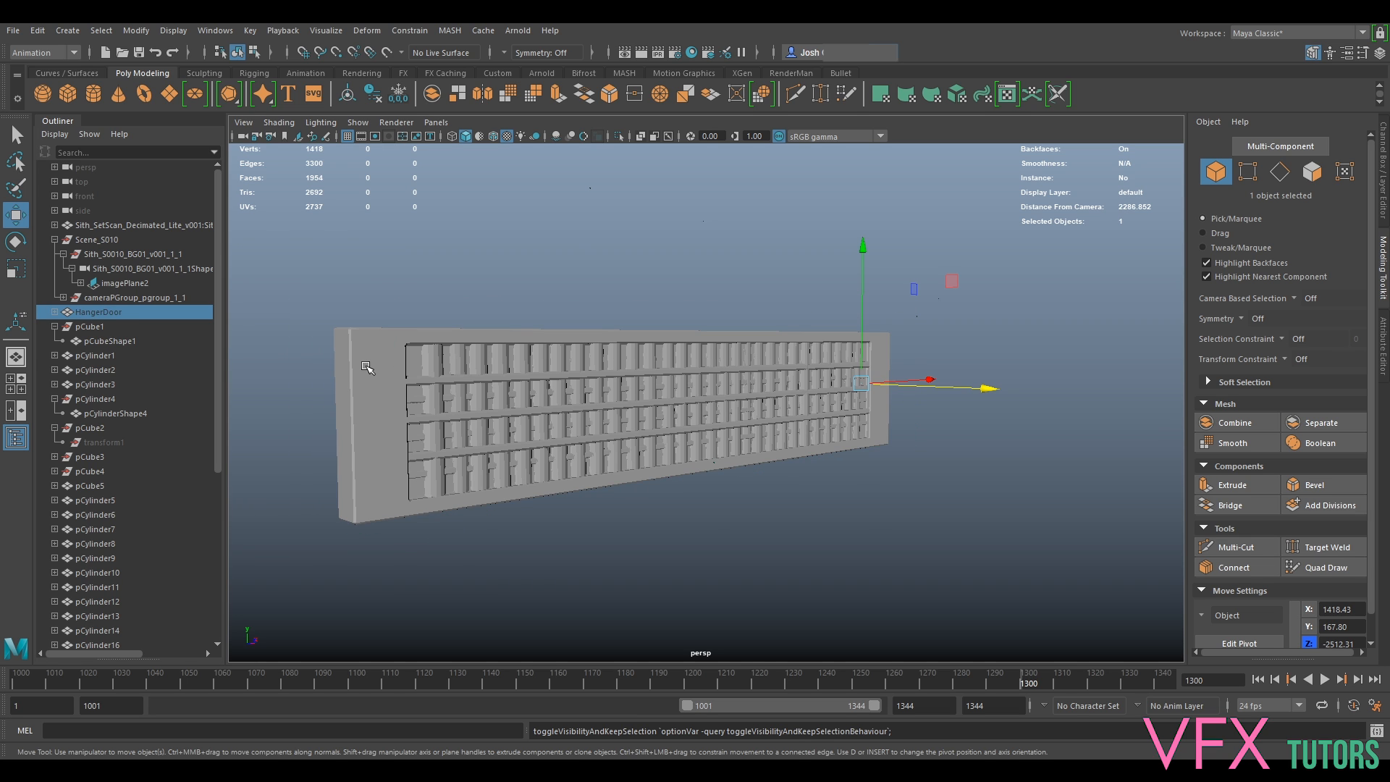
{"action": "key", "text": "h"}
{"action": "key", "text": "h"}
{"action": "key", "text": "h"}
Bevel all edges of the HangerDoor frame and return to object selection.
{"action": "left_click_drag", "start_coordinate": [399, 396], "coordinate": [472, 389], "text": "alt"}
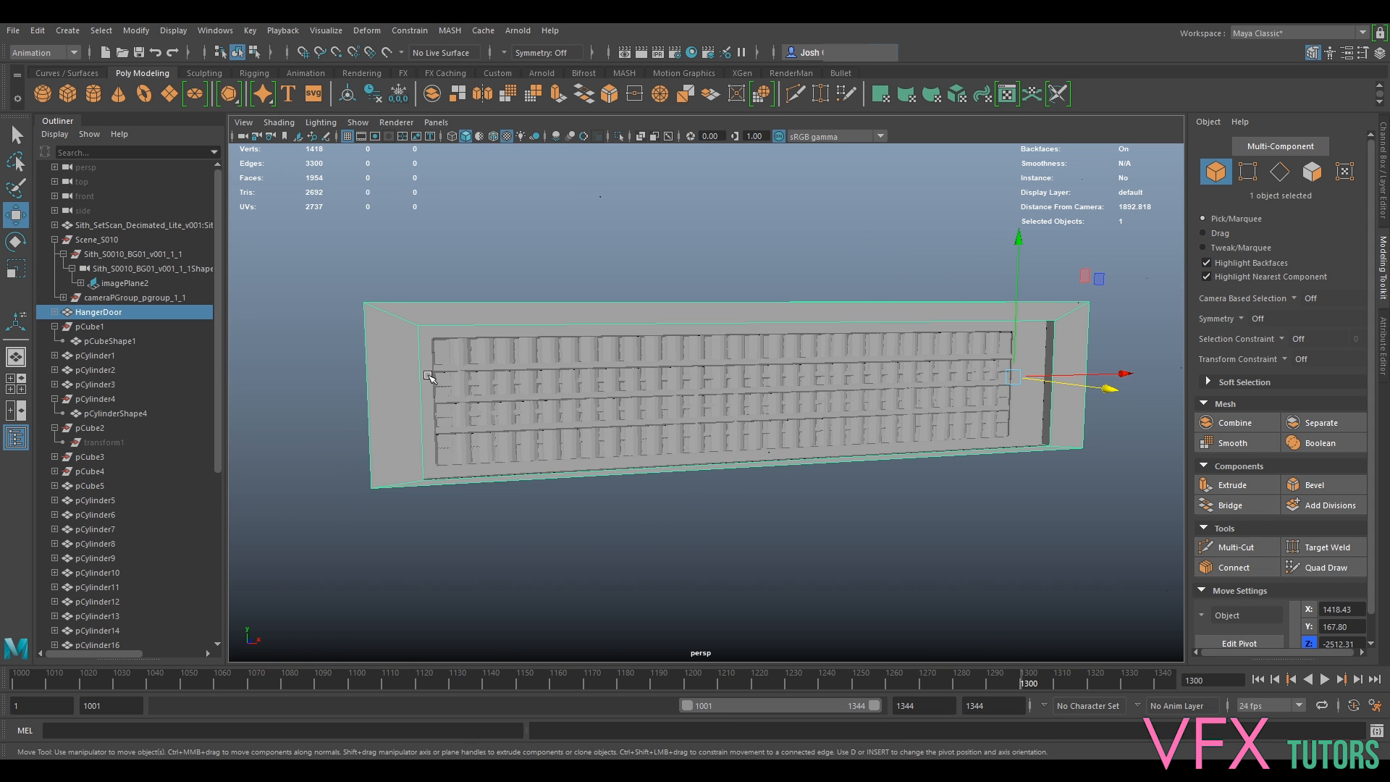
{"action": "right_click_drag", "start_coordinate": [390, 349], "coordinate": [388, 311]}
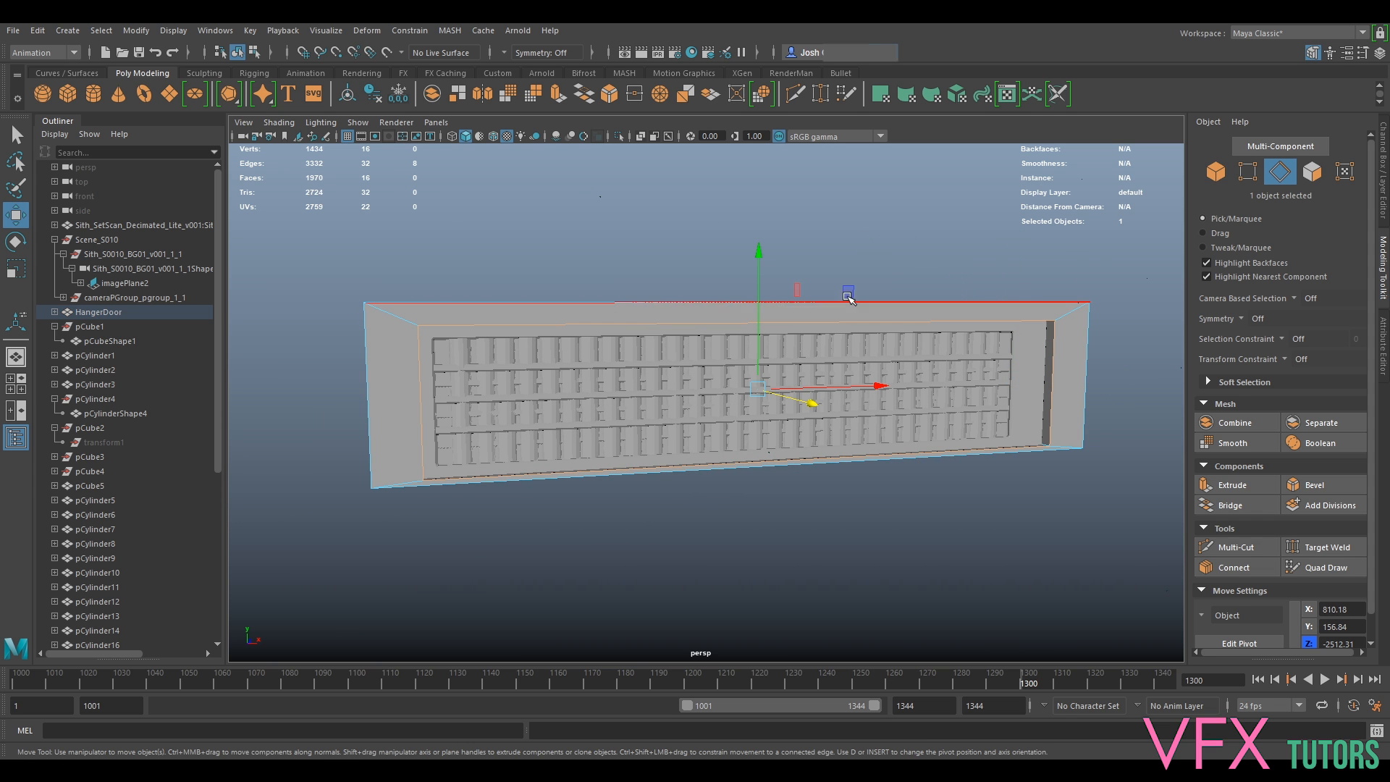
{"action": "left_click_drag", "start_coordinate": [1126, 244], "coordinate": [230, 576]}
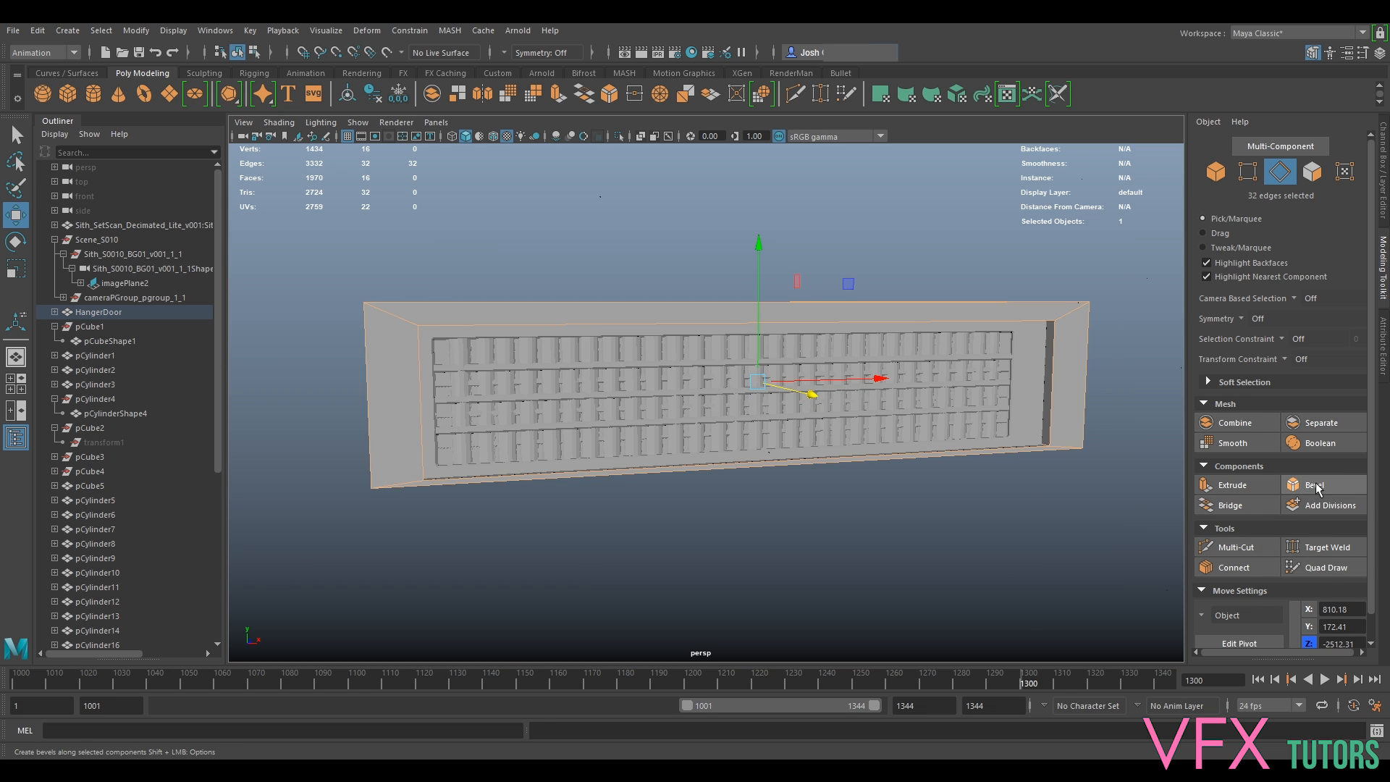
{"action": "left_click", "coordinate": [1311, 485]}
{"action": "left_click_drag", "start_coordinate": [971, 433], "coordinate": [980, 435]}
{"action": "right_click_drag", "start_coordinate": [1051, 336], "coordinate": [1096, 314]}
{"action": "left_click", "coordinate": [995, 589]}
Turn on X-Ray shading to see the panel's backing box through the HangerDoor frame.
{"action": "left_click", "coordinate": [427, 370]}
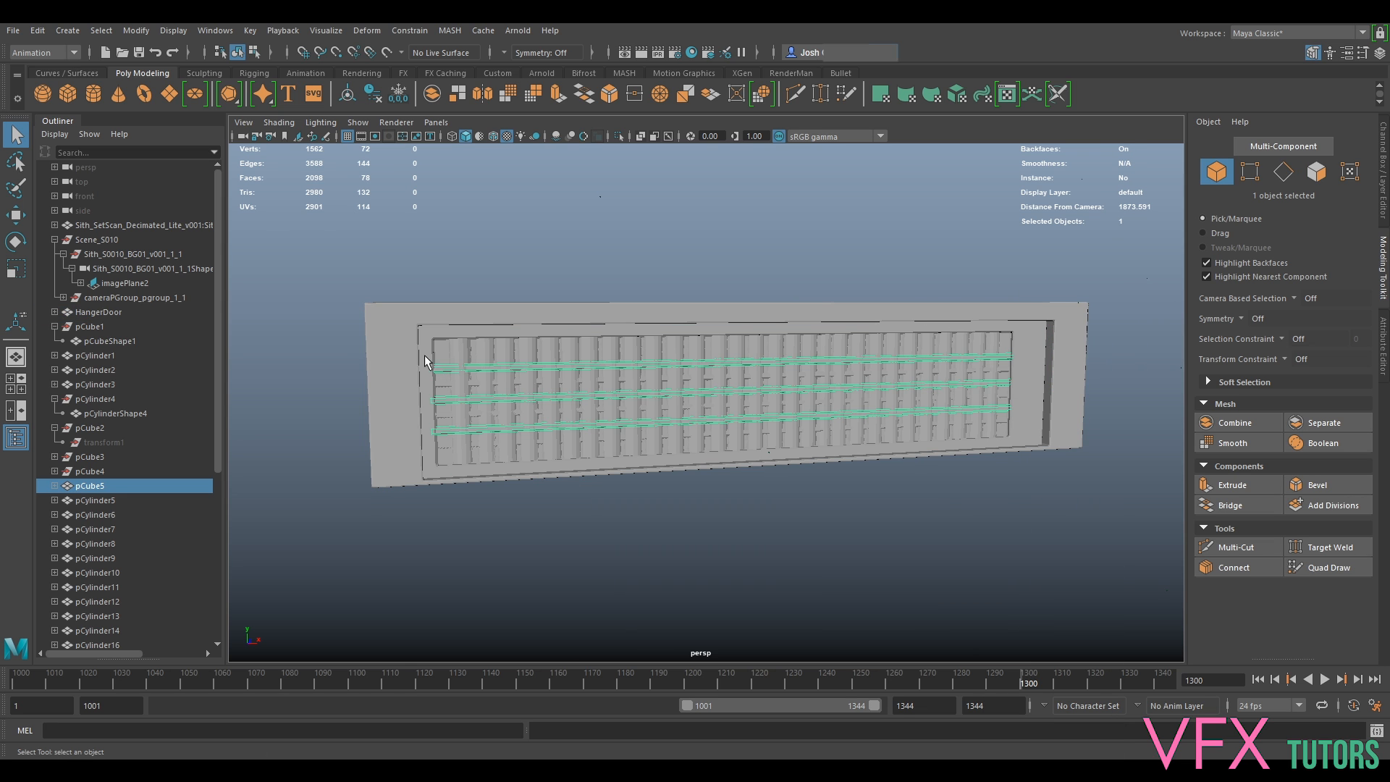
{"action": "left_click", "coordinate": [419, 345]}
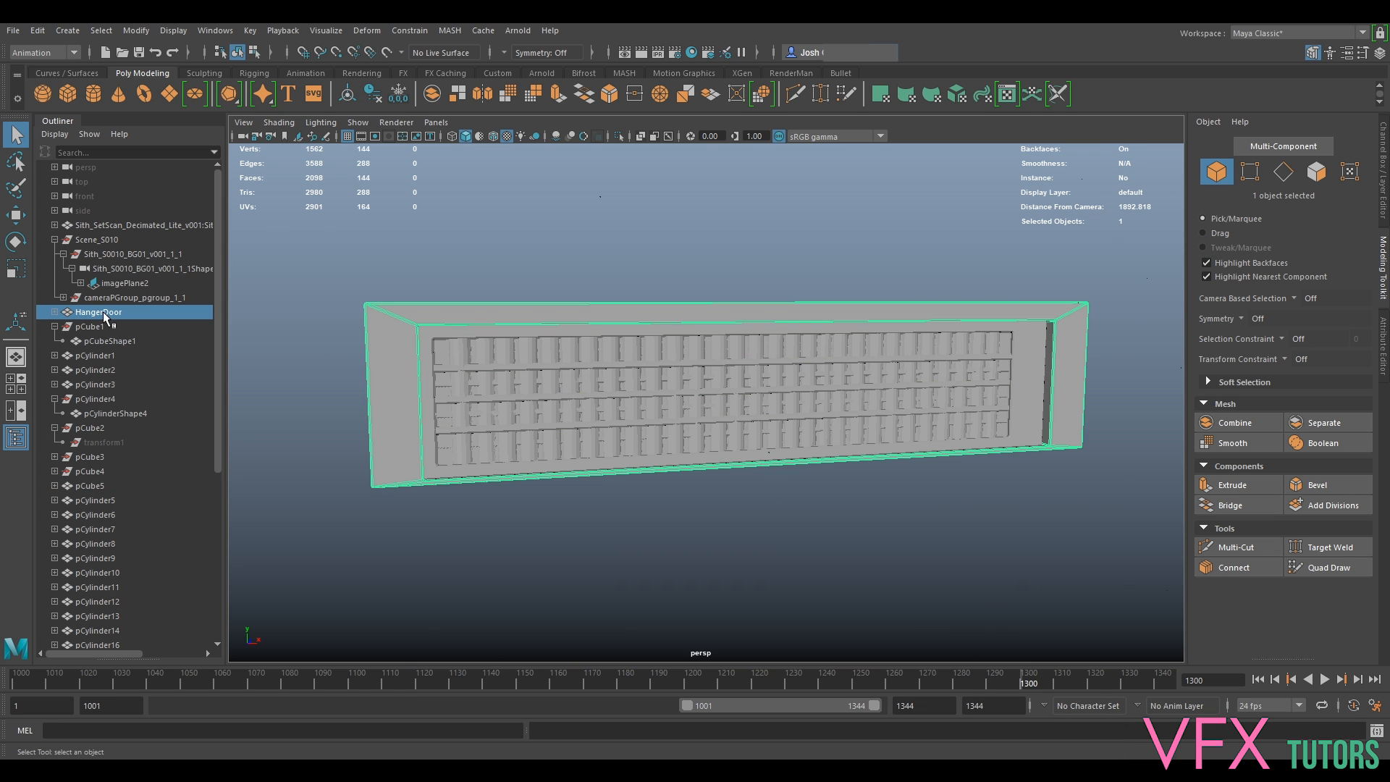
{"action": "left_click", "coordinate": [279, 123]}
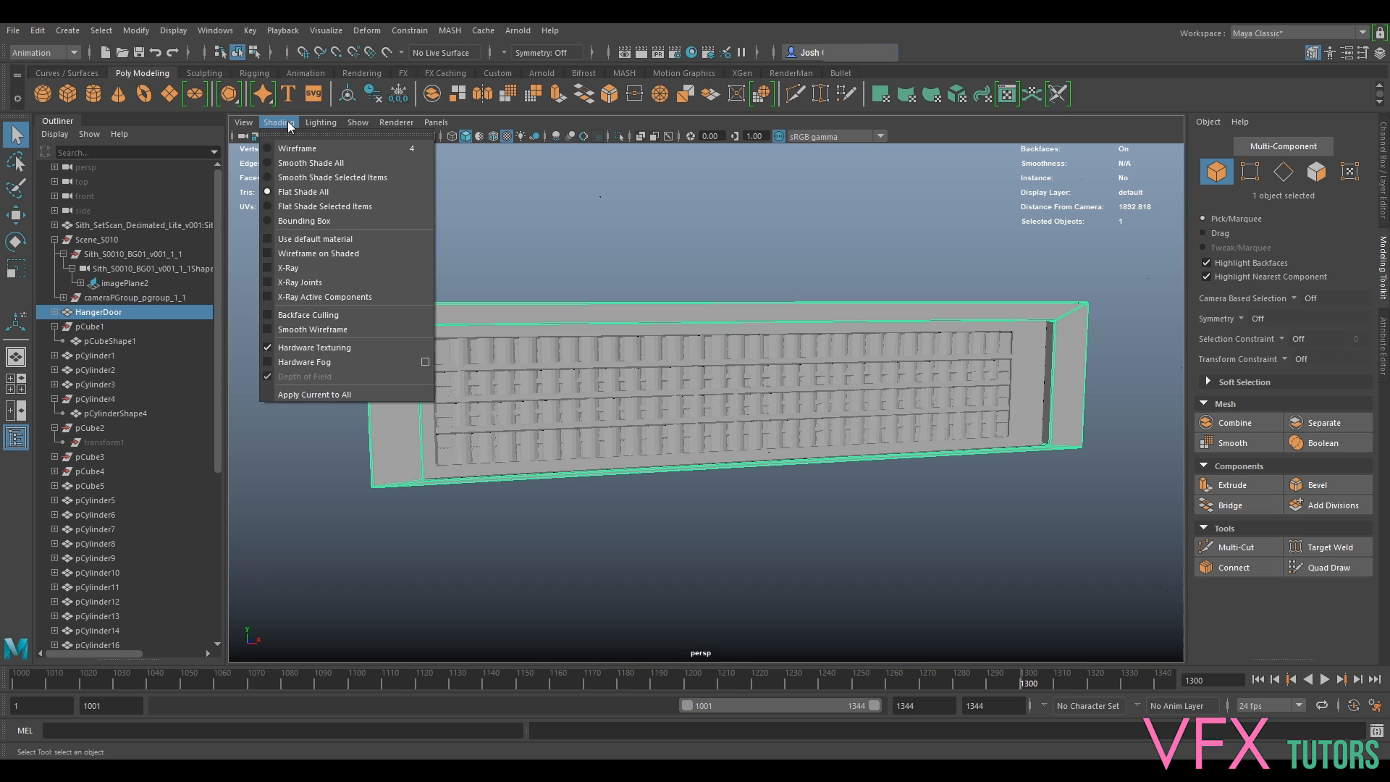
{"action": "left_click", "coordinate": [305, 268]}
{"action": "right_click_drag", "start_coordinate": [511, 403], "coordinate": [585, 384], "text": "alt"}
Try moving the vertices at one end of the backing box pCube1 inward along X to about 160.7.
{"action": "left_click", "coordinate": [433, 263]}
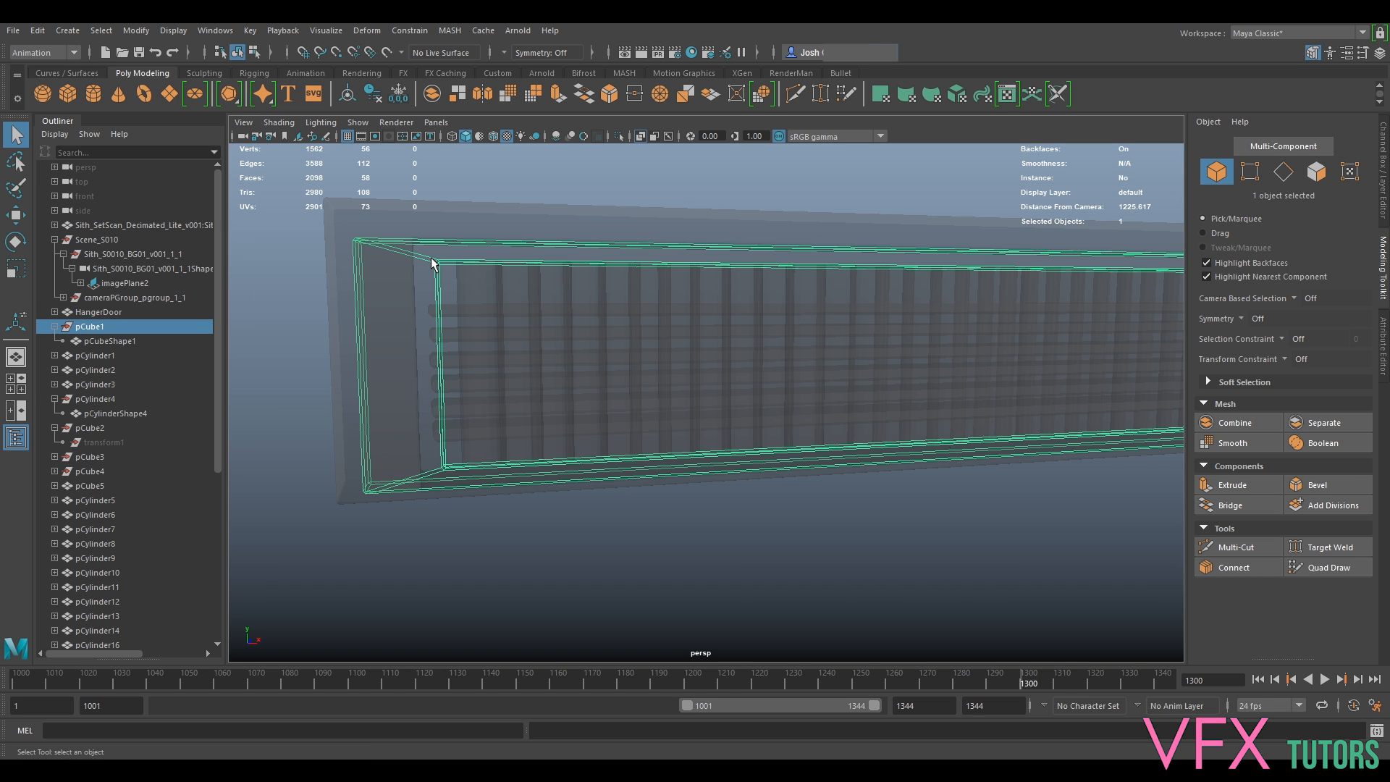
{"action": "right_click_drag", "start_coordinate": [433, 263], "coordinate": [376, 268]}
{"action": "left_click_drag", "start_coordinate": [252, 202], "coordinate": [388, 556]}
{"action": "key", "text": "w"}
{"action": "left_click", "coordinate": [448, 380]}
{"action": "key", "text": "ctrl+z"}
{"action": "left_click_drag", "start_coordinate": [419, 370], "coordinate": [468, 377]}
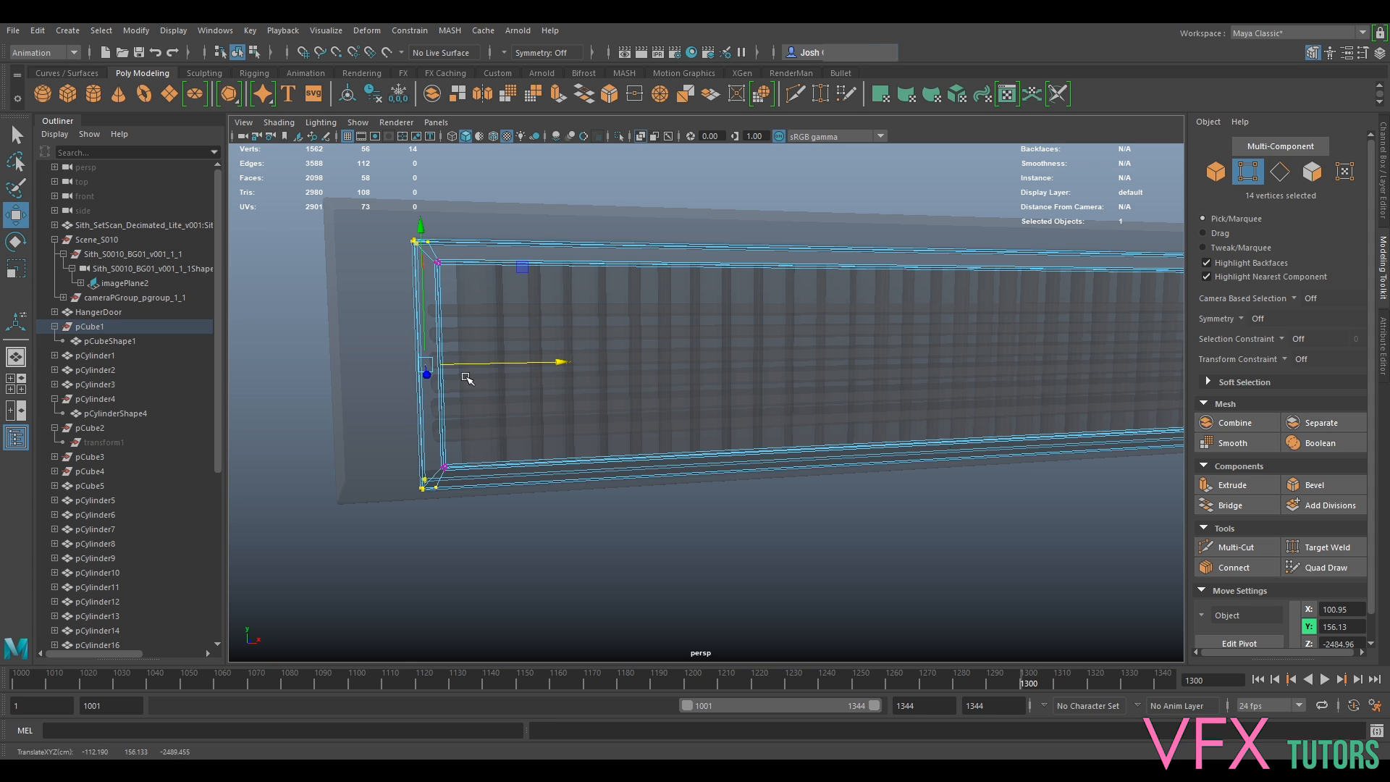
Check how the backing box fits at both ends of the frame and undo the last vertex move.
{"action": "left_click_drag", "start_coordinate": [673, 438], "coordinate": [648, 441], "text": "alt"}
{"action": "middle_click_drag", "start_coordinate": [648, 441], "coordinate": [221, 440], "text": "alt"}
{"action": "left_click_drag", "start_coordinate": [510, 389], "coordinate": [521, 384], "text": "alt"}
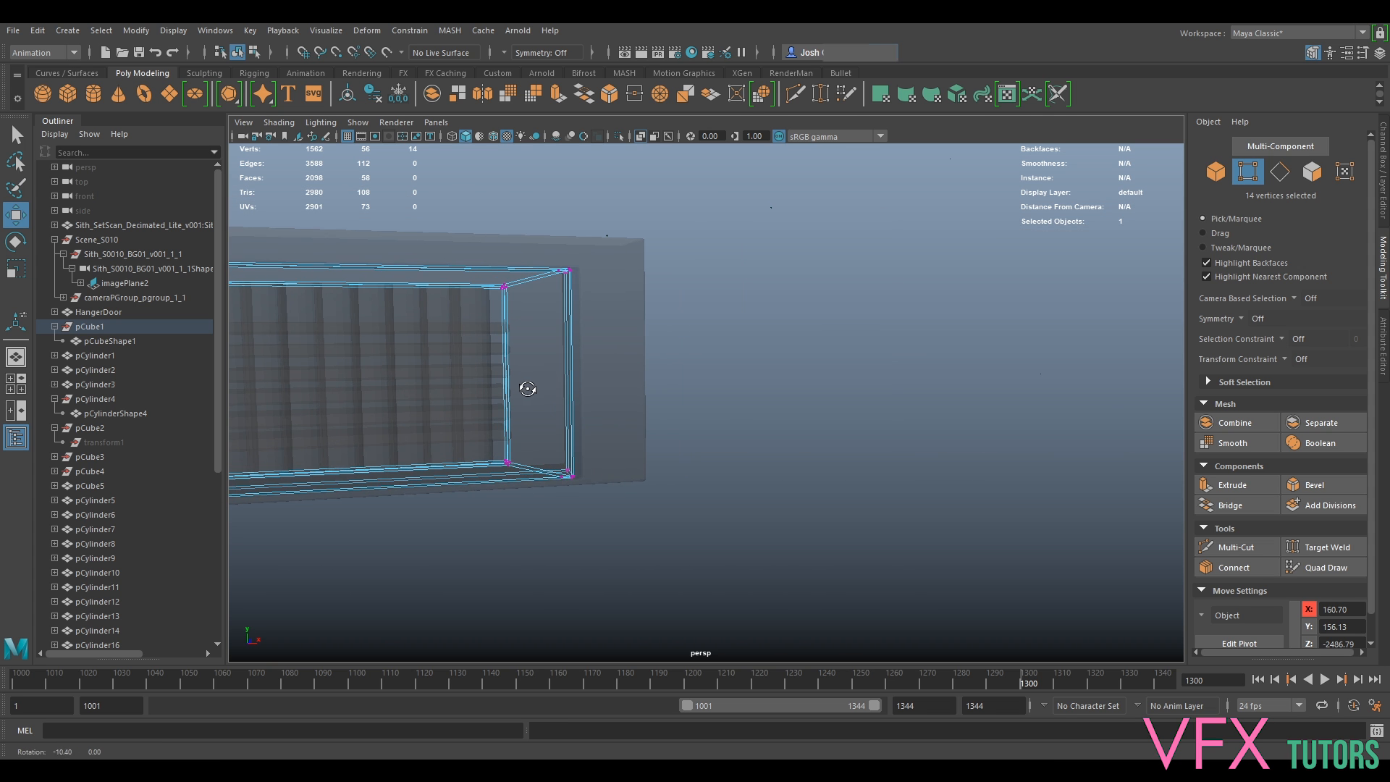
{"action": "left_click_drag", "start_coordinate": [670, 236], "coordinate": [639, 257], "text": "alt"}
{"action": "middle_click_drag", "start_coordinate": [548, 295], "coordinate": [709, 297], "text": "alt"}
{"action": "scroll", "coordinate": [709, 296], "scroll_direction": "down", "scroll_amount": 5}
{"action": "middle_click_drag", "start_coordinate": [518, 341], "coordinate": [678, 308], "text": "alt"}
{"action": "scroll", "coordinate": [679, 308], "scroll_direction": "up", "scroll_amount": 4}
{"action": "mouse_move", "coordinate": [521, 418]}
{"action": "left_mouse_down", "text": "alt"}
{"action": "mouse_move", "coordinate": [534, 406]}
{"action": "mouse_move", "coordinate": [487, 403]}
{"action": "mouse_move", "coordinate": [528, 415]}
{"action": "left_mouse_up", "text": "alt"}
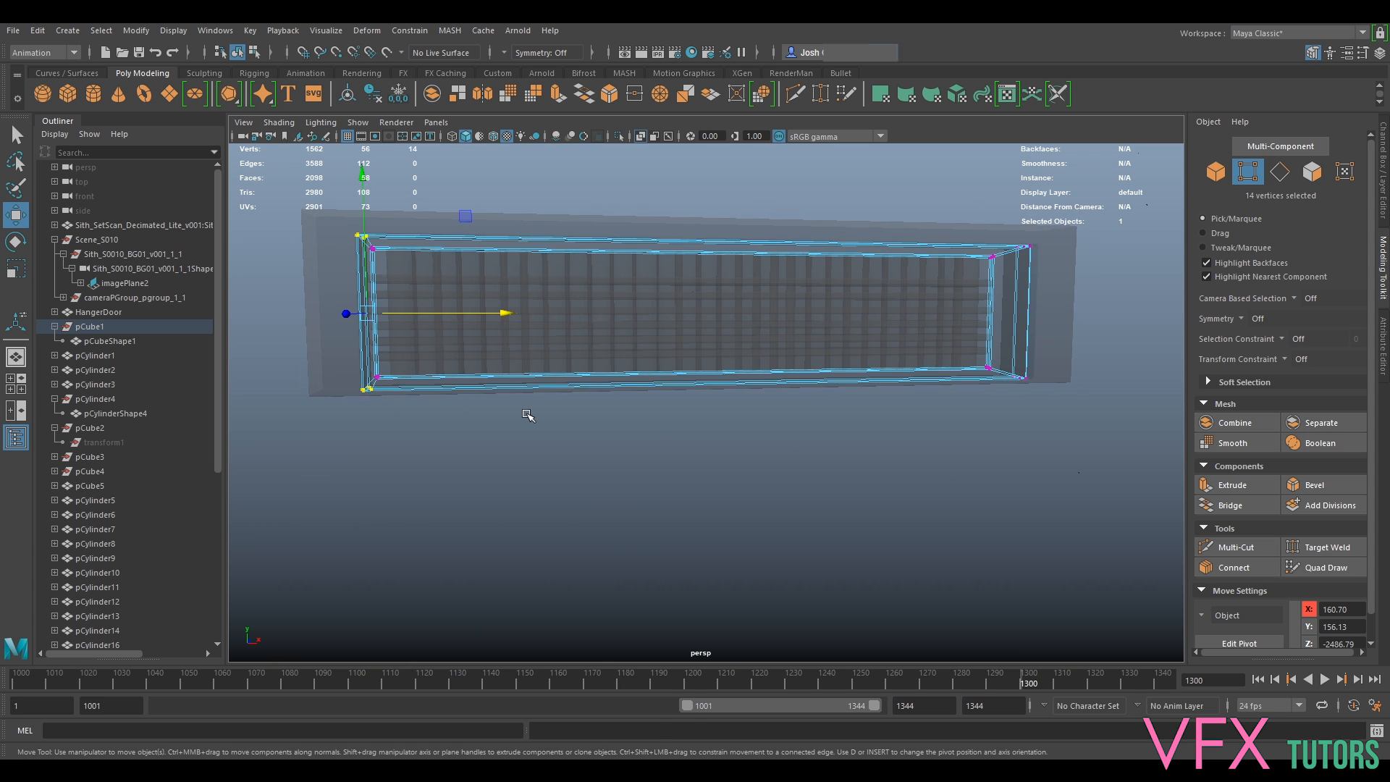
{"action": "key", "text": "ctrl+z"}
Reselect the vertices at the near end of pCube1, move them inward along X, and return to object selection.
{"action": "left_click_drag", "start_coordinate": [355, 296], "coordinate": [336, 261], "text": "alt"}
{"action": "left_click_drag", "start_coordinate": [281, 206], "coordinate": [454, 435]}
{"action": "left_click_drag", "start_coordinate": [408, 317], "coordinate": [448, 362]}
{"action": "right_click_drag", "start_coordinate": [456, 343], "coordinate": [536, 323]}
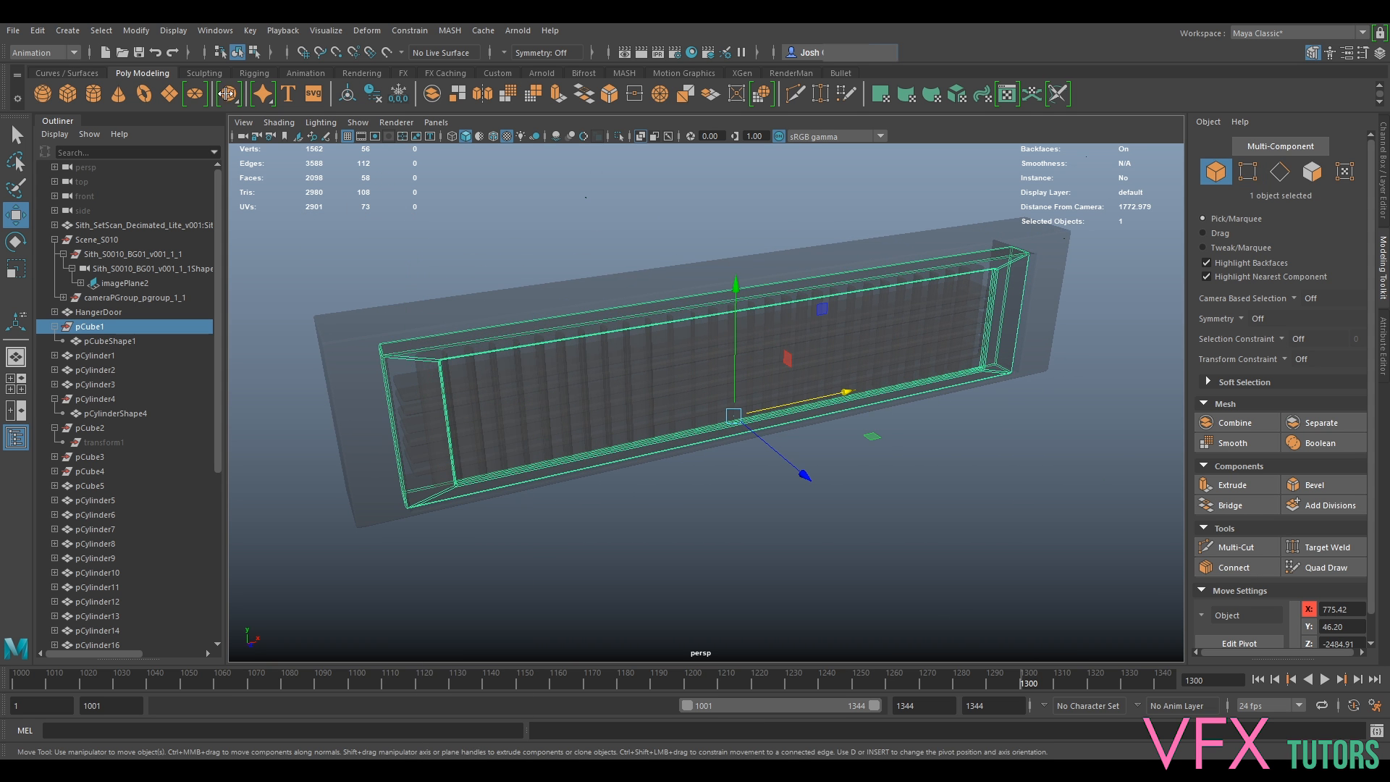
Turn off X-Ray shading and shift the front crossbars slightly along X across the panel.
{"action": "left_click", "coordinate": [271, 122]}
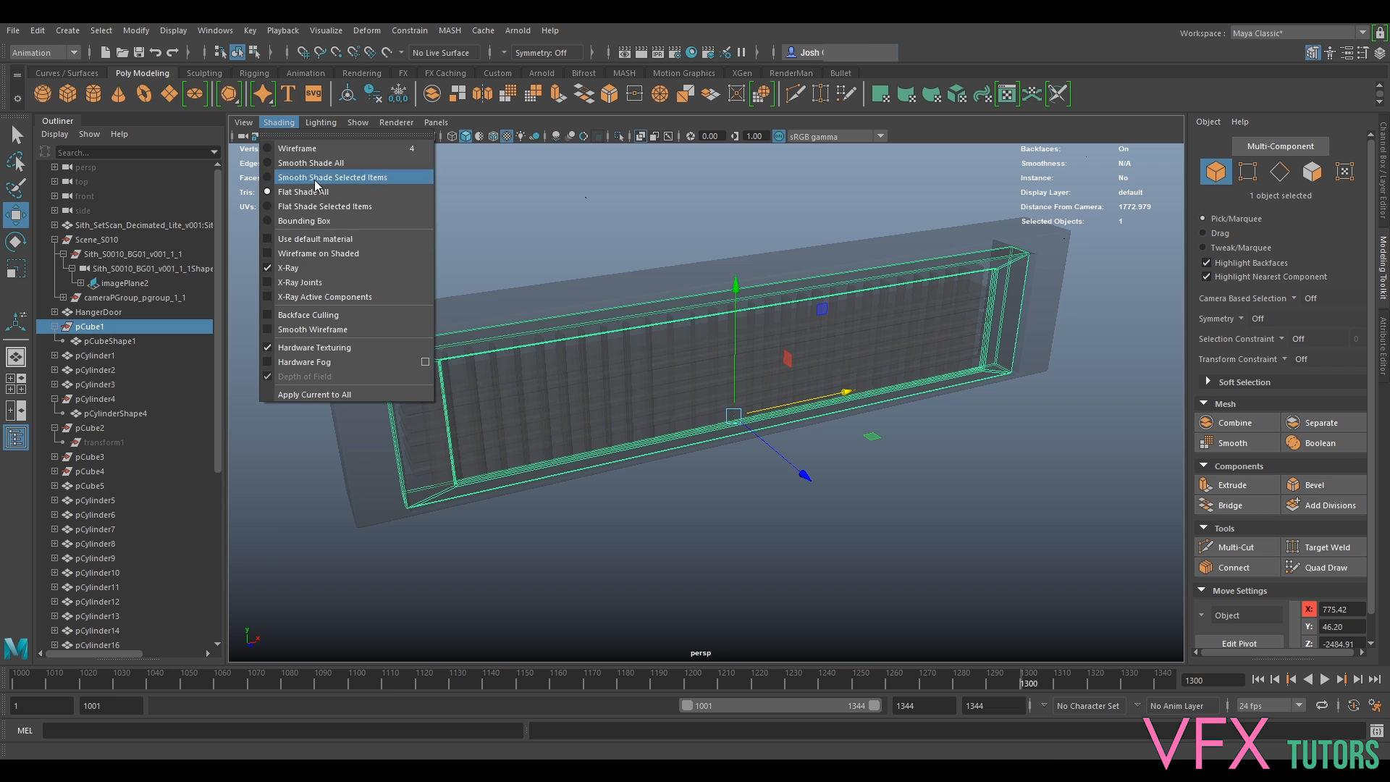
{"action": "left_click", "coordinate": [317, 276]}
{"action": "left_click", "coordinate": [278, 121]}
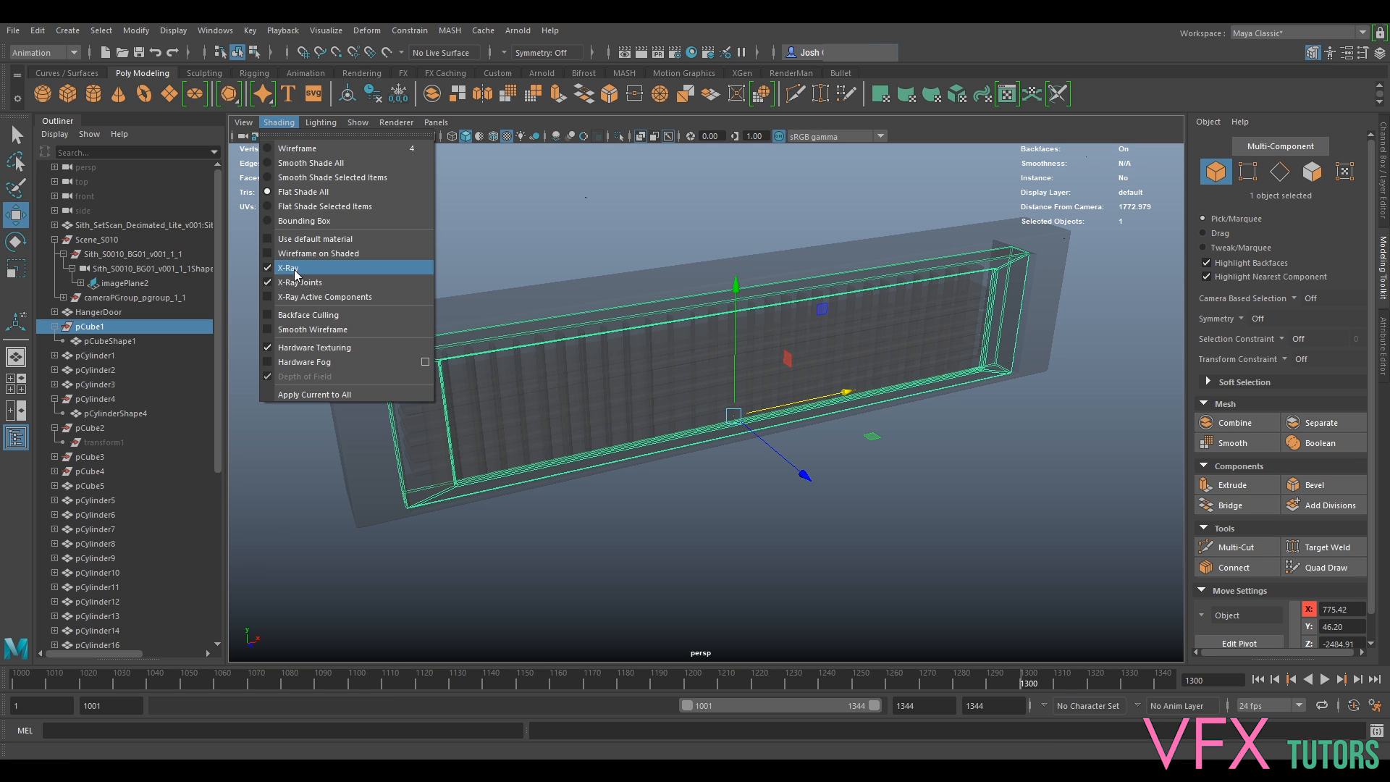
{"action": "left_click", "coordinate": [290, 268]}
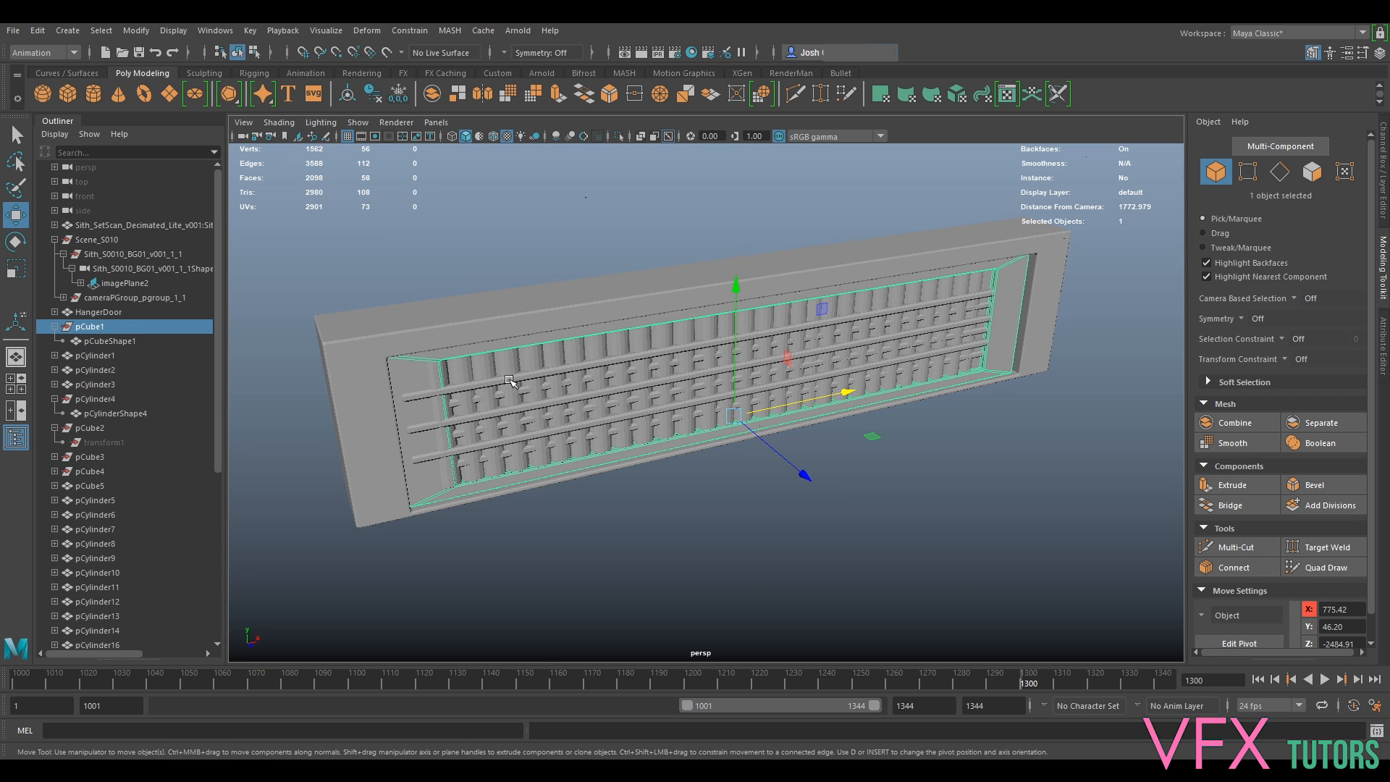
{"action": "left_click", "coordinate": [531, 378]}
{"action": "left_click_drag", "start_coordinate": [742, 364], "coordinate": [769, 382]}
With the HangerDoor frame hidden, combine all pillars, crossbars and the backing box into one mesh and delete its history.
{"action": "left_click", "coordinate": [484, 325]}
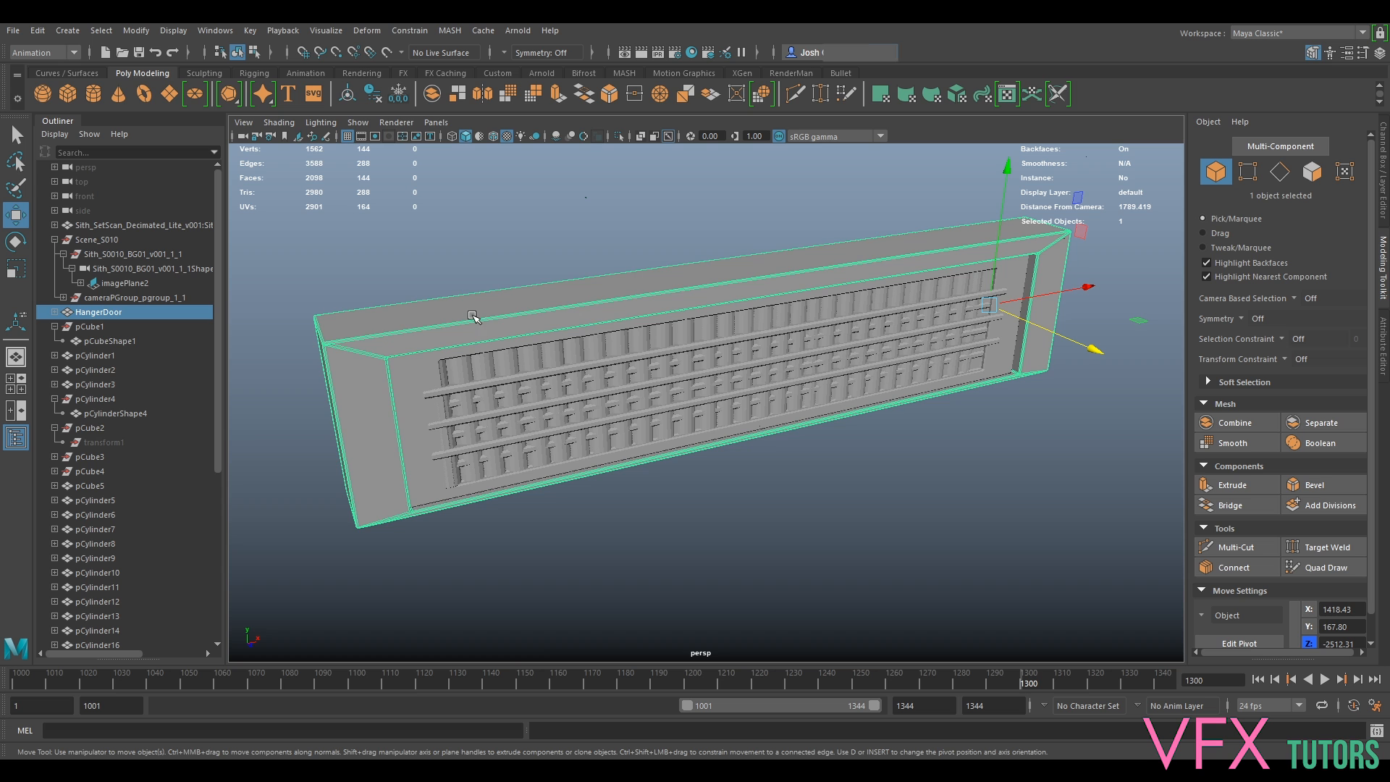
{"action": "key", "text": "ctrl+h"}
{"action": "left_click_drag", "start_coordinate": [1062, 232], "coordinate": [336, 535]}
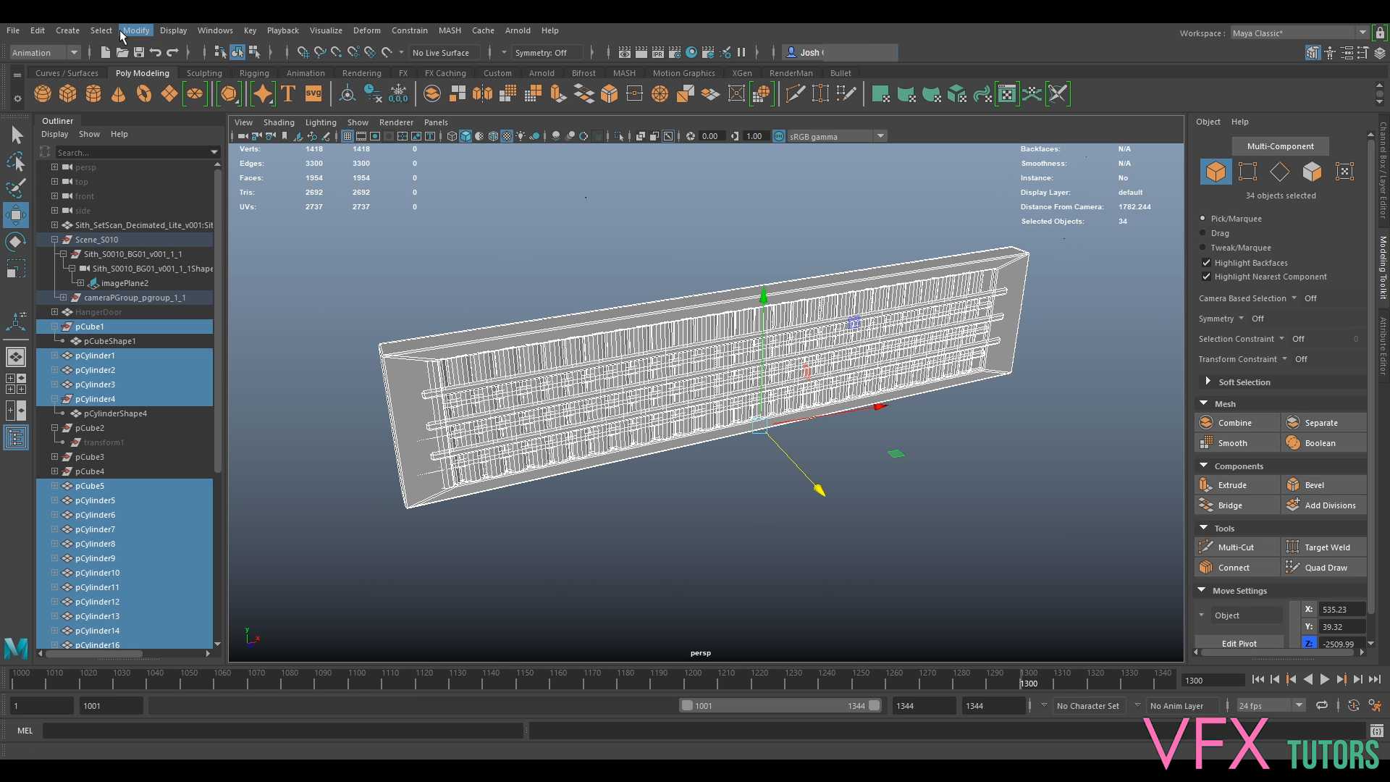
{"action": "left_click", "coordinate": [44, 52]}
{"action": "left_click", "coordinate": [42, 68]}
{"action": "left_click", "coordinate": [255, 31]}
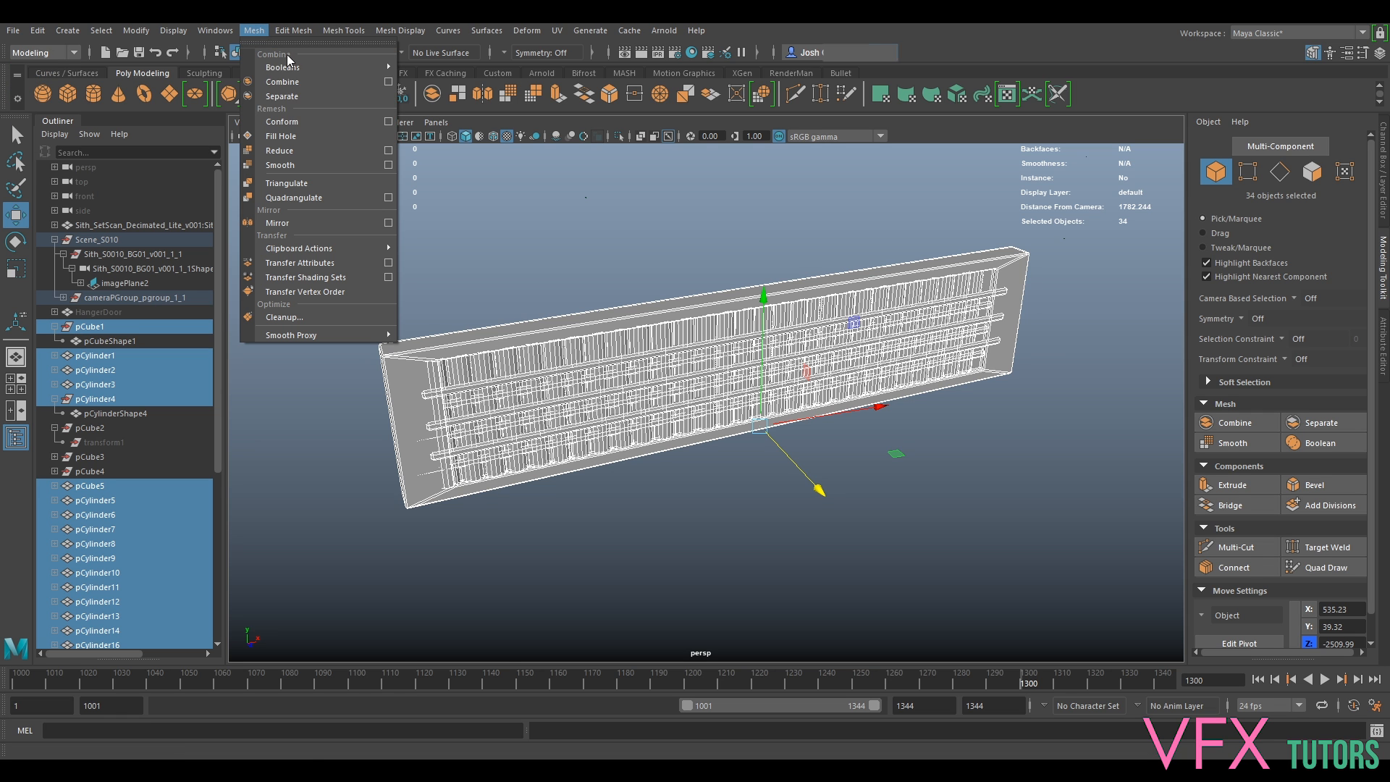
{"action": "left_click", "coordinate": [297, 90]}
{"action": "left_click", "coordinate": [375, 94]}
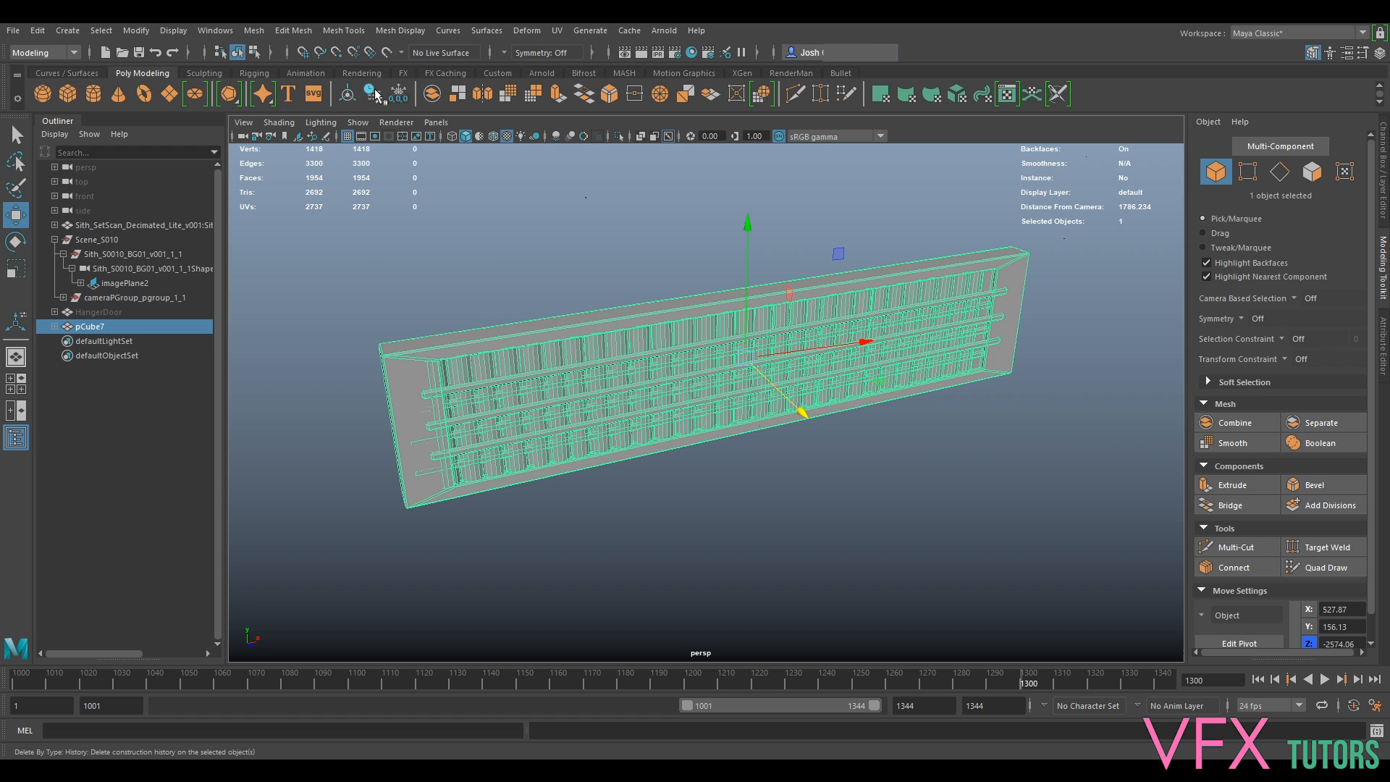
Rename the frame object HangerDoorFrame and the combined panel mesh HangerDoor.
{"action": "left_click", "coordinate": [119, 312]}
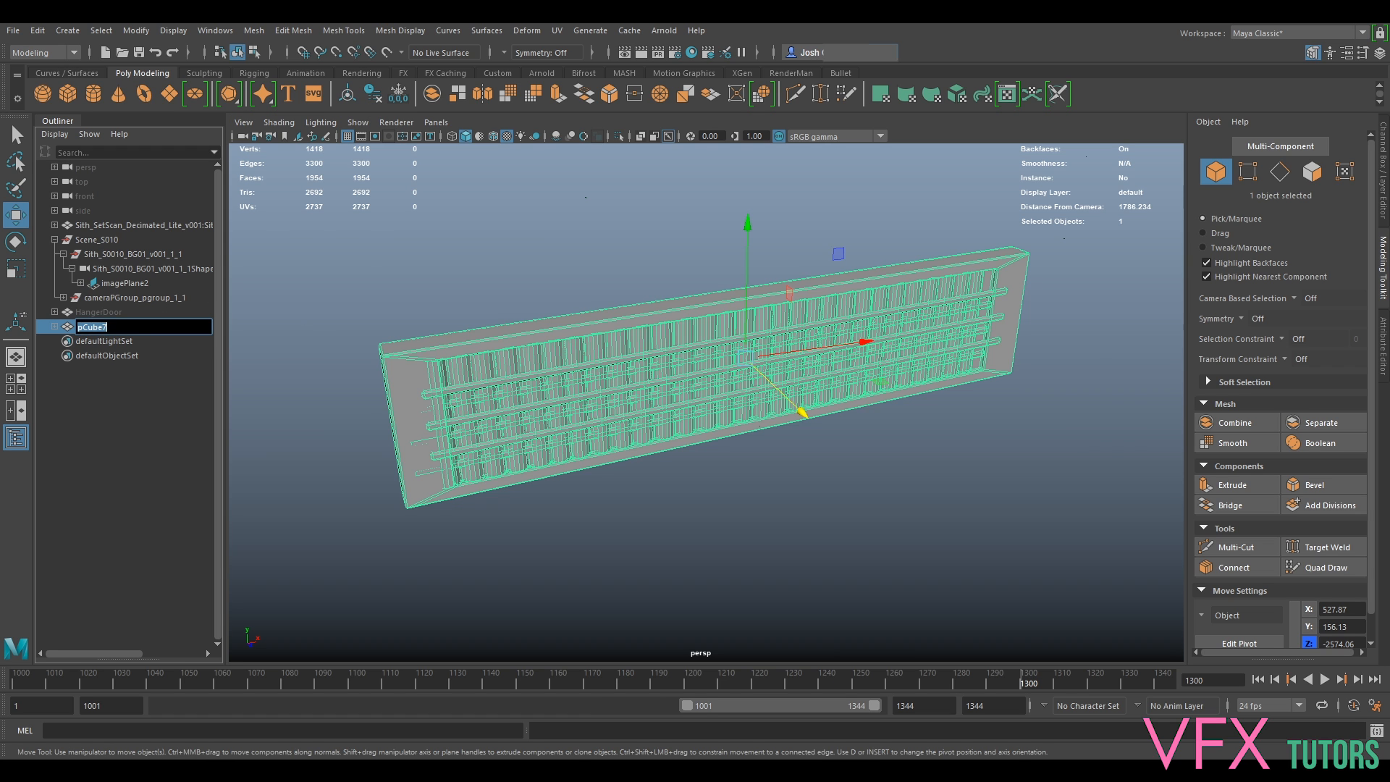
{"action": "double_click", "coordinate": [132, 312]}
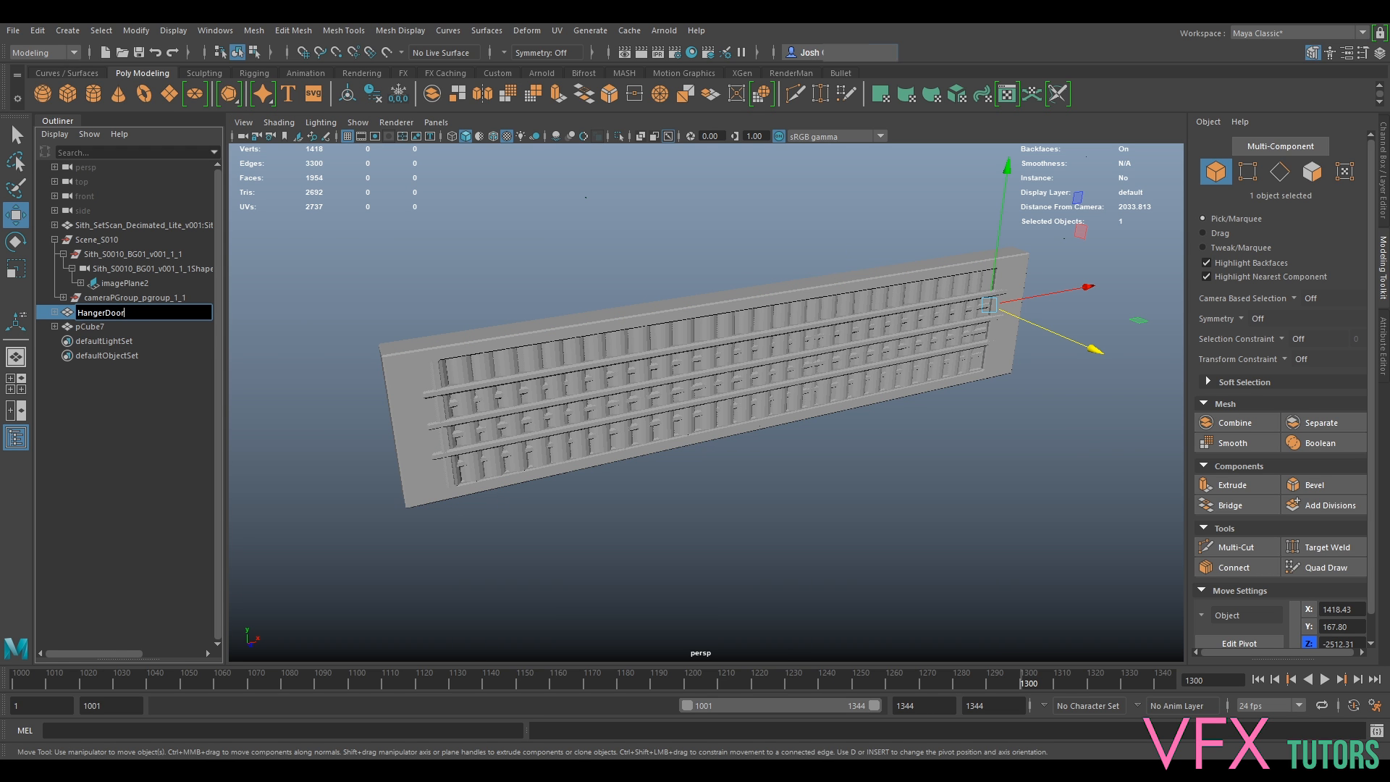
{"action": "type", "text": "Frame"}
{"action": "key", "text": "Return"}
{"action": "double_click", "coordinate": [133, 326]}
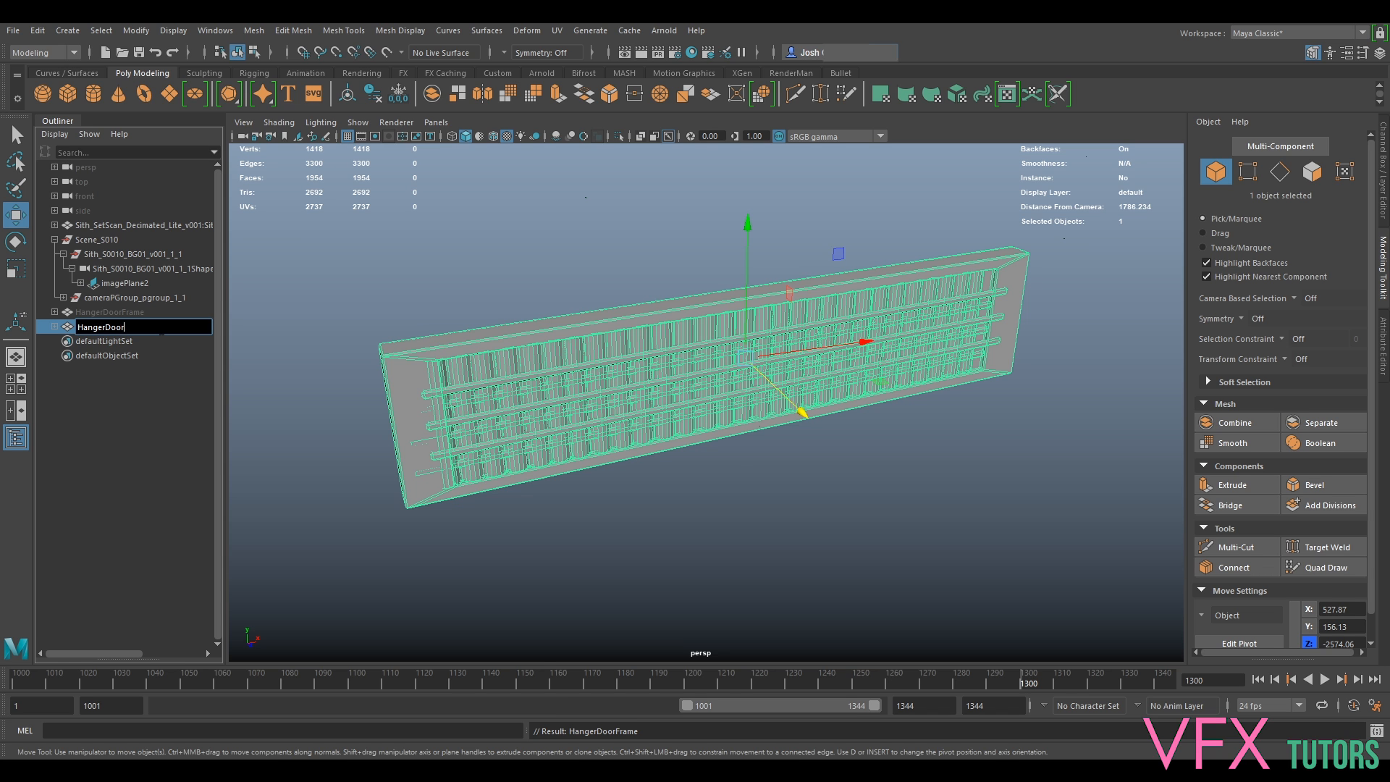
{"action": "key", "text": "Return"}
Unhide the HangerDoorFrame object around the combined panel.
{"action": "left_click", "coordinate": [127, 313]}
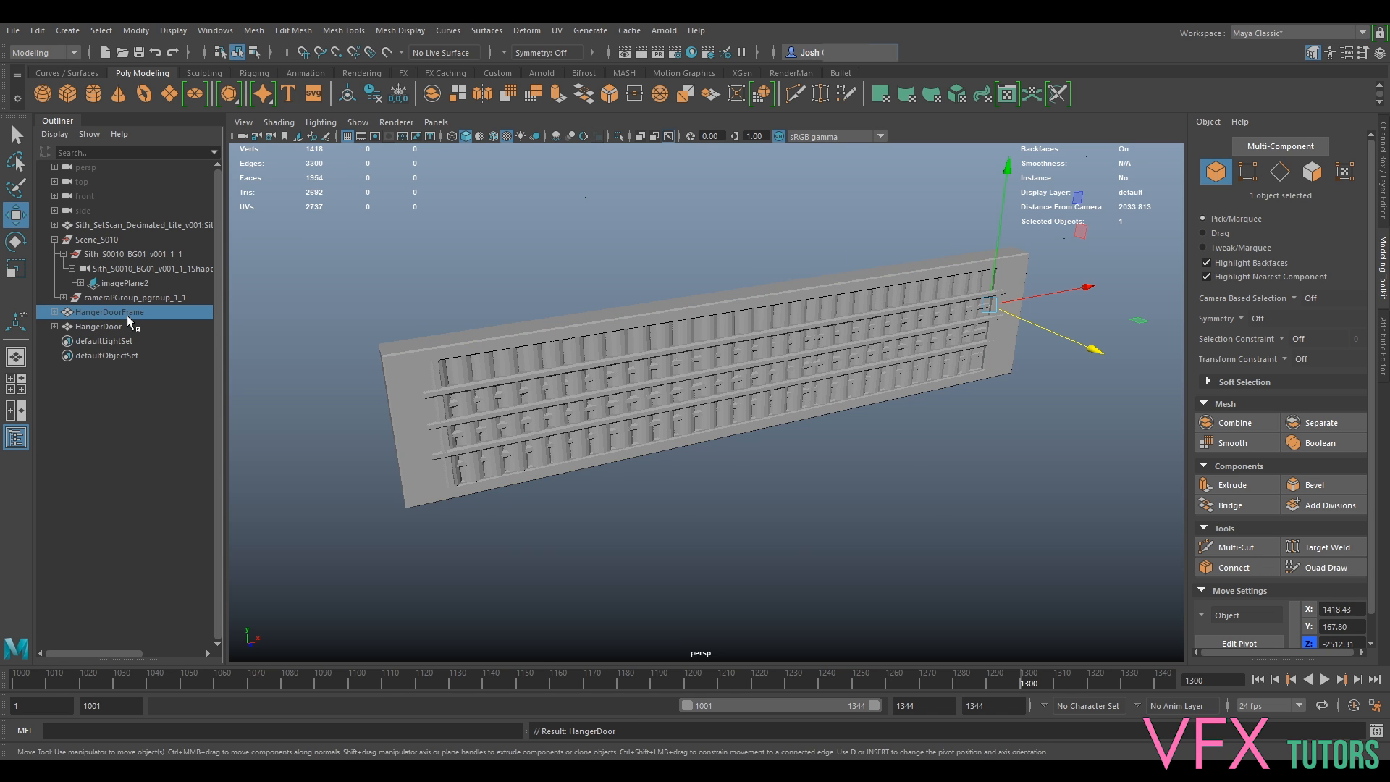
{"action": "key", "text": "h"}
{"action": "mouse_move", "coordinate": [765, 511]}
{"action": "left_mouse_down", "text": "alt"}
{"action": "mouse_move", "coordinate": [782, 484]}
{"action": "mouse_move", "coordinate": [760, 506]}
{"action": "left_mouse_up", "text": "alt"}
Move the pivot of HangerDoor to its top edge, at about Y 239.4 and Z -2635.7.
{"action": "left_click", "coordinate": [399, 420]}
{"action": "left_click", "coordinate": [386, 310]}
{"action": "left_click_drag", "start_coordinate": [512, 329], "coordinate": [816, 395], "text": "alt"}
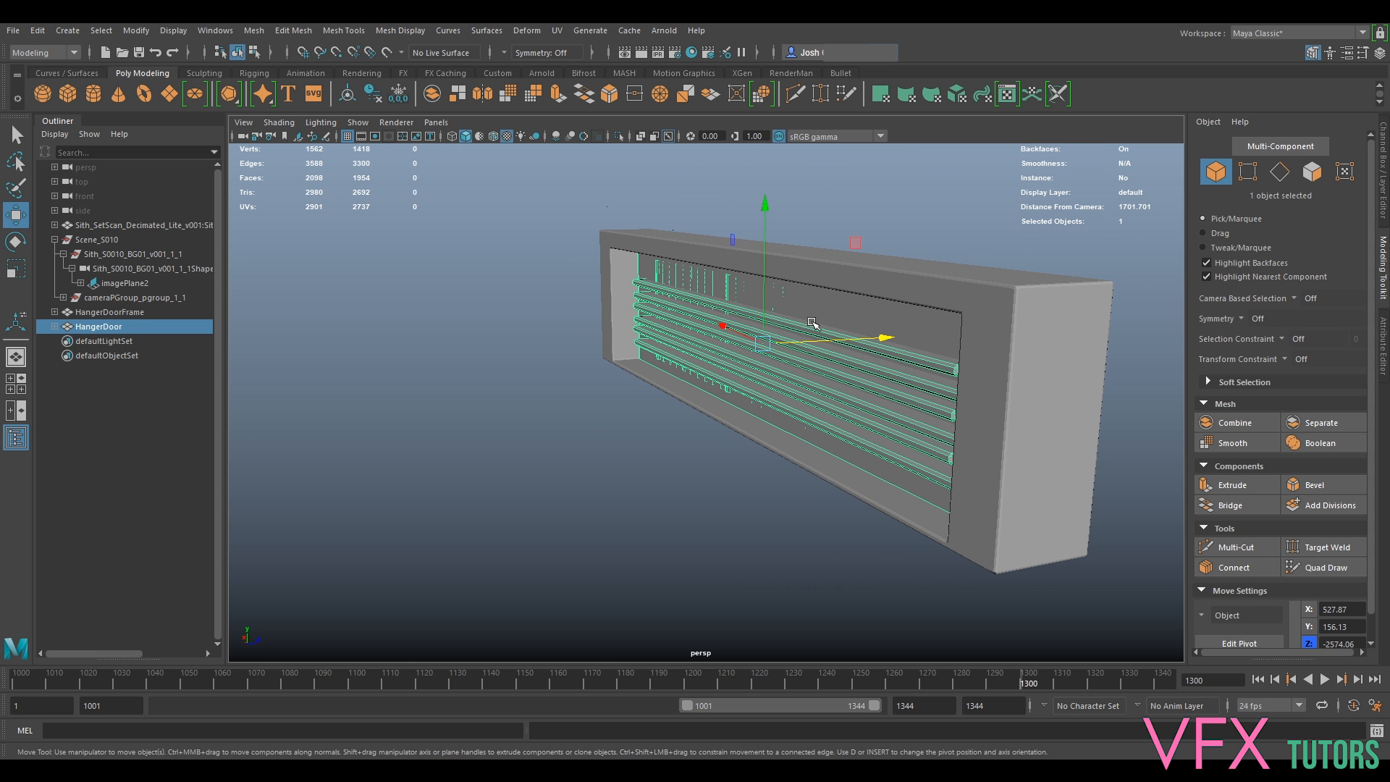
{"action": "key", "text": "d"}
{"action": "mouse_move", "coordinate": [847, 350]}
{"action": "left_mouse_down", "text": "alt"}
{"action": "mouse_move", "coordinate": [804, 341]}
{"action": "mouse_move", "coordinate": [812, 369]}
{"action": "mouse_move", "coordinate": [826, 346]}
{"action": "left_mouse_up", "text": "alt"}
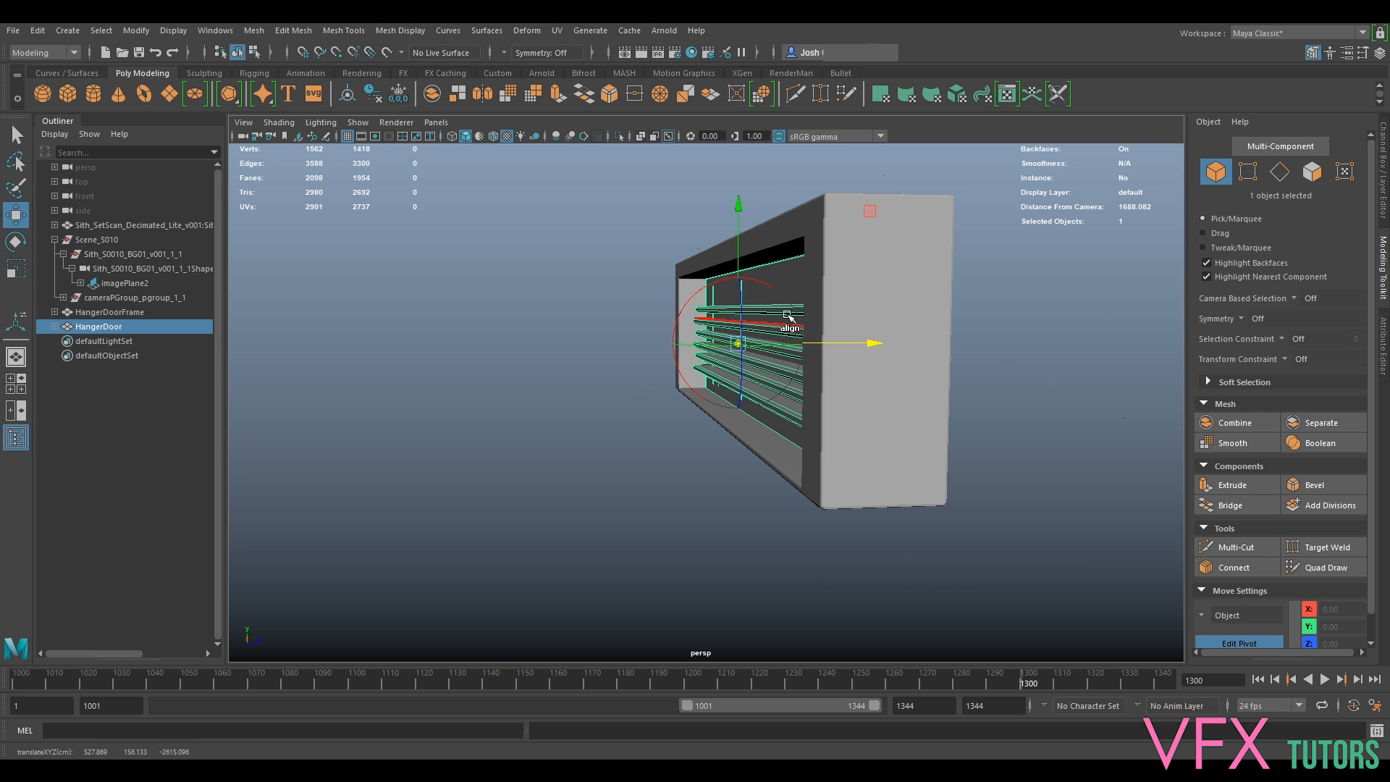
{"action": "left_click_drag", "start_coordinate": [742, 277], "coordinate": [733, 184]}
{"action": "key", "text": "ctrl+z"}
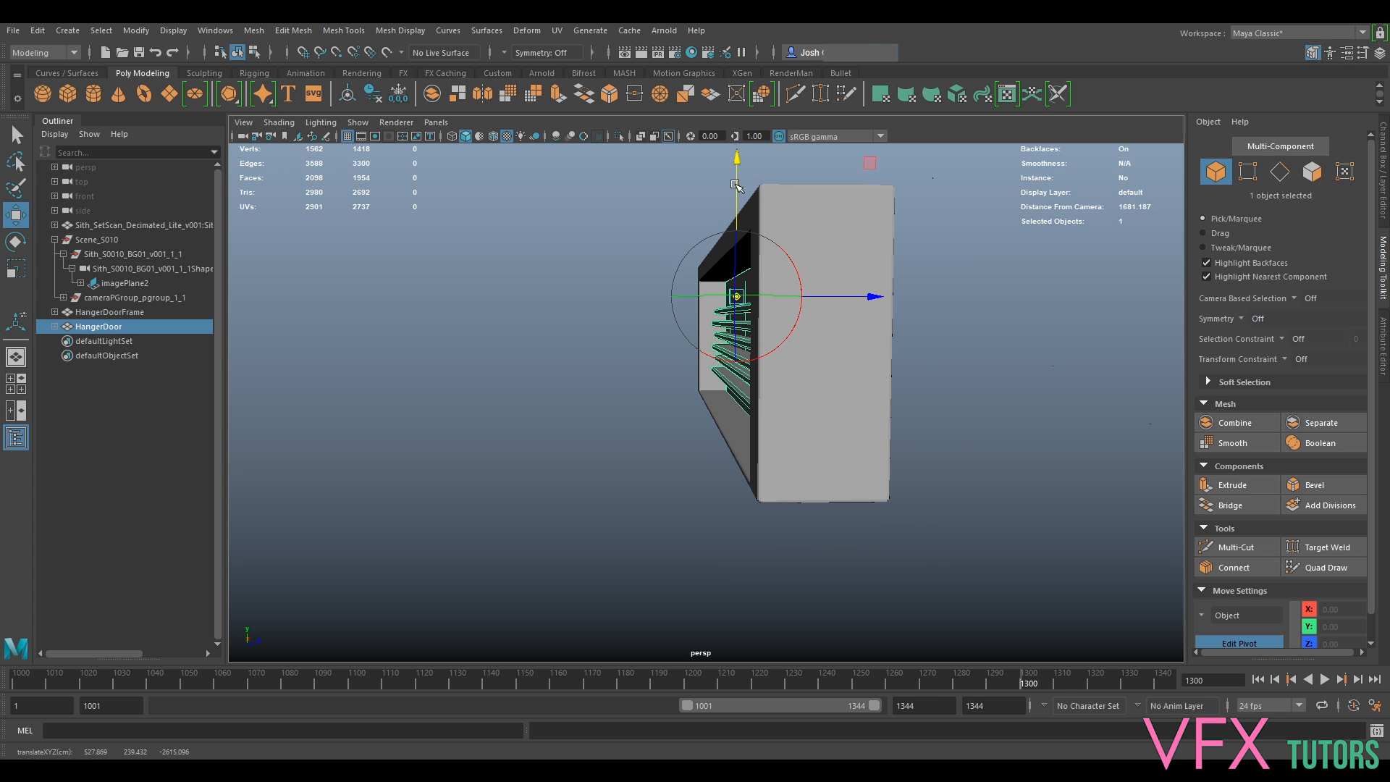
{"action": "mouse_move", "coordinate": [832, 296]}
{"action": "left_mouse_down"}
{"action": "mouse_move", "coordinate": [849, 321]}
{"action": "mouse_move", "coordinate": [838, 306]}
{"action": "left_mouse_up"}
{"action": "key", "text": "d"}
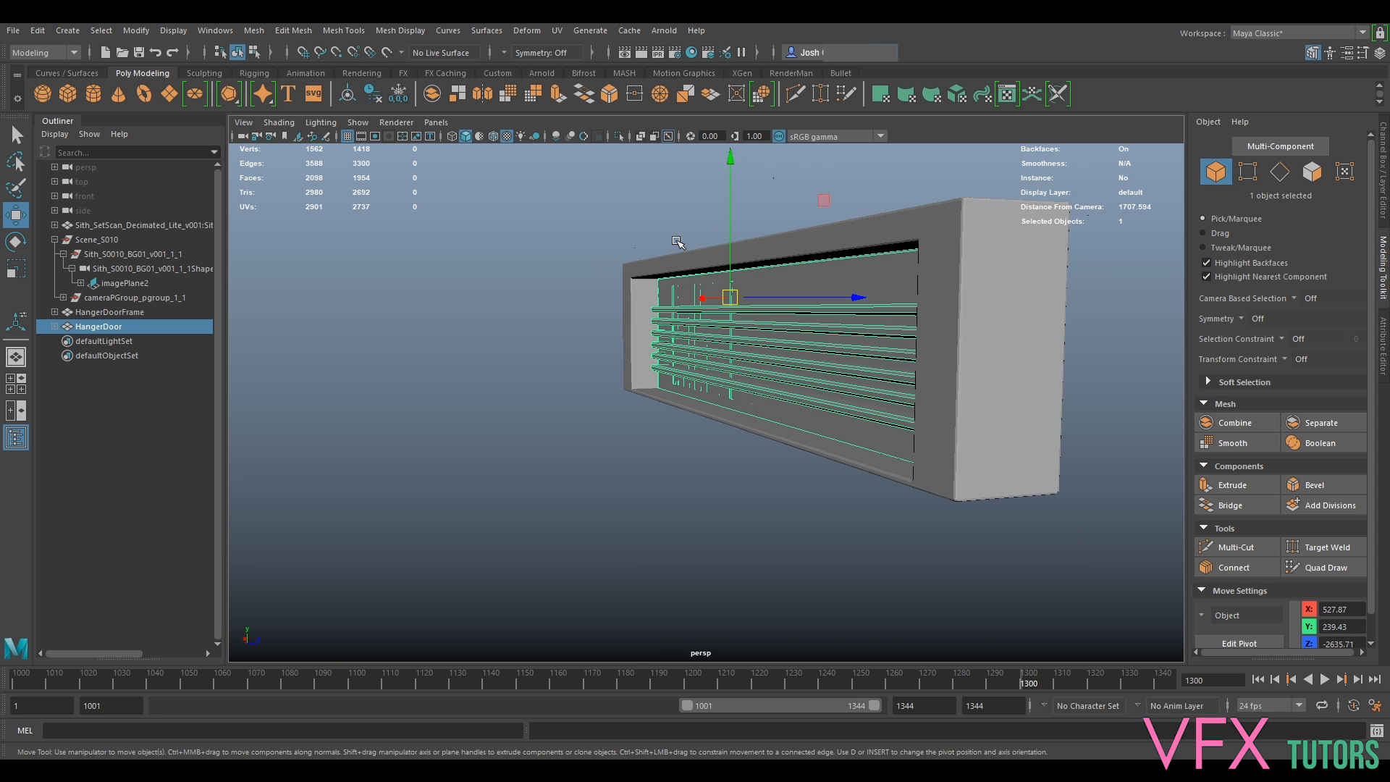
Try rotating HangerDoor around its repositioned pivot.
{"action": "key", "text": "e"}
{"action": "left_click_drag", "start_coordinate": [604, 273], "coordinate": [600, 338]}
{"action": "key", "text": "ctrl+z"}
Set the Rotate tool's axis orientation to Object, test a rotation of about -40.7 degrees around X, and undo it.
{"action": "left_click_drag", "start_coordinate": [822, 254], "coordinate": [912, 366], "text": "alt"}
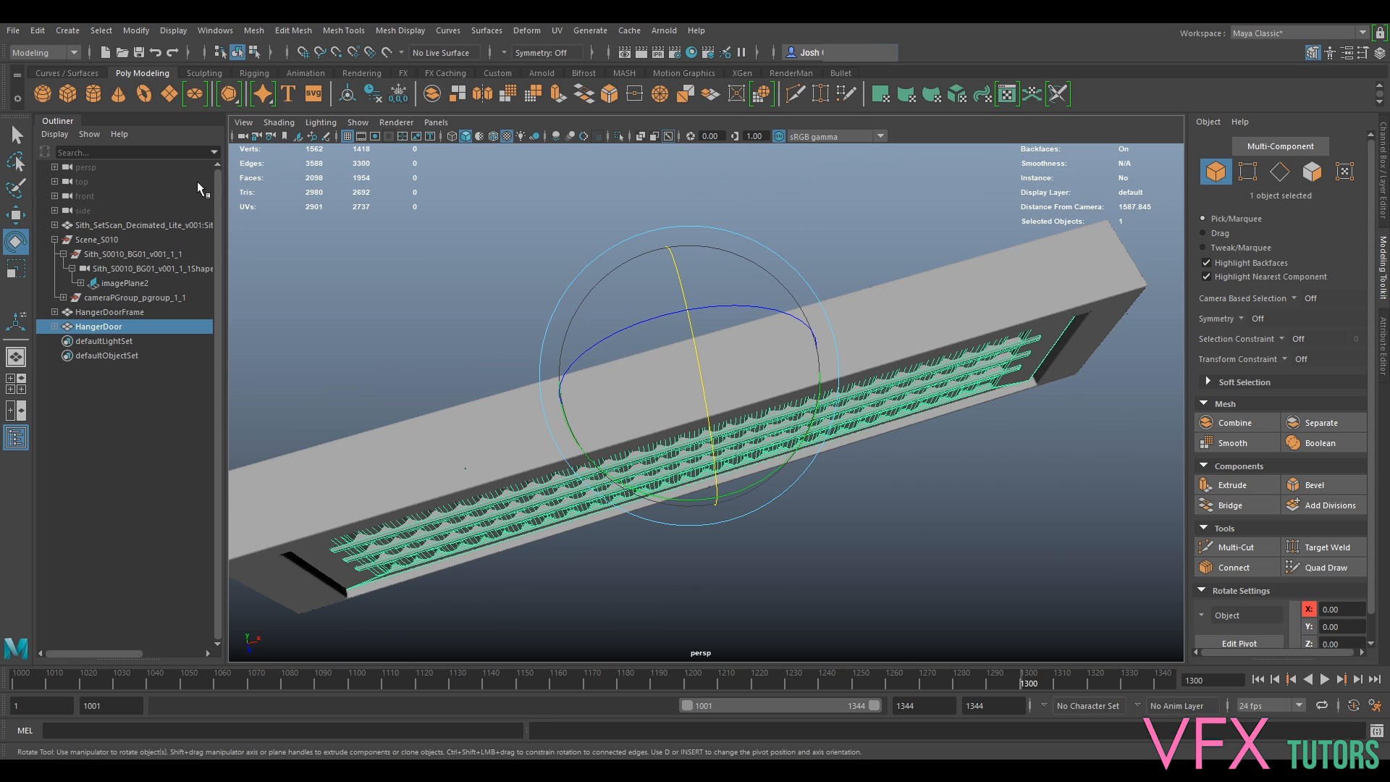
{"action": "double_click", "coordinate": [15, 242]}
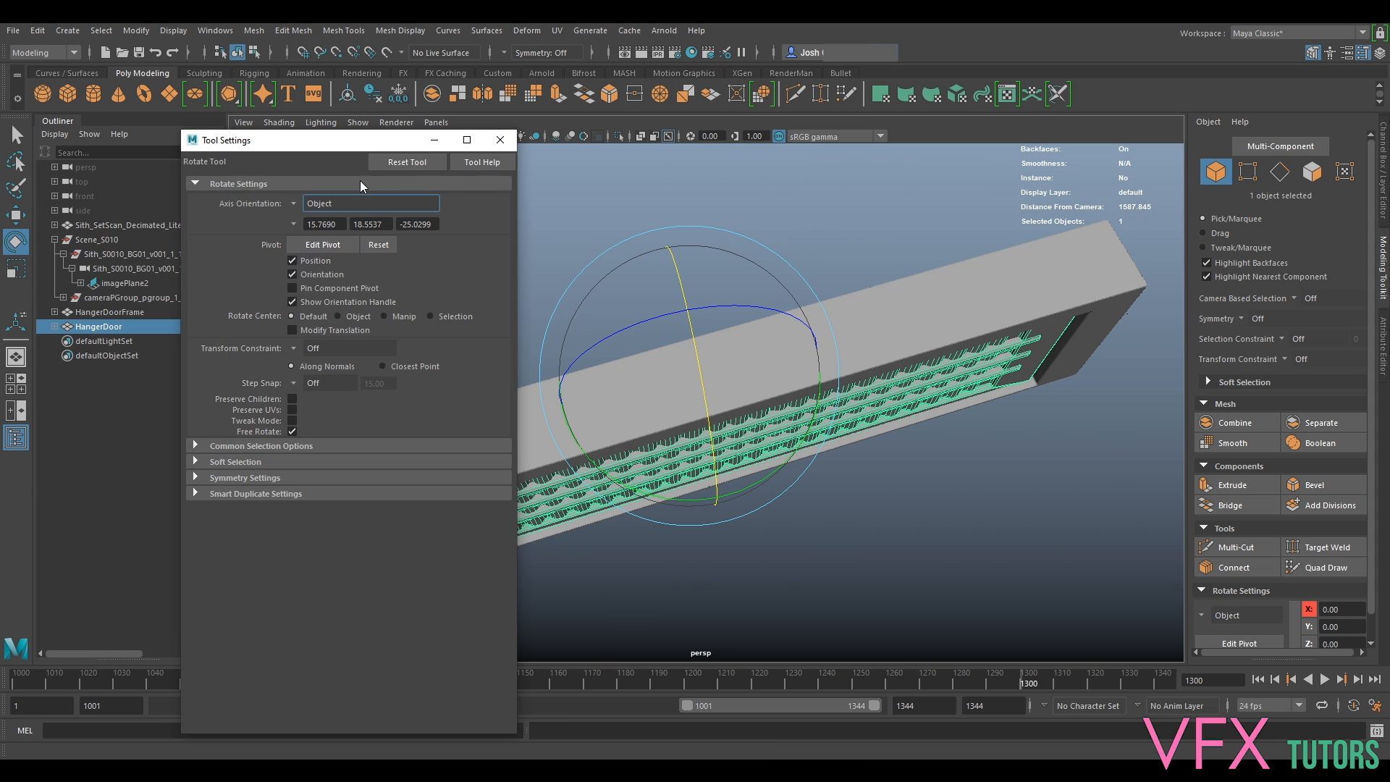
{"action": "left_click", "coordinate": [292, 202]}
{"action": "left_click", "coordinate": [348, 221]}
{"action": "left_click_drag", "start_coordinate": [664, 364], "coordinate": [658, 288]}
{"action": "key", "text": "ctrl+z"}
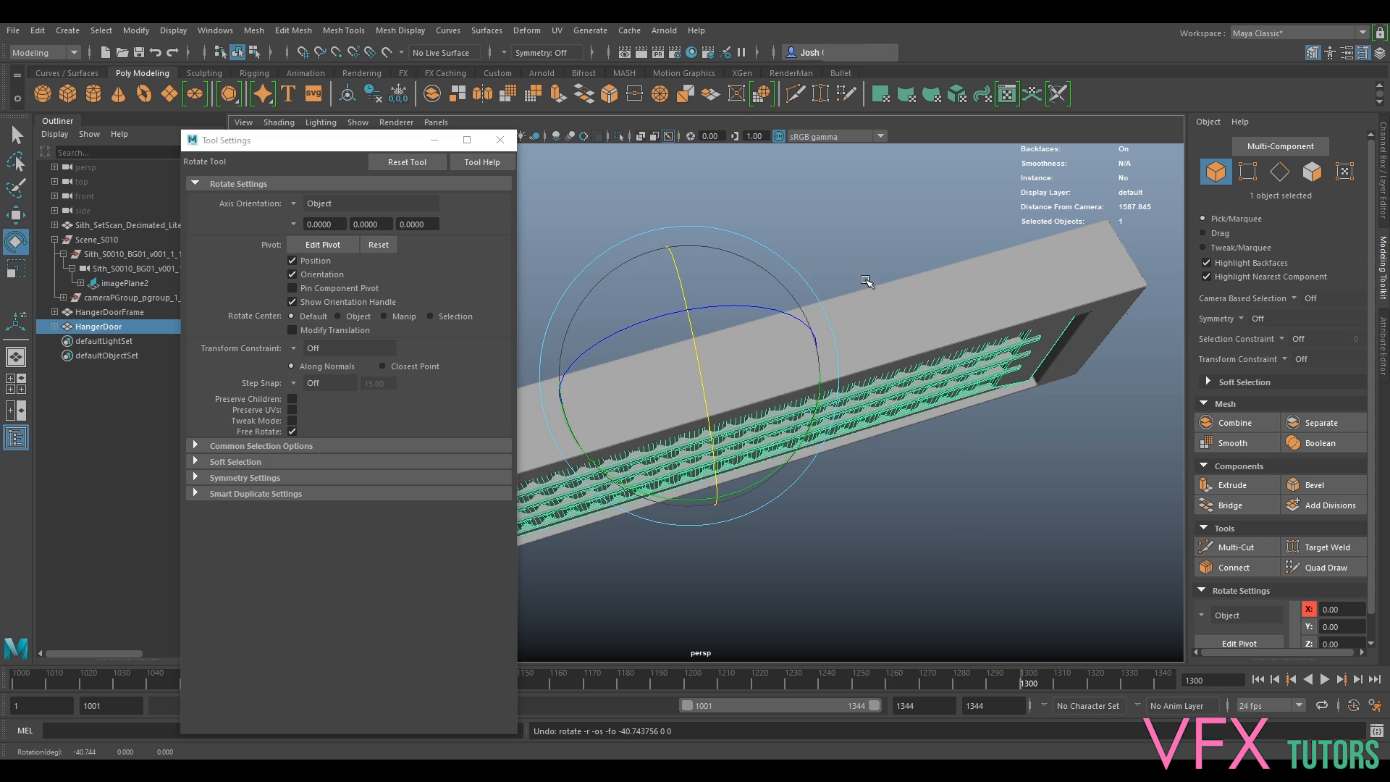
Close the Rotate tool settings and show the Set layer's quarry scan around the hanger door.
{"action": "left_click", "coordinate": [854, 198]}
{"action": "left_click_drag", "start_coordinate": [891, 376], "coordinate": [691, 513], "text": "alt"}
{"action": "left_click", "coordinate": [499, 140]}
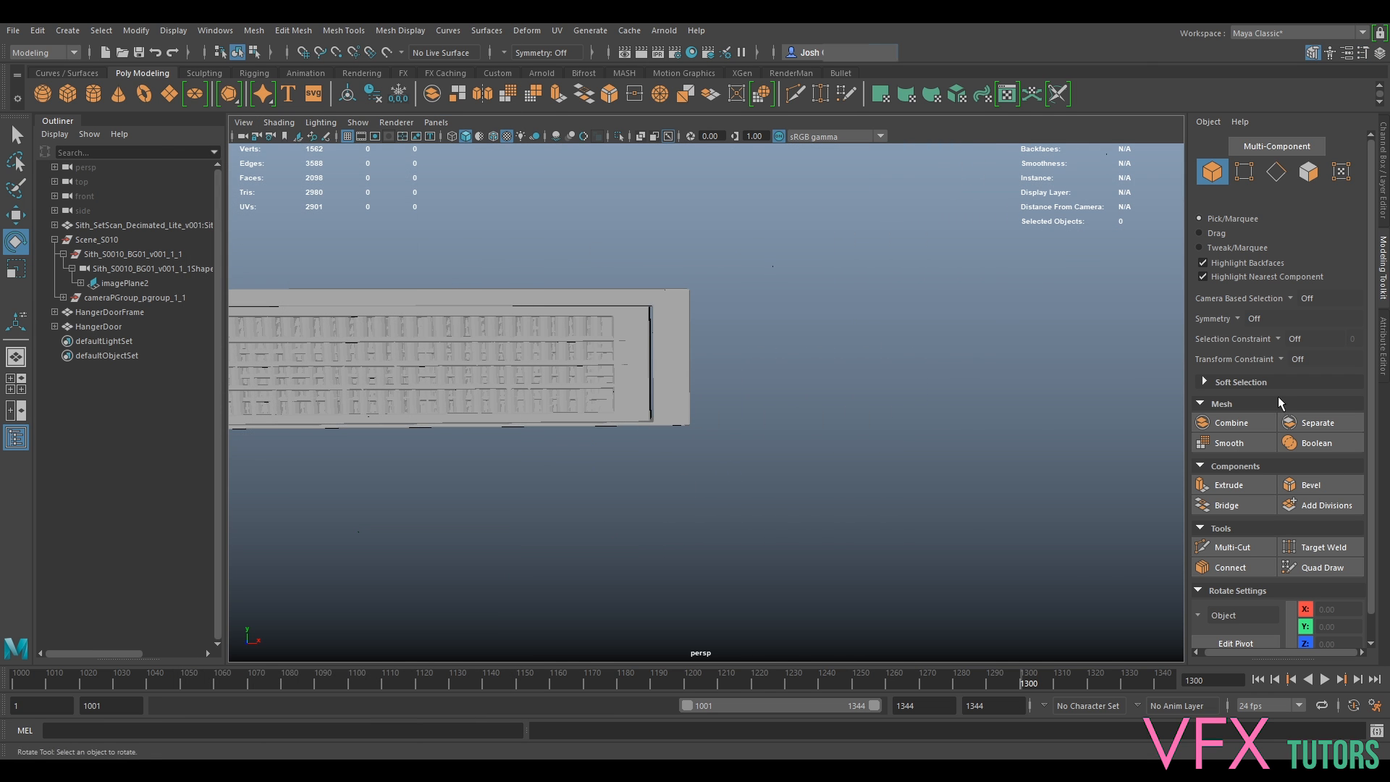
{"action": "left_click", "coordinate": [1381, 199]}
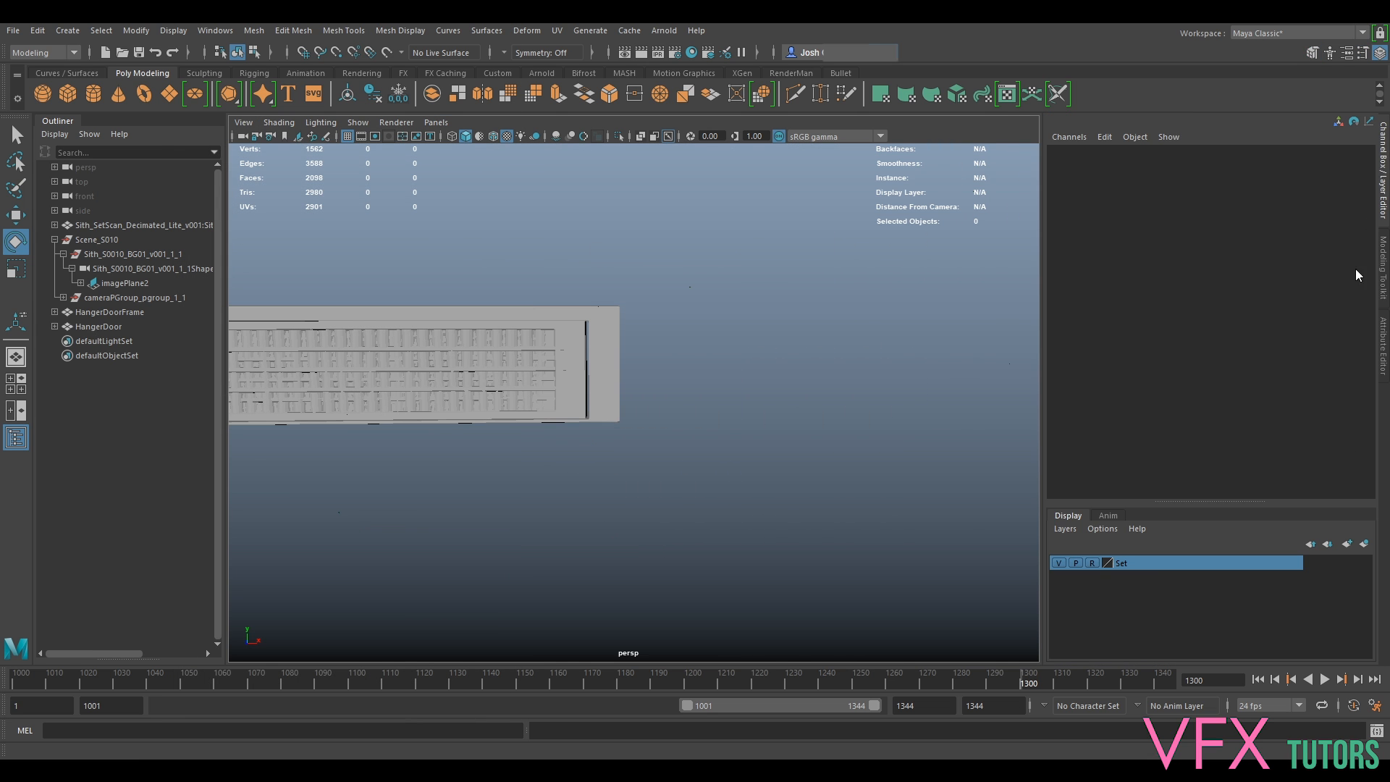
{"action": "left_click", "coordinate": [1059, 564]}
{"action": "left_click_drag", "start_coordinate": [811, 427], "coordinate": [795, 423], "text": "alt"}
{"action": "right_click_drag", "start_coordinate": [724, 406], "coordinate": [806, 369], "text": "alt"}
{"action": "left_click_drag", "start_coordinate": [806, 369], "coordinate": [844, 373], "text": "alt"}
{"action": "middle_click_drag", "start_coordinate": [843, 373], "coordinate": [738, 395], "text": "alt"}
{"action": "right_click_drag", "start_coordinate": [738, 395], "coordinate": [760, 400], "text": "alt"}
{"action": "left_click_drag", "start_coordinate": [760, 400], "coordinate": [825, 413], "text": "alt"}
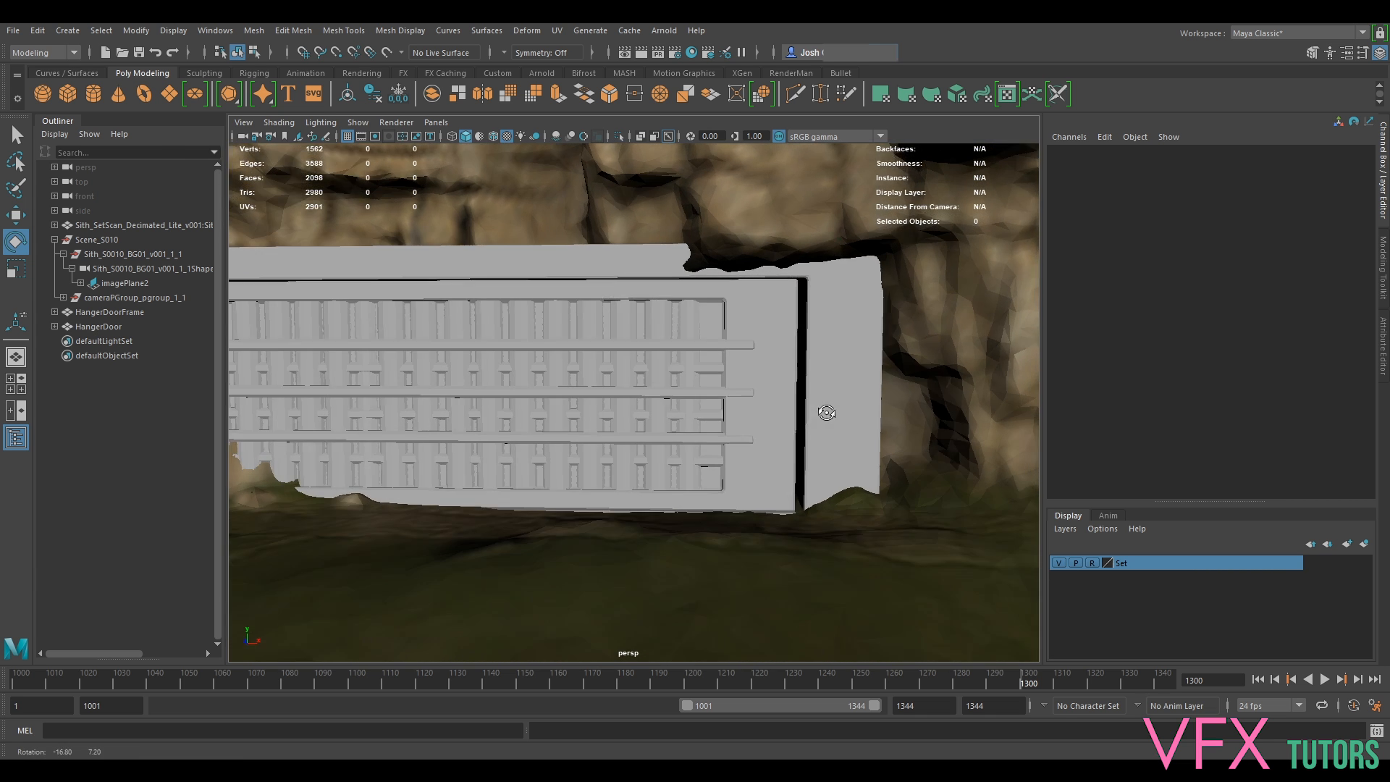
Slide HangerDoor along X to about 72.7 so it meets the far end of its frame.
{"action": "left_click", "coordinate": [775, 416]}
{"action": "middle_click_drag", "start_coordinate": [633, 399], "coordinate": [1030, 403], "text": "alt"}
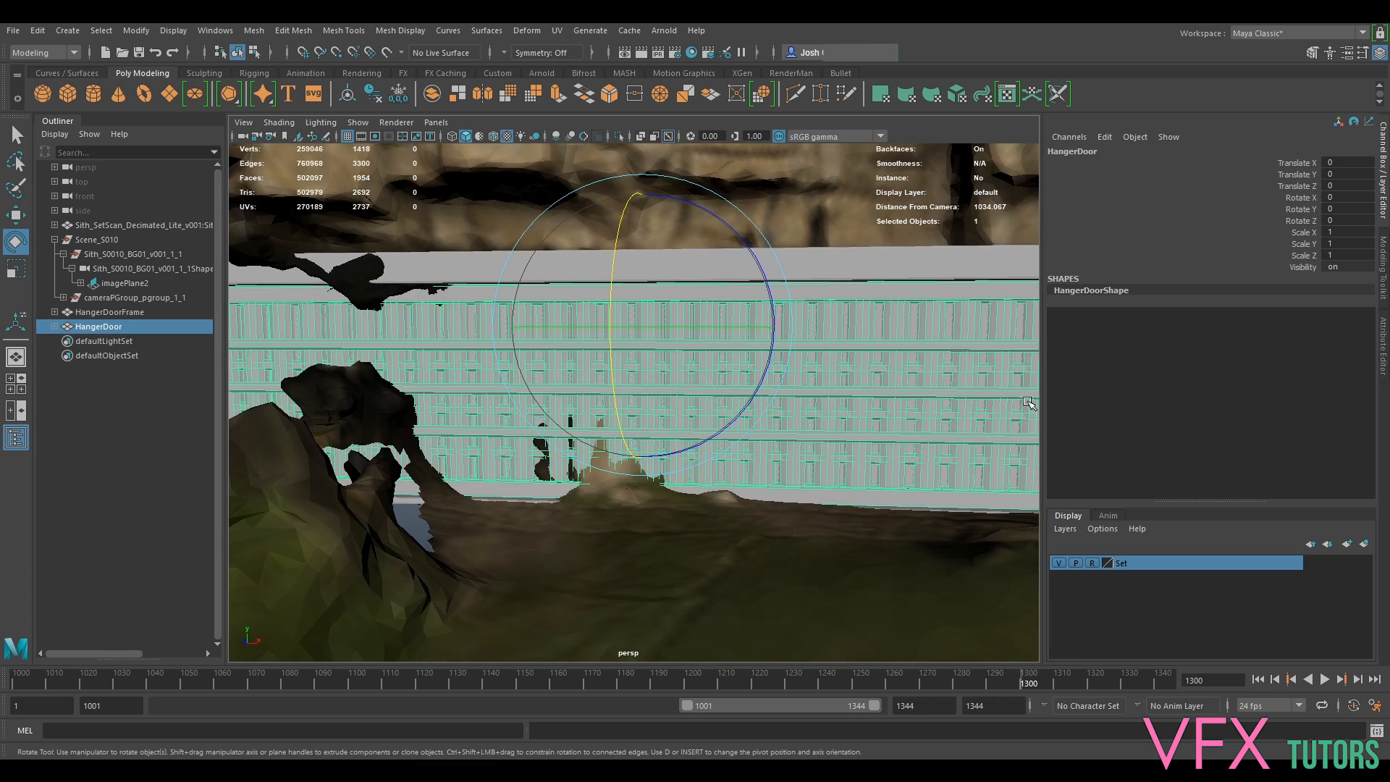
{"action": "middle_click_drag", "start_coordinate": [431, 421], "coordinate": [661, 419], "text": "alt"}
{"action": "left_click_drag", "start_coordinate": [527, 434], "coordinate": [731, 336], "text": "alt"}
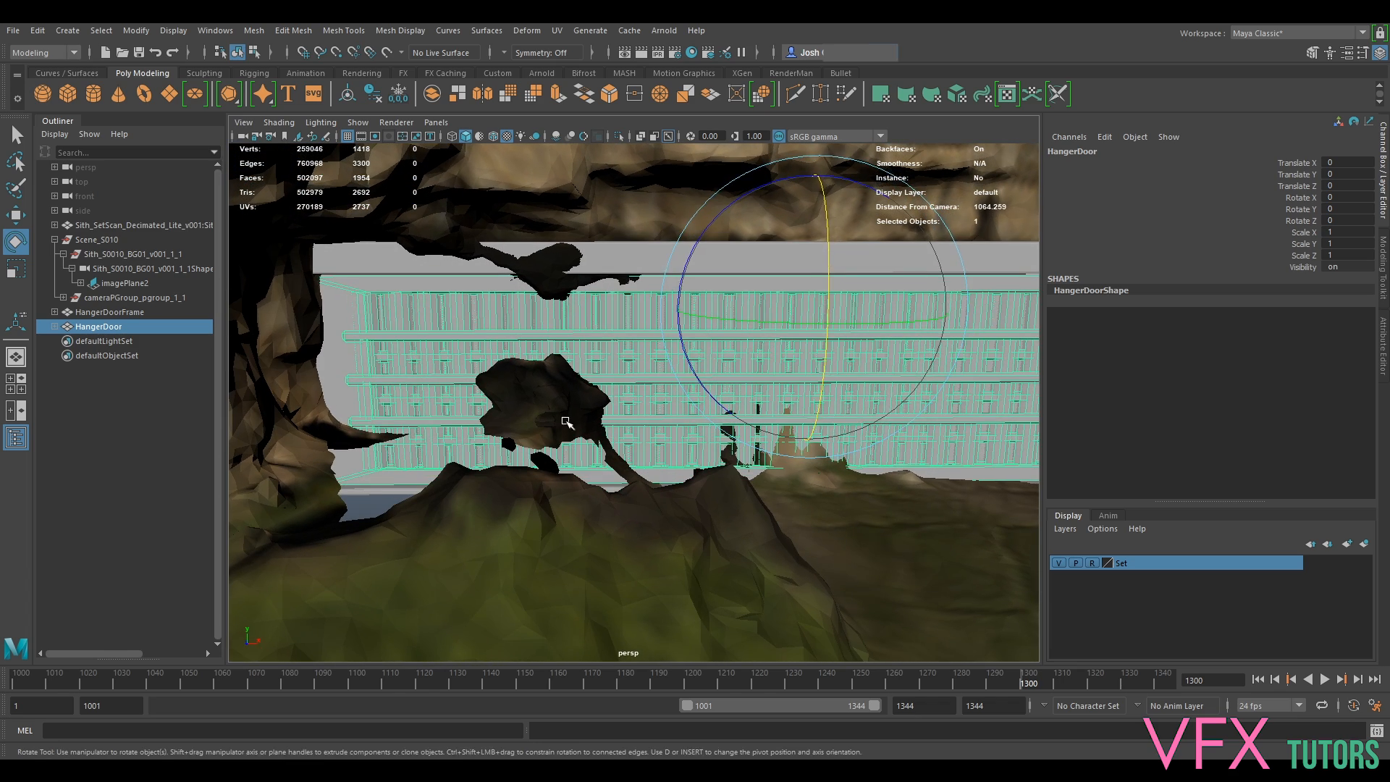
{"action": "key", "text": "w"}
{"action": "left_click_drag", "start_coordinate": [842, 313], "coordinate": [851, 312]}
{"action": "middle_click_drag", "start_coordinate": [852, 312], "coordinate": [457, 339], "text": "alt"}
{"action": "left_click_drag", "start_coordinate": [408, 311], "coordinate": [434, 314]}
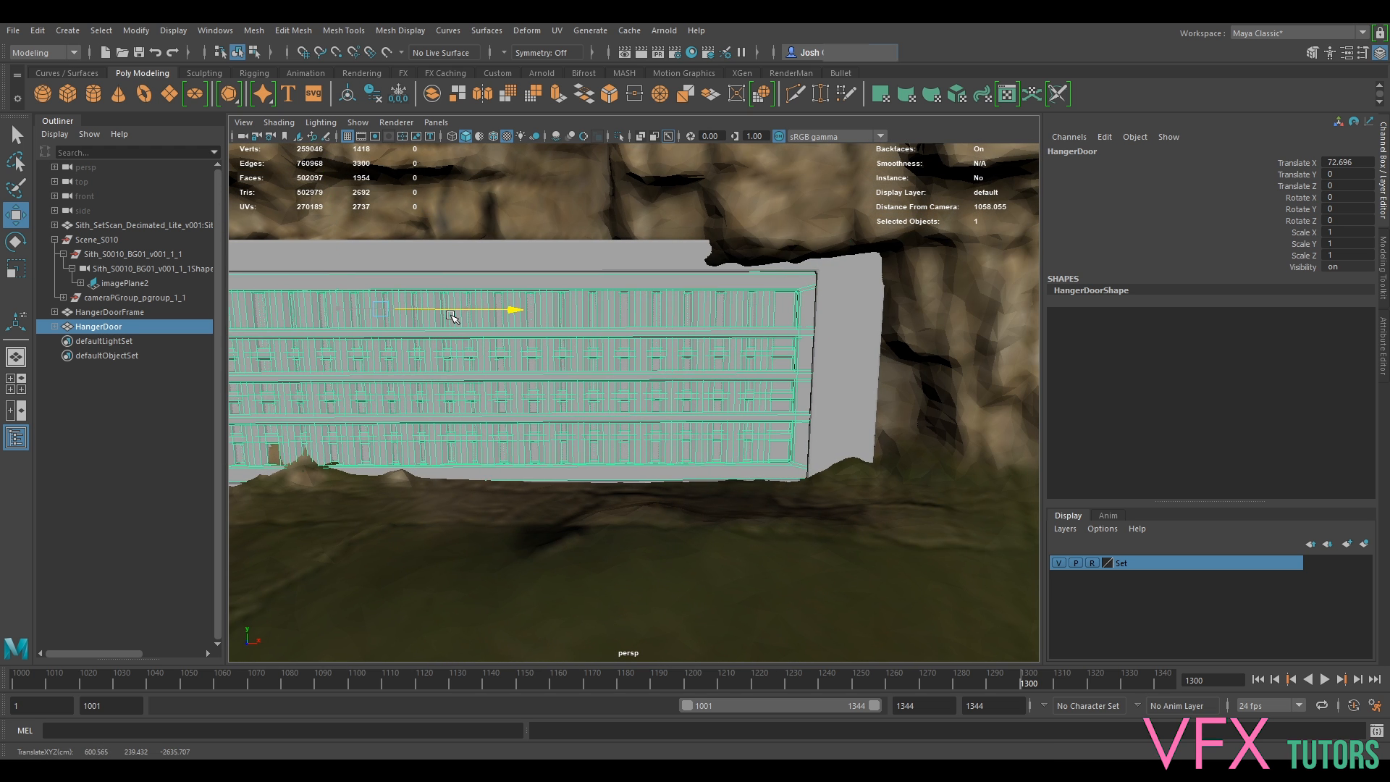
{"action": "left_click_drag", "start_coordinate": [450, 315], "coordinate": [449, 316]}
Select the vertices at the left end of HangerDoorFrame and move them inward along X toward the door's edge.
{"action": "left_click_drag", "start_coordinate": [371, 346], "coordinate": [379, 357], "text": "alt"}
{"action": "middle_click_drag", "start_coordinate": [378, 357], "coordinate": [774, 375], "text": "alt"}
{"action": "left_click_drag", "start_coordinate": [311, 362], "coordinate": [508, 477], "text": "alt"}
{"action": "left_click_drag", "start_coordinate": [466, 486], "coordinate": [472, 438], "text": "alt"}
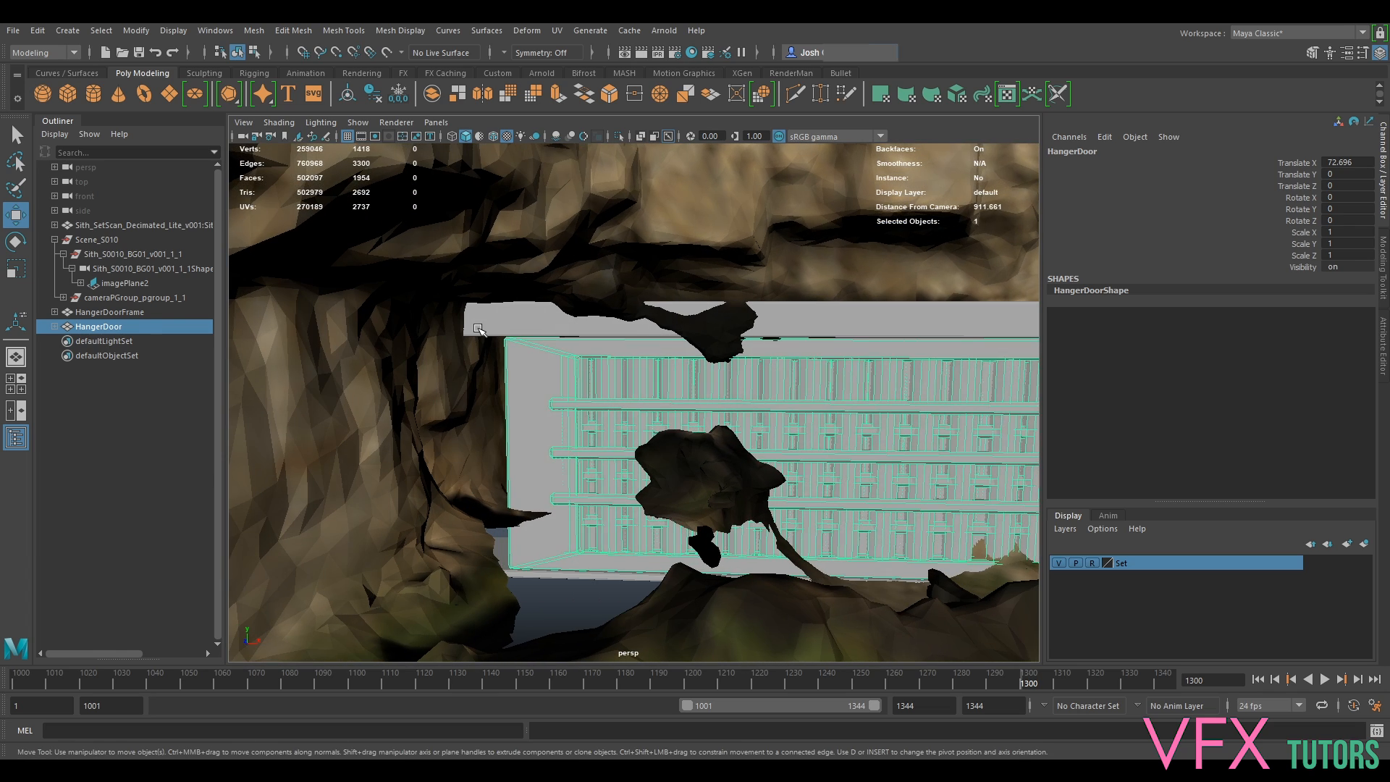
{"action": "left_click", "coordinate": [478, 328]}
{"action": "key", "text": "ctrl+z"}
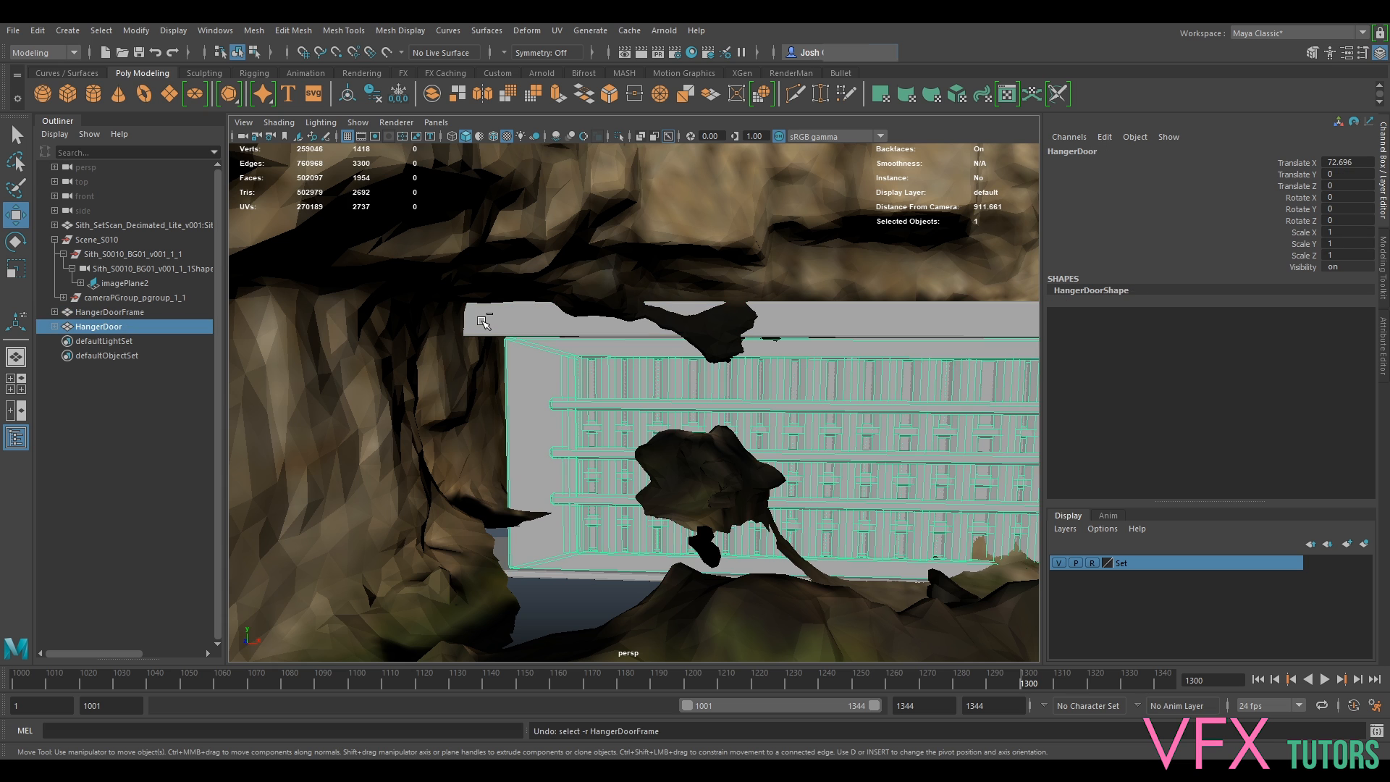
{"action": "left_click", "coordinate": [482, 323]}
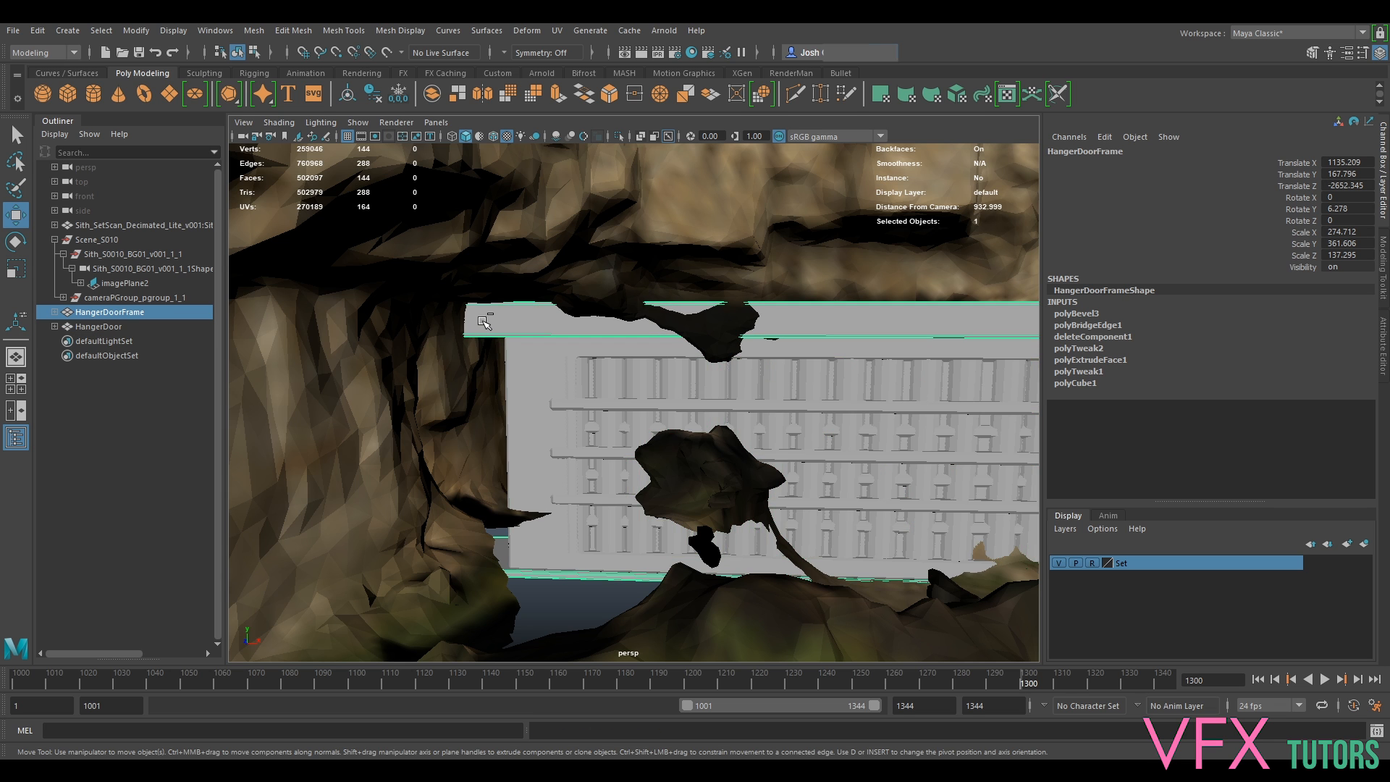
{"action": "key", "text": "ctrl+1"}
{"action": "right_click_drag", "start_coordinate": [476, 321], "coordinate": [395, 309]}
{"action": "left_click_drag", "start_coordinate": [538, 227], "coordinate": [299, 603]}
{"action": "key", "text": "ctrl+1"}
{"action": "middle_click_drag", "start_coordinate": [486, 457], "coordinate": [552, 466]}
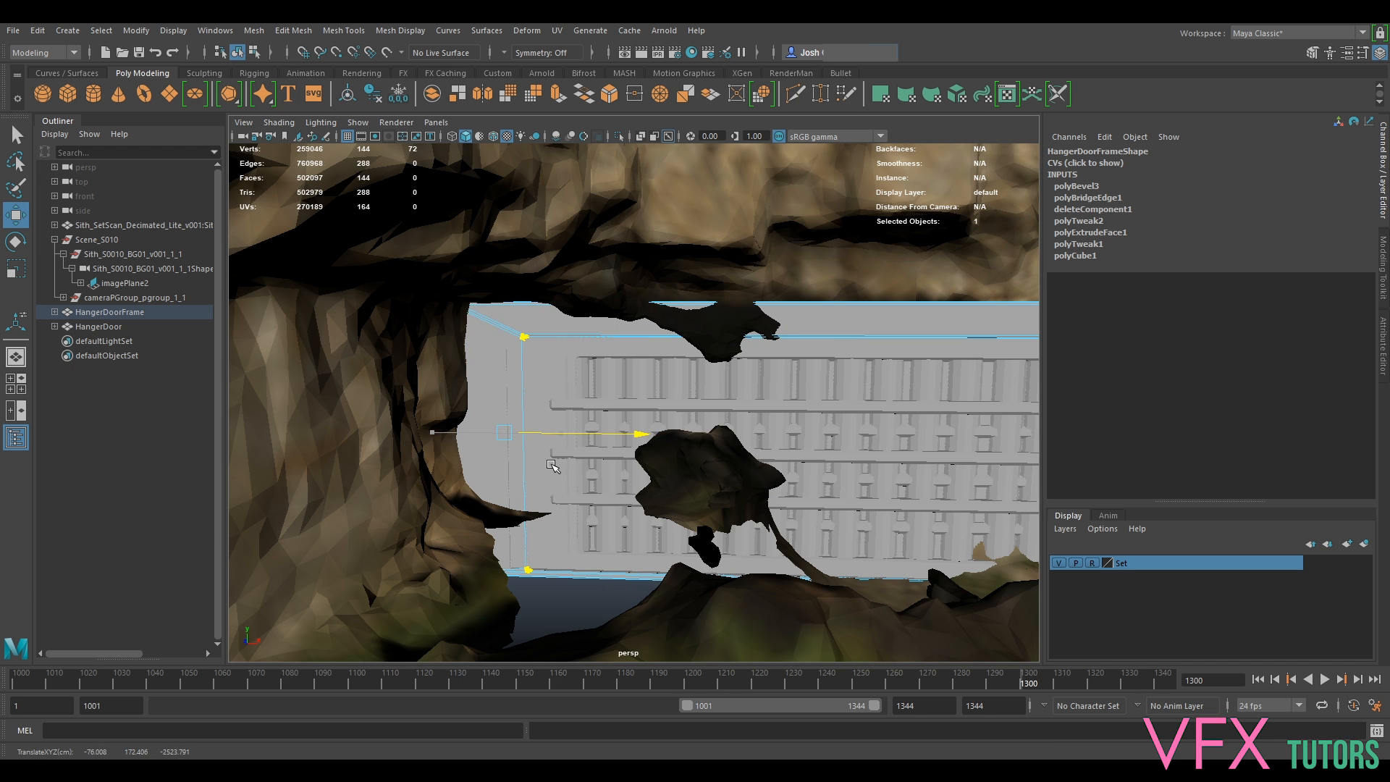
Fit HangerDoor into its frame at about X 58.7 and Z -11.7, with Y rotation about 0.29 and X scale about 1.04.
{"action": "left_click", "coordinate": [539, 335]}
{"action": "right_click_drag", "start_coordinate": [571, 320], "coordinate": [621, 303]}
{"action": "left_click", "coordinate": [723, 396]}
{"action": "right_click_drag", "start_coordinate": [552, 357], "coordinate": [498, 360]}
{"action": "scroll", "coordinate": [567, 403], "scroll_direction": "down", "scroll_amount": 5}
{"action": "middle_click_drag", "start_coordinate": [644, 414], "coordinate": [706, 382], "text": "alt"}
{"action": "right_click_drag", "start_coordinate": [810, 365], "coordinate": [812, 344]}
{"action": "left_click_drag", "start_coordinate": [811, 352], "coordinate": [809, 352]}
{"action": "middle_click_drag", "start_coordinate": [825, 366], "coordinate": [785, 378], "text": "alt"}
{"action": "left_click_drag", "start_coordinate": [779, 367], "coordinate": [895, 366]}
{"action": "key", "text": "r"}
{"action": "key", "text": "e"}
{"action": "key", "text": "w"}
{"action": "scroll", "coordinate": [736, 382], "scroll_direction": "up", "scroll_amount": 5}
{"action": "left_click_drag", "start_coordinate": [776, 456], "coordinate": [738, 440], "text": "alt"}
{"action": "scroll", "coordinate": [888, 446], "scroll_direction": "down", "scroll_amount": 5}
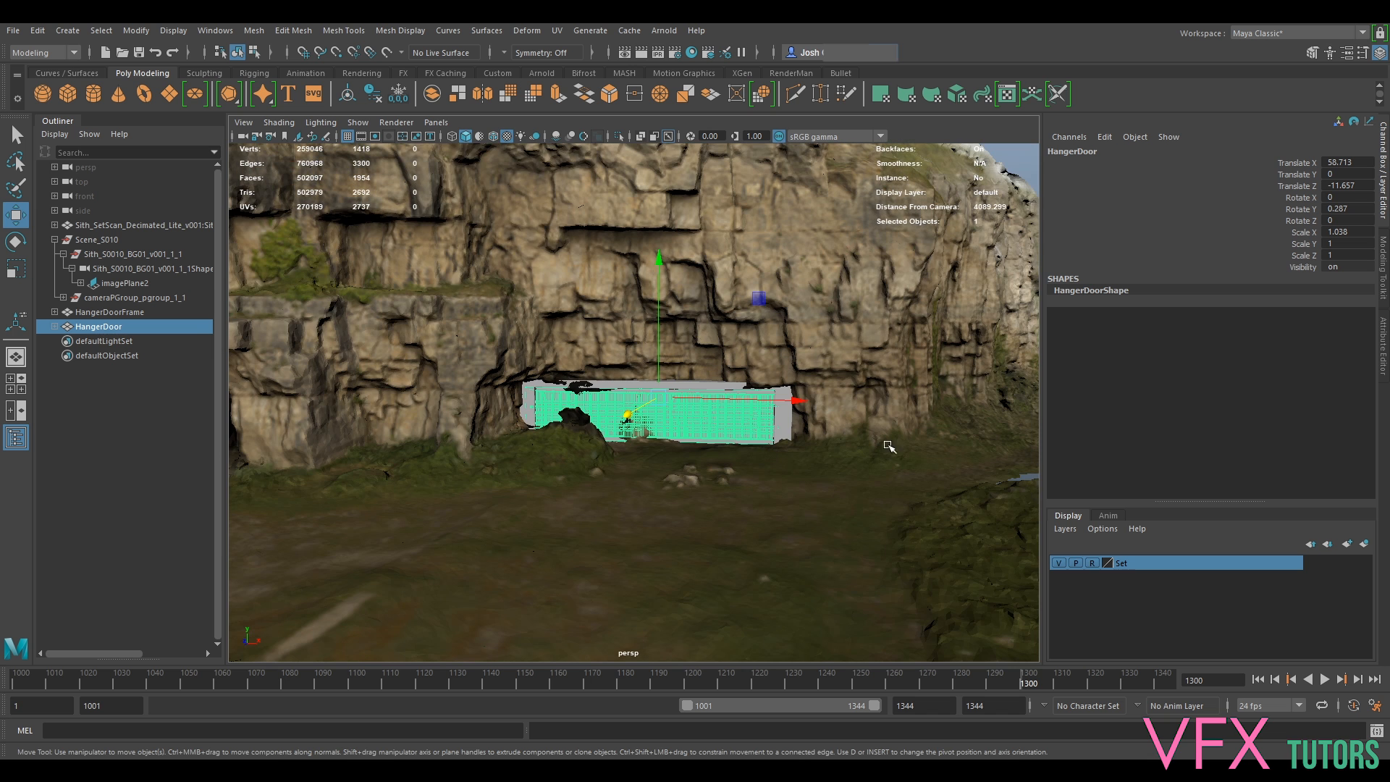
Look through the Sith_S0010_BG01_v001_1_1 camera and move the timeline to frame 1115.
{"action": "left_click", "coordinate": [443, 124]}
{"action": "mouse_move", "coordinate": [463, 137]}
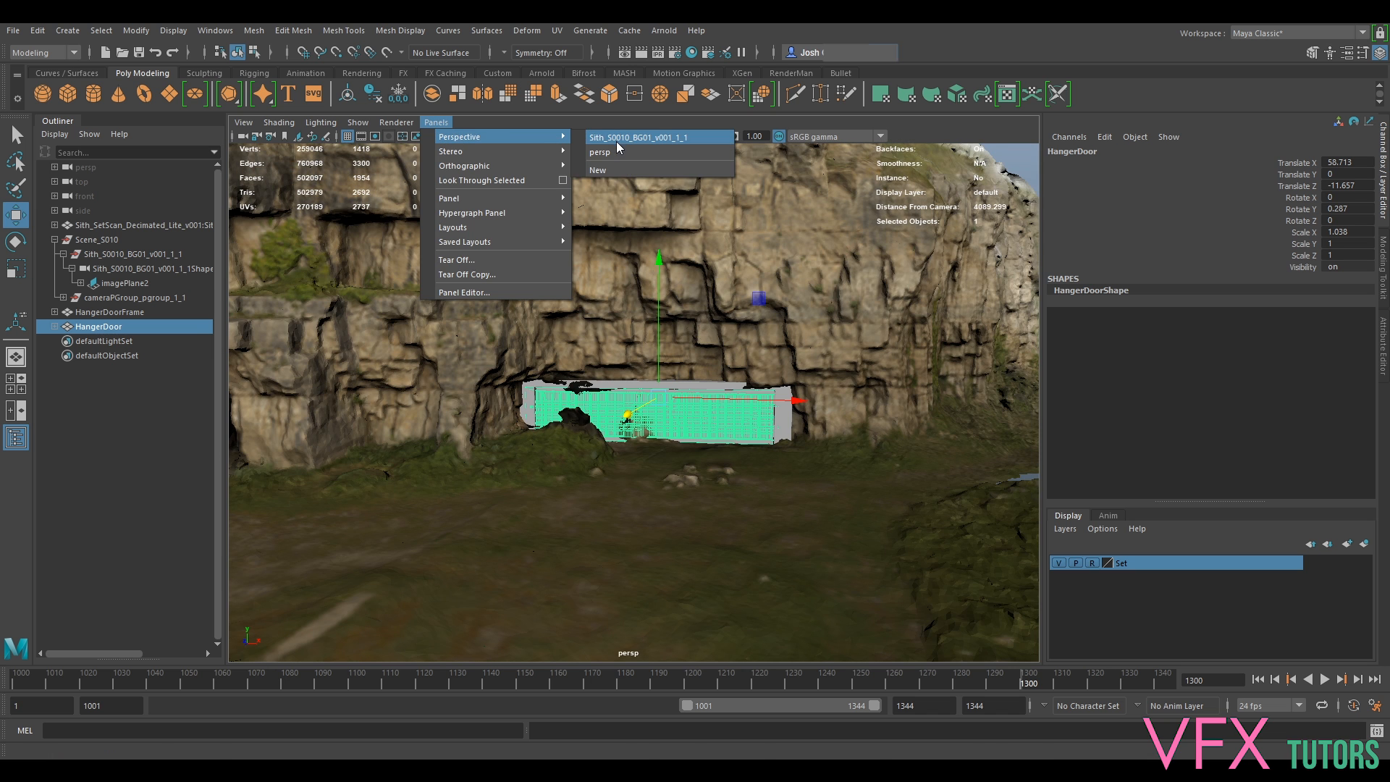
{"action": "left_click", "coordinate": [615, 141]}
{"action": "left_click", "coordinate": [859, 494]}
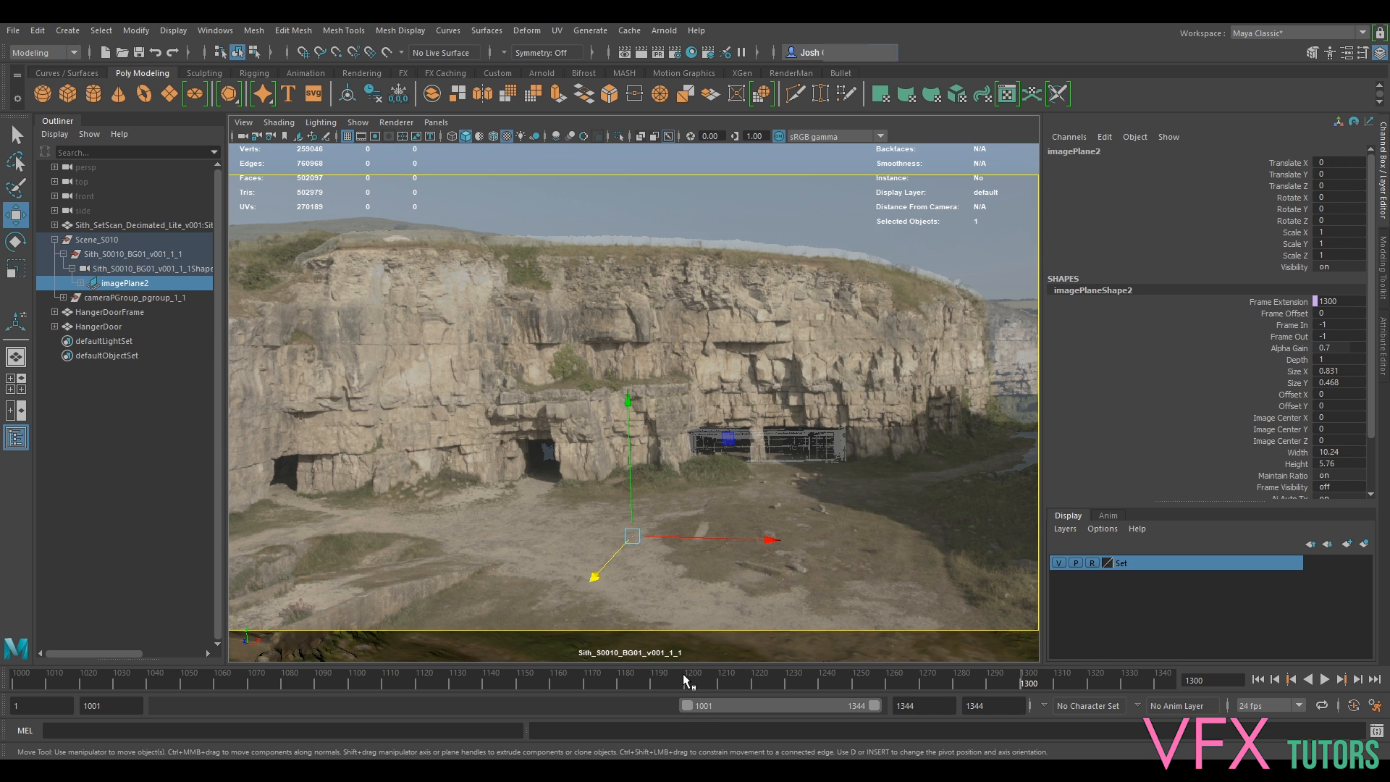
{"action": "left_click_drag", "start_coordinate": [497, 667], "coordinate": [407, 679]}
Select the shot camera and set its near clip plane to 1 in its camera attributes.
{"action": "left_click", "coordinate": [240, 136]}
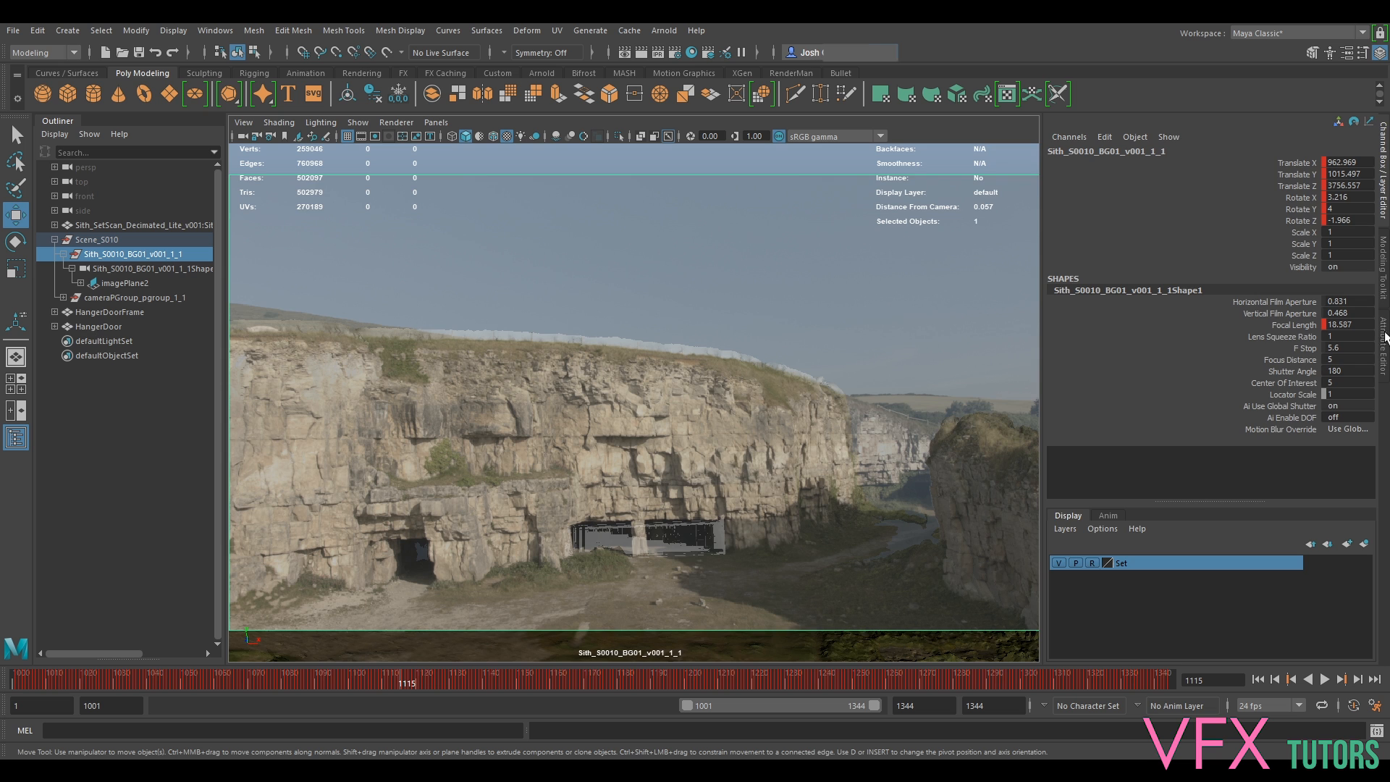
{"action": "left_click", "coordinate": [1384, 290]}
{"action": "left_click", "coordinate": [1384, 352]}
{"action": "left_click", "coordinate": [1202, 375]}
{"action": "type", "text": "1"}
{"action": "key", "text": "Return"}
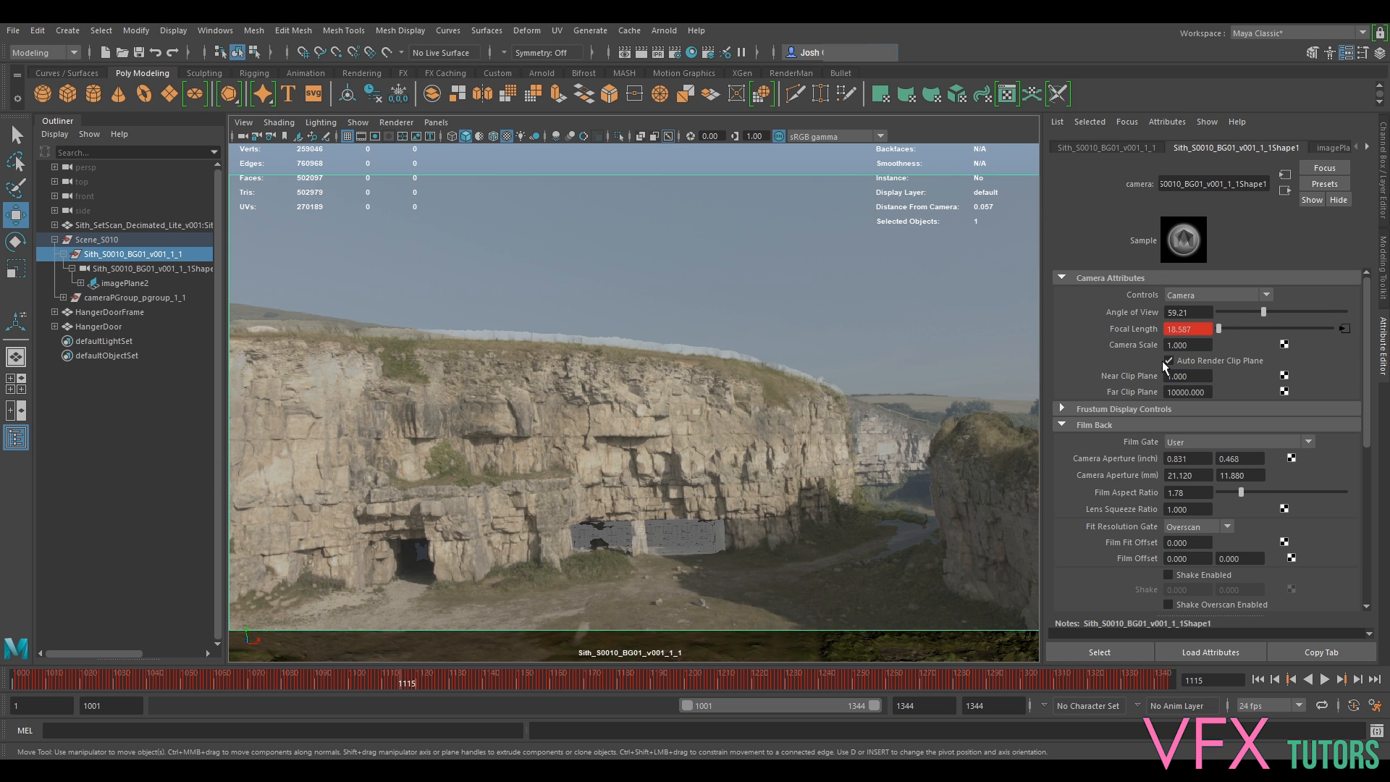
Try a near clip plane of 2 on the shot camera and set it back to 1.
{"action": "left_click", "coordinate": [1201, 376]}
{"action": "type", "text": "2"}
{"action": "key", "text": "Return"}
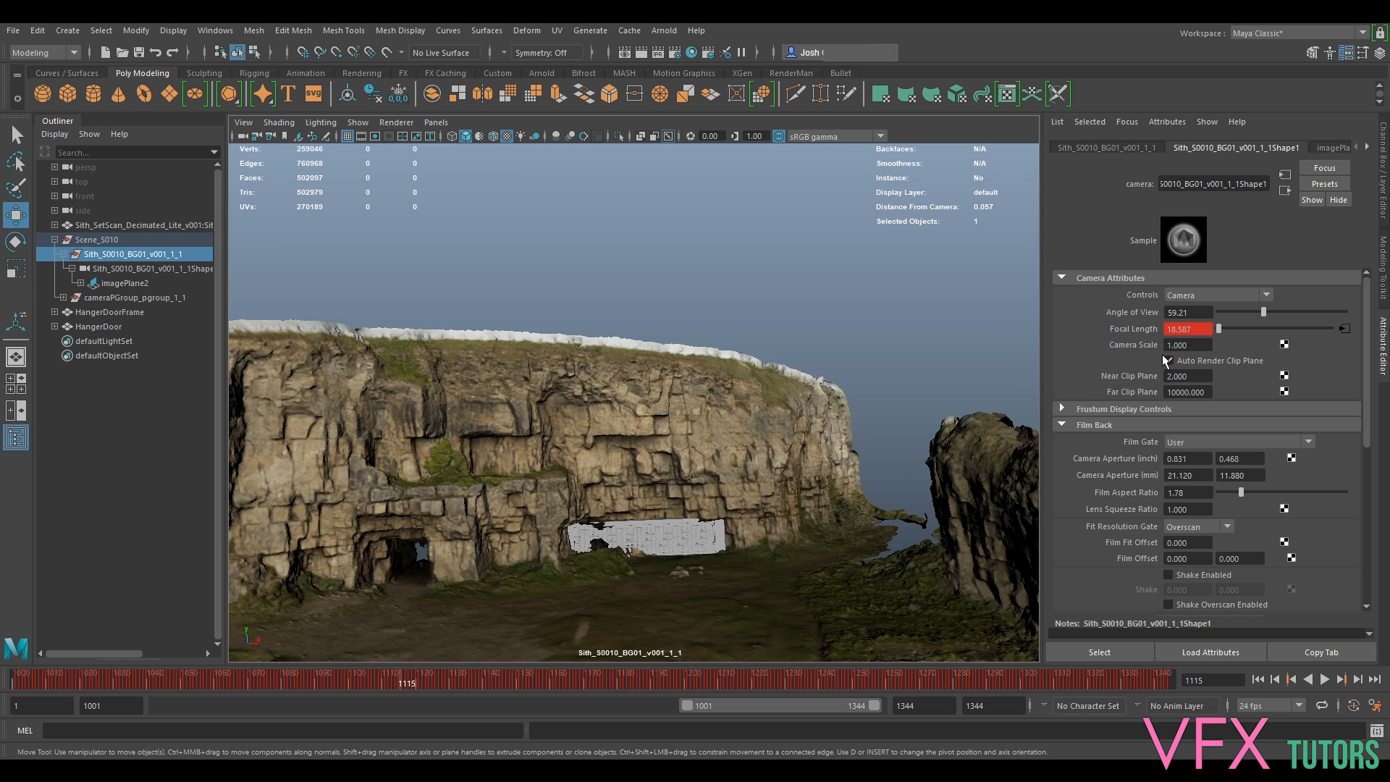
{"action": "left_click", "coordinate": [1200, 375]}
{"action": "type", "text": "1"}
{"action": "key", "text": "Return"}
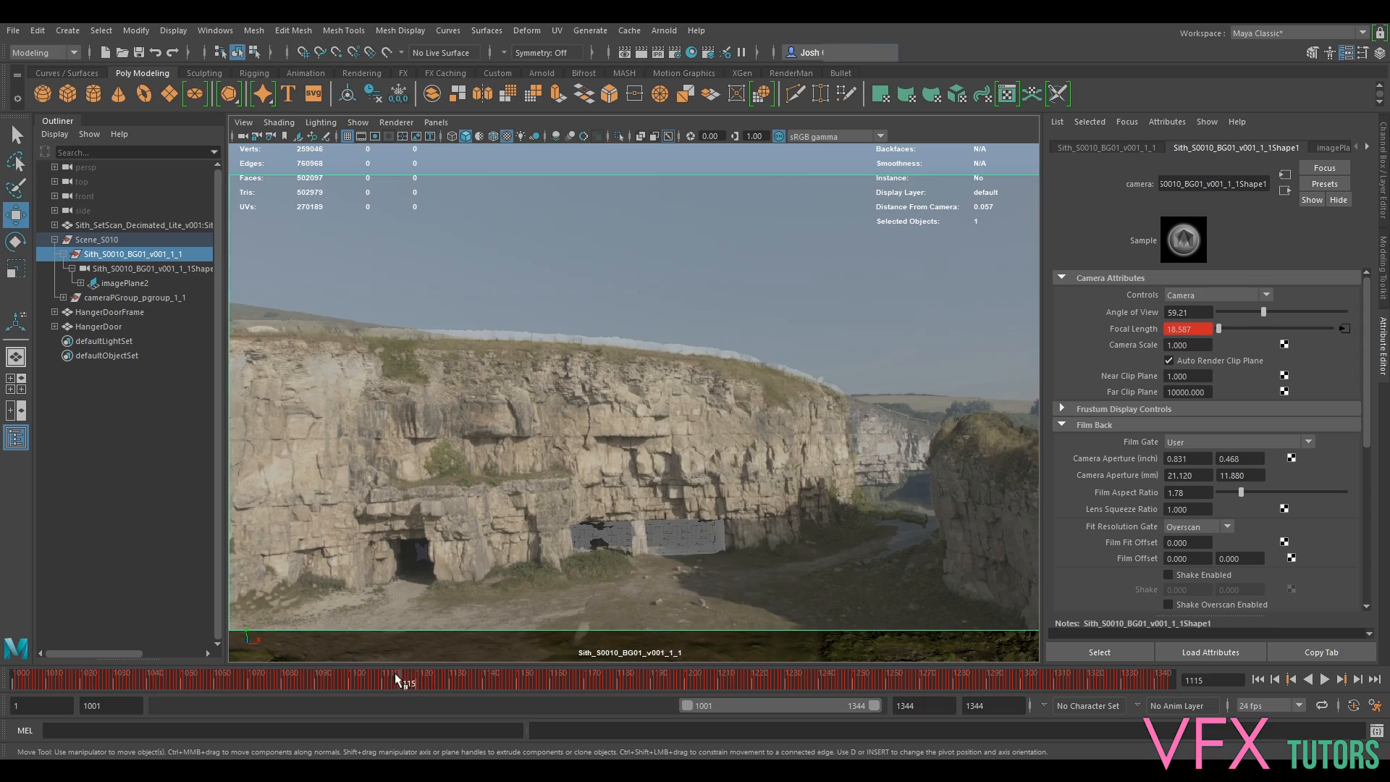
Play through the shot, set the camera's near clip plane to 0.5, and move the timeline to frame 1180.
{"action": "key", "text": "alt+v"}
{"action": "mouse_move", "coordinate": [811, 679]}
{"action": "left_mouse_down"}
{"action": "mouse_move", "coordinate": [831, 677]}
{"action": "mouse_move", "coordinate": [688, 704]}
{"action": "left_mouse_up"}
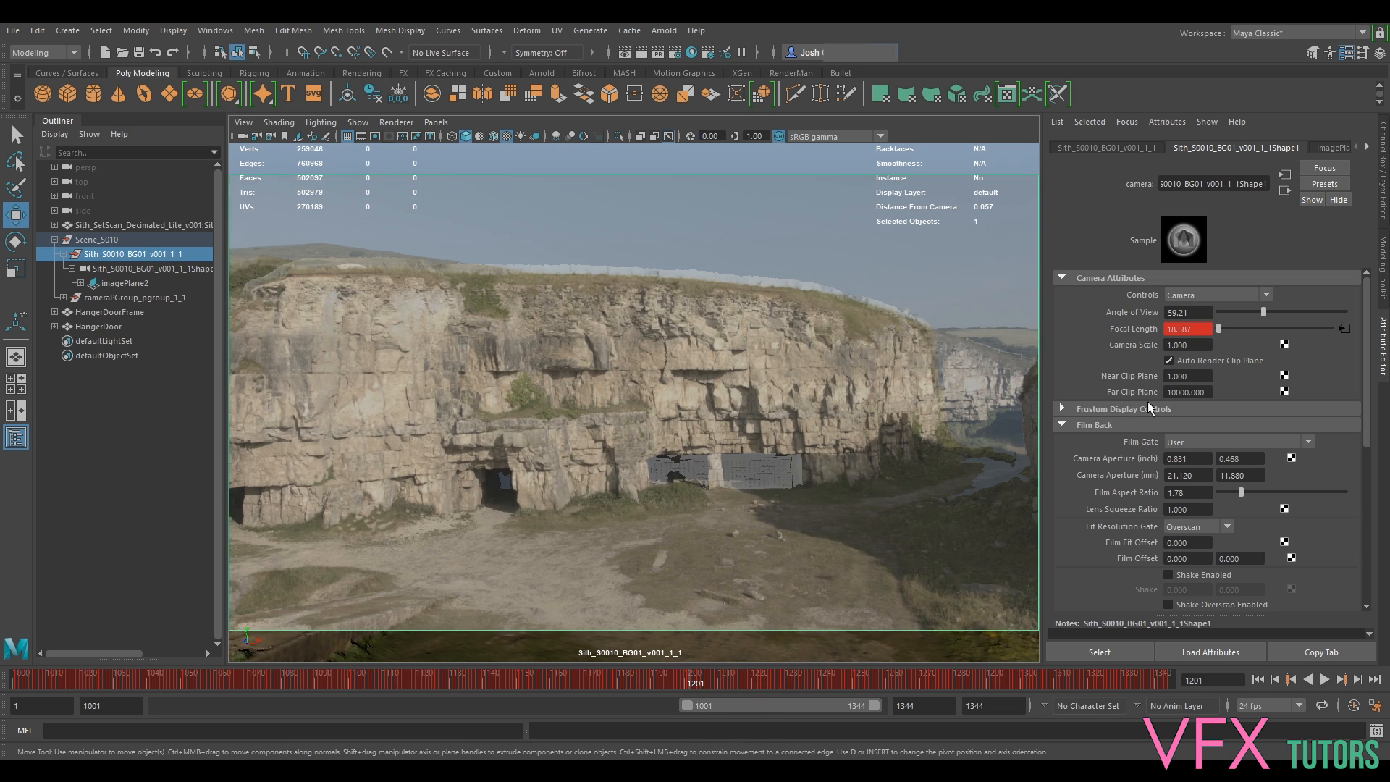
{"action": "double_click", "coordinate": [1187, 378]}
{"action": "type", "text": "0.5"}
{"action": "key", "text": "Return"}
{"action": "left_click_drag", "start_coordinate": [692, 683], "coordinate": [618, 676]}
{"action": "left_click", "coordinate": [756, 397]}
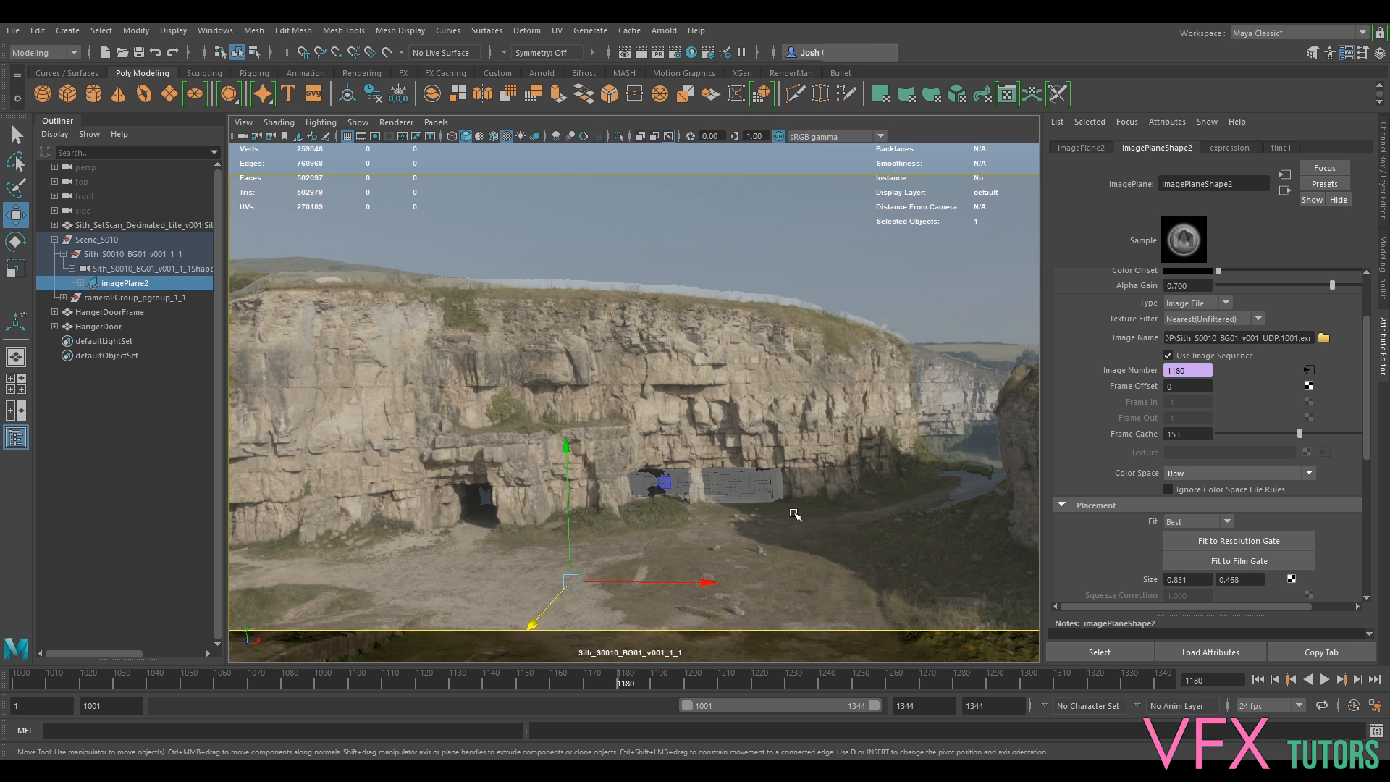
Switch the viewport back to the persp camera and clear the selection.
{"action": "left_click", "coordinate": [437, 123]}
{"action": "mouse_move", "coordinate": [515, 140]}
{"action": "left_click", "coordinate": [642, 154]}
{"action": "scroll", "coordinate": [709, 467], "scroll_direction": "up", "scroll_amount": 5}
{"action": "scroll", "coordinate": [673, 469], "scroll_direction": "down", "scroll_amount": 7}
{"action": "left_click_drag", "start_coordinate": [665, 469], "coordinate": [719, 289], "text": "alt"}
{"action": "left_click", "coordinate": [805, 311]}
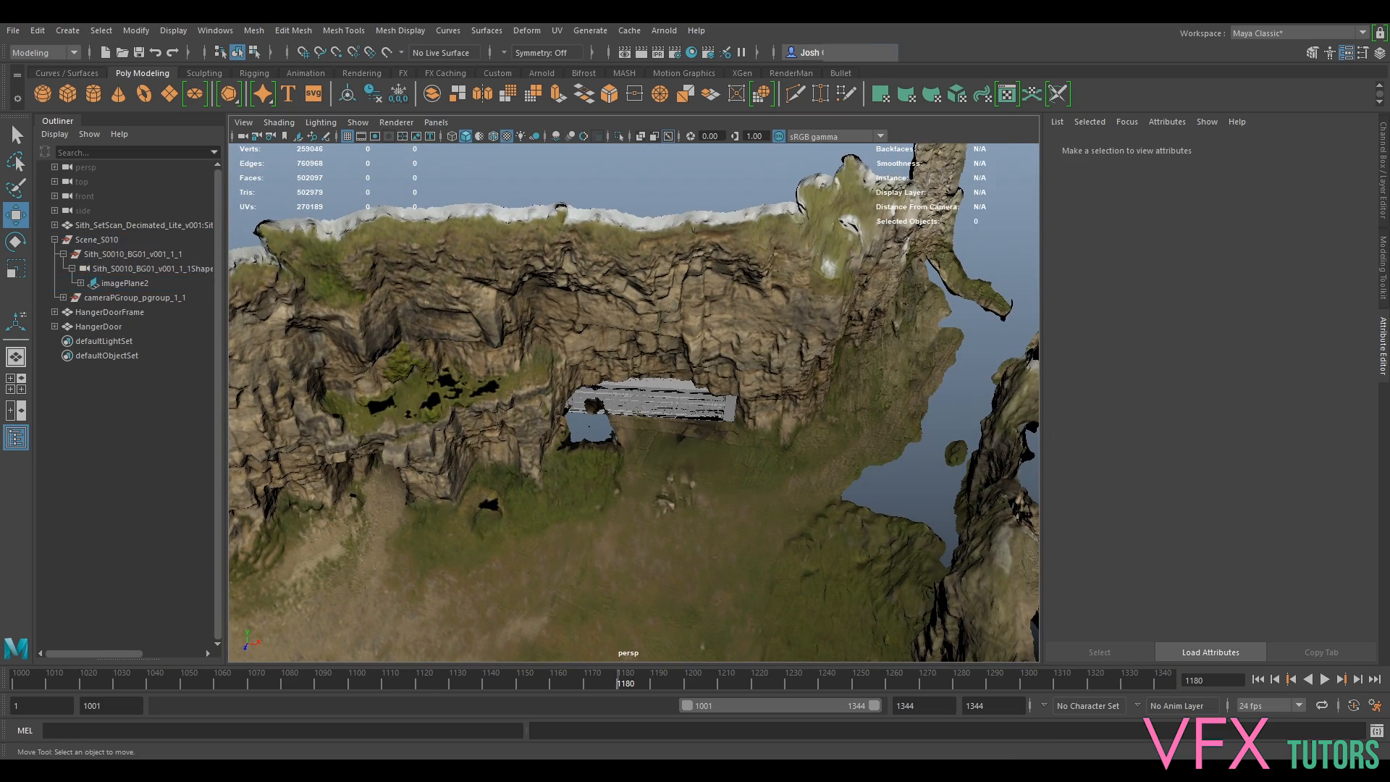
Make the Set layer selectable and duplicate the quarry scan mesh.
{"action": "left_click", "coordinate": [1383, 174]}
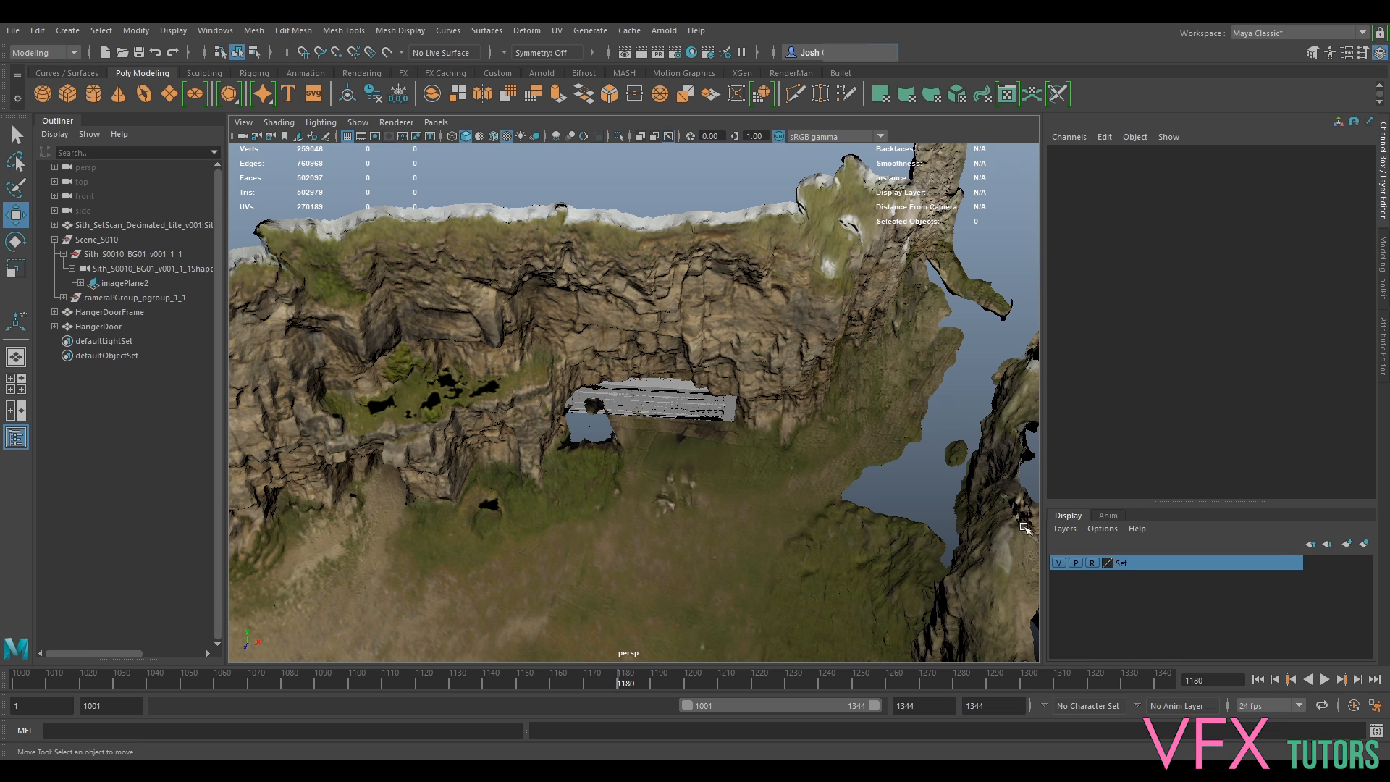
{"action": "left_click", "coordinate": [1091, 563]}
{"action": "left_click", "coordinate": [807, 532]}
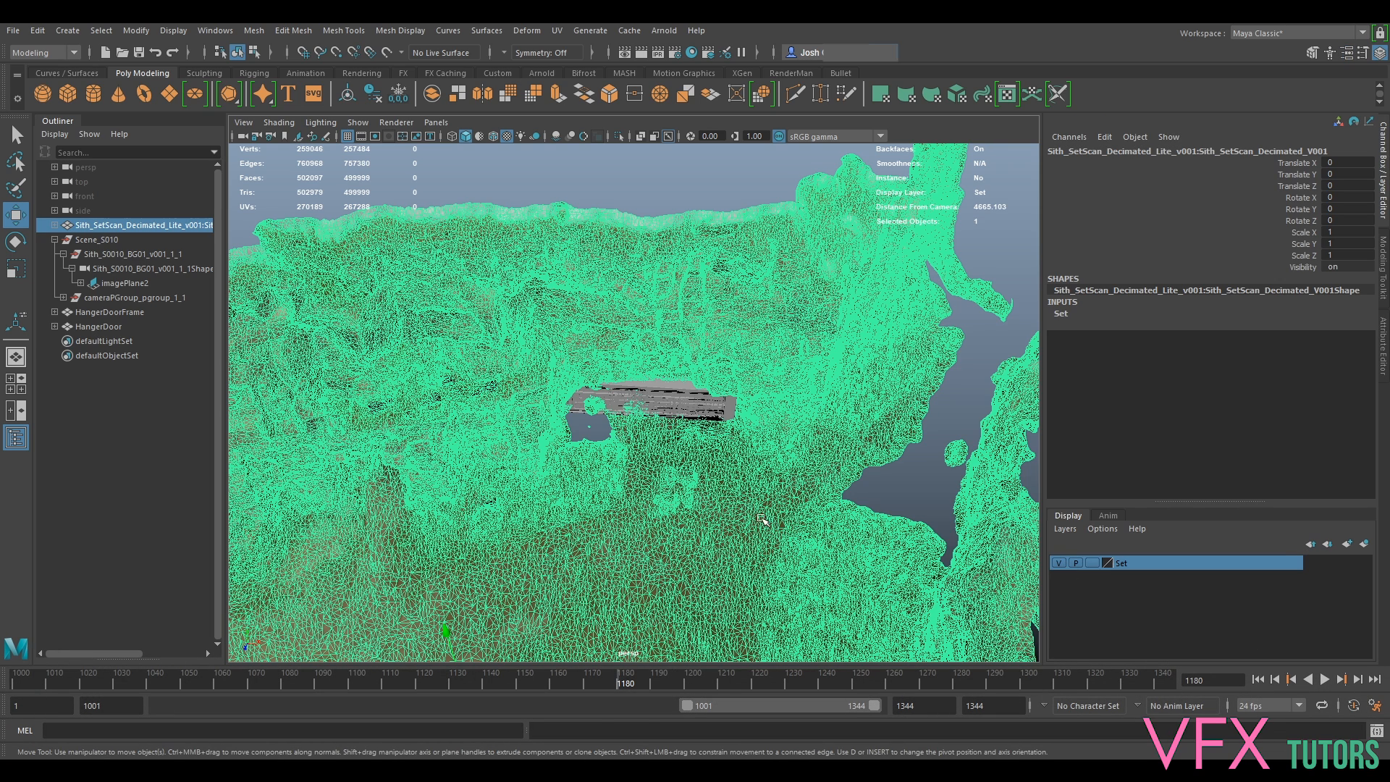
{"action": "key", "text": "ctrl+d"}
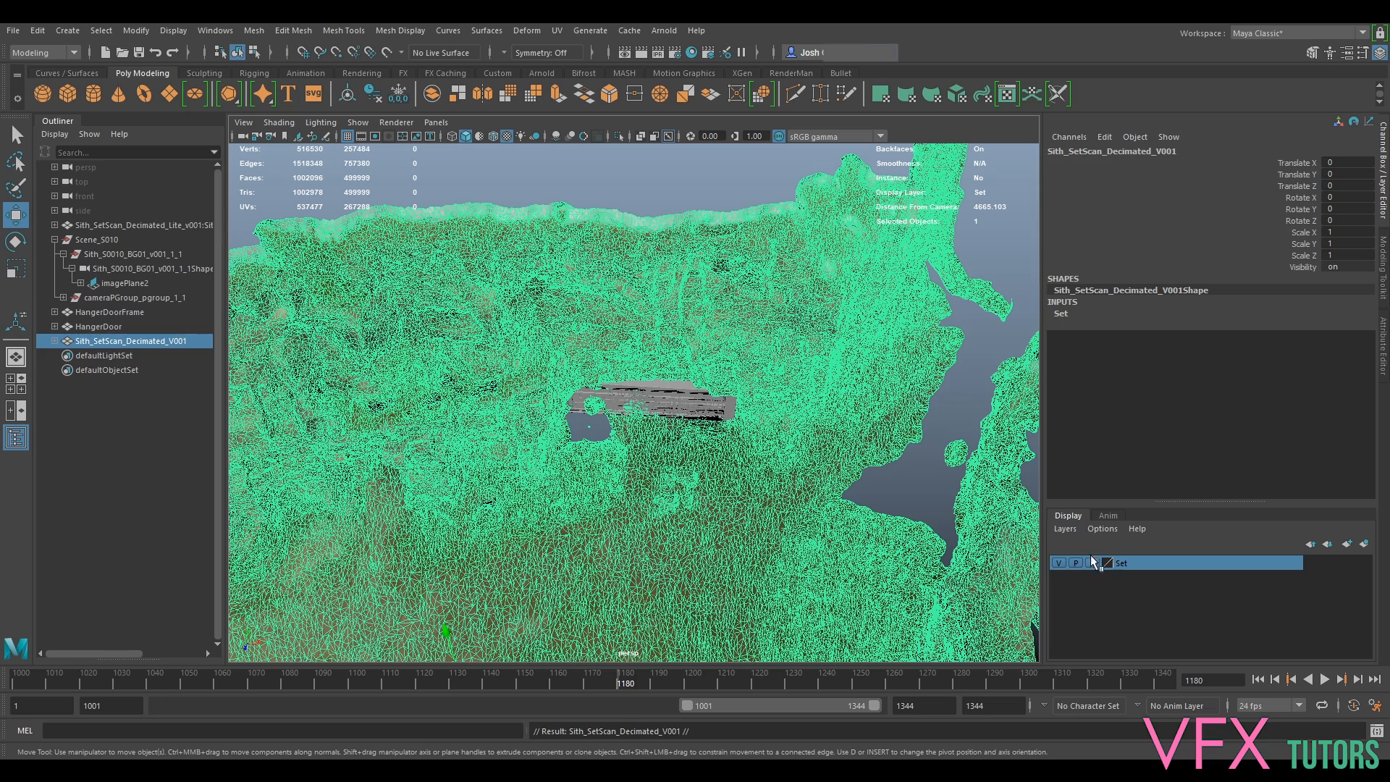
Return the Set layer to reference display and hide it.
{"action": "left_click", "coordinate": [137, 225]}
{"action": "left_click", "coordinate": [1093, 562]}
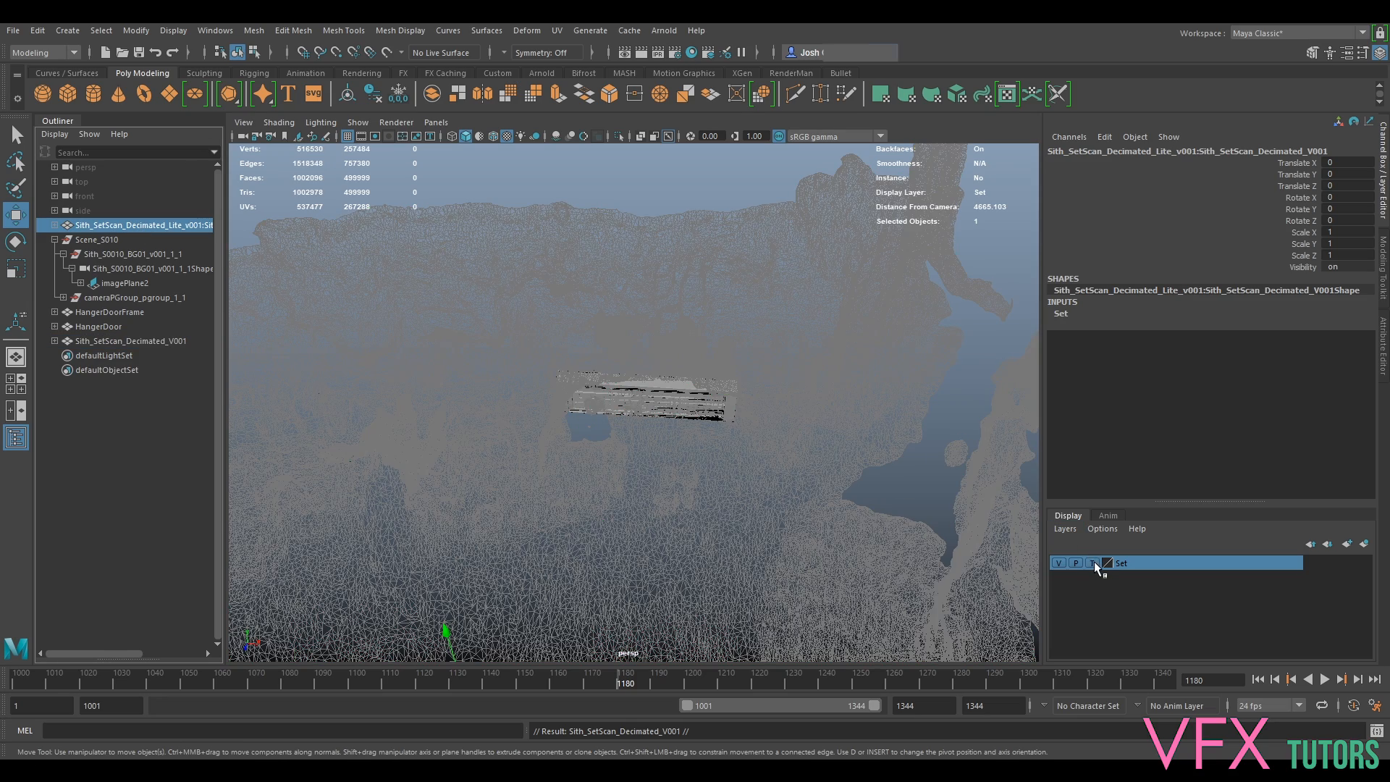
{"action": "left_click", "coordinate": [1091, 564]}
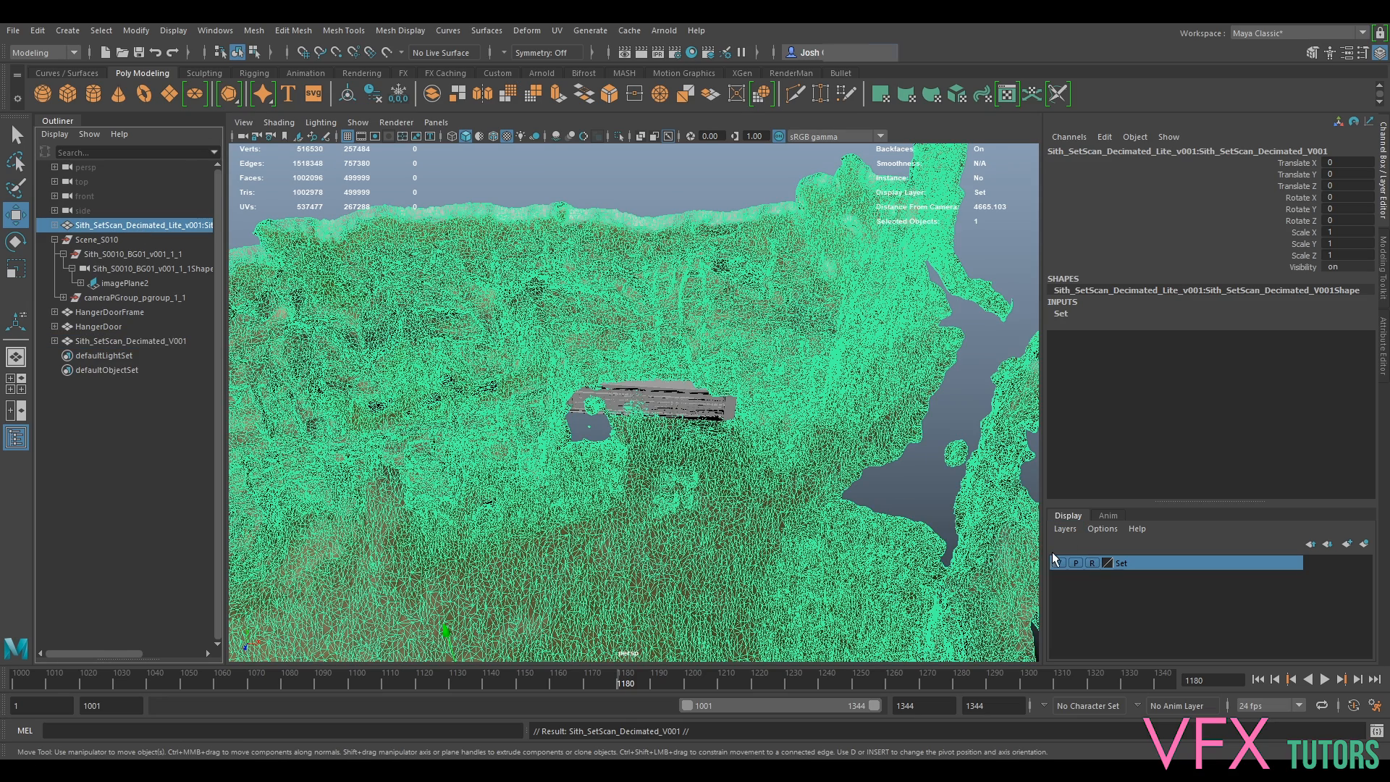
{"action": "left_click", "coordinate": [1055, 561]}
Remove the duplicated scan Sith_SetScan_Decimated_V001 from the Set layer and put it in a new display layer.
{"action": "left_click", "coordinate": [138, 341]}
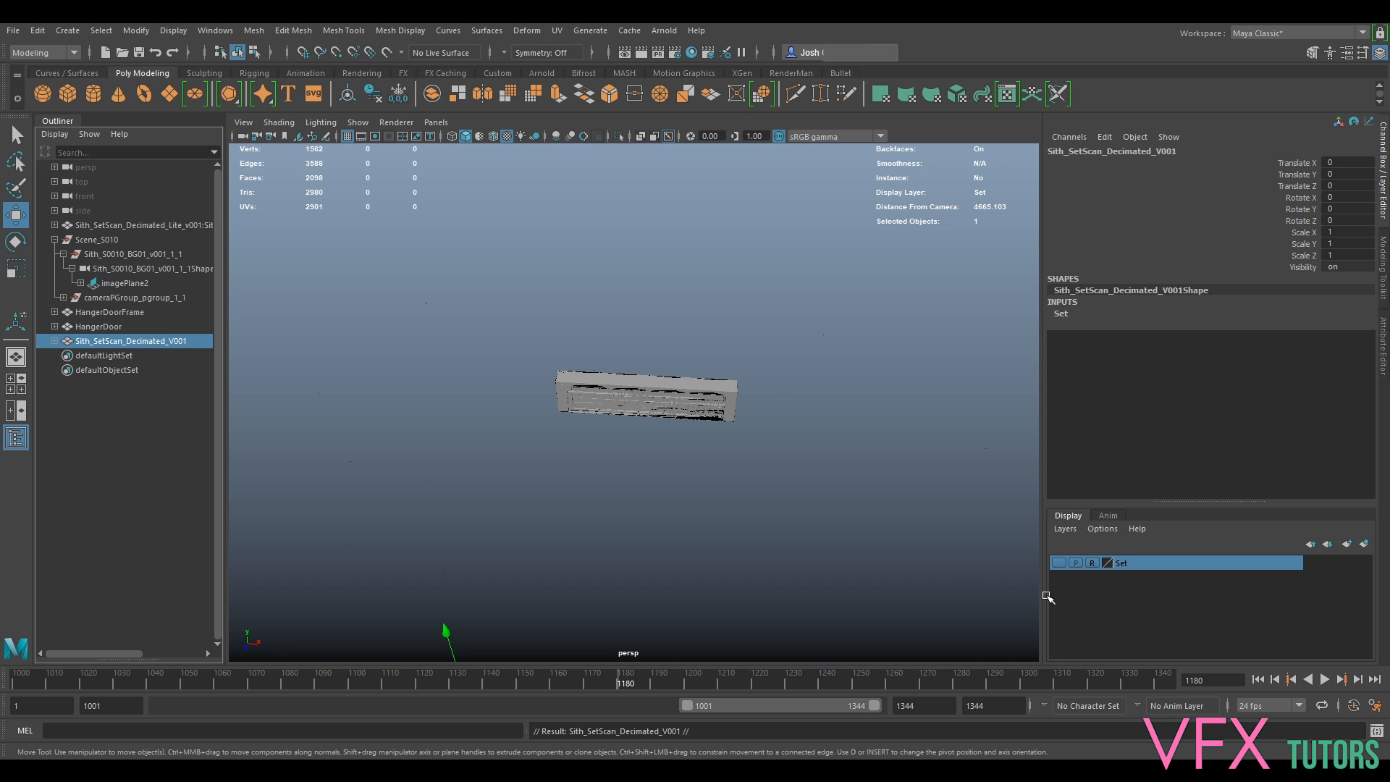
{"action": "right_click", "coordinate": [1142, 563]}
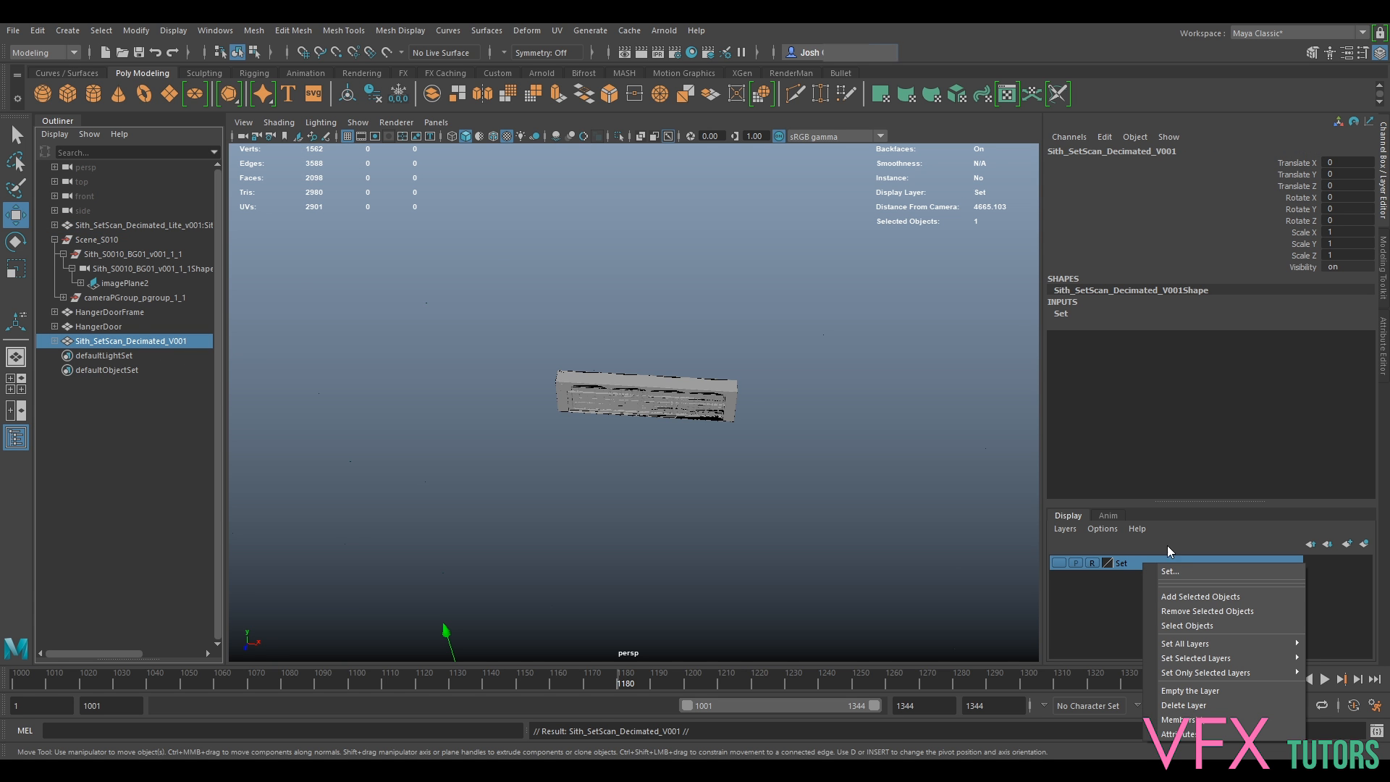
{"action": "left_click", "coordinate": [1211, 613]}
{"action": "left_click", "coordinate": [1365, 543]}
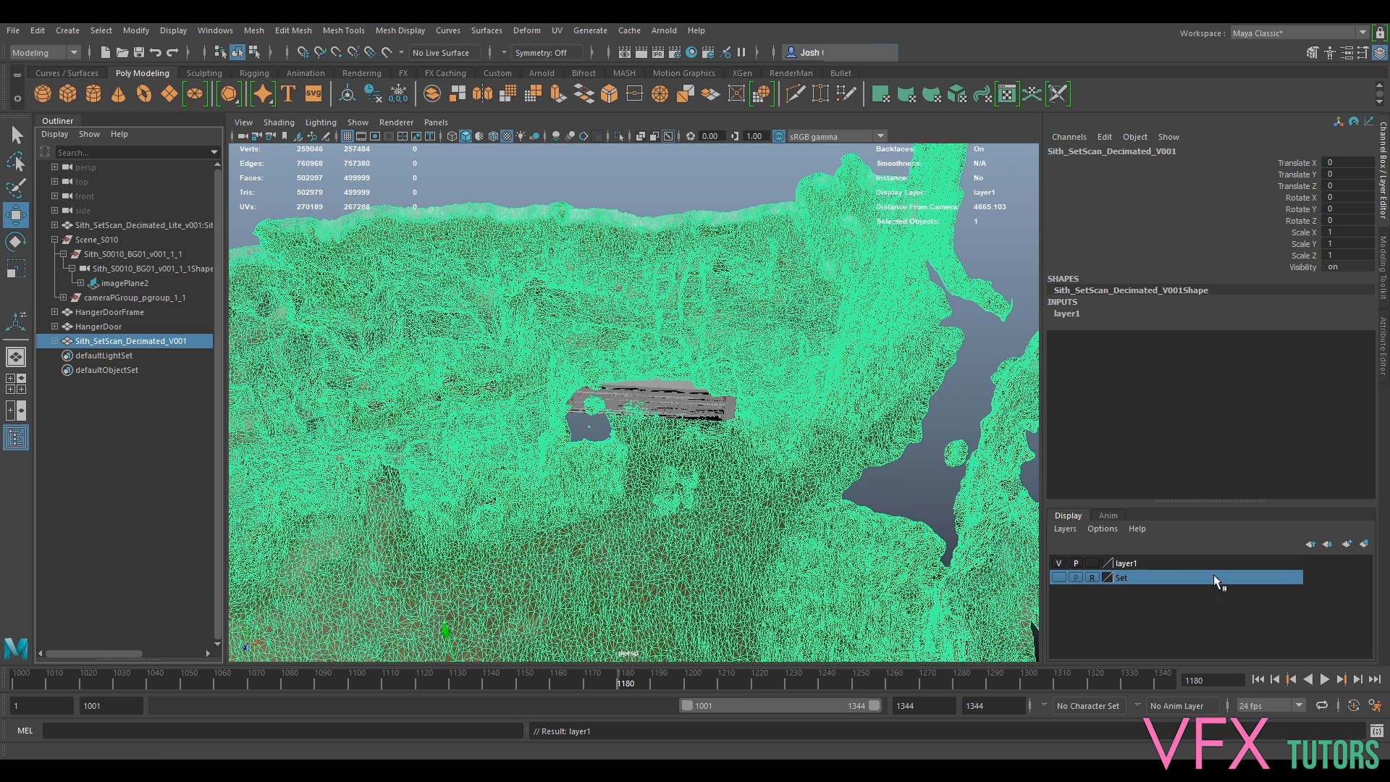
Rename the new display layer setTrim and toggle its visibility off and on.
{"action": "double_click", "coordinate": [1125, 563]}
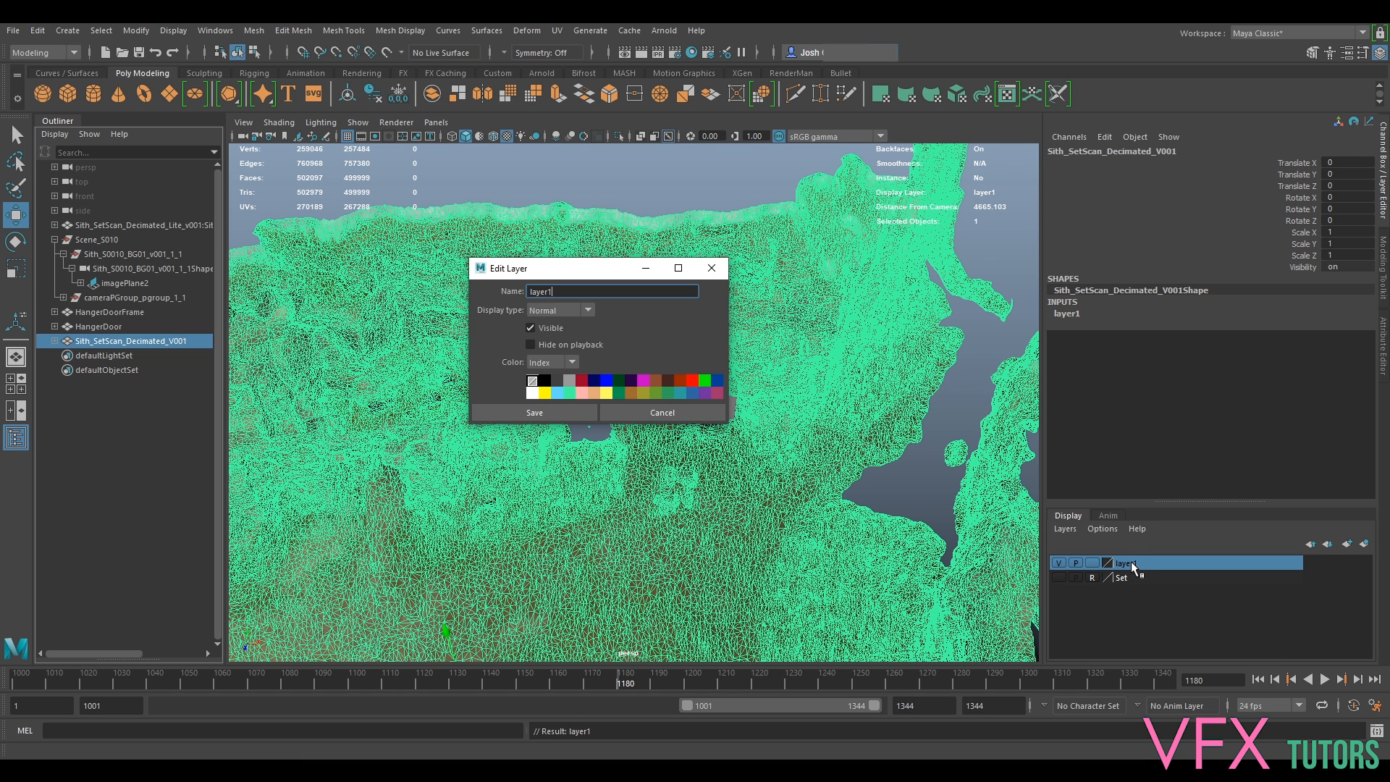
{"action": "left_click_drag", "start_coordinate": [571, 292], "coordinate": [359, 295]}
{"action": "type", "text": "setTrim"}
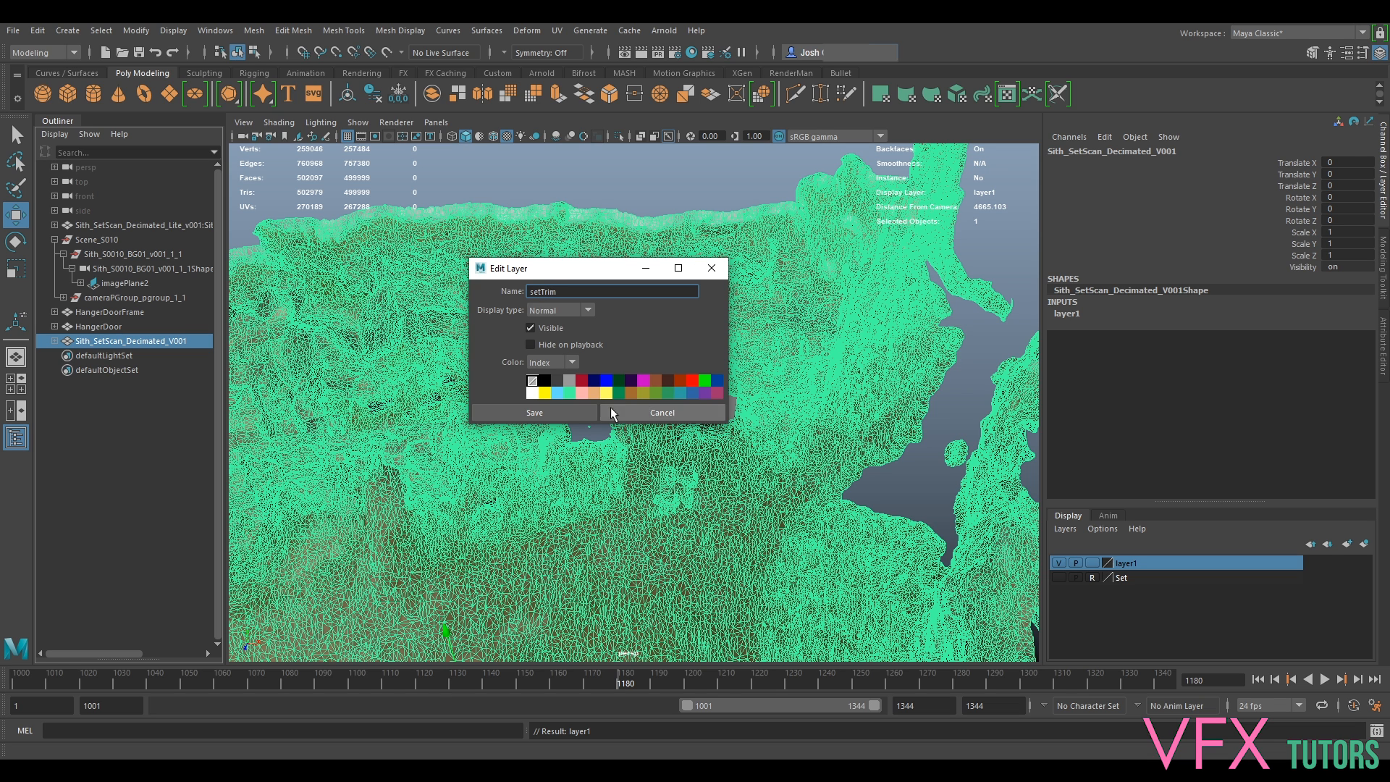
{"action": "left_click", "coordinate": [507, 412]}
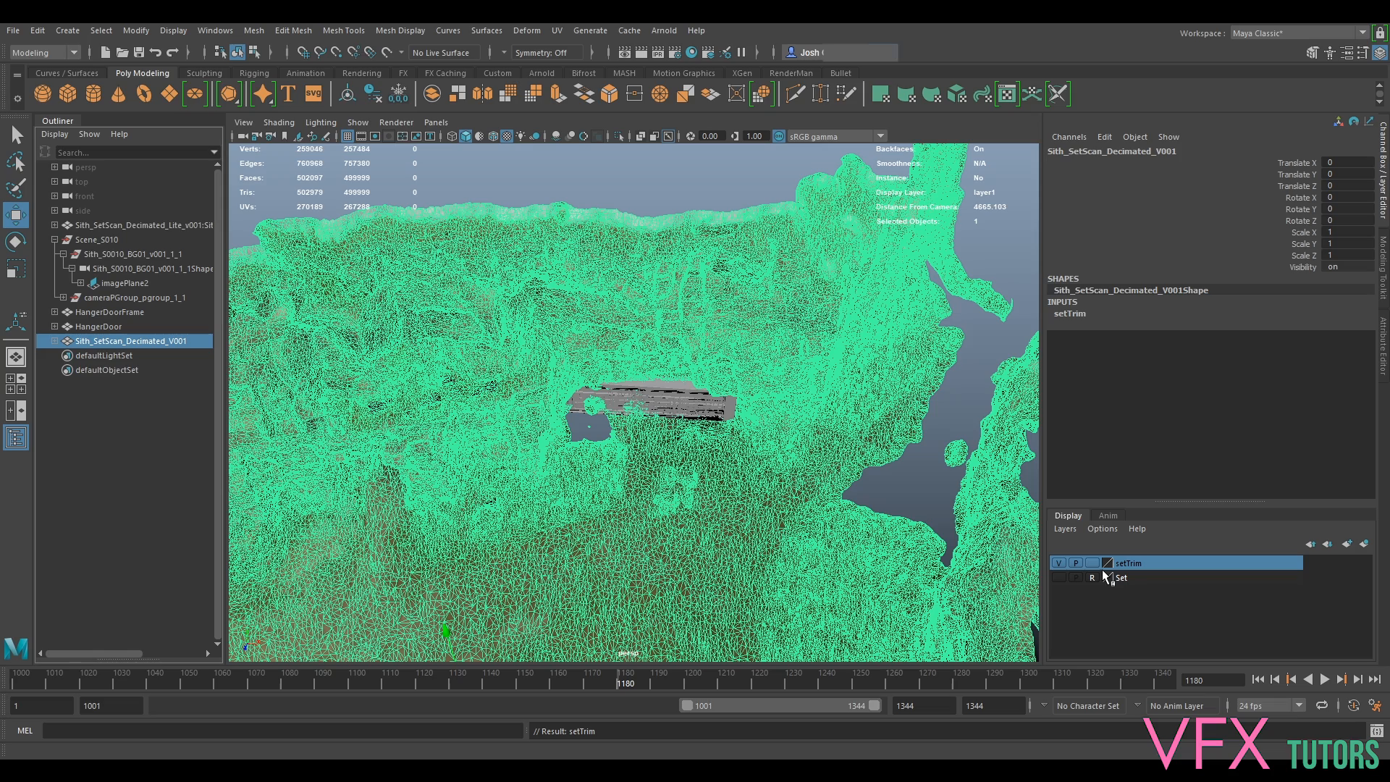
{"action": "left_click", "coordinate": [1057, 561]}
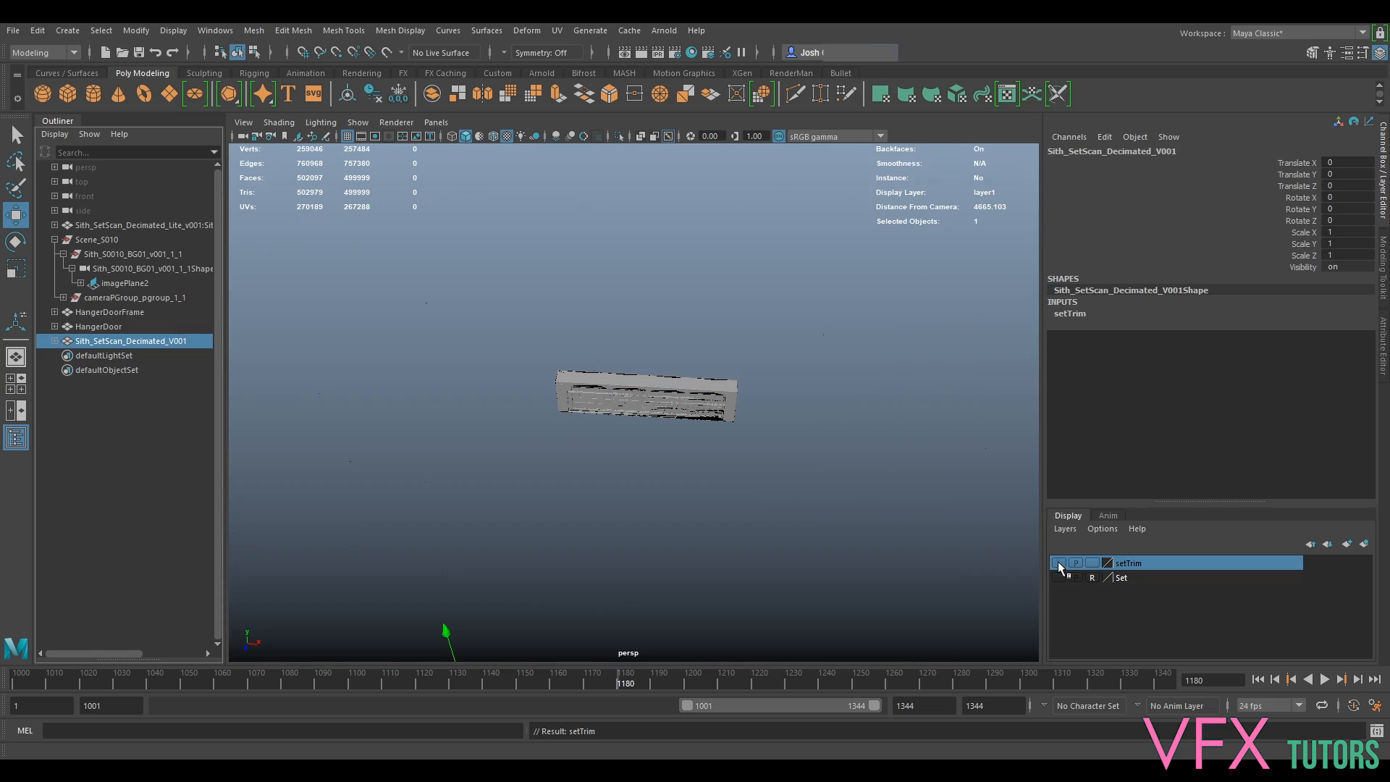
{"action": "left_click", "coordinate": [1058, 562]}
Select the faces of the duplicated scan that block the front of the hanger door and delete them.
{"action": "left_click", "coordinate": [657, 187]}
{"action": "scroll", "coordinate": [634, 526], "scroll_direction": "up", "scroll_amount": 6}
{"action": "left_click_drag", "start_coordinate": [632, 558], "coordinate": [650, 532], "text": "alt"}
{"action": "middle_click_drag", "start_coordinate": [650, 531], "coordinate": [684, 516], "text": "alt"}
{"action": "left_click", "coordinate": [650, 506]}
{"action": "right_click_drag", "start_coordinate": [658, 356], "coordinate": [655, 399]}
{"action": "left_click_drag", "start_coordinate": [576, 362], "coordinate": [544, 380], "text": "alt"}
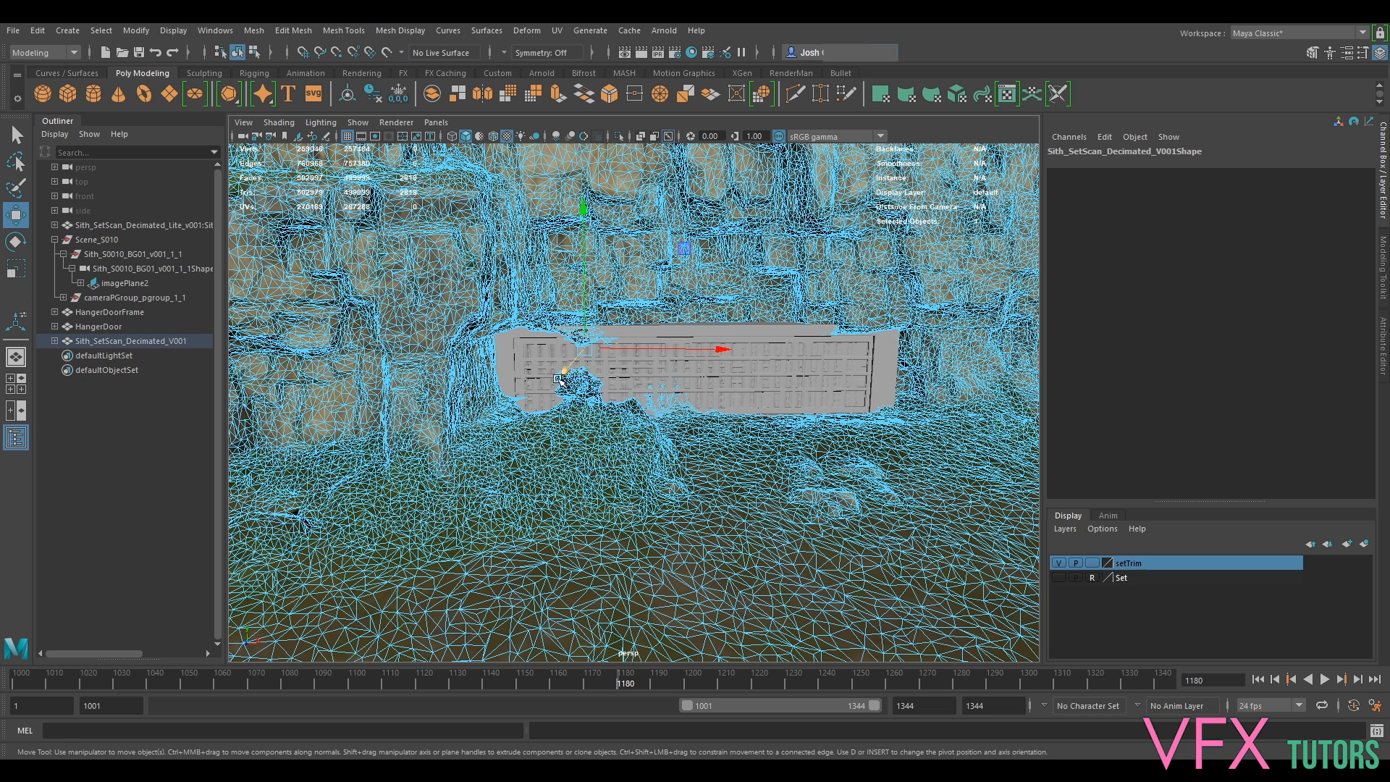
{"action": "key", "text": "Delete"}
Delete the remaining scan faces covering the hanger door's end and the ground faces directly in front of and below the door.
{"action": "left_click_drag", "start_coordinate": [740, 360], "coordinate": [505, 452]}
{"action": "left_click_drag", "start_coordinate": [689, 445], "coordinate": [636, 473], "text": "alt"}
{"action": "left_click_drag", "start_coordinate": [674, 382], "coordinate": [596, 456]}
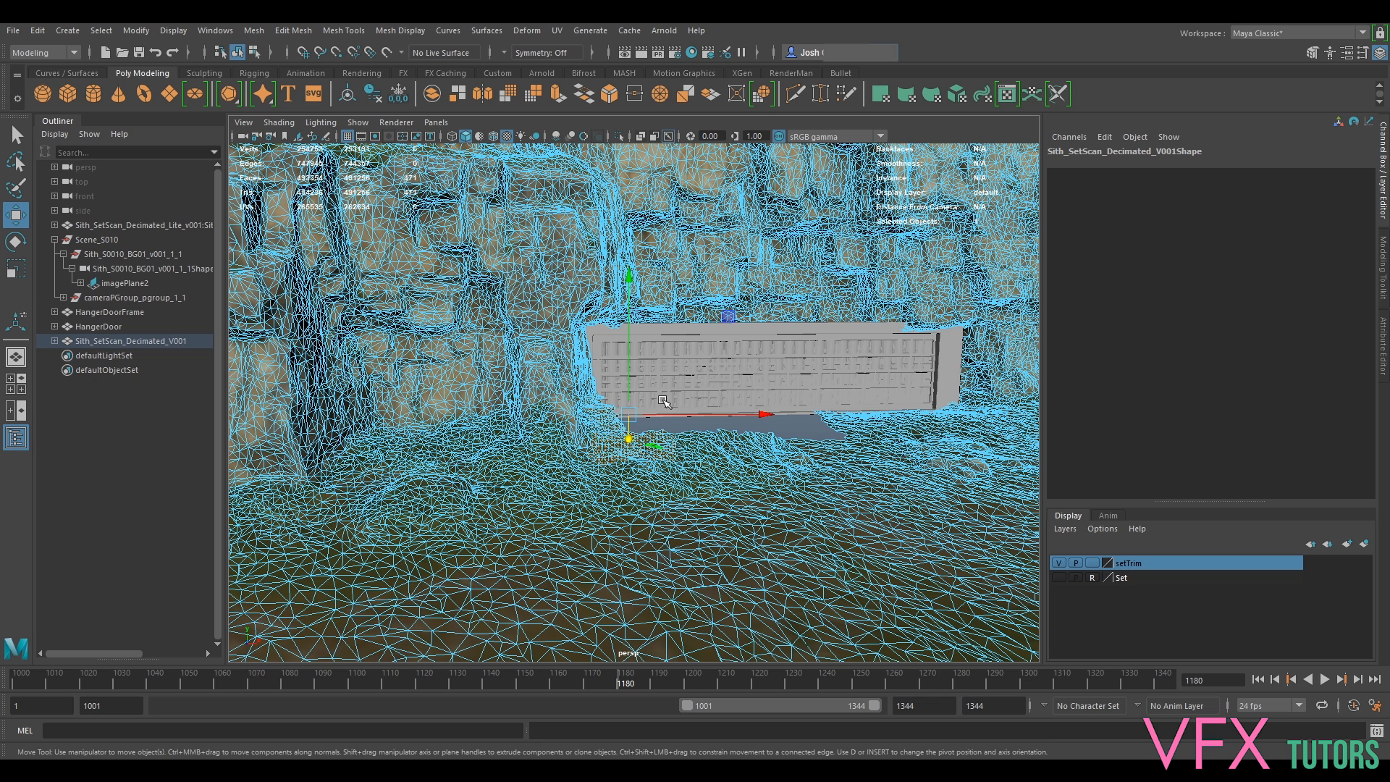
{"action": "key", "text": "Delete"}
{"action": "left_click_drag", "start_coordinate": [664, 366], "coordinate": [599, 448]}
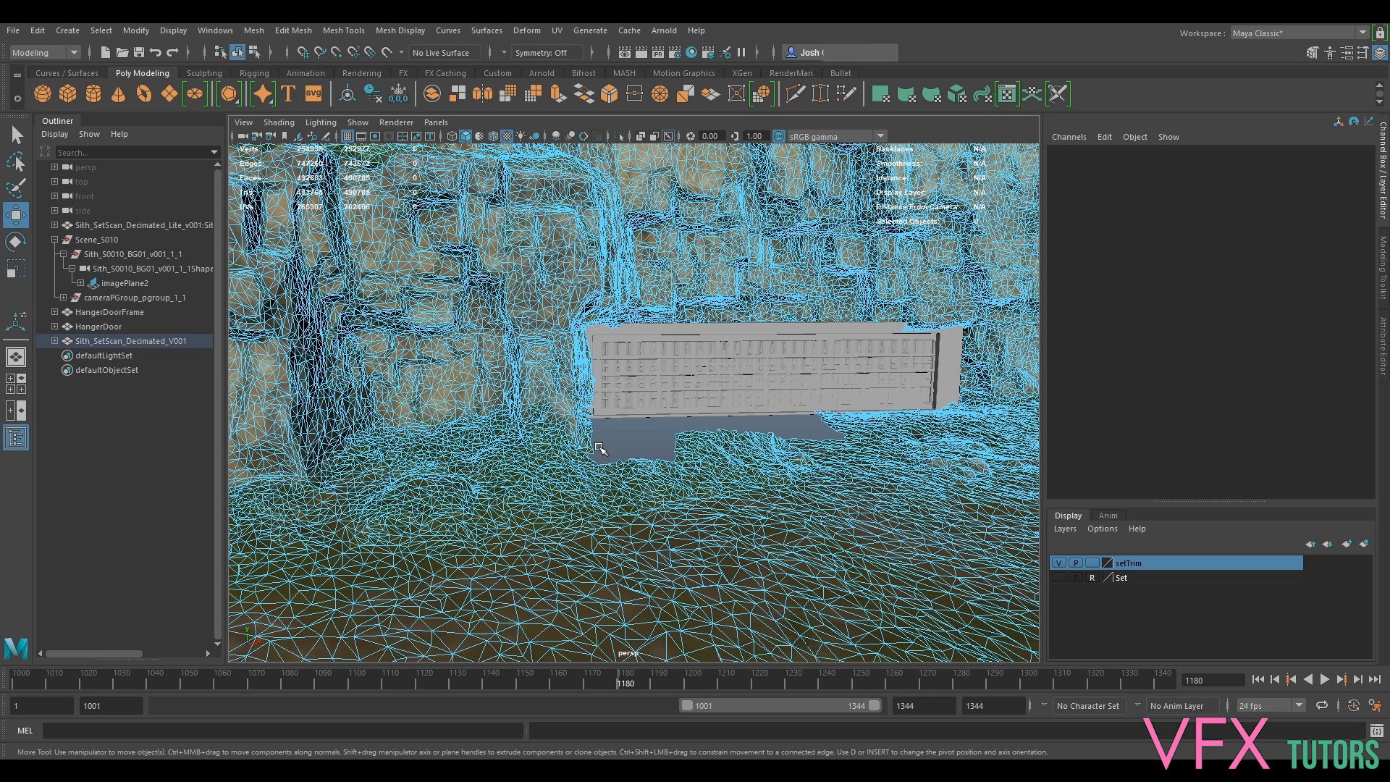
{"action": "key", "text": "Delete"}
{"action": "left_click_drag", "start_coordinate": [606, 346], "coordinate": [828, 506]}
{"action": "key", "text": "Delete"}
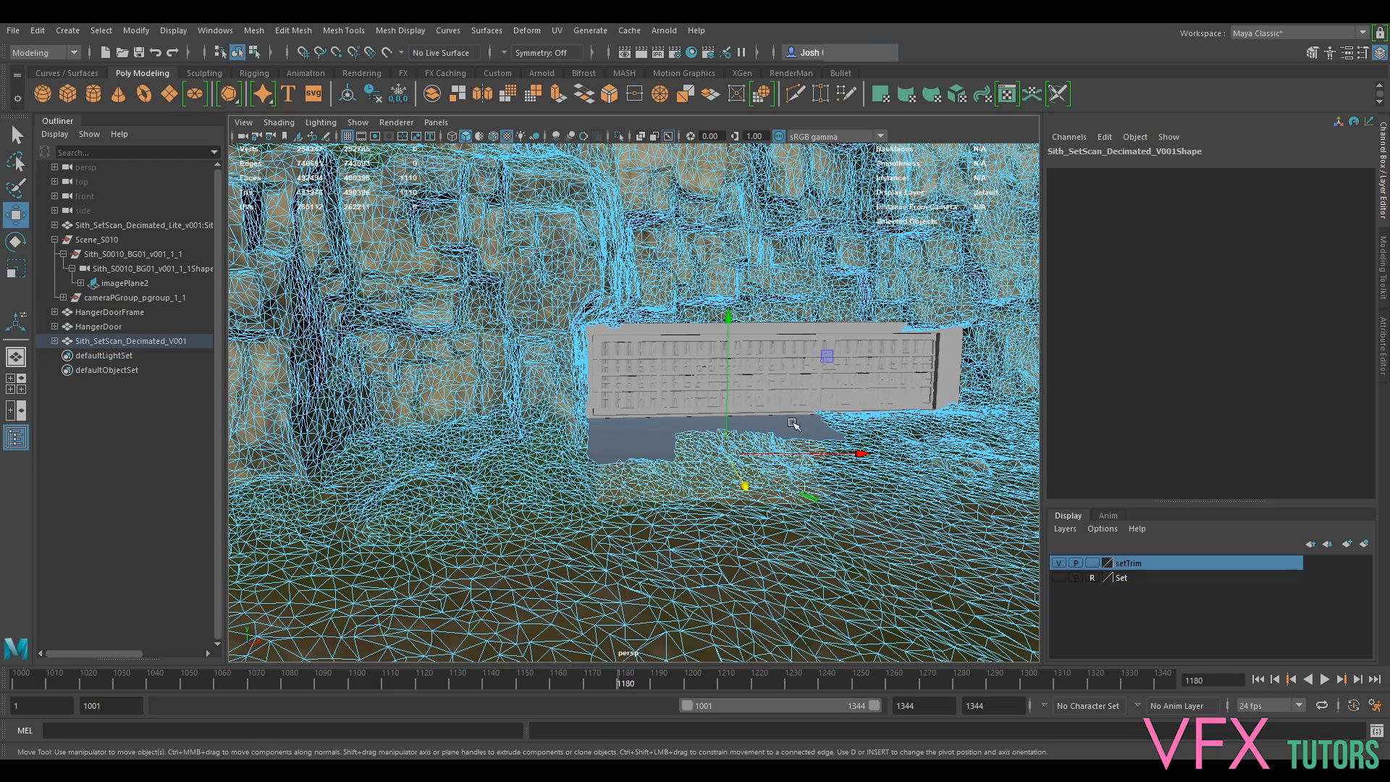
{"action": "key", "text": "Delete"}
{"action": "left_click_drag", "start_coordinate": [792, 441], "coordinate": [773, 439], "text": "alt"}
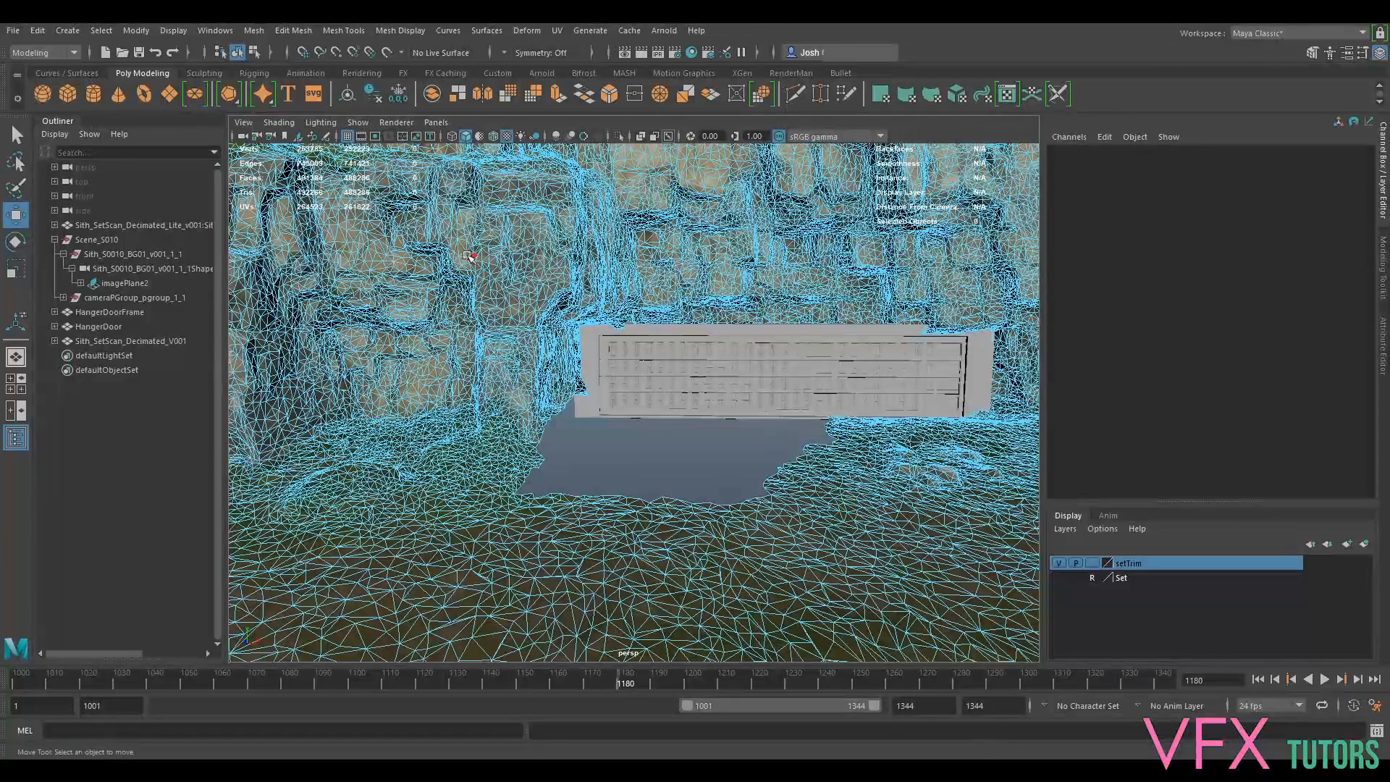
Switch the viewport to look through the shot camera Sith_S0010_BG01_v001_1_1.
{"action": "left_click", "coordinate": [436, 122]}
{"action": "mouse_move", "coordinate": [484, 133]}
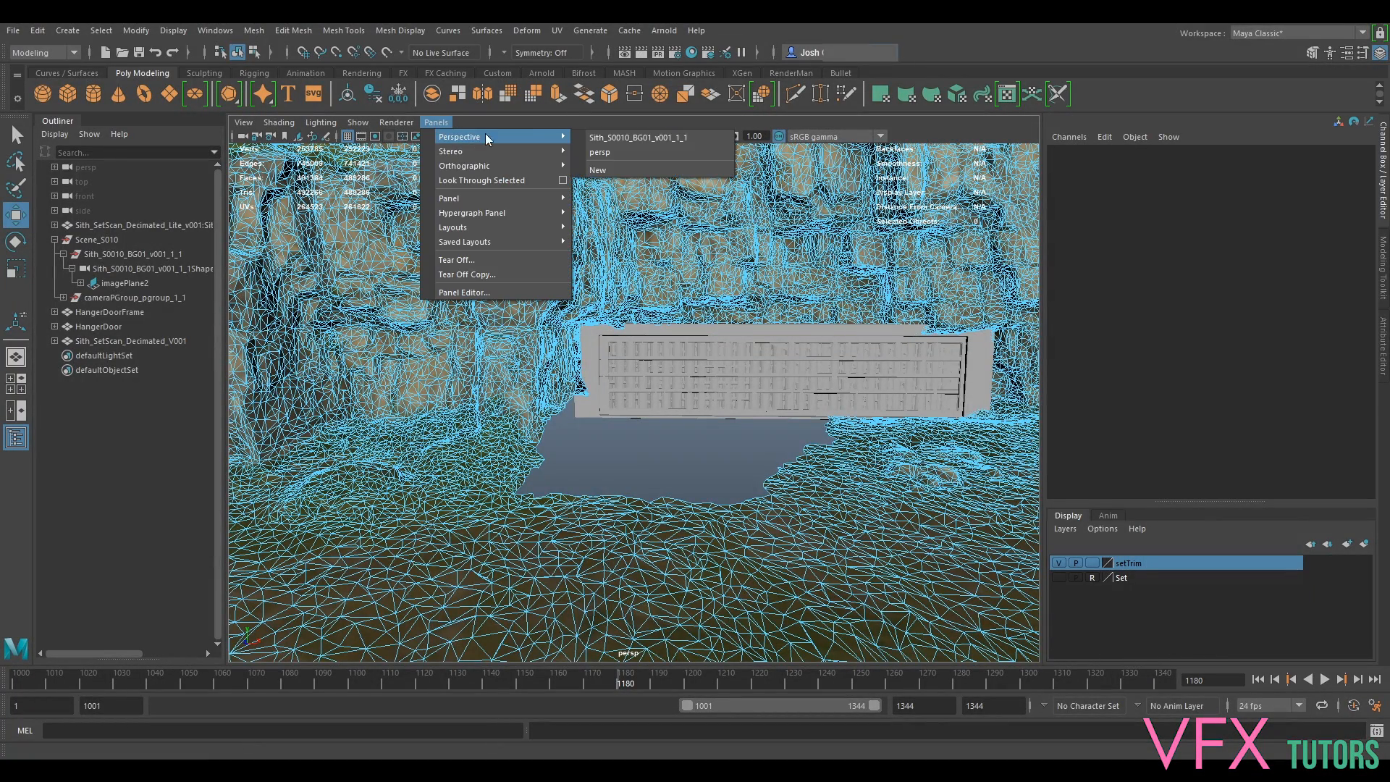
{"action": "left_click", "coordinate": [621, 154]}
{"action": "right_click_drag", "start_coordinate": [748, 554], "coordinate": [818, 336]}
{"action": "left_click", "coordinate": [778, 494]}
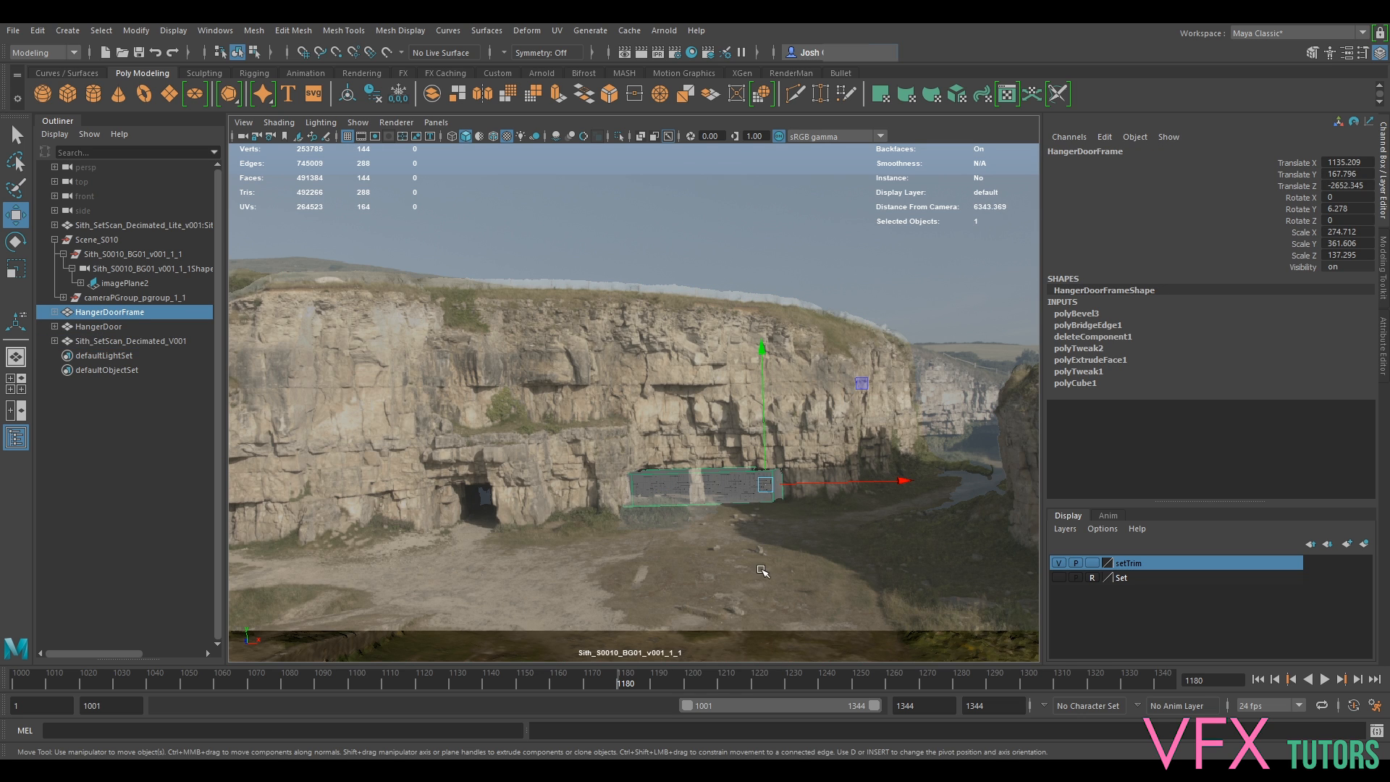
Set the alpha gain of the shot camera's image plane to 1.
{"action": "left_click", "coordinate": [242, 136]}
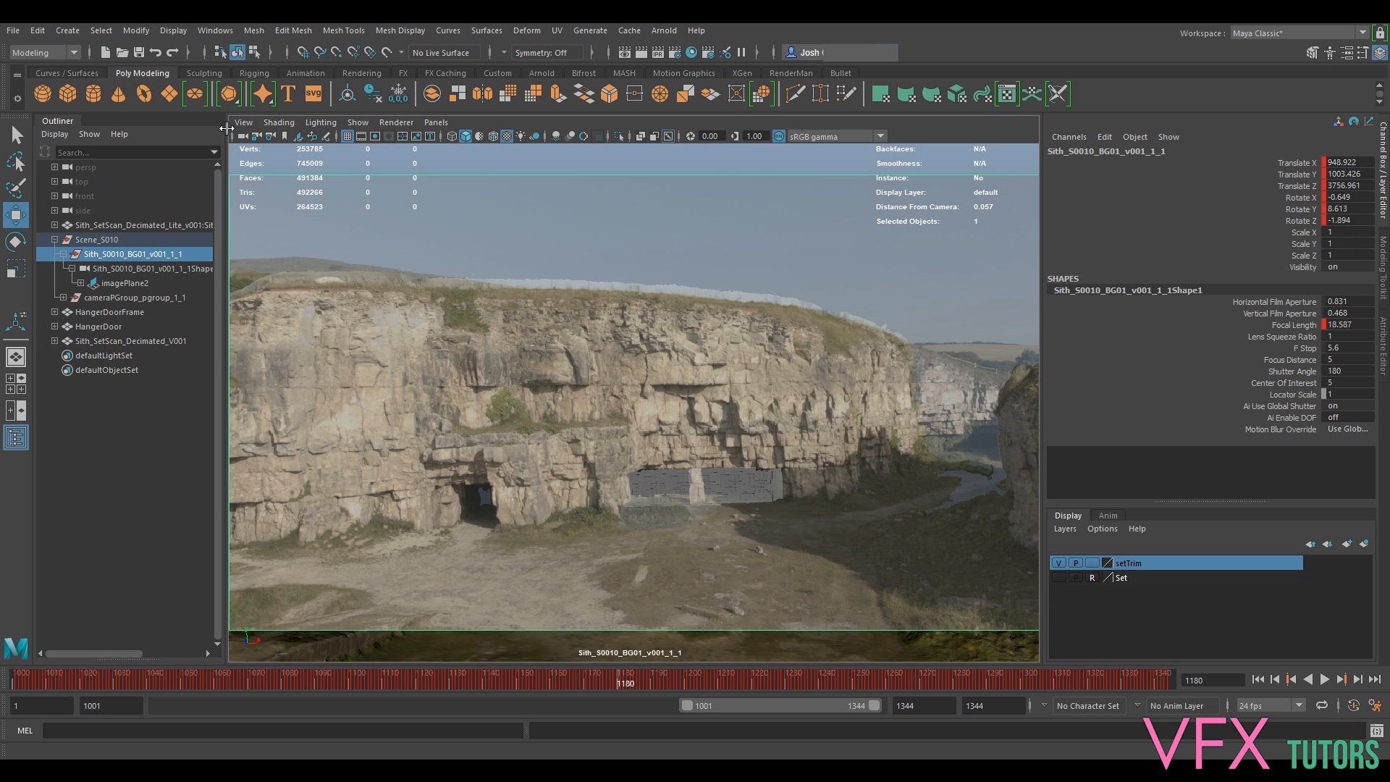
{"action": "left_click", "coordinate": [1383, 356]}
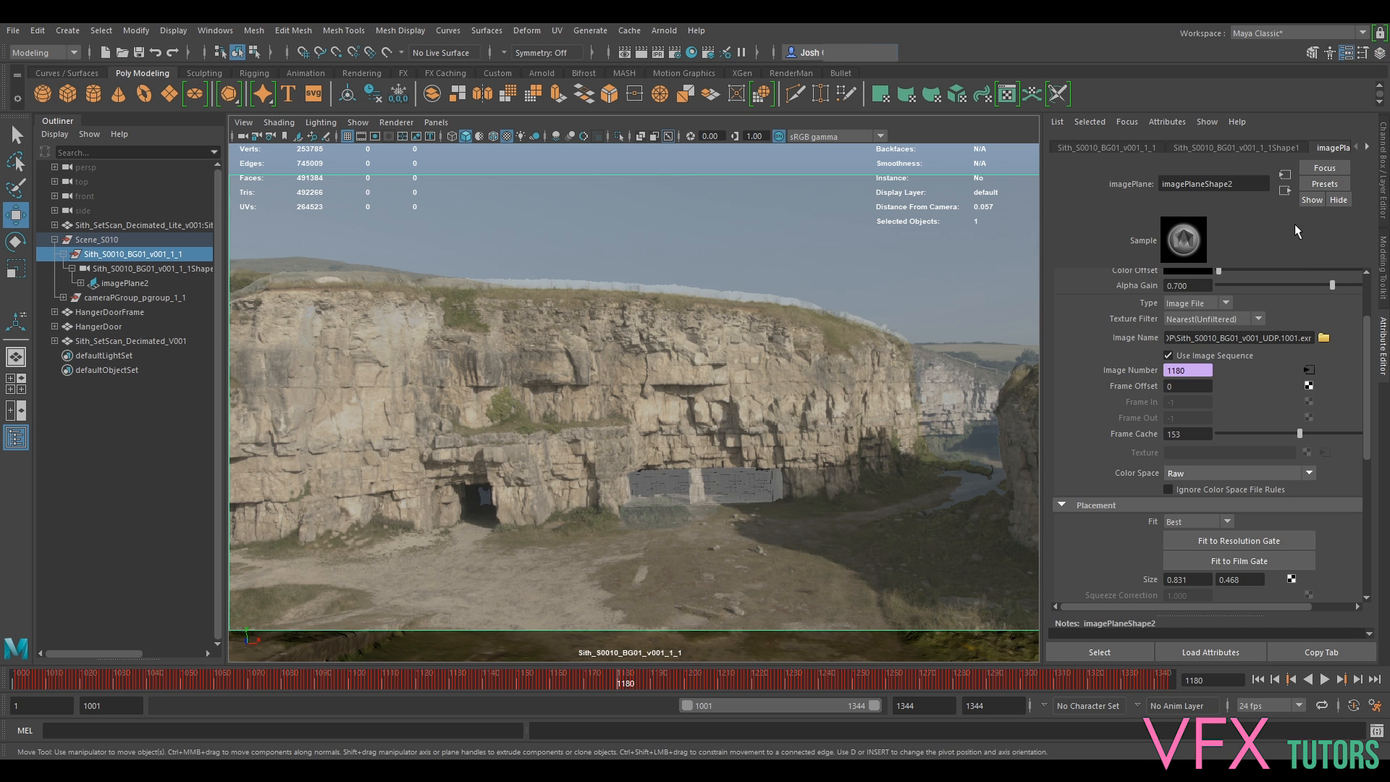
{"action": "scroll", "coordinate": [1175, 316], "scroll_direction": "up", "scroll_amount": 3}
{"action": "left_click", "coordinate": [1187, 372]}
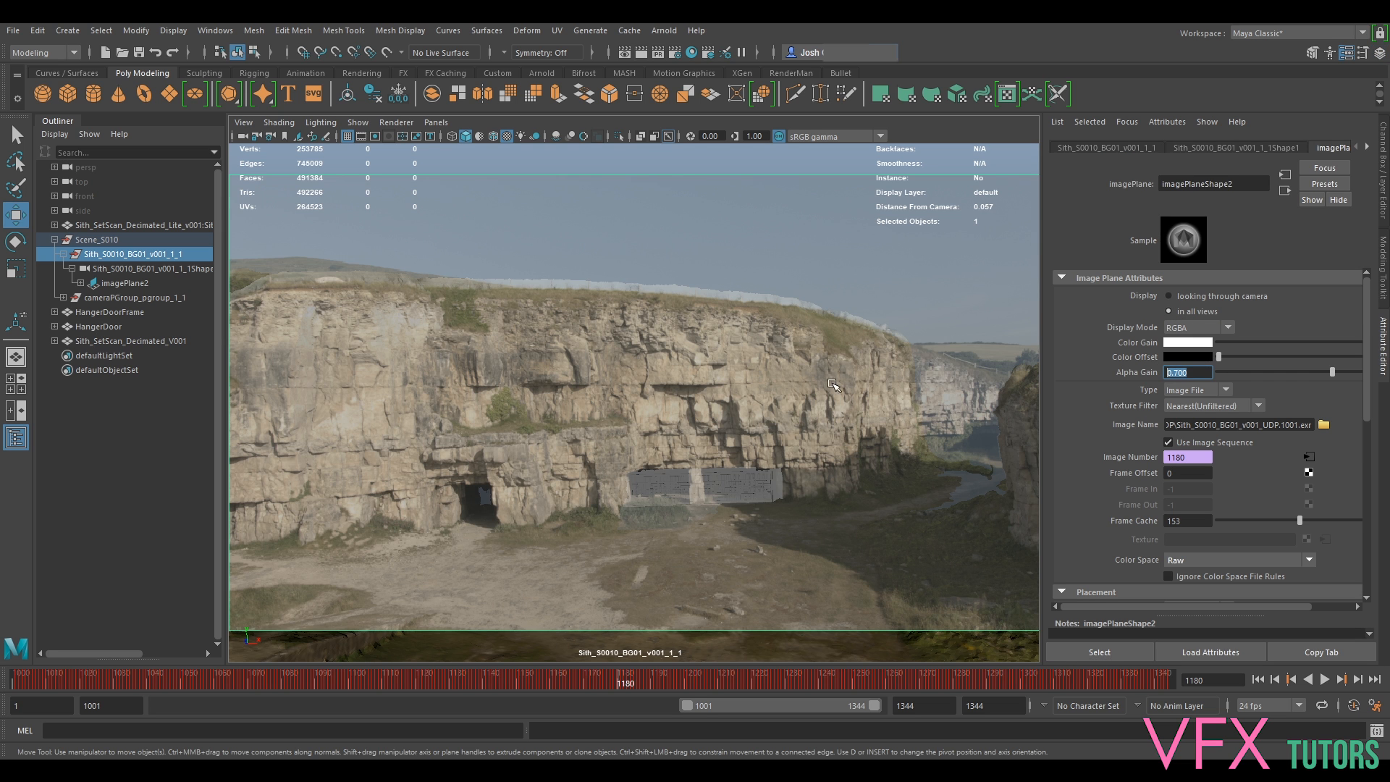
{"action": "type", "text": "1"}
{"action": "key", "text": "Return"}
Push the image plane behind the scan by trying a depth of 1000 and setting it to 10000.
{"action": "scroll", "coordinate": [1218, 507], "scroll_direction": "down", "scroll_amount": 5}
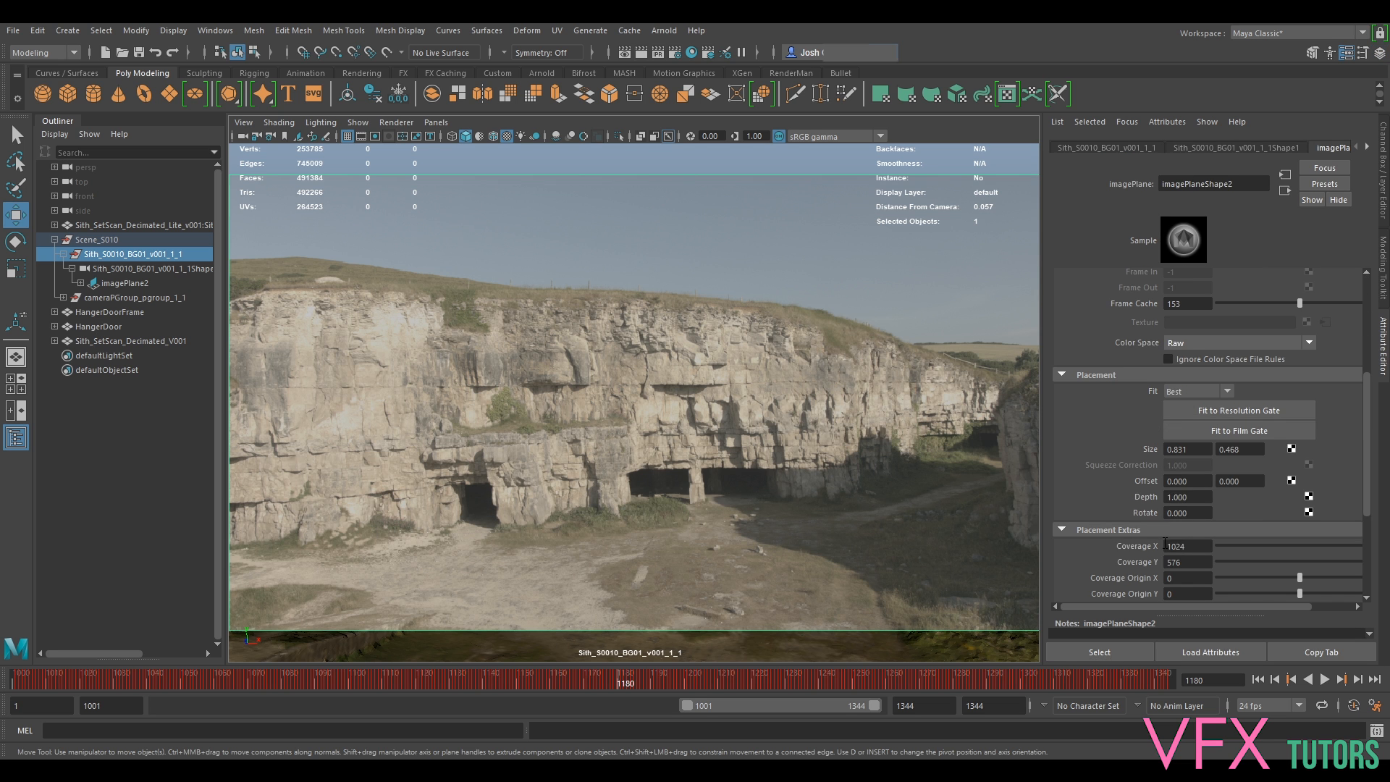
{"action": "left_click", "coordinate": [1198, 498]}
{"action": "type", "text": "1000"}
{"action": "key", "text": "Return"}
{"action": "left_click_drag", "start_coordinate": [354, 673], "coordinate": [568, 693]}
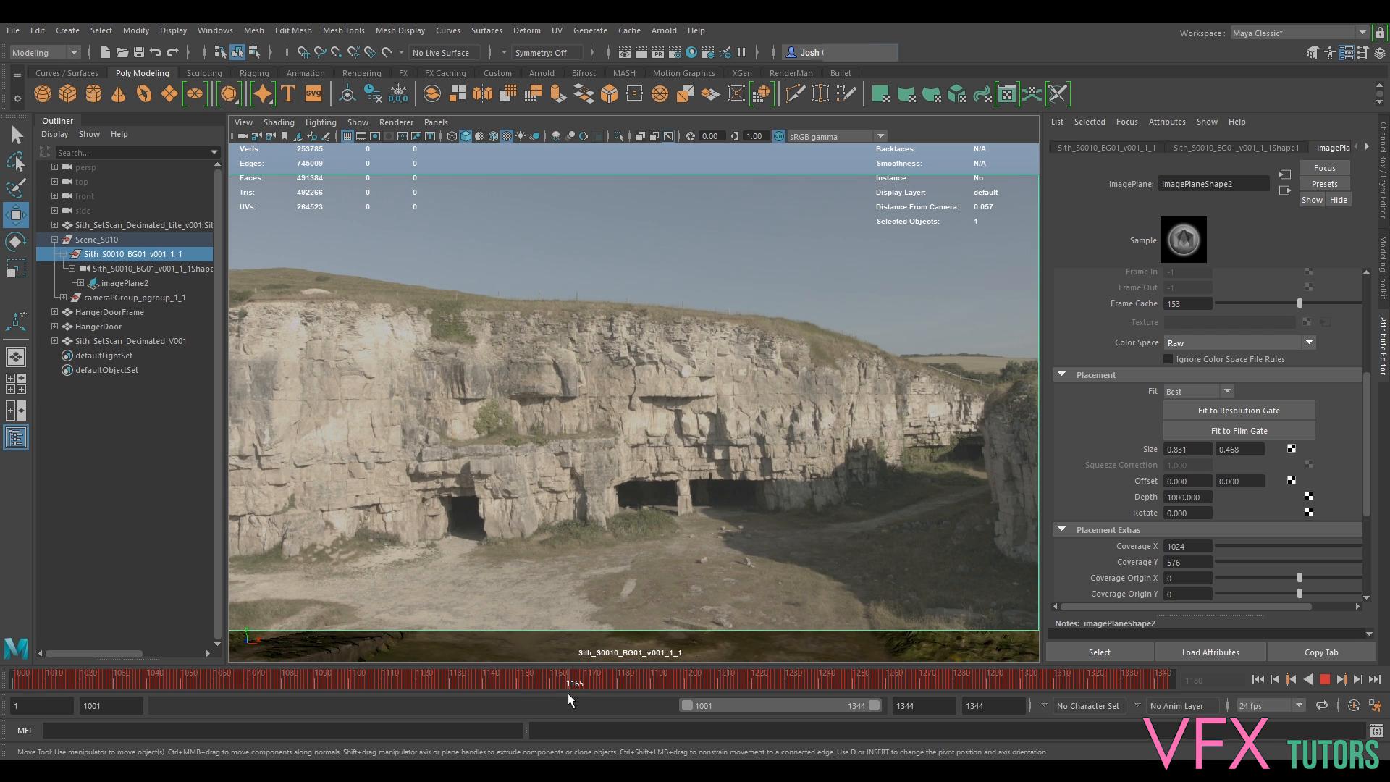
{"action": "key", "text": "Return"}
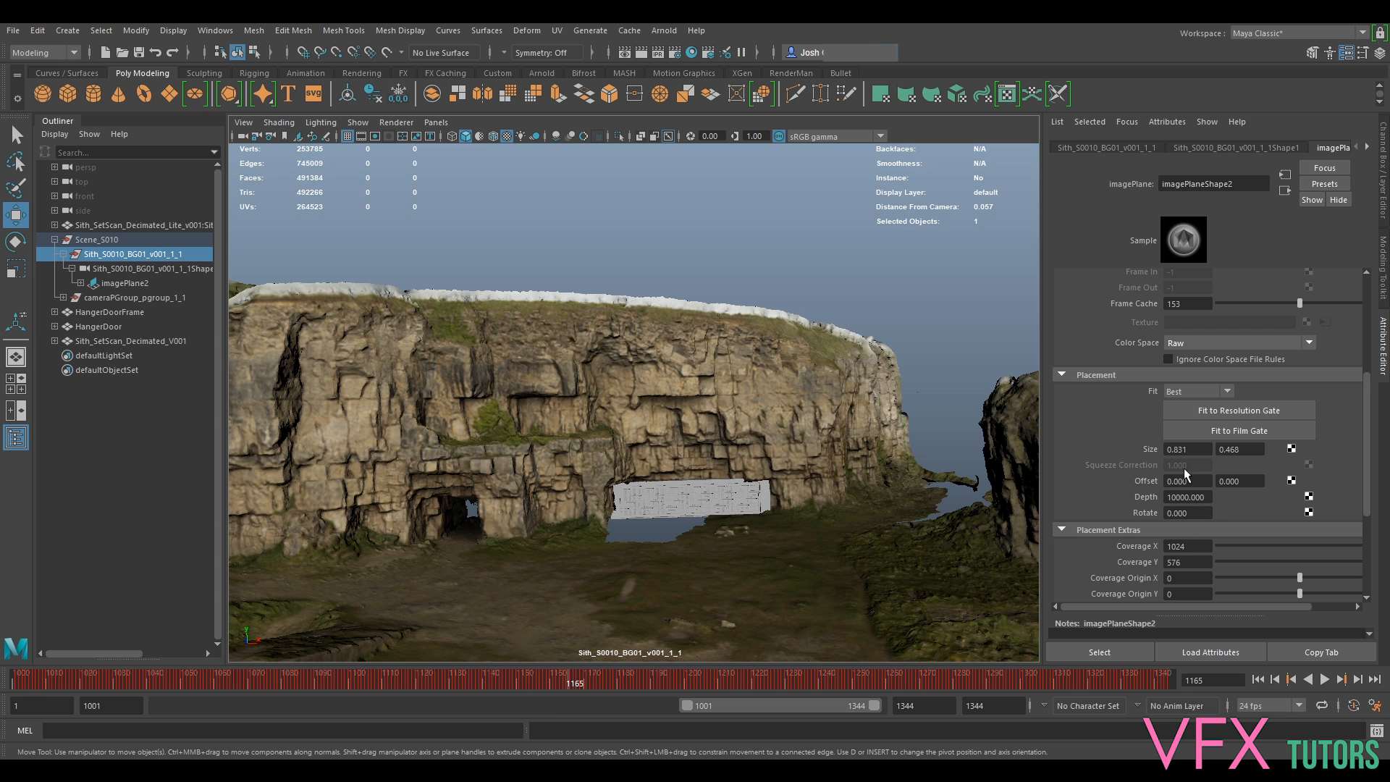
Try an alpha gain of 0.8 on the image plane and return it to 1.
{"action": "scroll", "coordinate": [1184, 472], "scroll_direction": "up", "scroll_amount": 5}
{"action": "double_click", "coordinate": [1200, 371]}
{"action": "type", "text": "0.8"}
{"action": "key", "text": "Return"}
{"action": "left_click_drag", "start_coordinate": [1194, 372], "coordinate": [1093, 383]}
{"action": "type", "text": "1"}
{"action": "key", "text": "Return"}
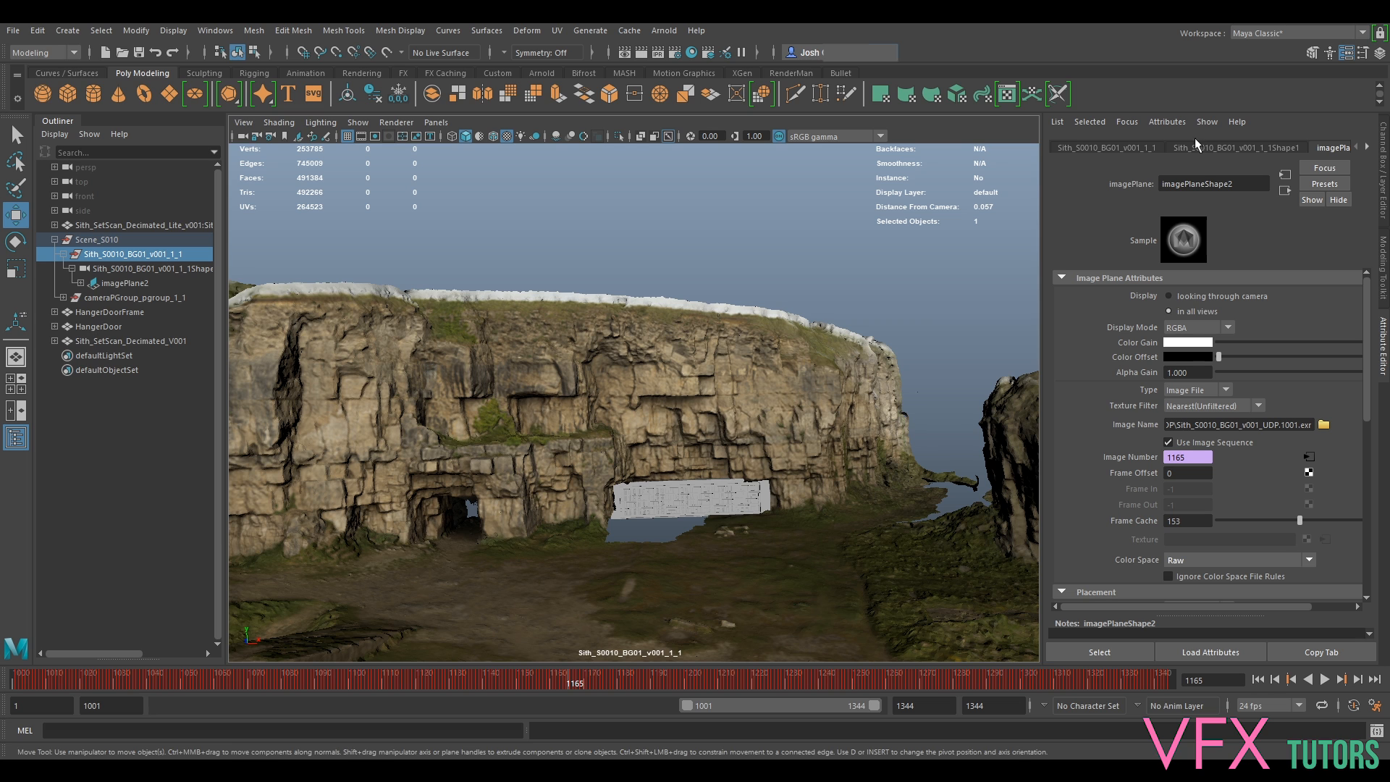
Set the shot camera's near clip plane to 1 and its far clip plane to 100000.
{"action": "left_click", "coordinate": [242, 136]}
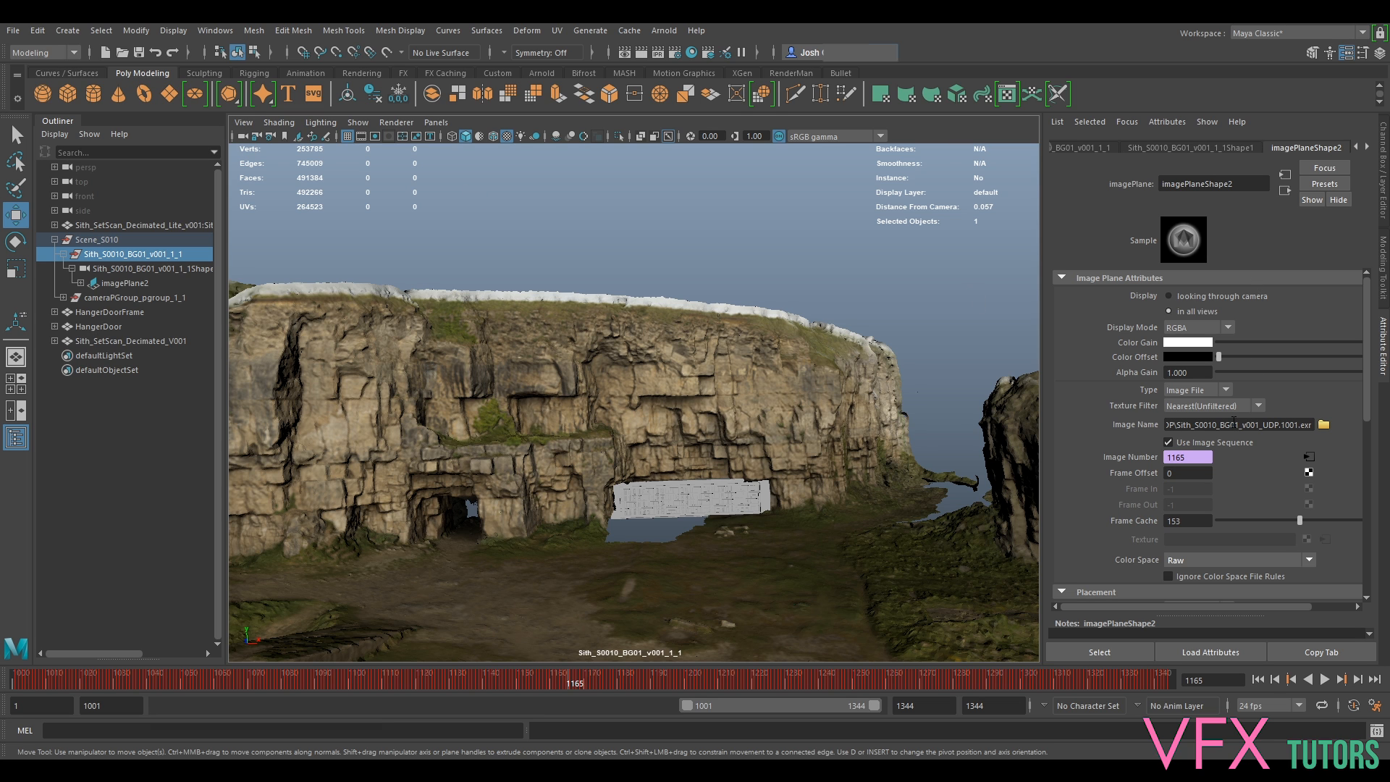
{"action": "left_click", "coordinate": [1179, 147]}
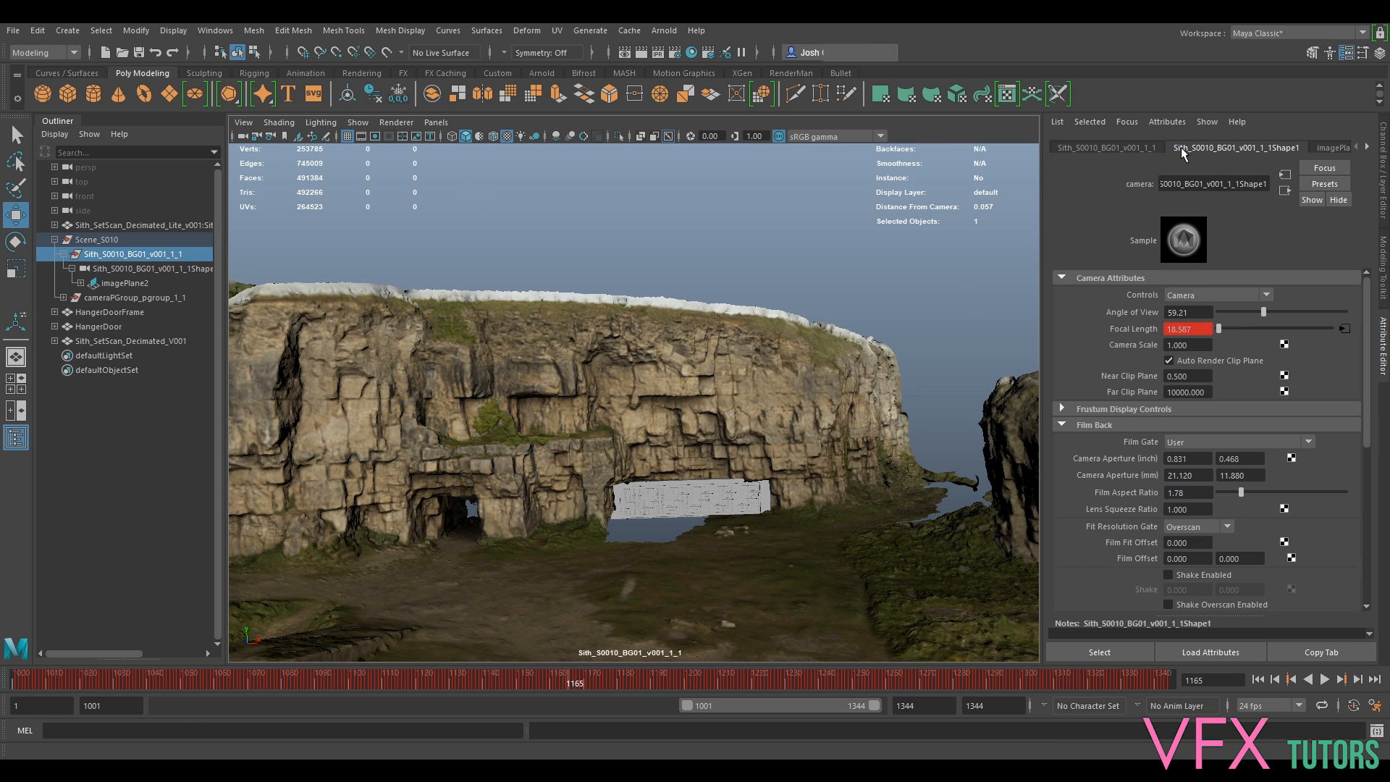
{"action": "left_click_drag", "start_coordinate": [1198, 374], "coordinate": [1153, 380]}
{"action": "type", "text": "1"}
{"action": "key", "text": "Return"}
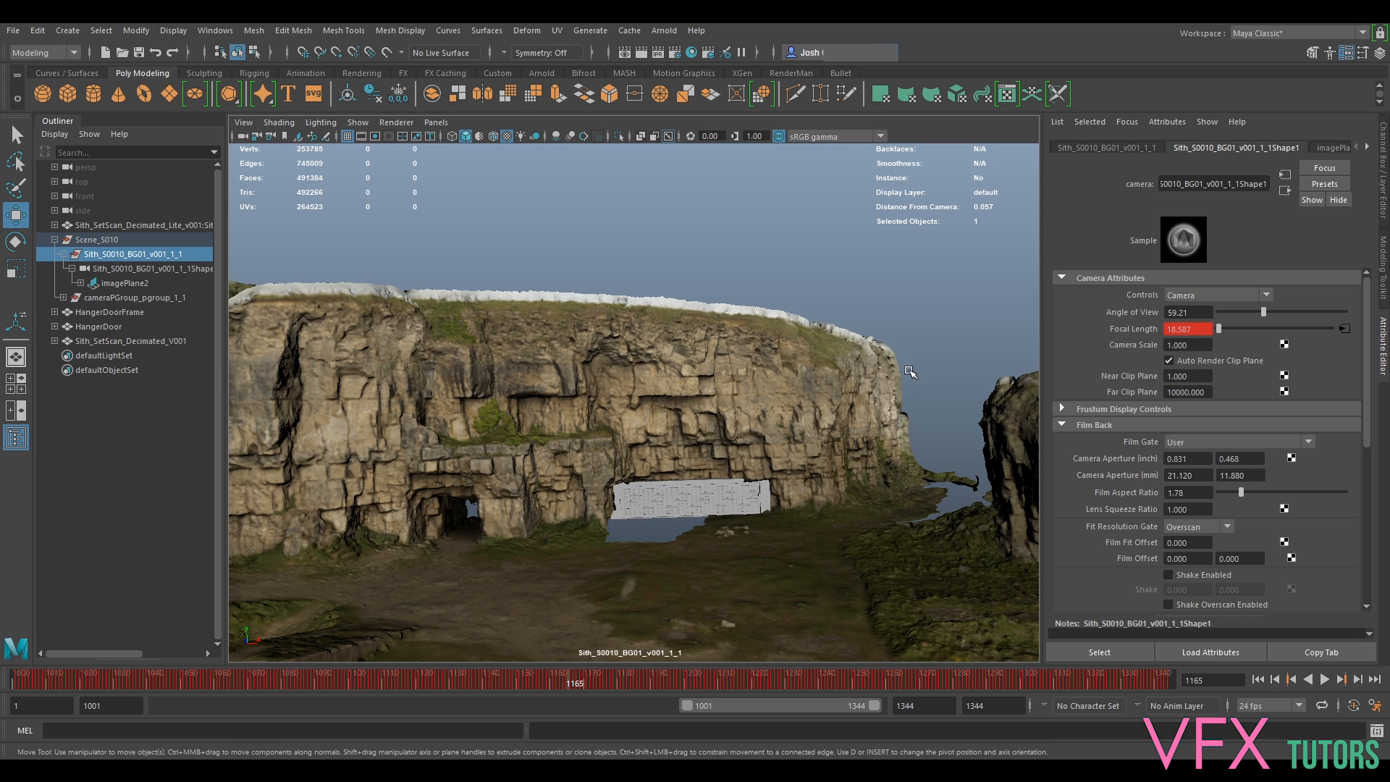
{"action": "left_click", "coordinate": [1179, 392]}
{"action": "type", "text": "0"}
{"action": "key", "text": "Return"}
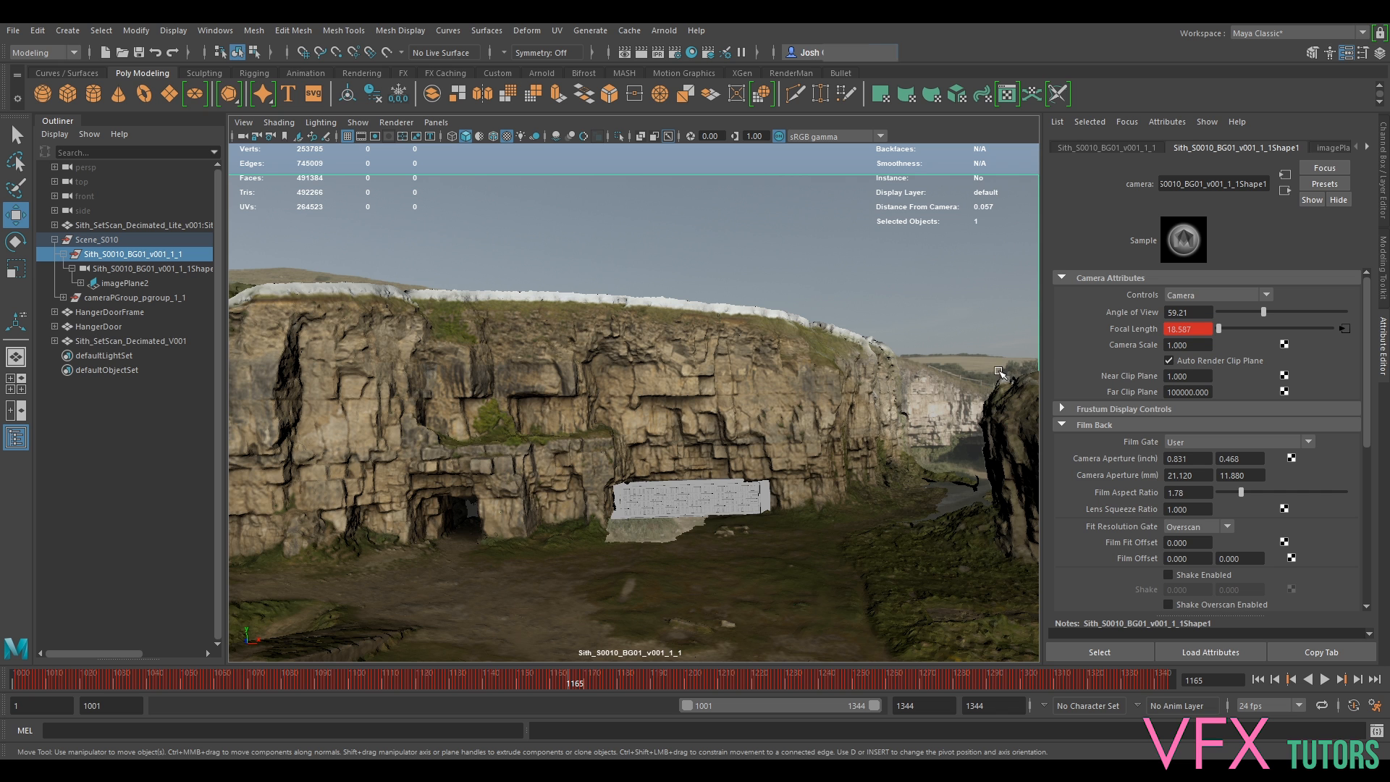
Assign a new Use Background material to the trimmed scan Sith_SetScan_Decimated_V001.
{"action": "left_click", "coordinate": [663, 363]}
{"action": "right_click", "coordinate": [688, 360]}
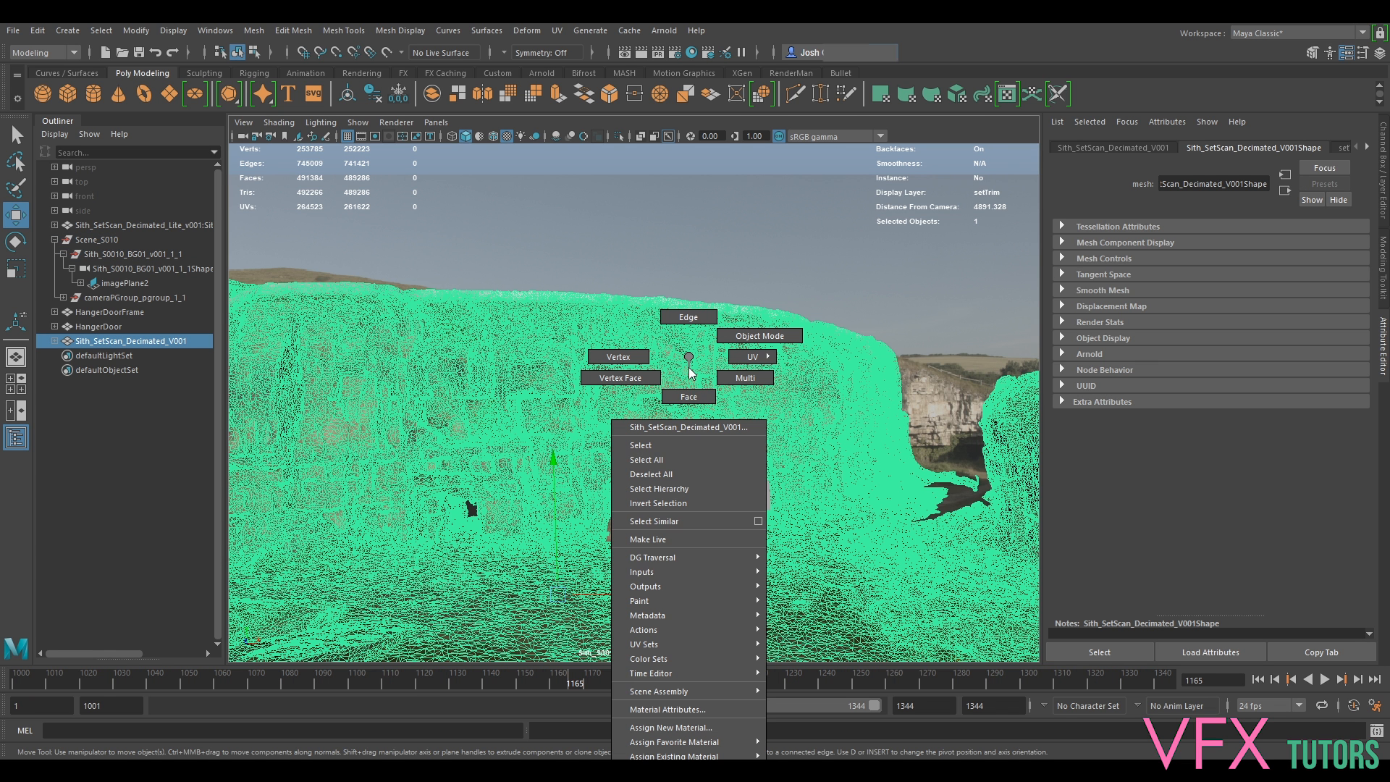
{"action": "left_click", "coordinate": [718, 726]}
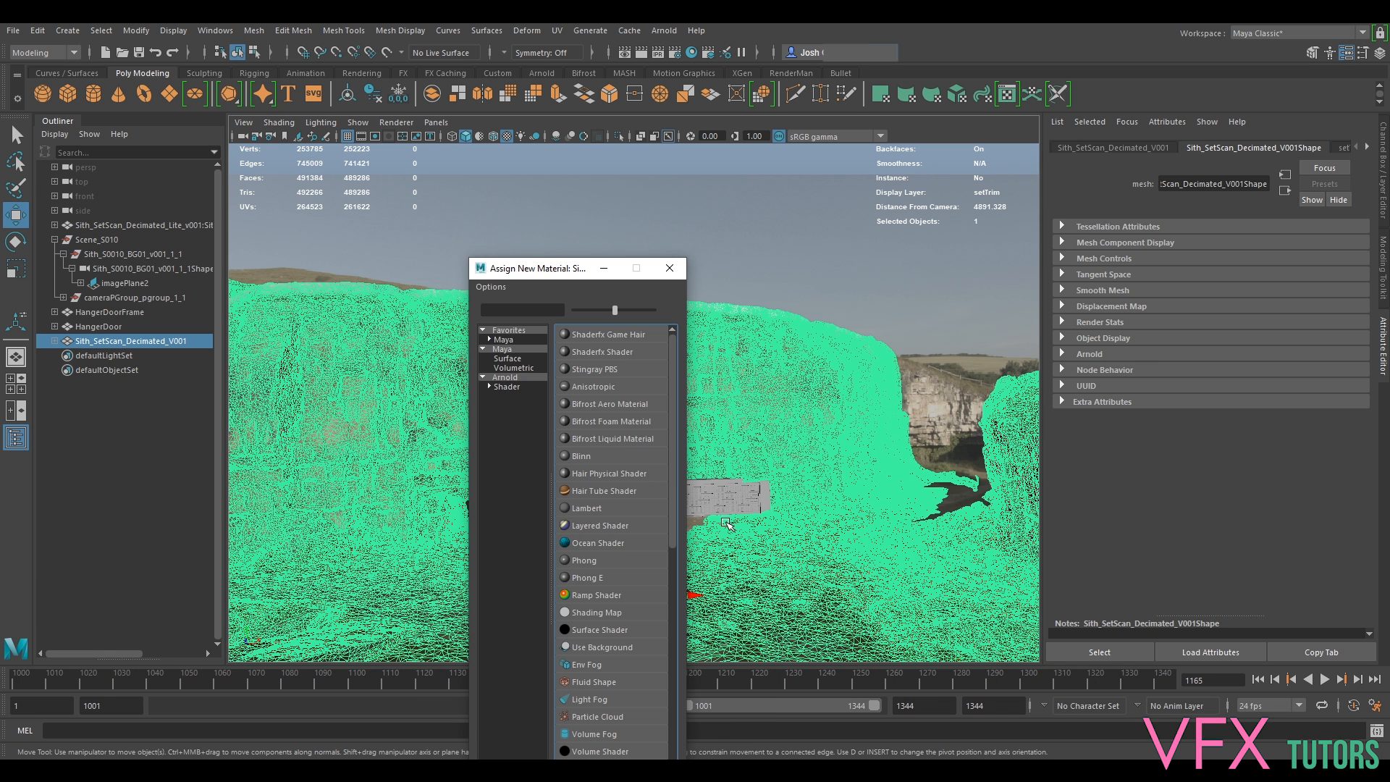
{"action": "left_click", "coordinate": [614, 646]}
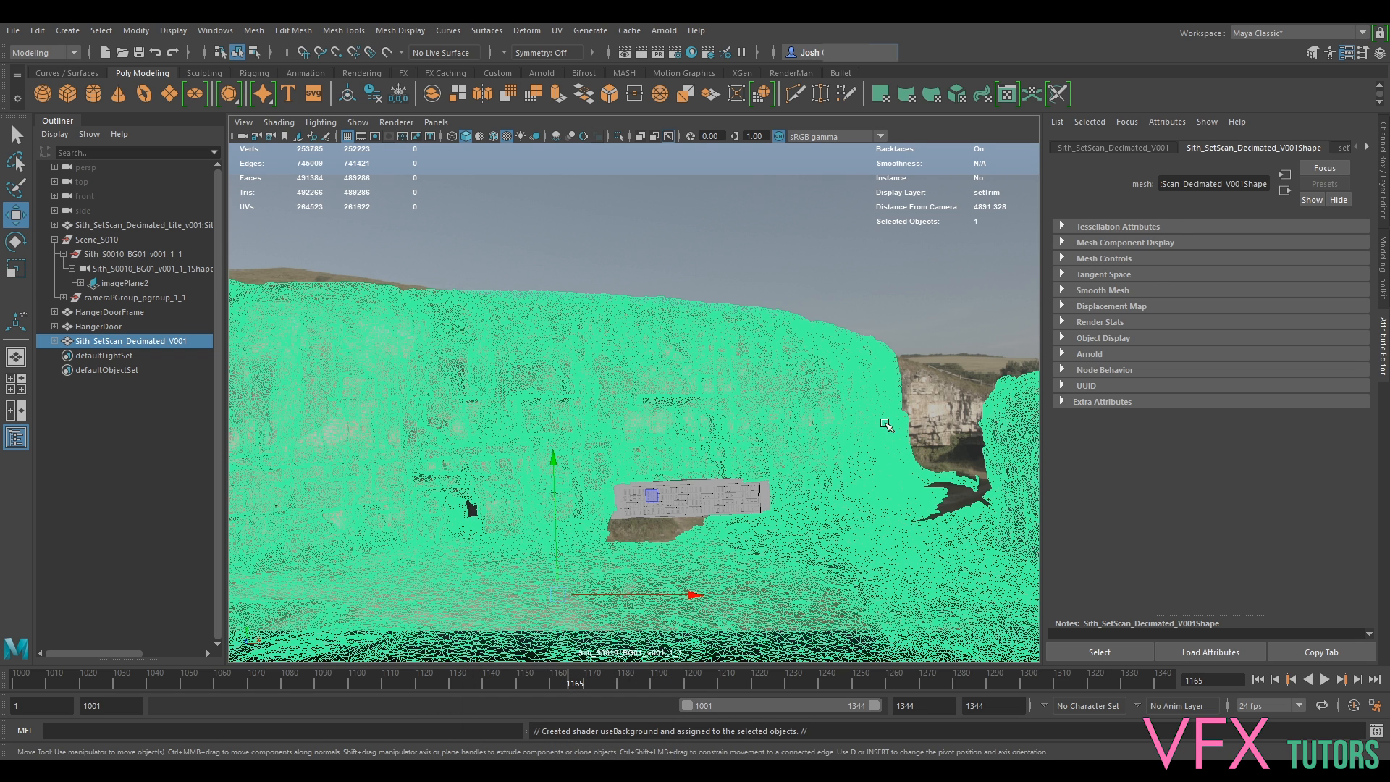
{"action": "left_click", "coordinate": [959, 292]}
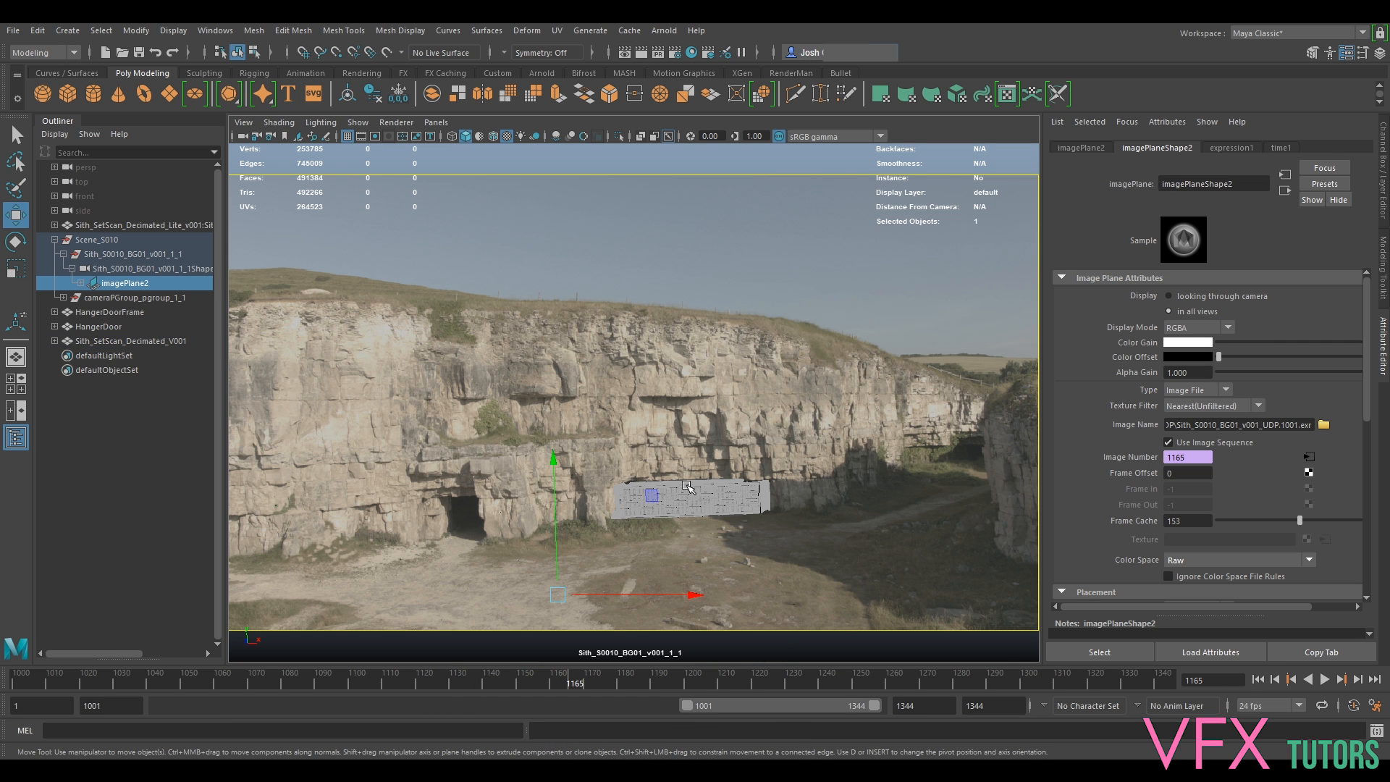
Examine with 2D pan/zoom how the hanger door and frame sit in the background plate at different frames of the shot.
{"action": "key", "text": "backslash"}
{"action": "right_click_drag", "start_coordinate": [664, 400], "coordinate": [775, 316]}
{"action": "middle_click_drag", "start_coordinate": [891, 637], "coordinate": [793, 395]}
{"action": "right_click_drag", "start_coordinate": [930, 494], "coordinate": [685, 400]}
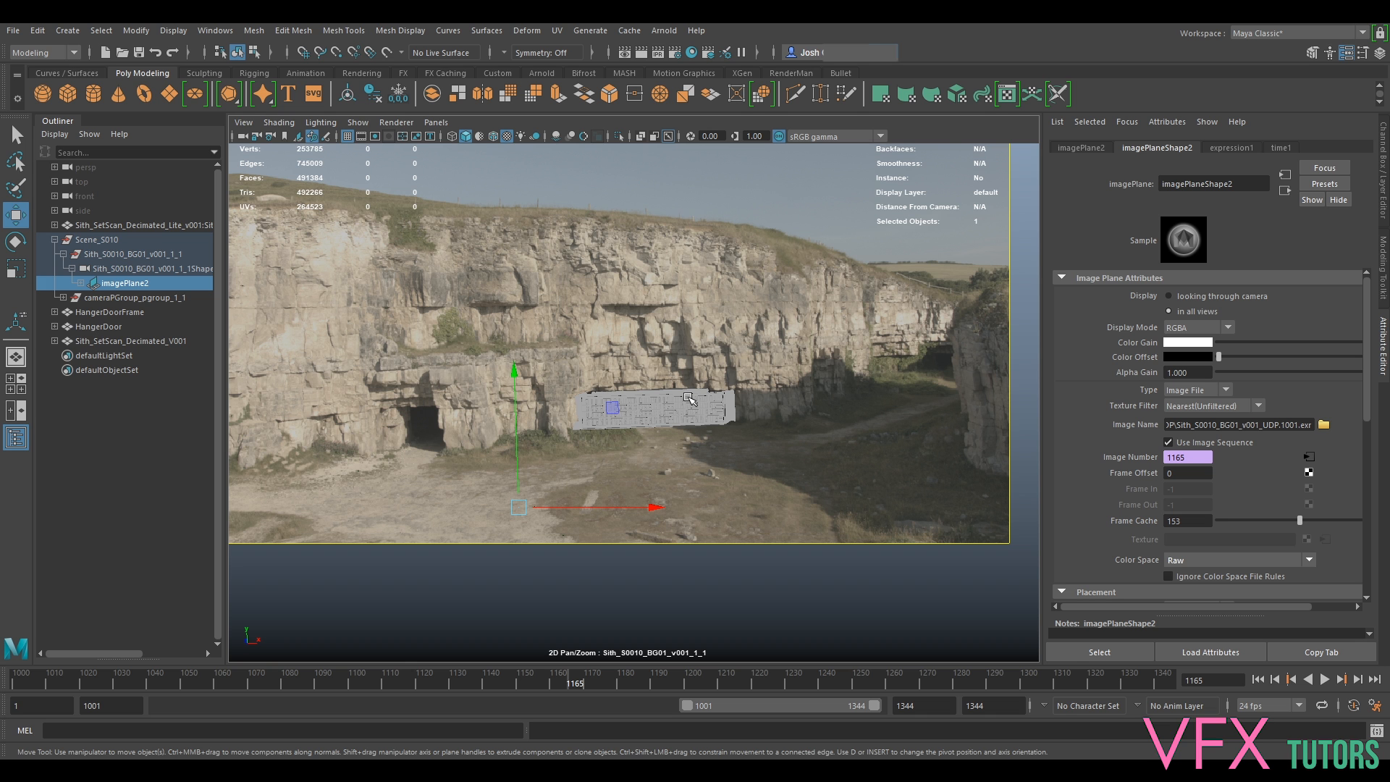
{"action": "left_click_drag", "start_coordinate": [559, 684], "coordinate": [504, 687]}
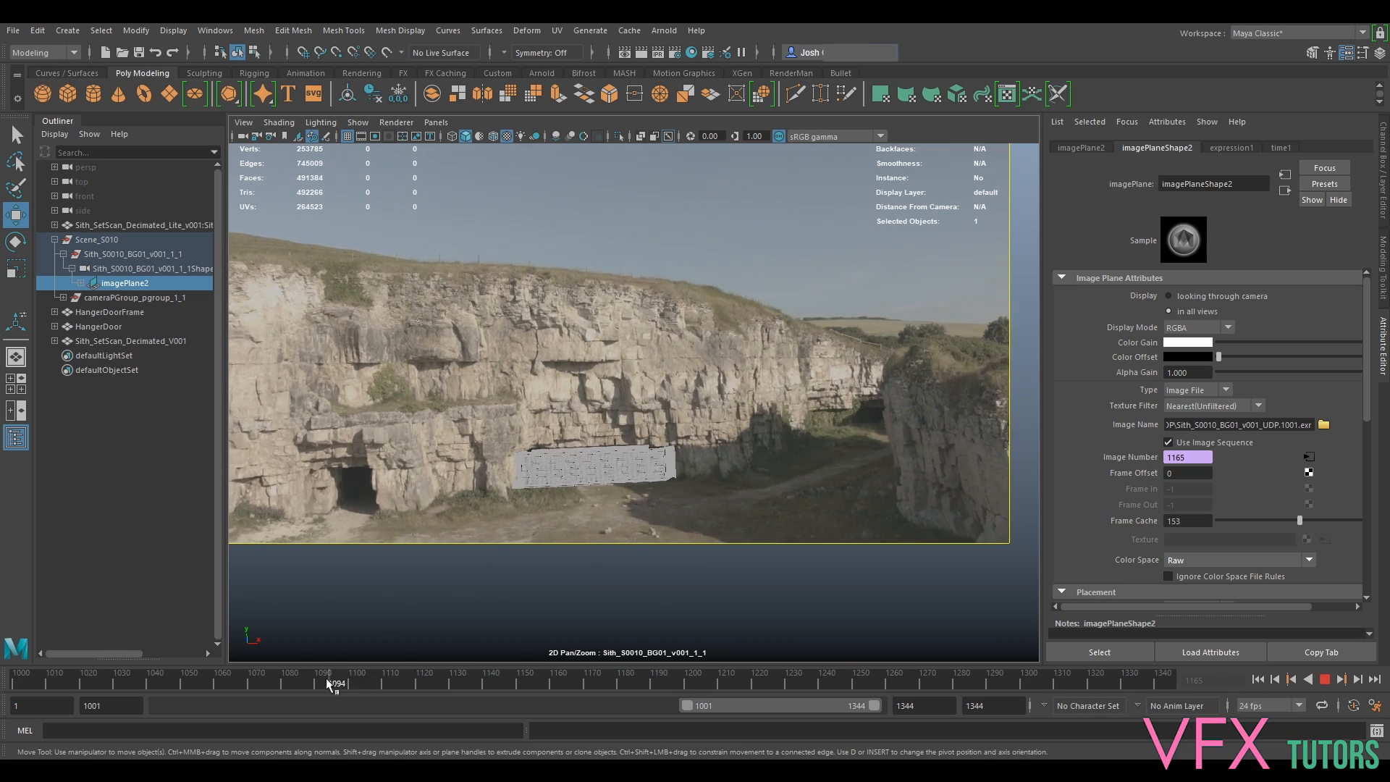
{"action": "left_click_drag", "start_coordinate": [144, 668], "coordinate": [1165, 681]}
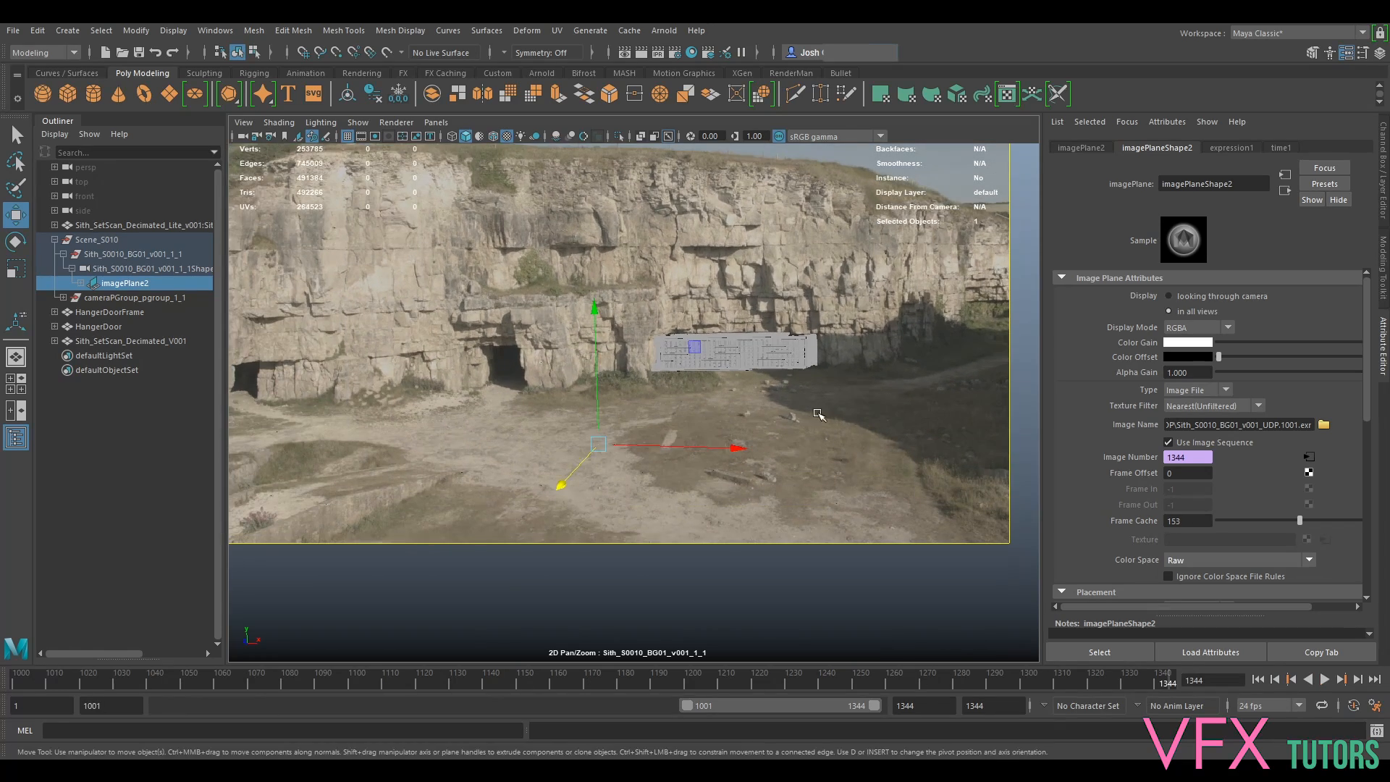
{"action": "right_click_drag", "start_coordinate": [769, 320], "coordinate": [1138, 612]}
{"action": "middle_click_drag", "start_coordinate": [1013, 348], "coordinate": [622, 567]}
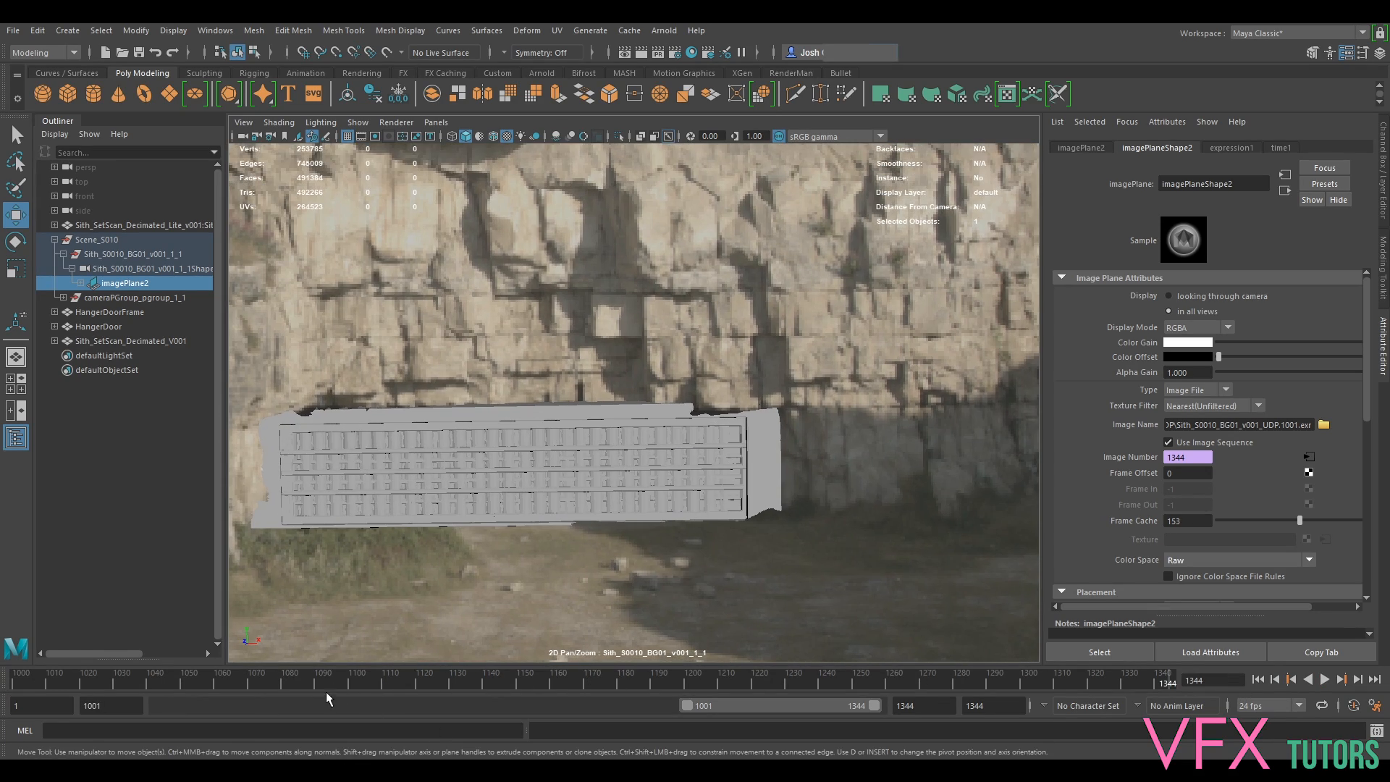
{"action": "left_click_drag", "start_coordinate": [326, 691], "coordinate": [610, 708]}
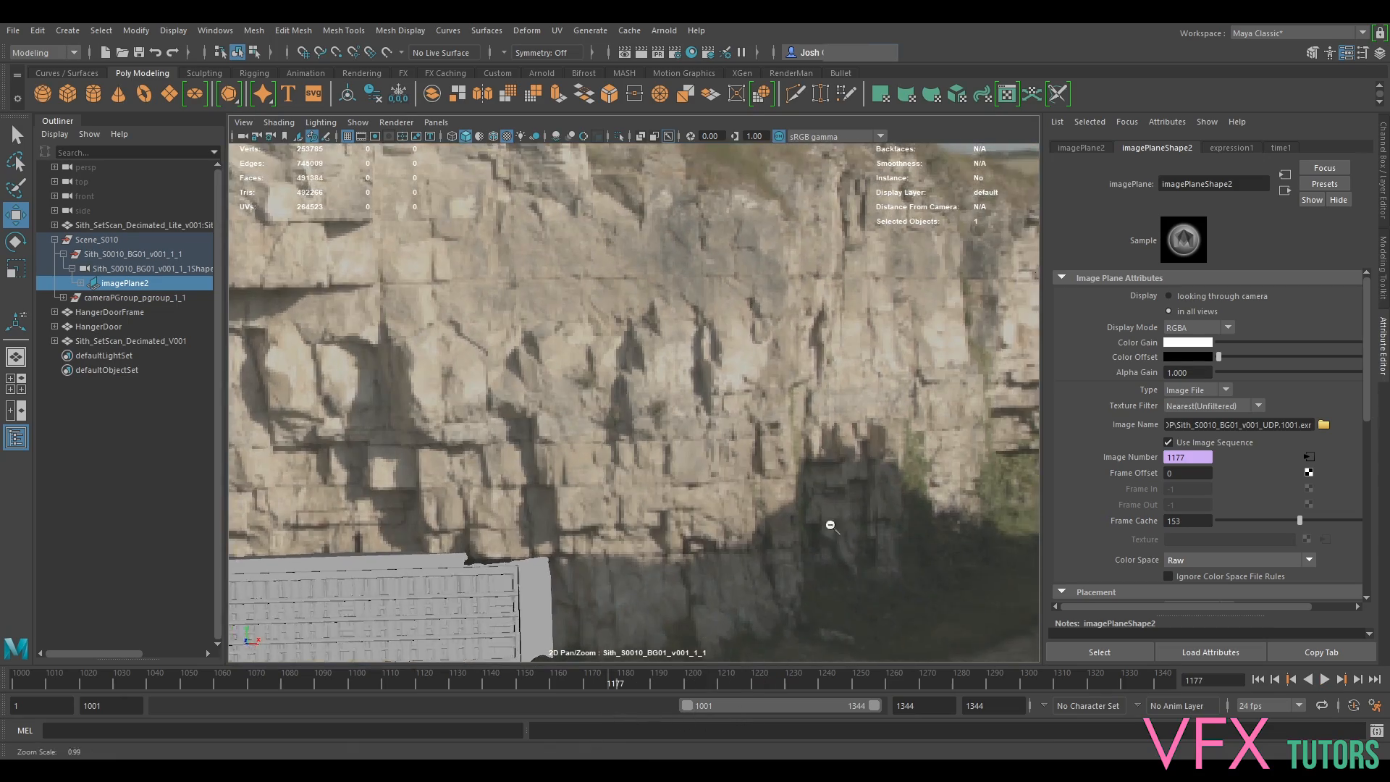
{"action": "right_click_drag", "start_coordinate": [828, 524], "coordinate": [583, 531]}
{"action": "left_click_drag", "start_coordinate": [393, 665], "coordinate": [816, 684]}
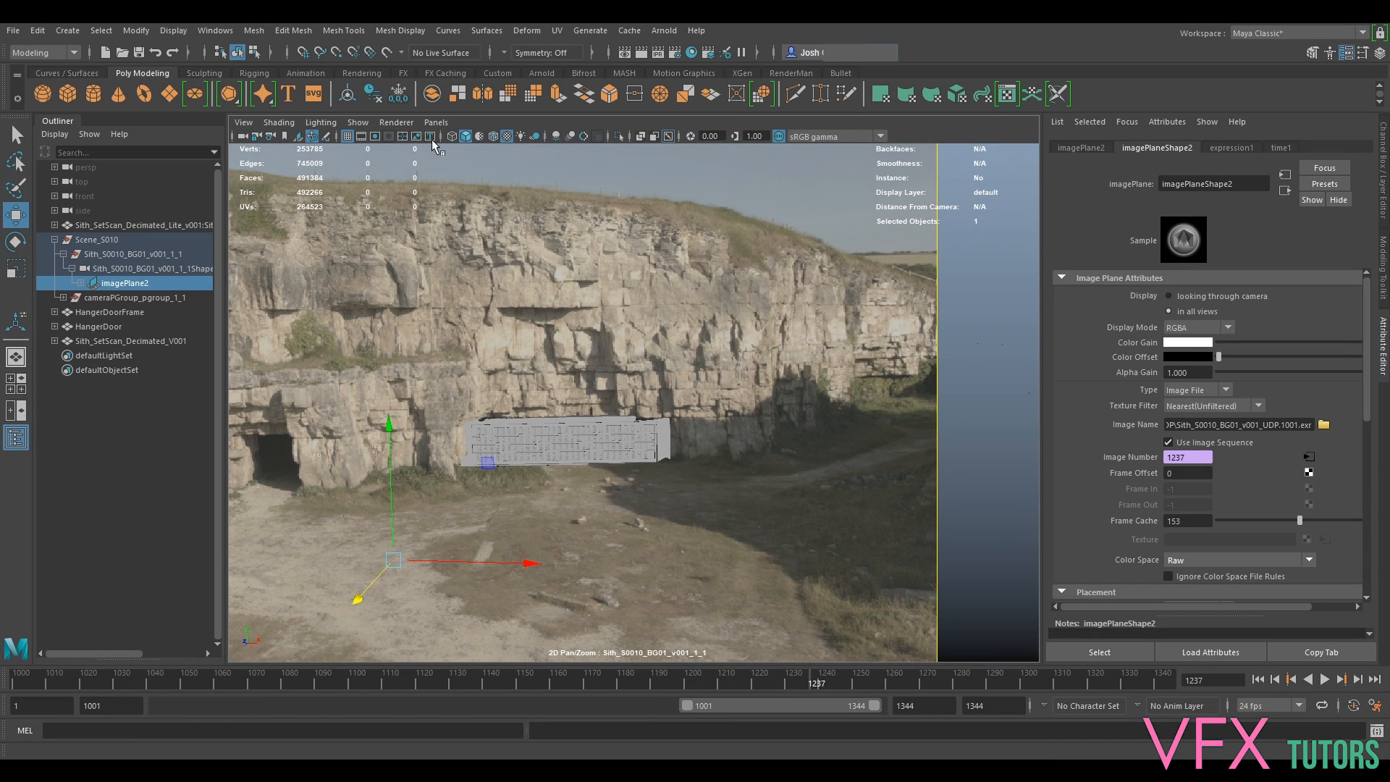
Turn on multisample anti-aliasing in the viewport, clear the selection and return from 2D pan/zoom to the full camera framing.
{"action": "left_click", "coordinate": [584, 136]}
{"action": "left_click_drag", "start_coordinate": [499, 686], "coordinate": [445, 682]}
{"action": "key", "text": "ctrl+z"}
{"action": "left_click", "coordinate": [621, 464]}
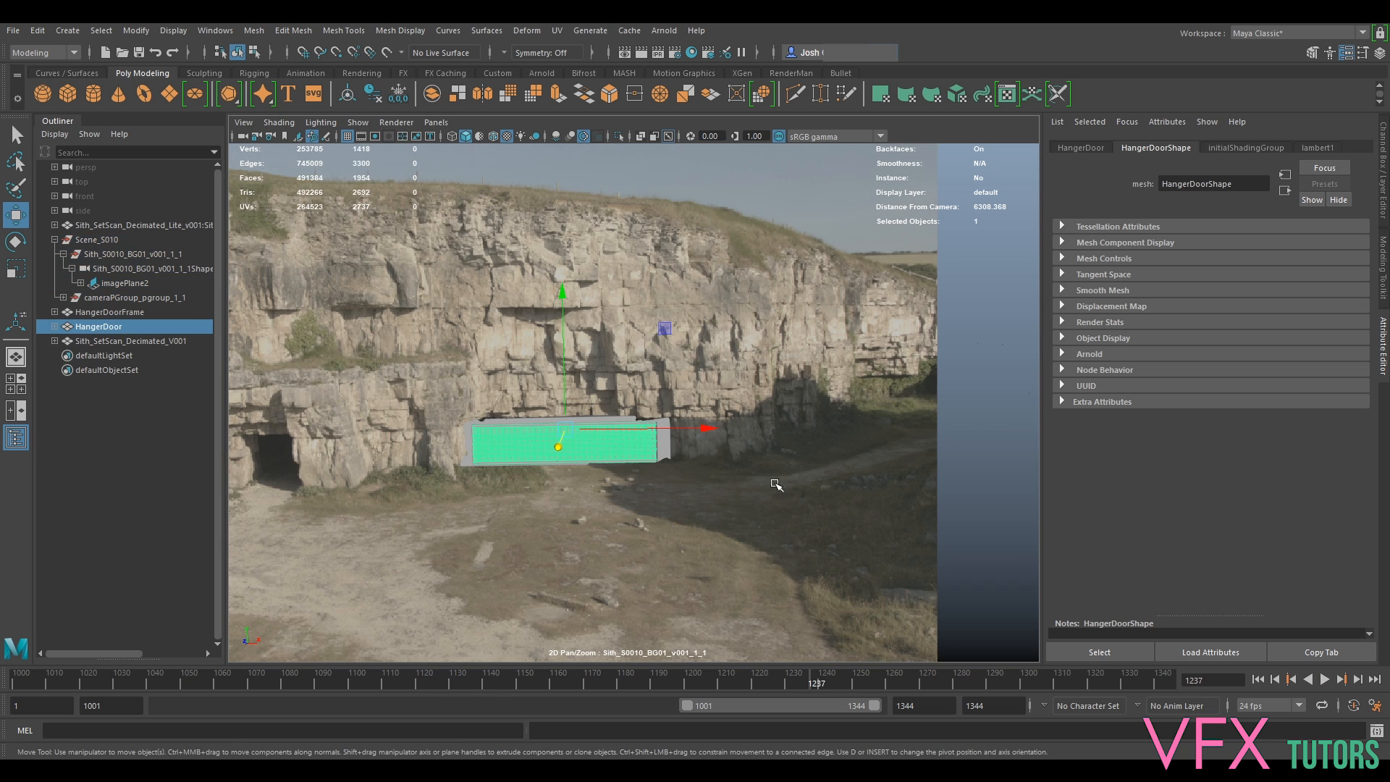
{"action": "left_click", "coordinate": [726, 474]}
{"action": "left_click", "coordinate": [629, 438]}
{"action": "left_click", "coordinate": [1016, 291]}
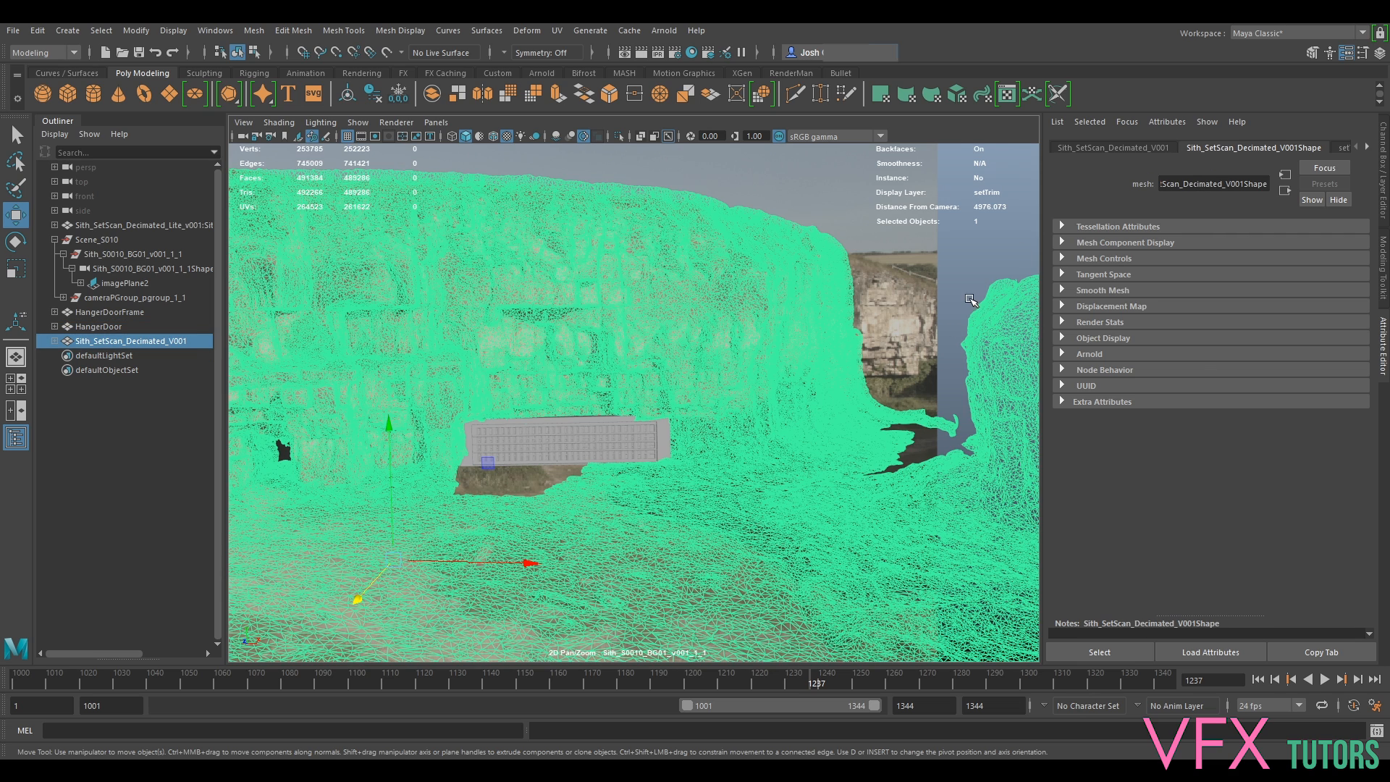
{"action": "left_click", "coordinate": [939, 453]}
{"action": "key", "text": "backslash"}
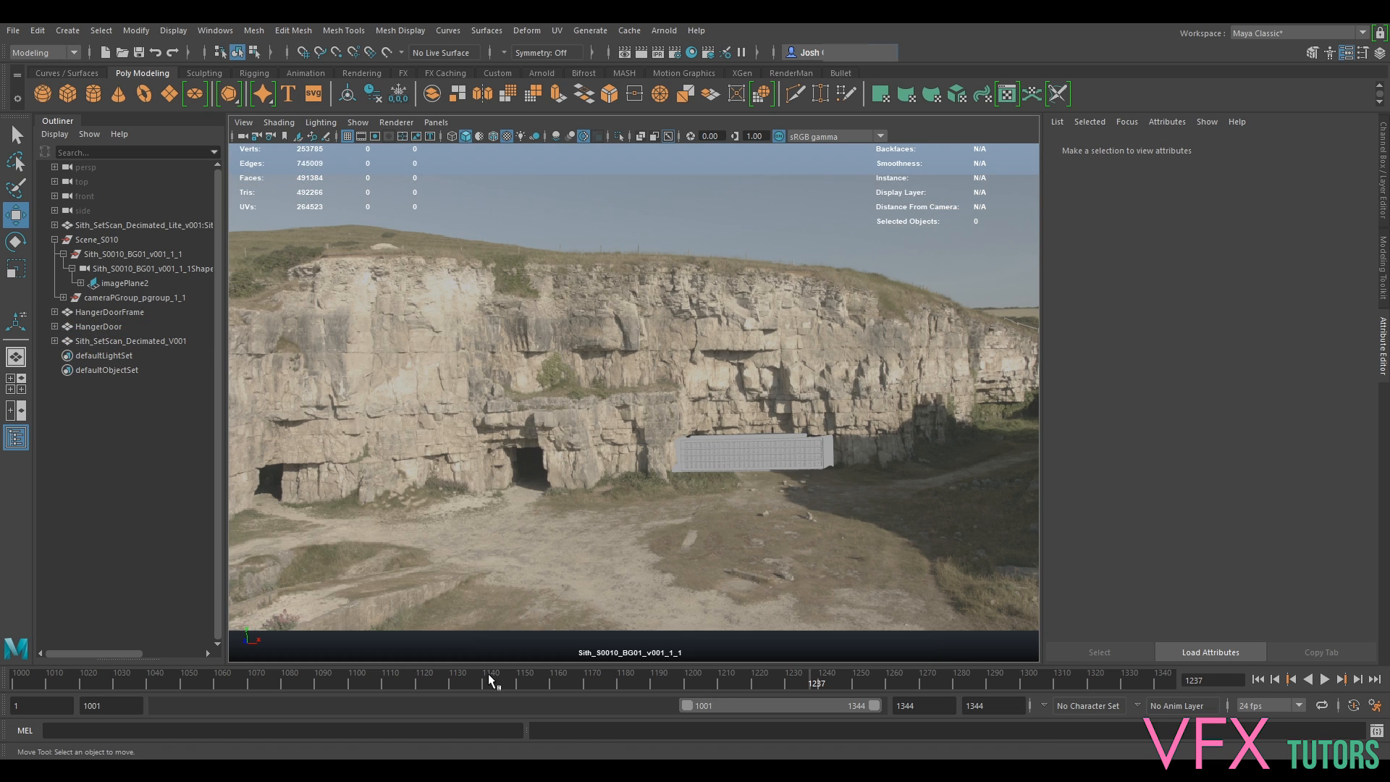
Scrub back and forth through the shot to check how the hanger door tracks with the quarry plate.
{"action": "left_click_drag", "start_coordinate": [100, 671], "coordinate": [1009, 695]}
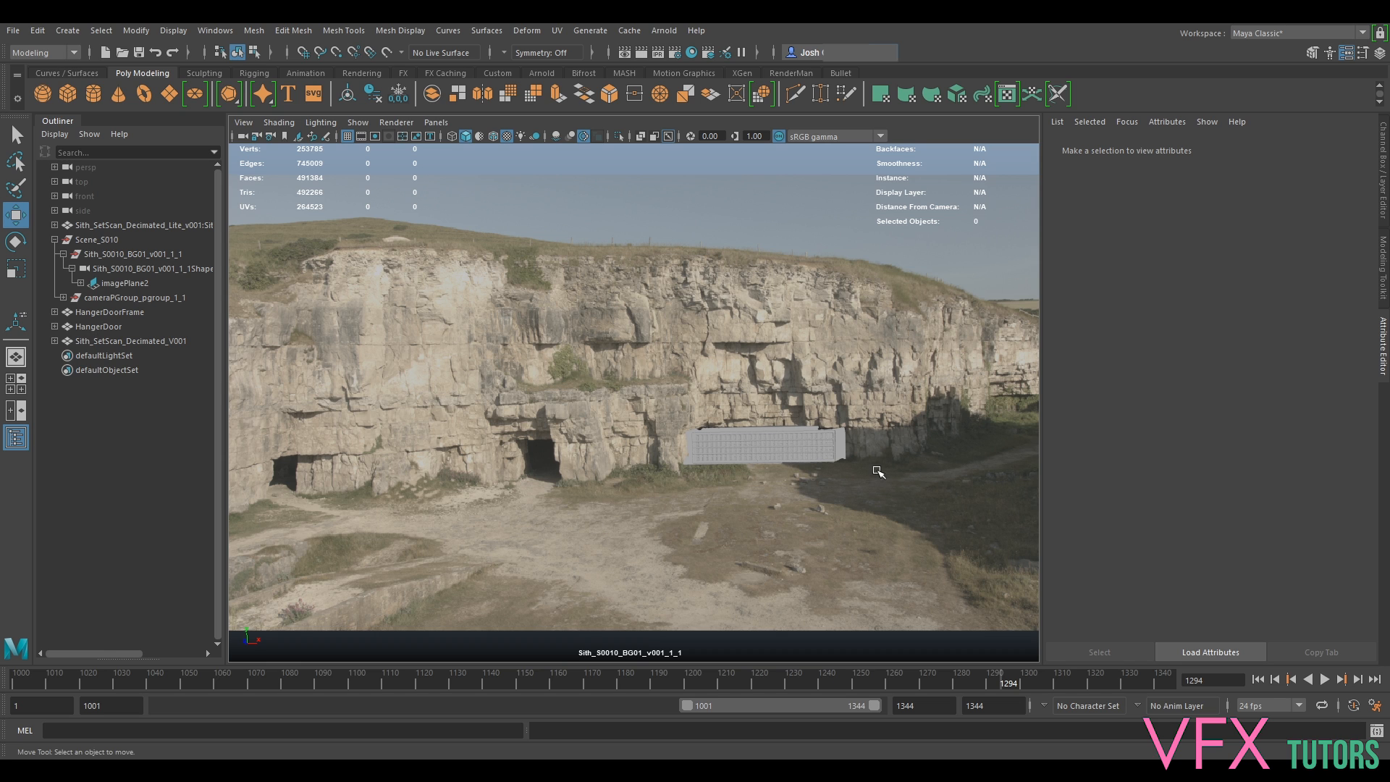
{"action": "left_click_drag", "start_coordinate": [124, 680], "coordinate": [611, 697]}
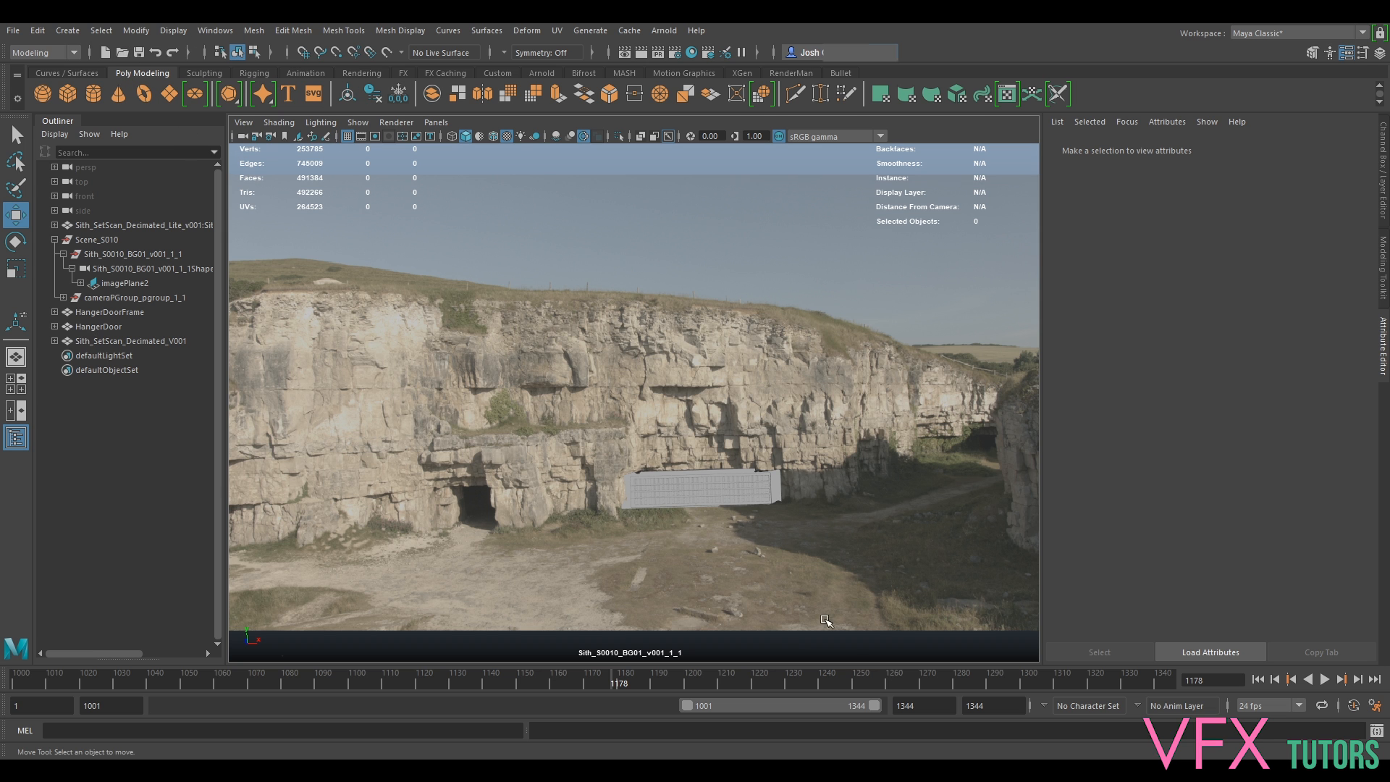
{"action": "left_click_drag", "start_coordinate": [667, 673], "coordinate": [0, 574]}
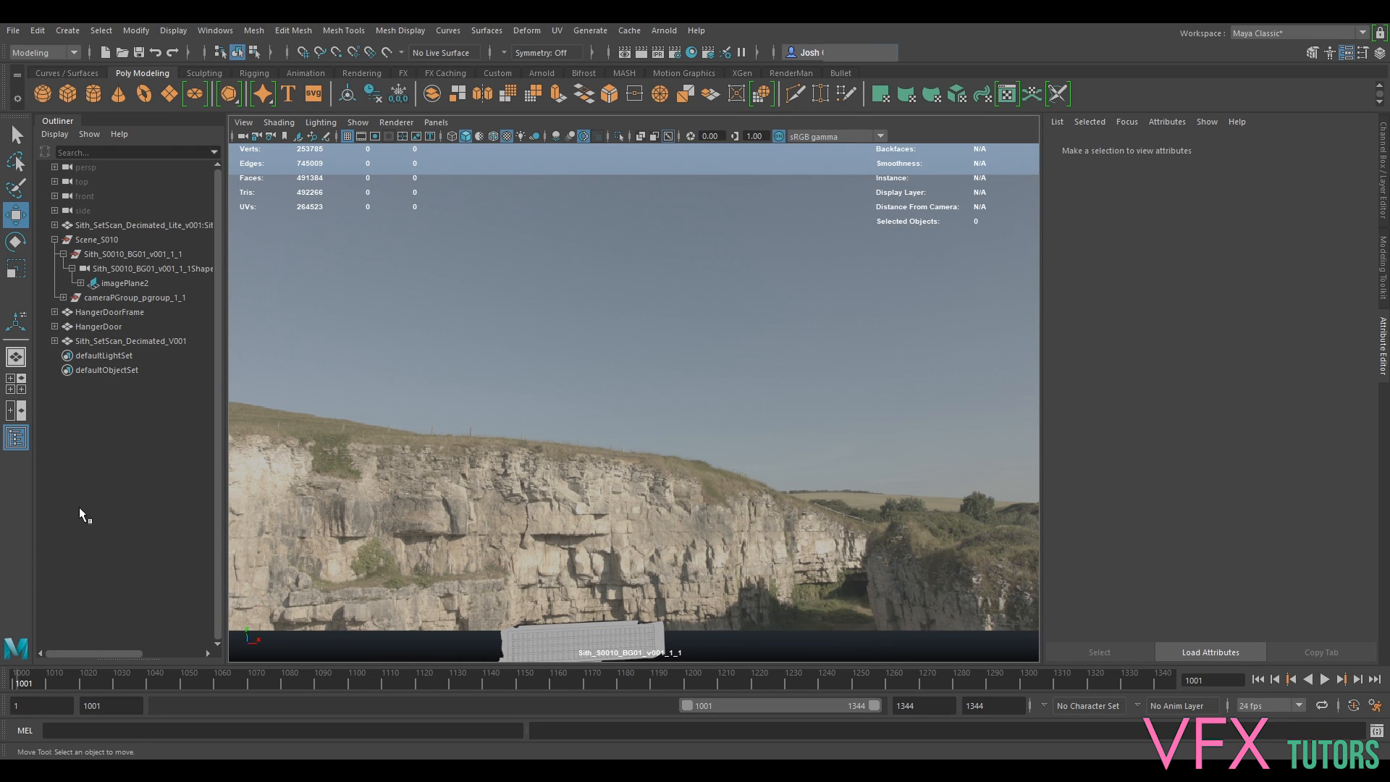
{"action": "left_click_drag", "start_coordinate": [636, 680], "coordinate": [767, 688]}
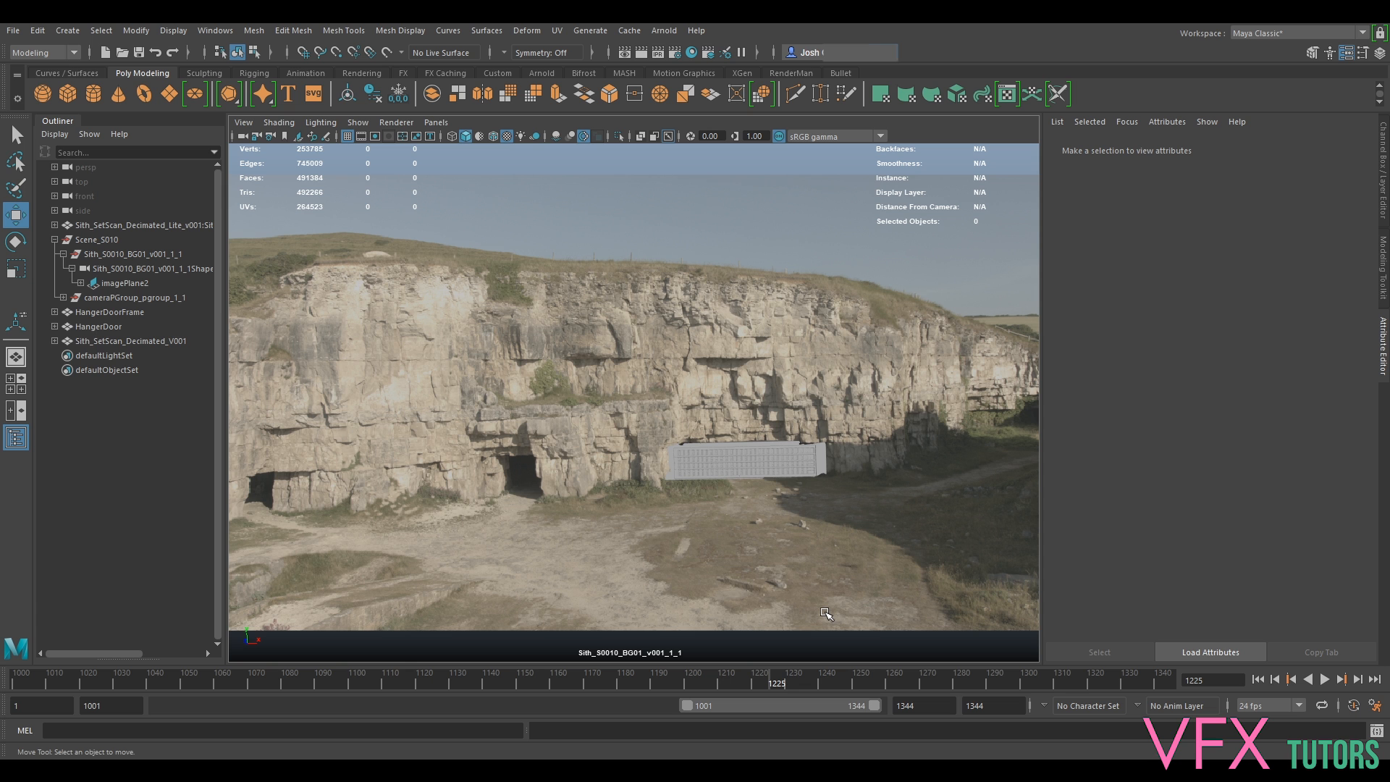
{"action": "left_click_drag", "start_coordinate": [94, 666], "coordinate": [458, 701]}
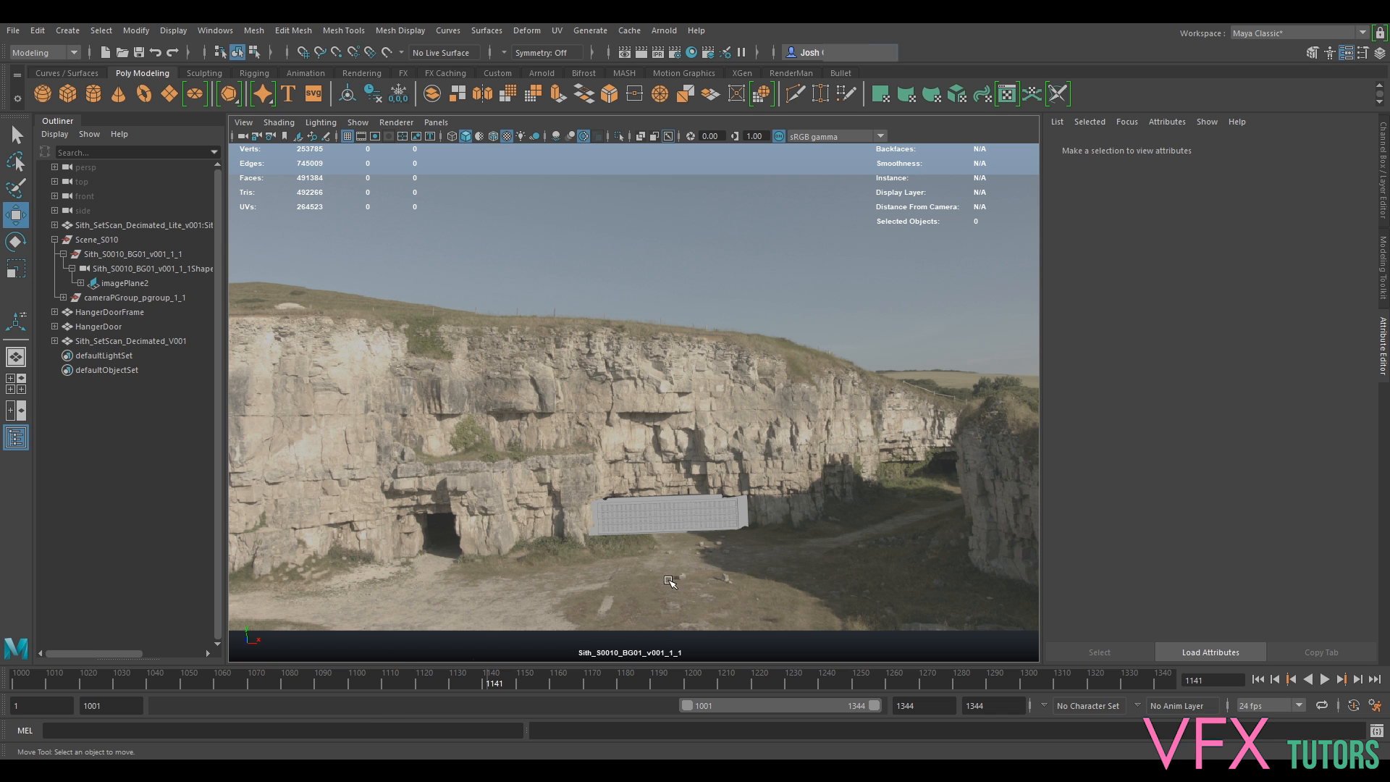
Scrub through the shot to frame 1156 and examine the hanger door close up with 2D pan/zoom.
{"action": "left_click_drag", "start_coordinate": [130, 686], "coordinate": [567, 685]}
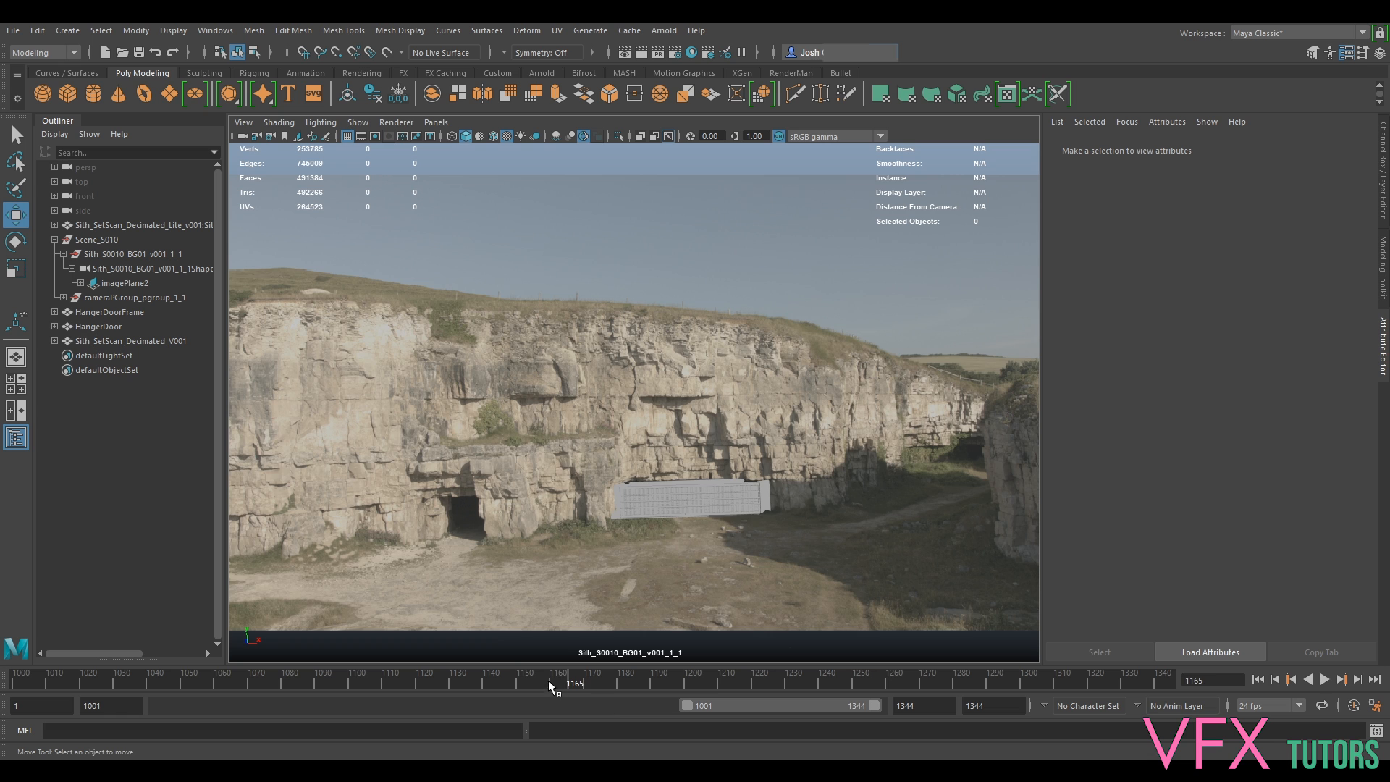
{"action": "left_click_drag", "start_coordinate": [548, 681], "coordinate": [536, 682]}
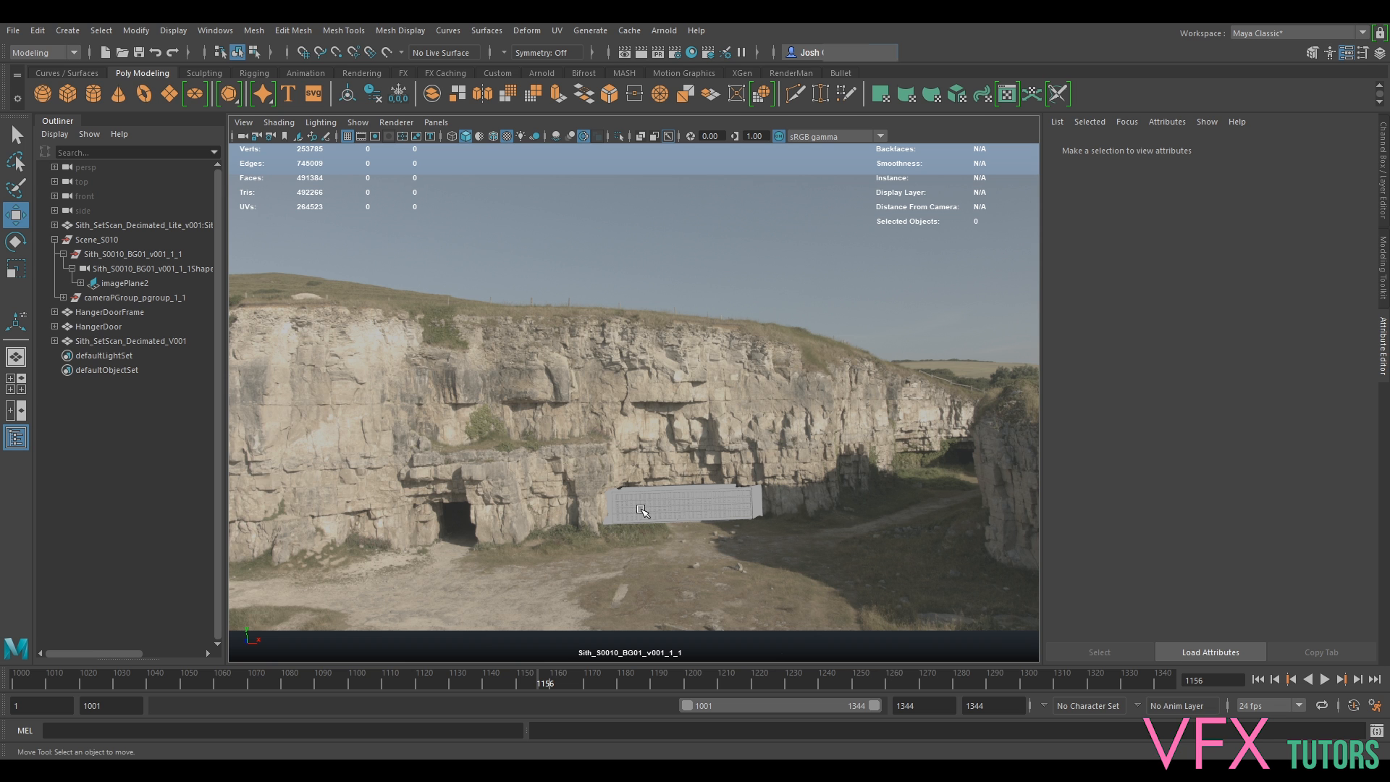
{"action": "key", "text": "backslash"}
{"action": "right_click_drag", "start_coordinate": [645, 497], "coordinate": [987, 624]}
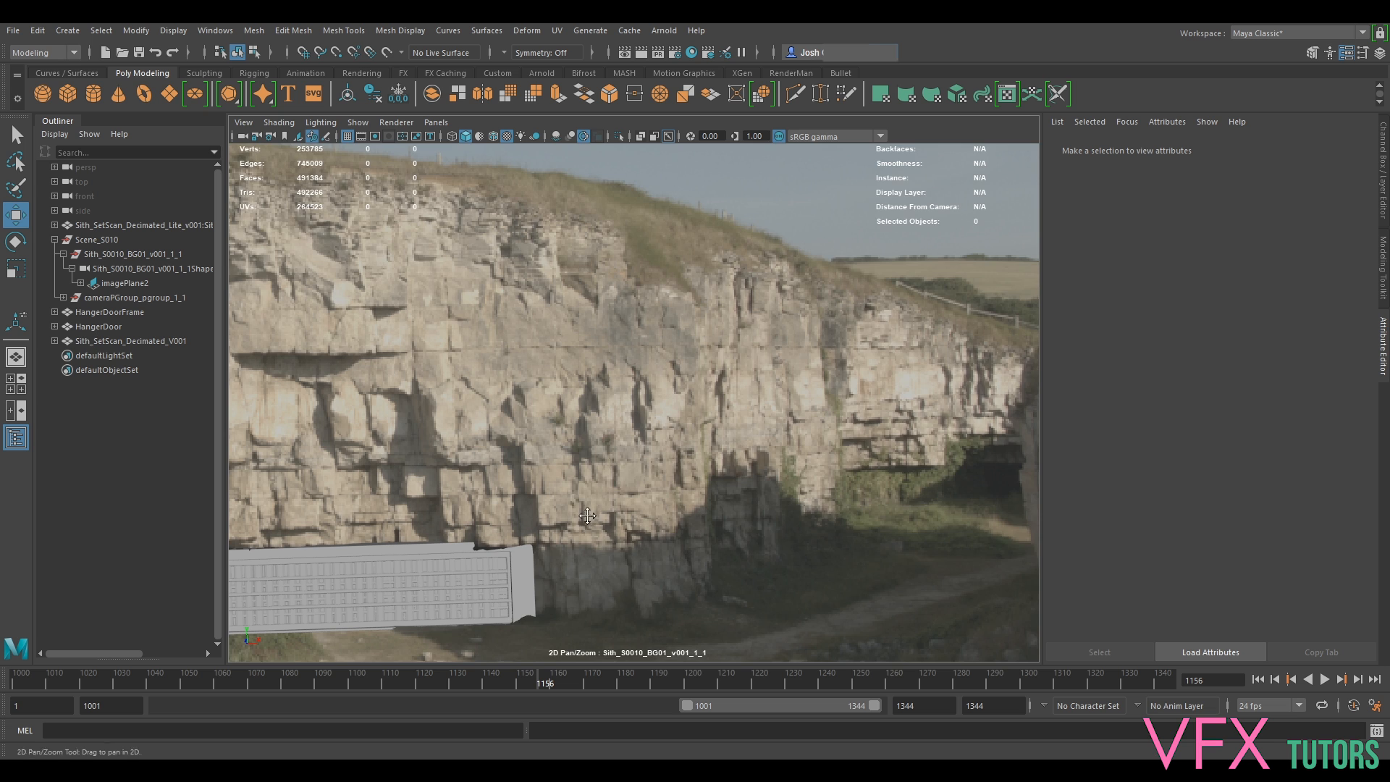
{"action": "middle_click_drag", "start_coordinate": [590, 516], "coordinate": [951, 305]}
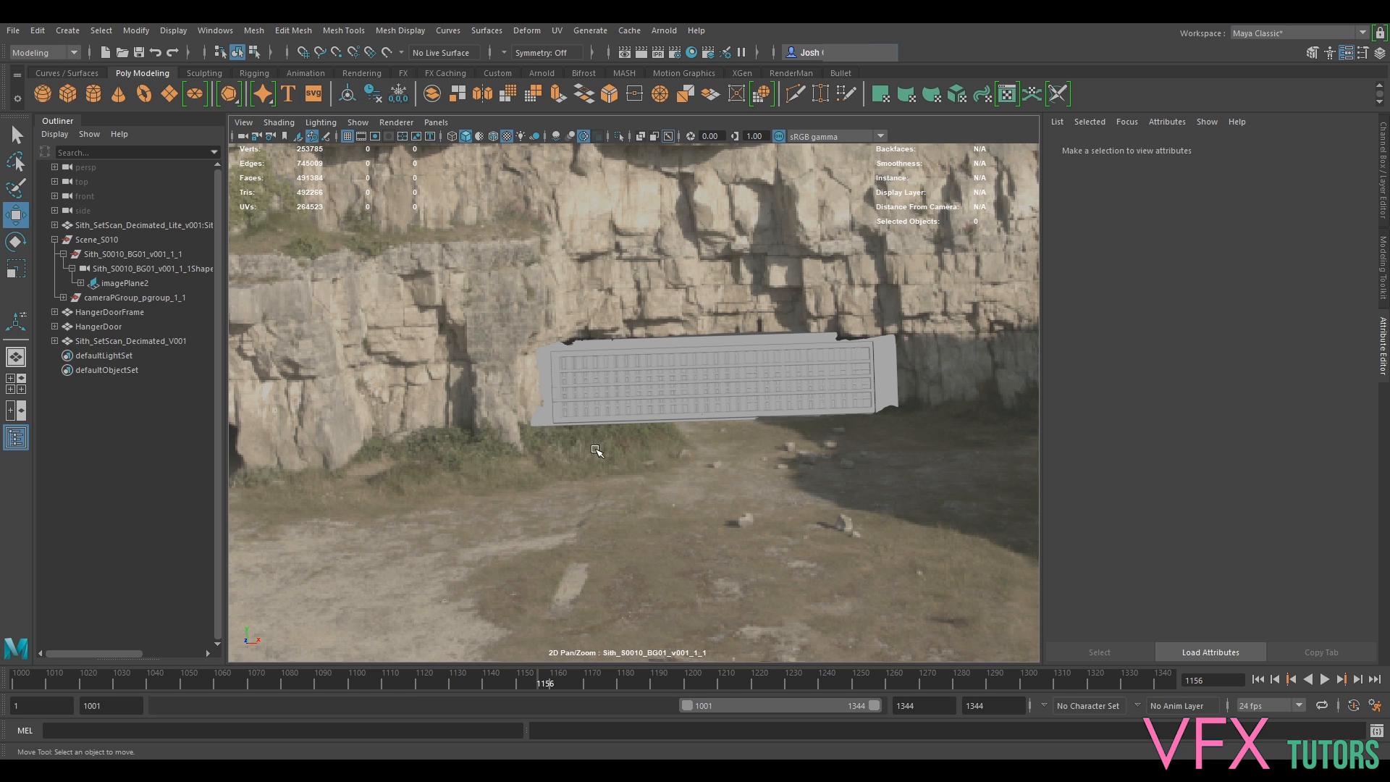
Hide the hanger door to inspect the opening behind it, show it again, and select the trimmed scan to check its cut-out around the frame.
{"action": "left_click", "coordinate": [691, 367]}
{"action": "key", "text": "h"}
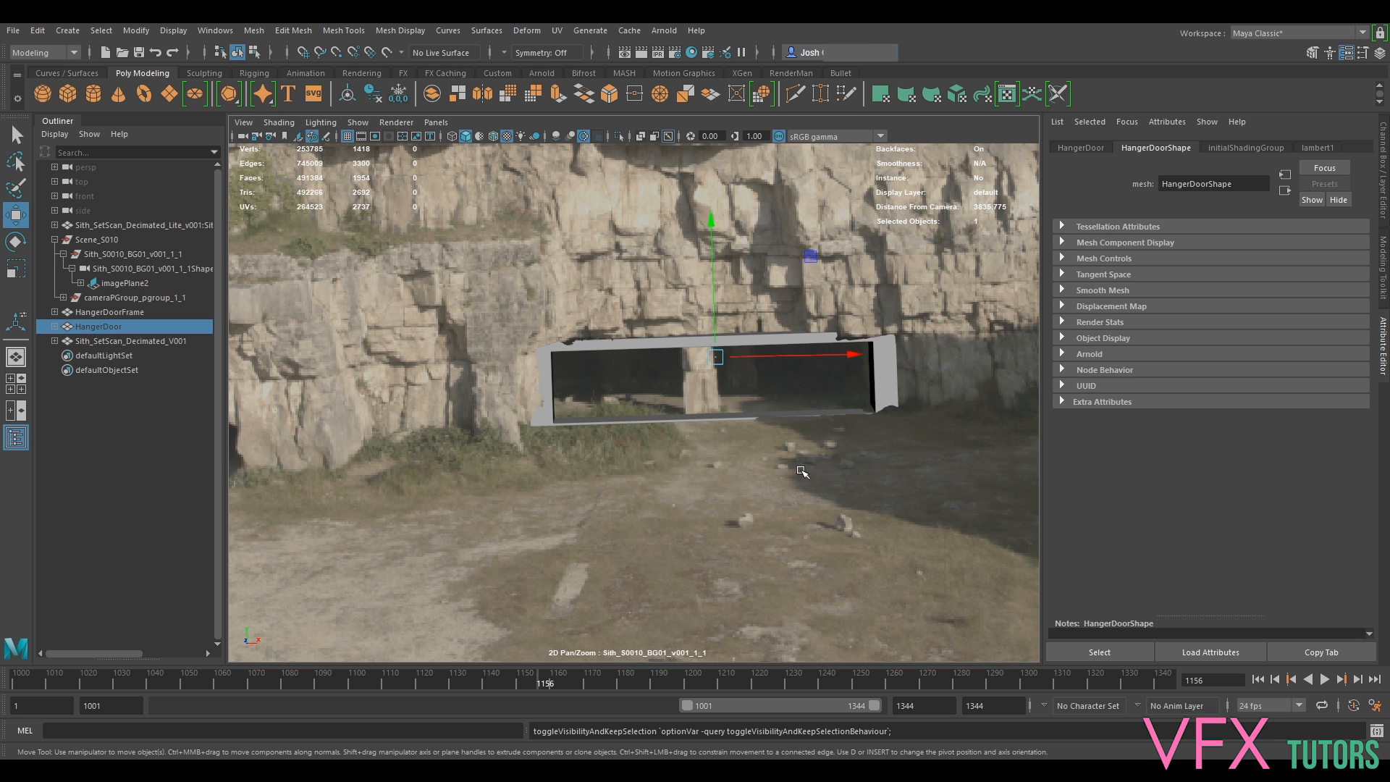
{"action": "key", "text": "h"}
{"action": "left_click", "coordinate": [916, 410]}
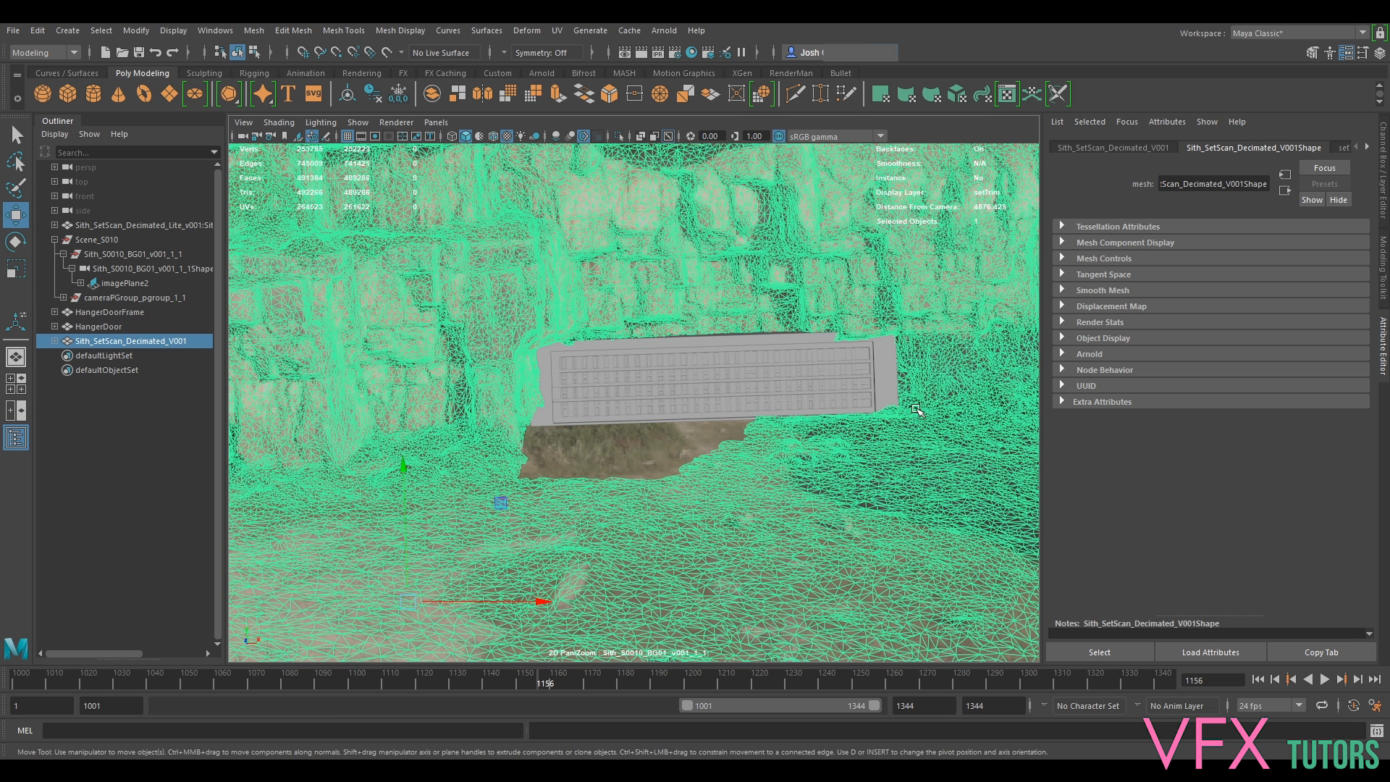
{"action": "left_click", "coordinate": [663, 428]}
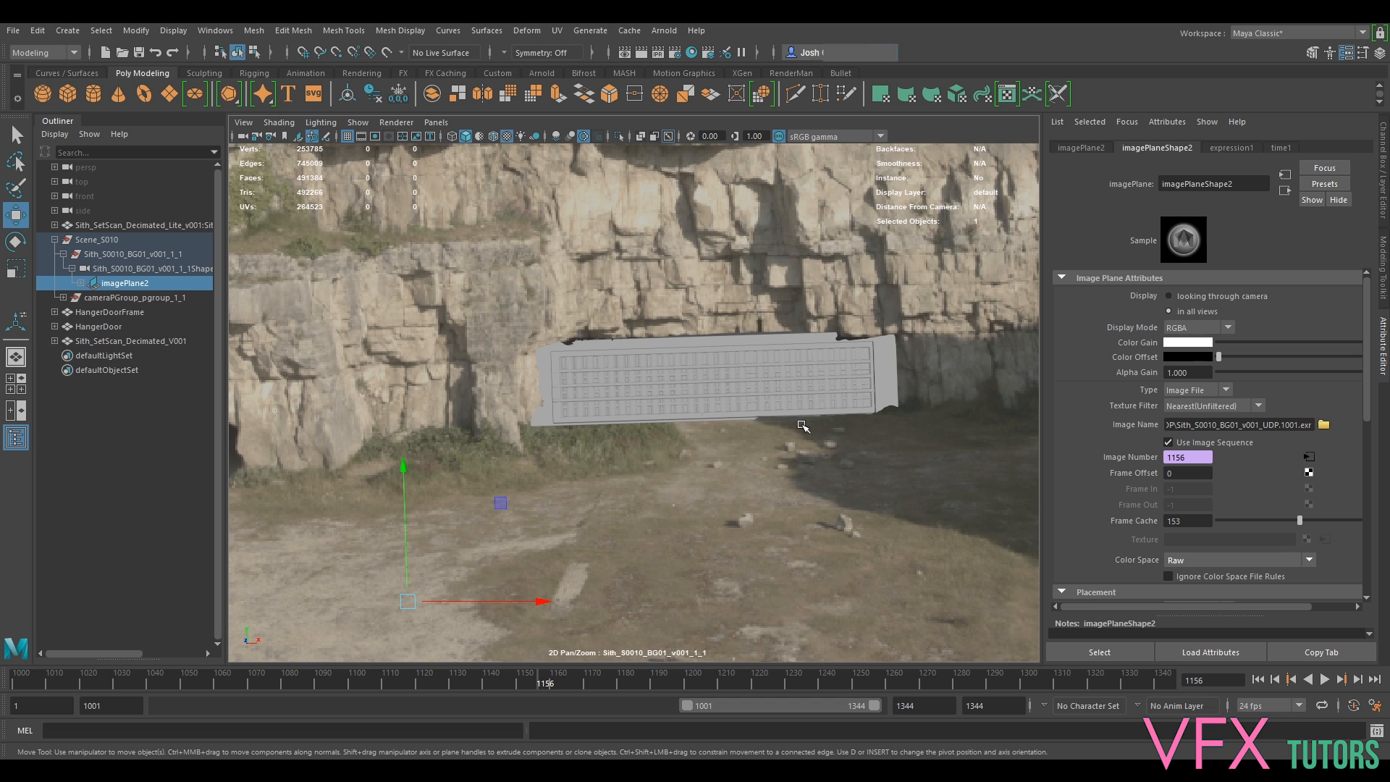
Return from 2D pan/zoom to the full camera framing and place the reference image Sith_S0010_Ref.jpg over the viewport for comparison.
{"action": "key", "text": "backslash"}
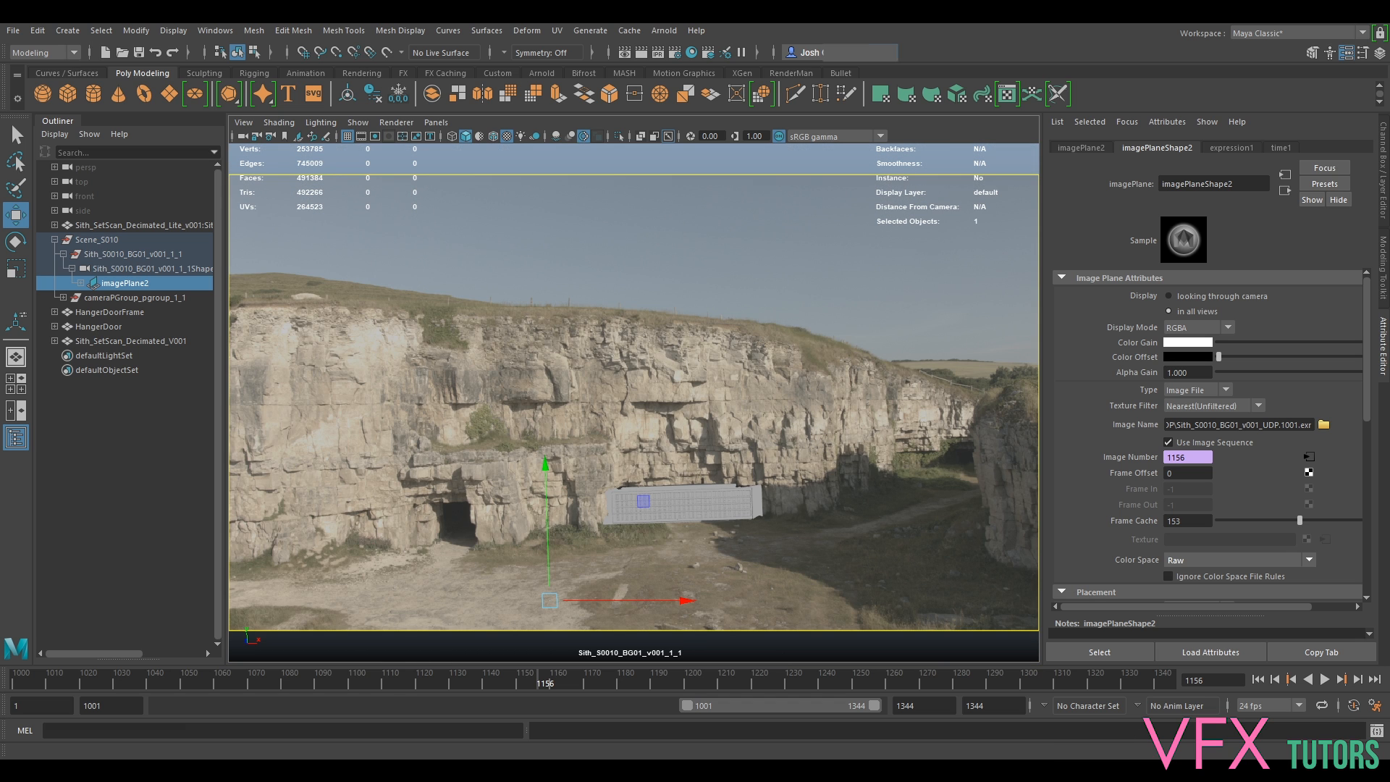
{"action": "left_click_drag", "start_coordinate": [1389, 340], "coordinate": [760, 215]}
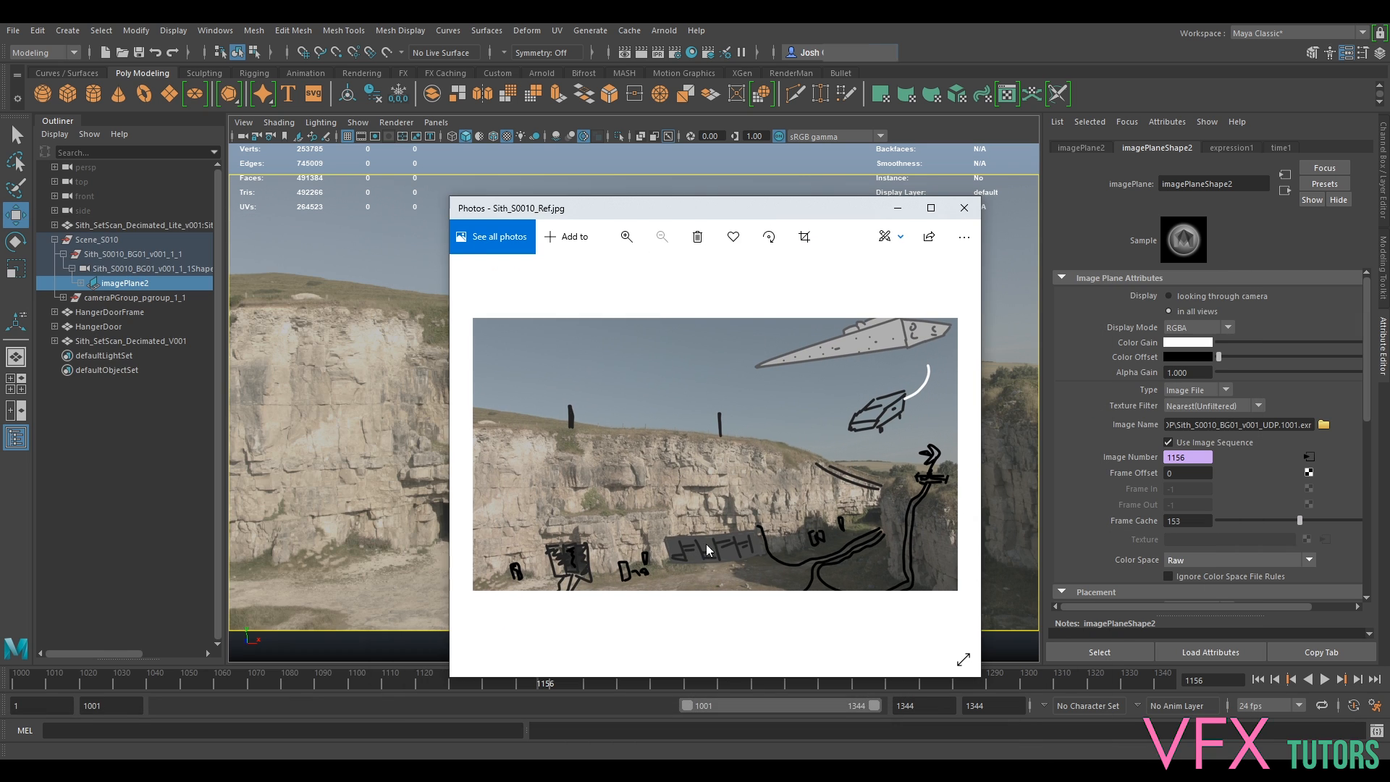